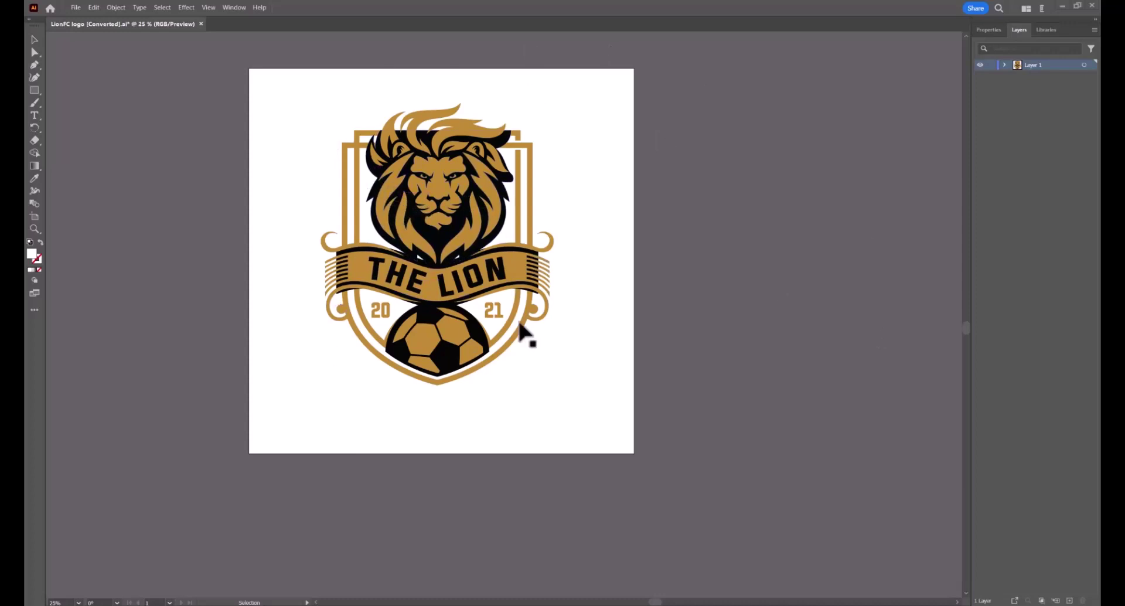
Examine the lion logo's vector paths with Direct Selection and look over the available object operations, such as Expand.
left_click(438, 232)
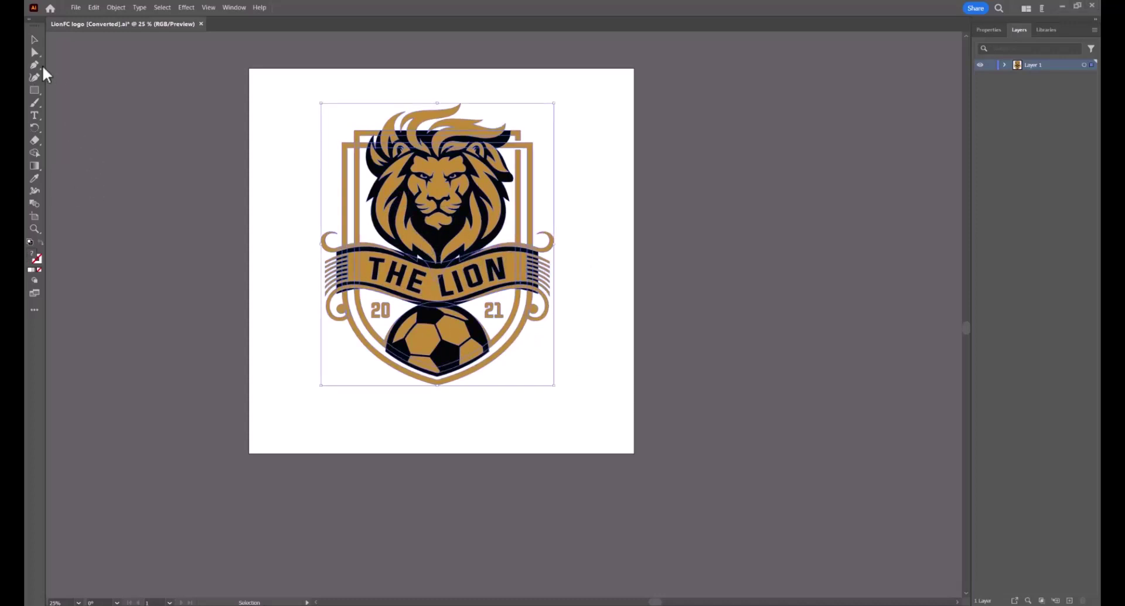
left_click(35, 52)
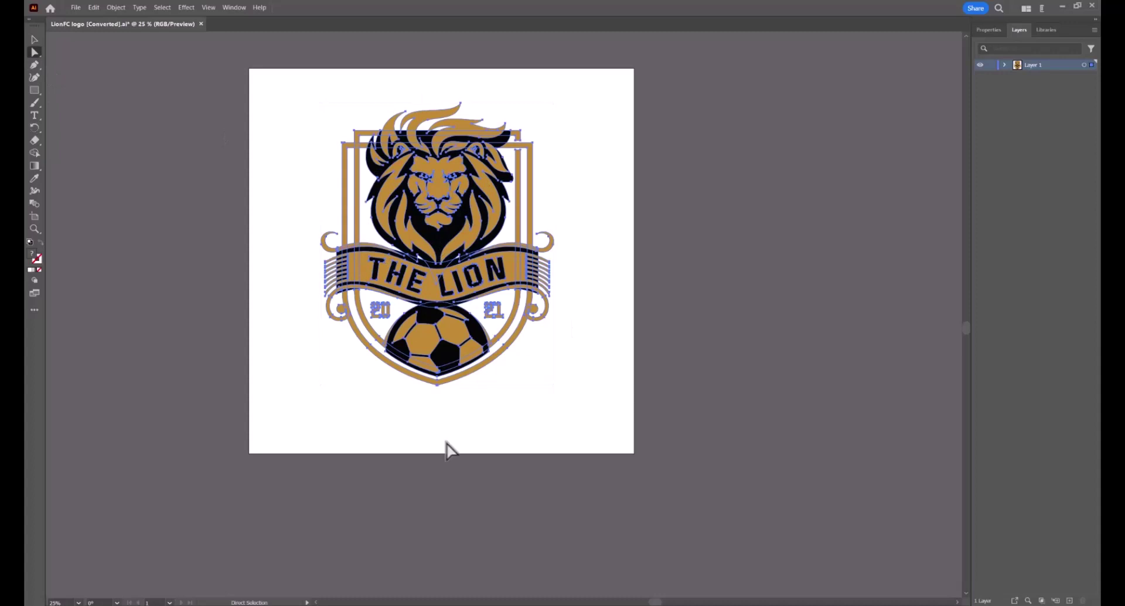
left_click(94, 7)
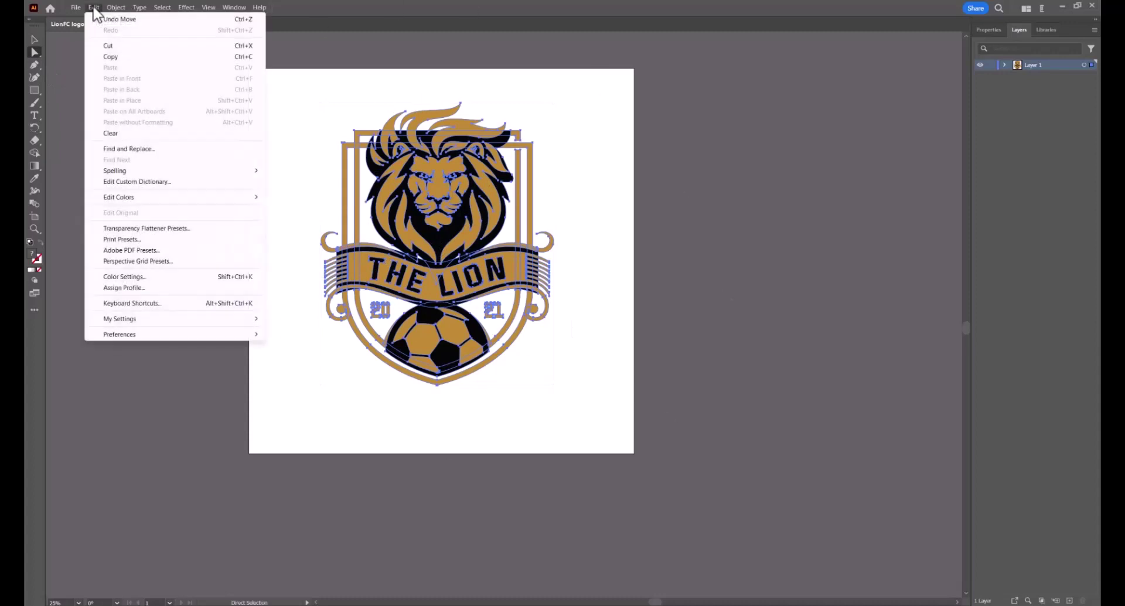
mouse_move(111, 8)
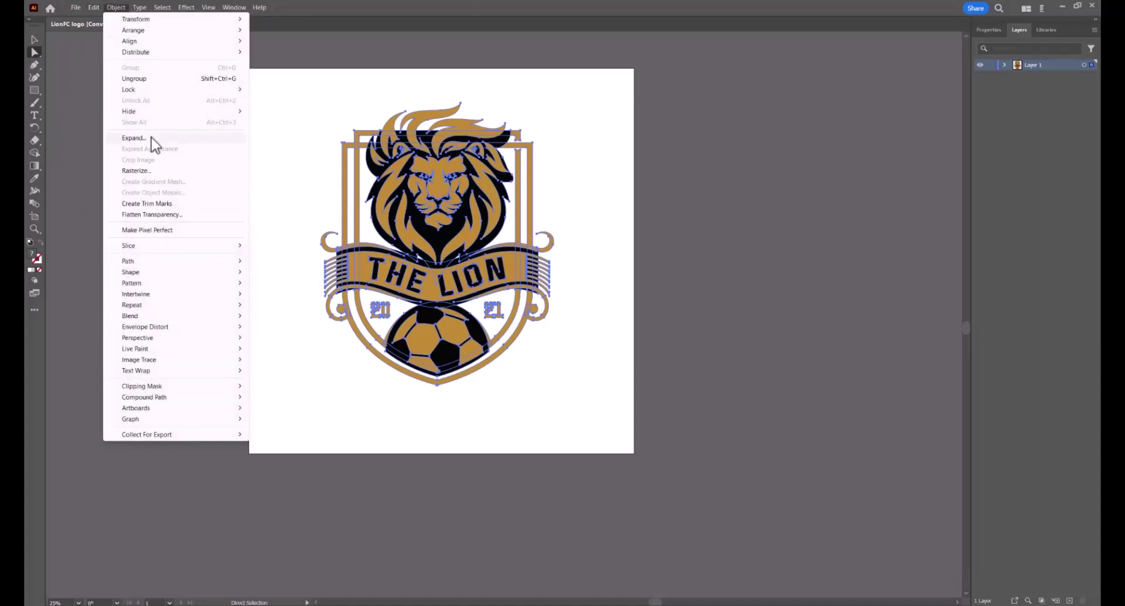
left_click(311, 141)
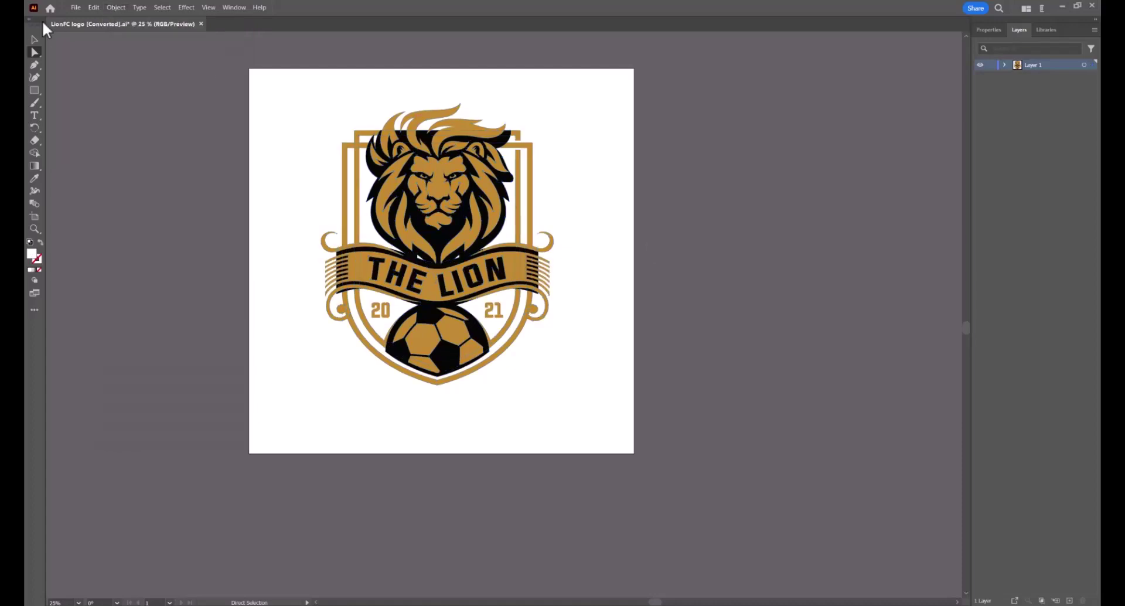
left_click(75, 8)
left_click(143, 115)
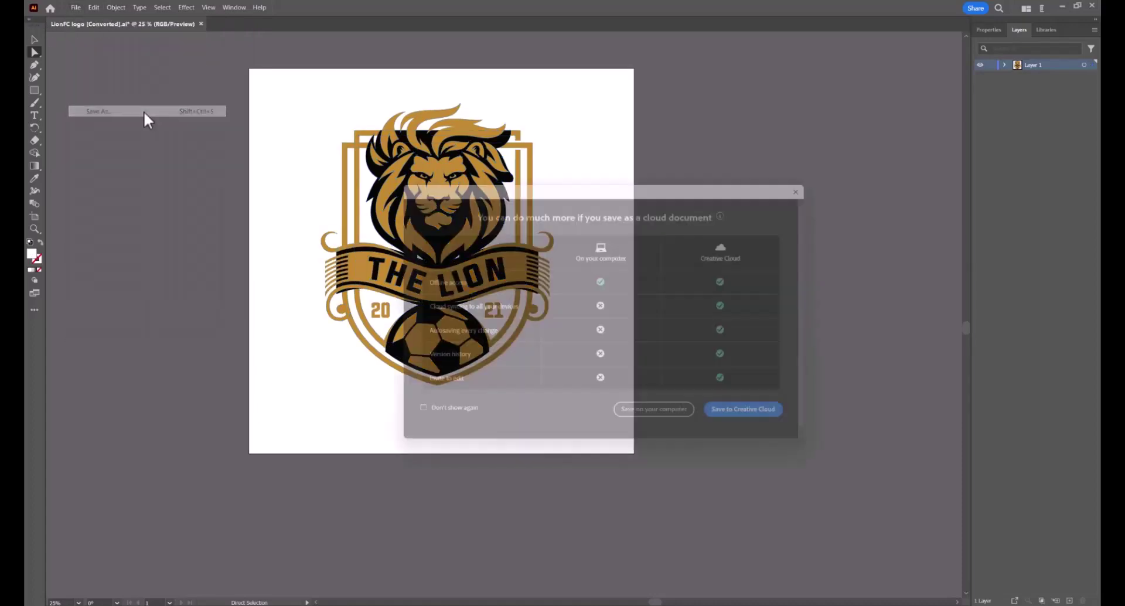
left_click(644, 420)
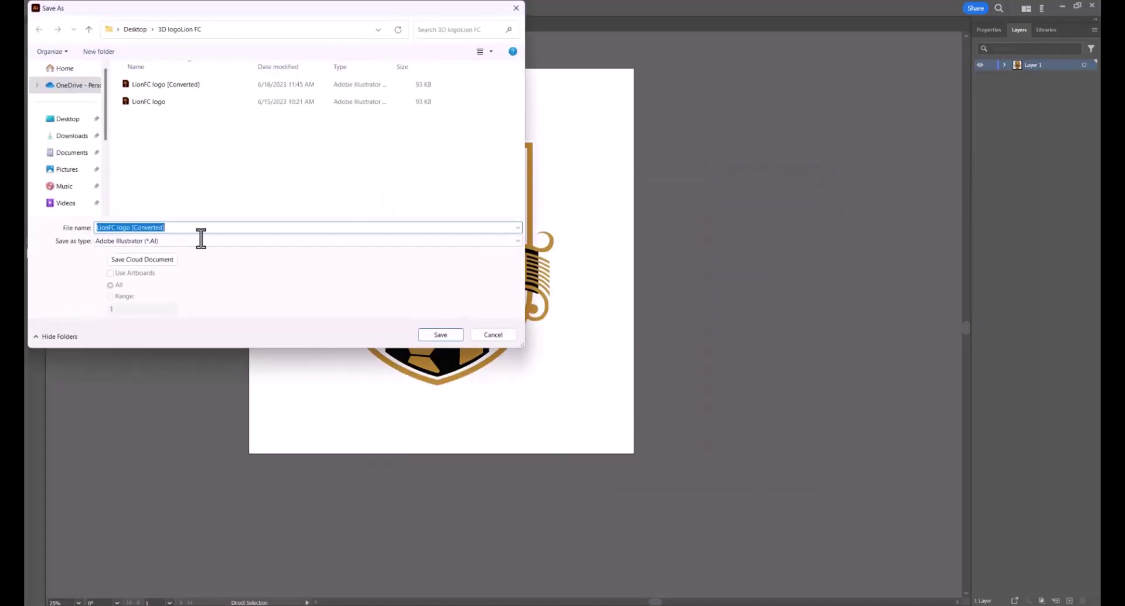
left_click(440, 335)
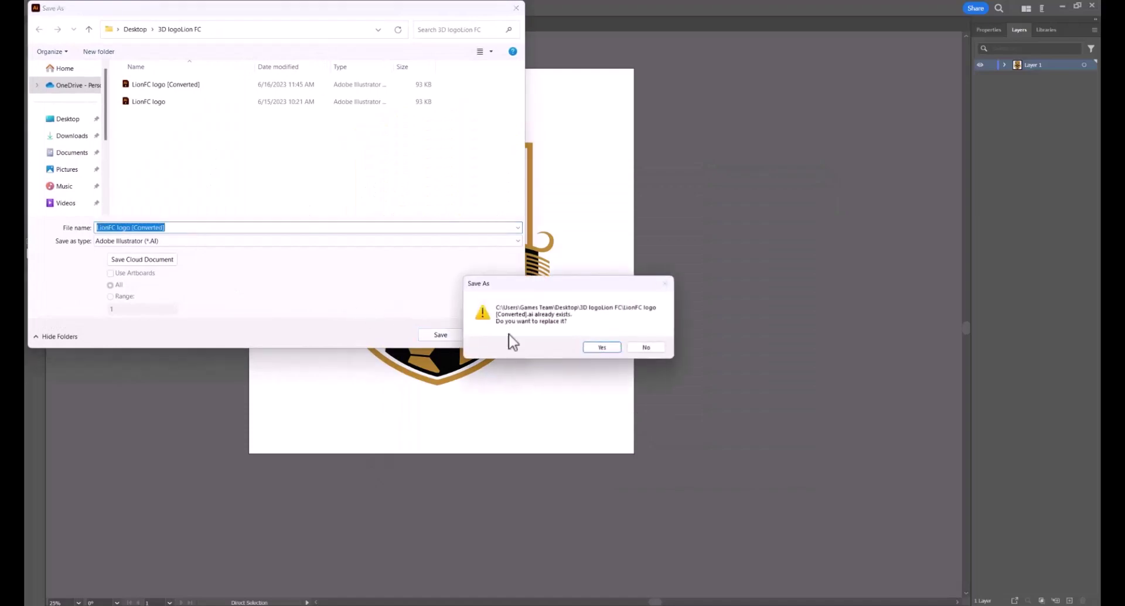
left_click(603, 346)
left_click(514, 158)
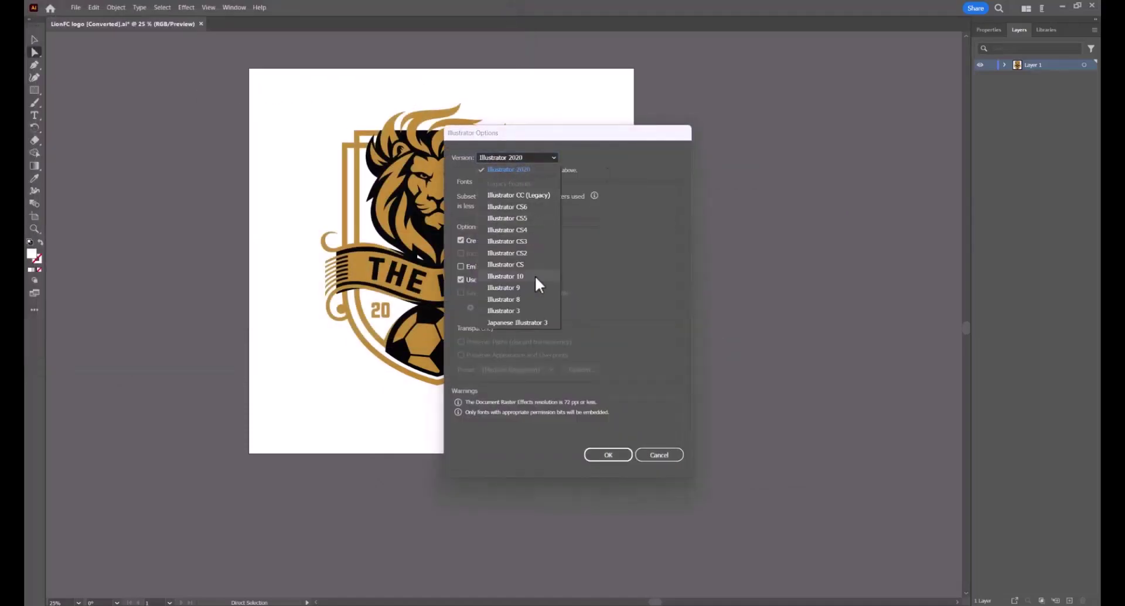
left_click(497, 299)
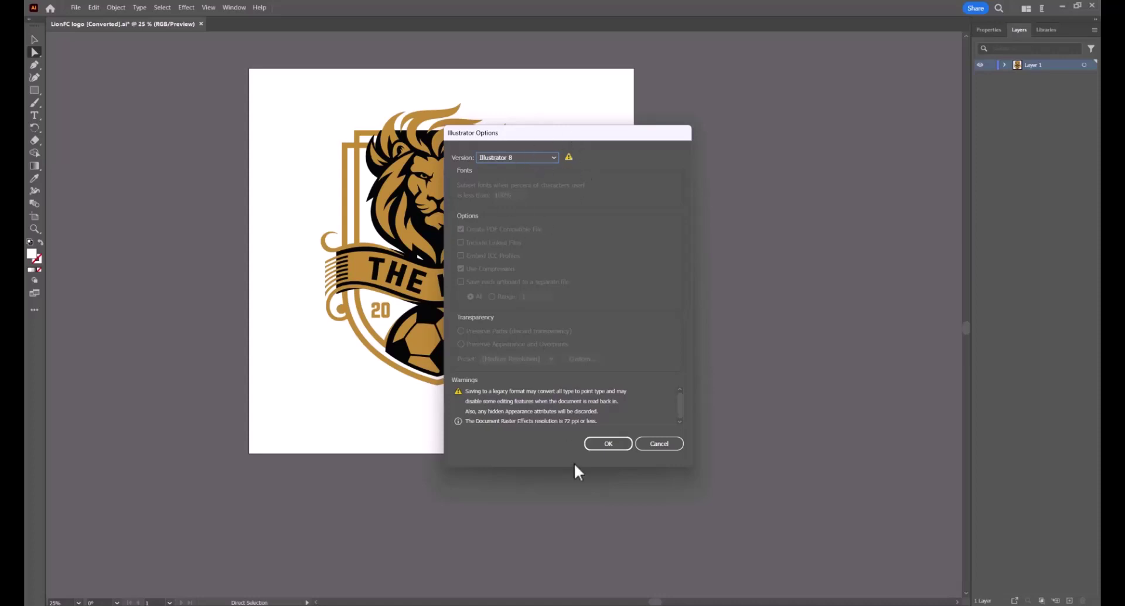
left_click(658, 443)
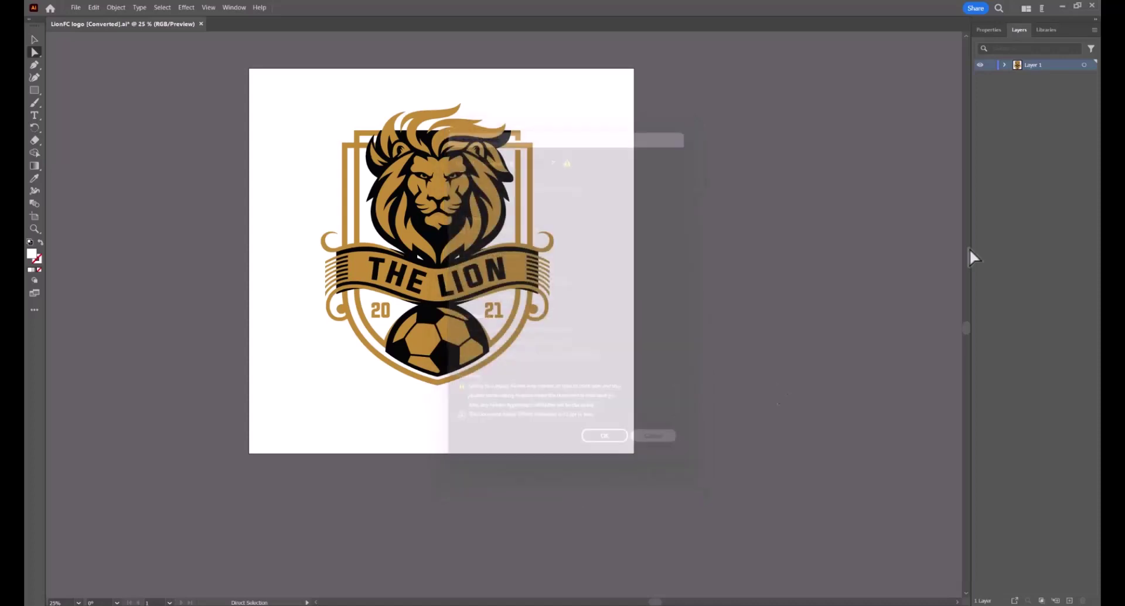
Switch to Maya and set the Adobe Illustrator object options to create curves instead of a bevel.
left_click(1087, 7)
left_click(618, 322)
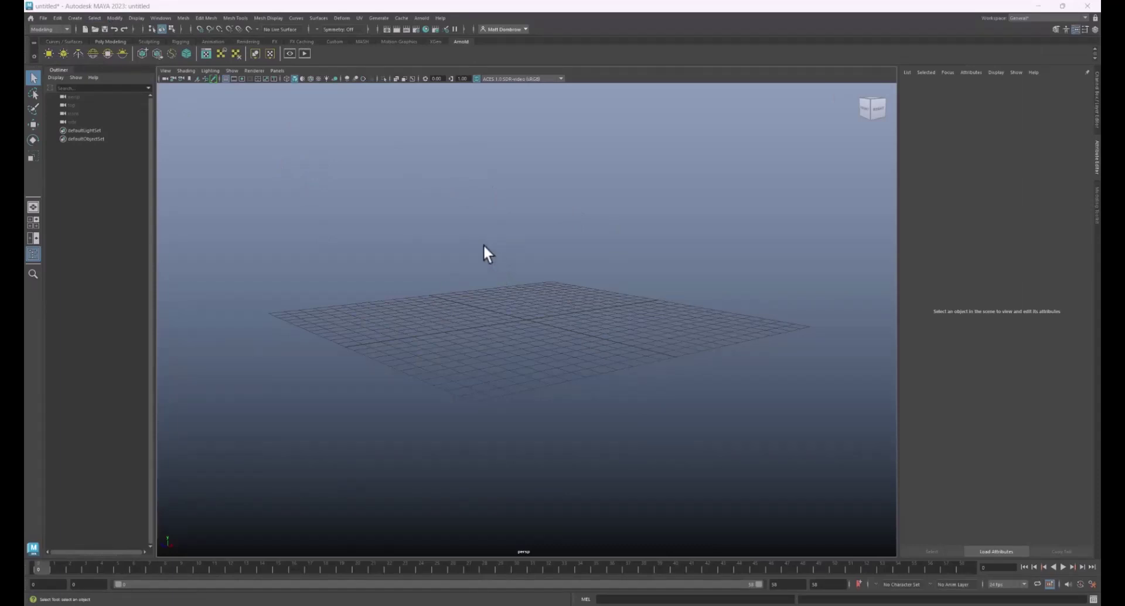
left_click_drag(487, 253, 435, 263, "alt")
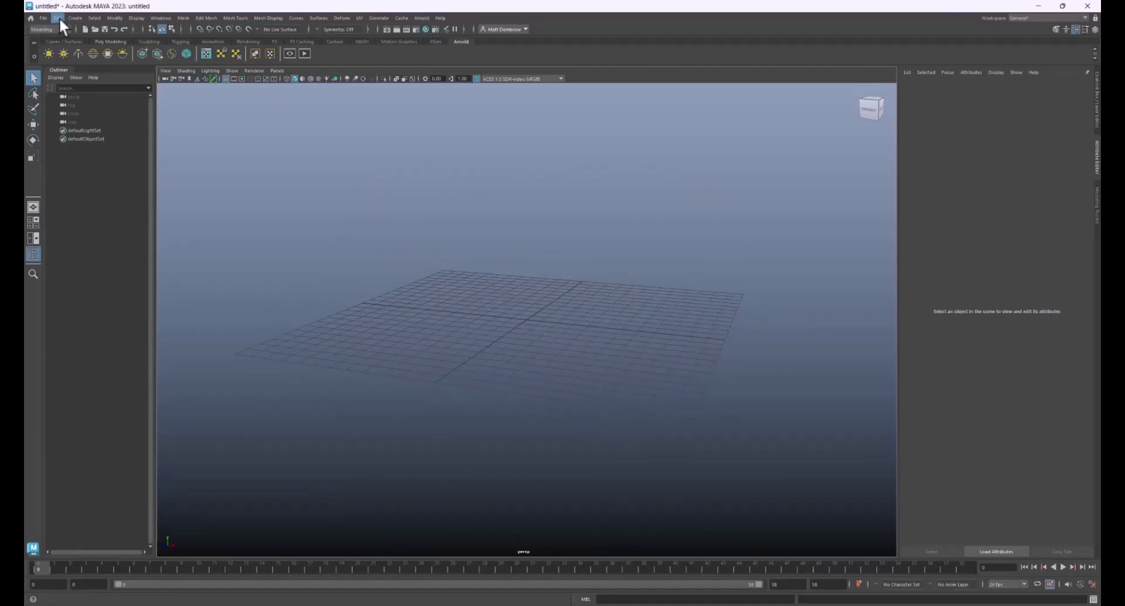
left_click(75, 18)
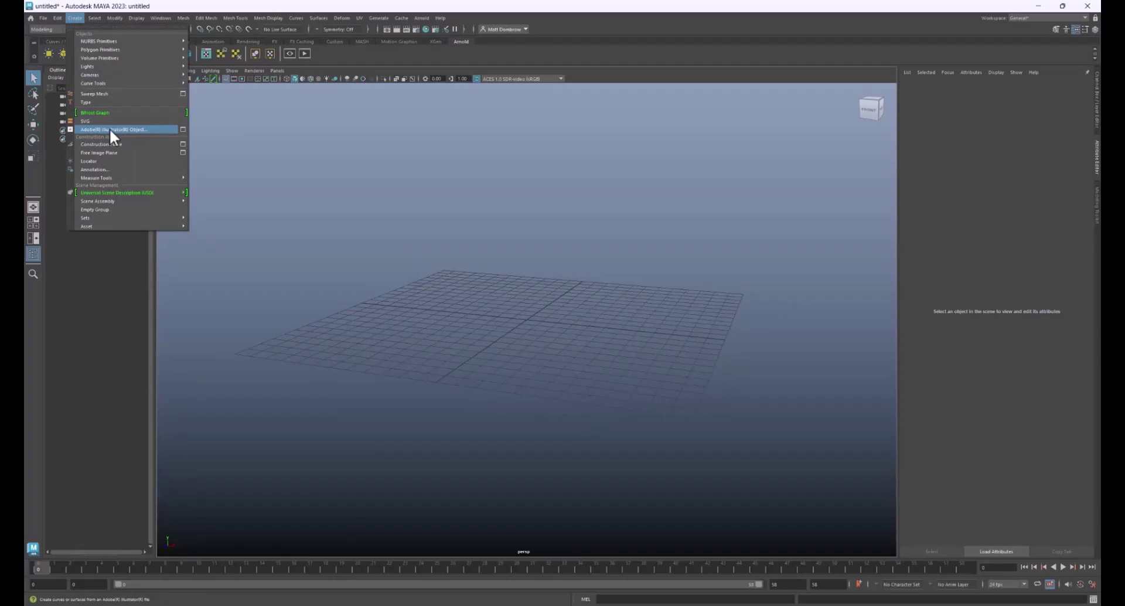
left_click(182, 130)
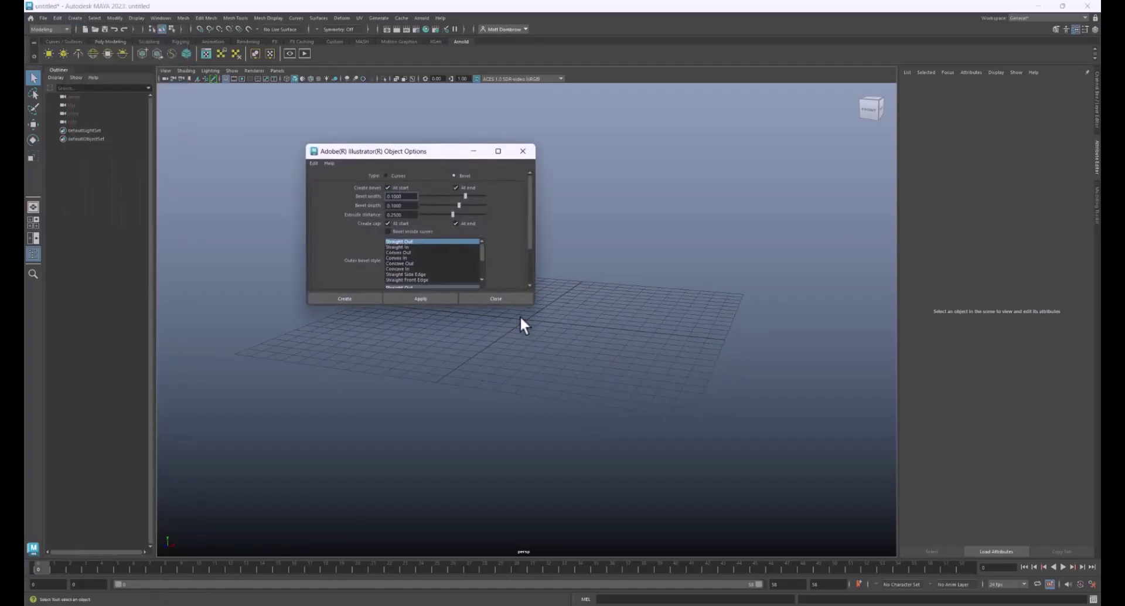
left_click_drag(530, 309, 631, 447)
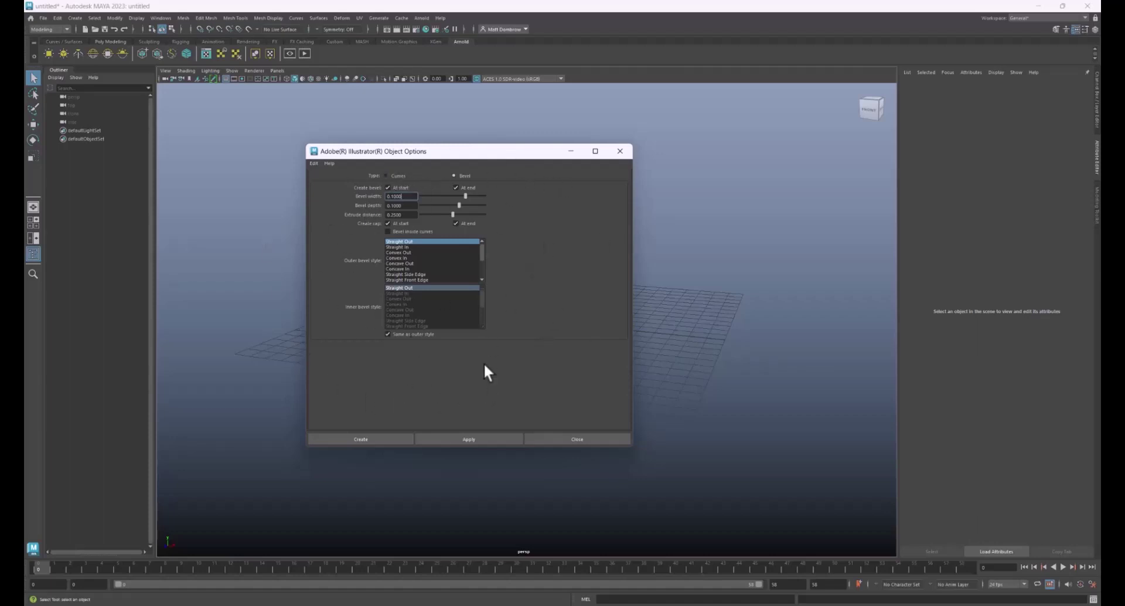
left_click(388, 176)
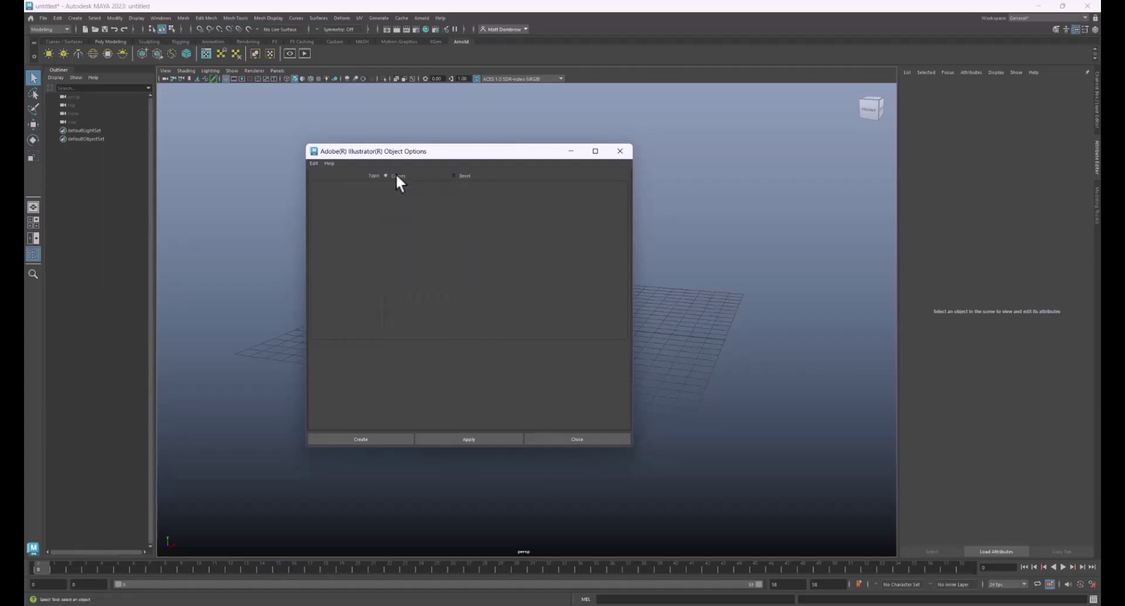
Import LionFC logo [Converted].ai from the 3D logoLion FC folder on the Desktop as curves.
left_click(381, 436)
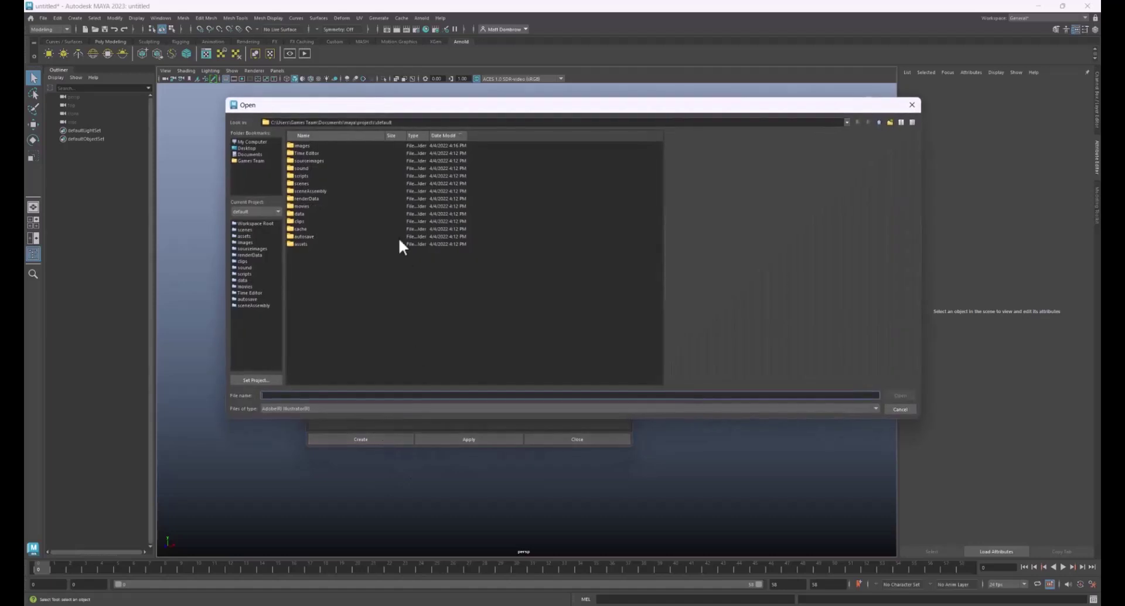
left_click(246, 148)
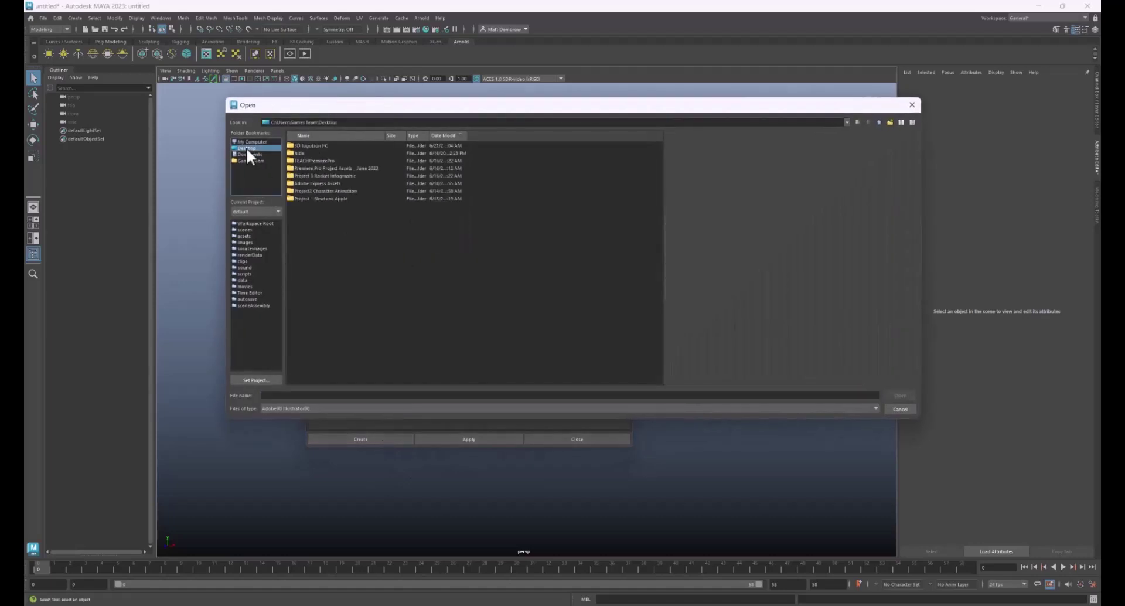
double_click(314, 145)
left_click(342, 146)
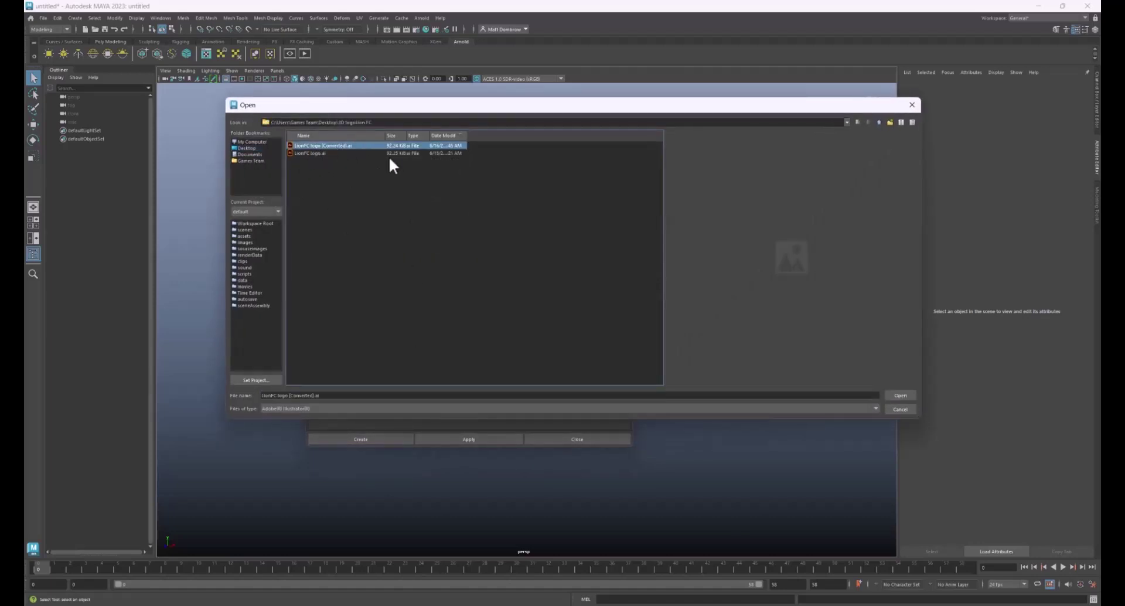
left_click(897, 397)
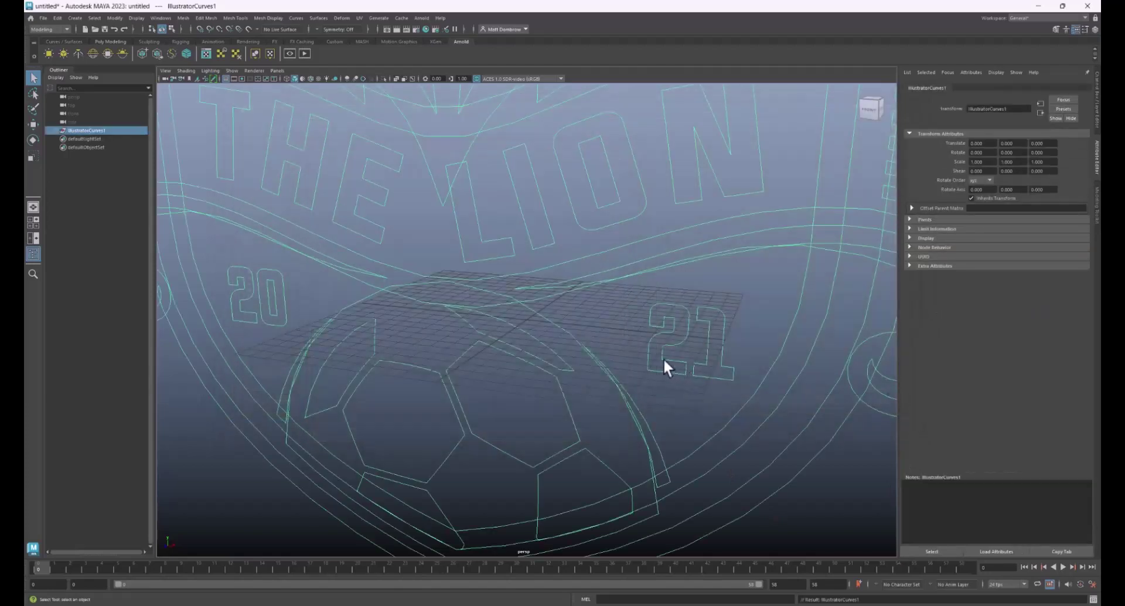
Display the imported logo curves at high smoothness and deselect them.
mouse_move(599, 335)
left_mouse_down("alt")
mouse_move(577, 322)
mouse_move(608, 319)
left_mouse_up("alt")
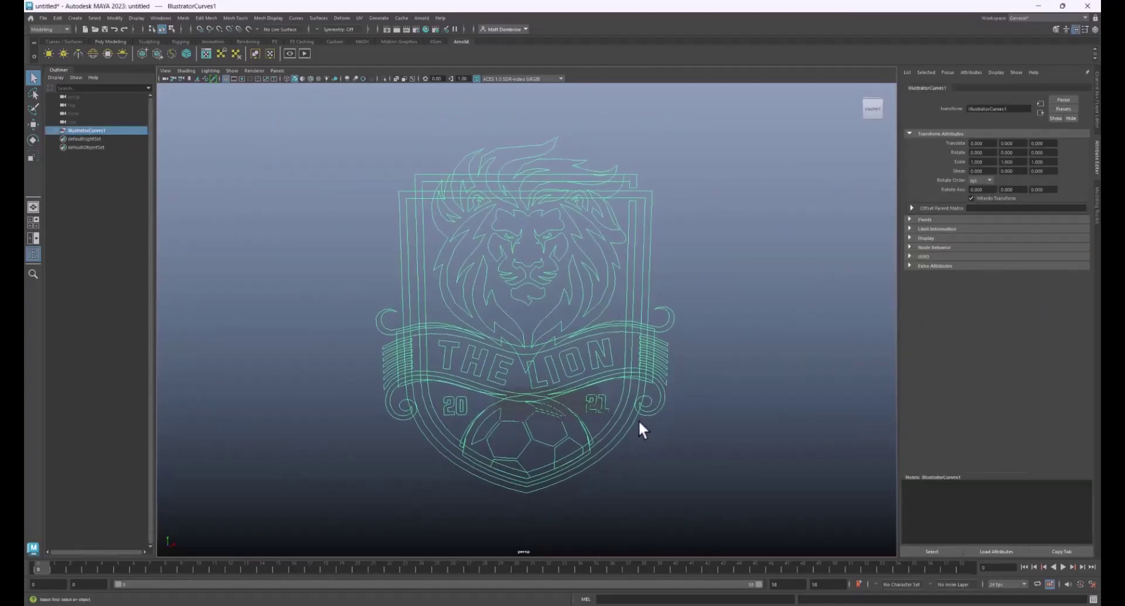
left_click_drag(638, 420, 670, 398, "alt")
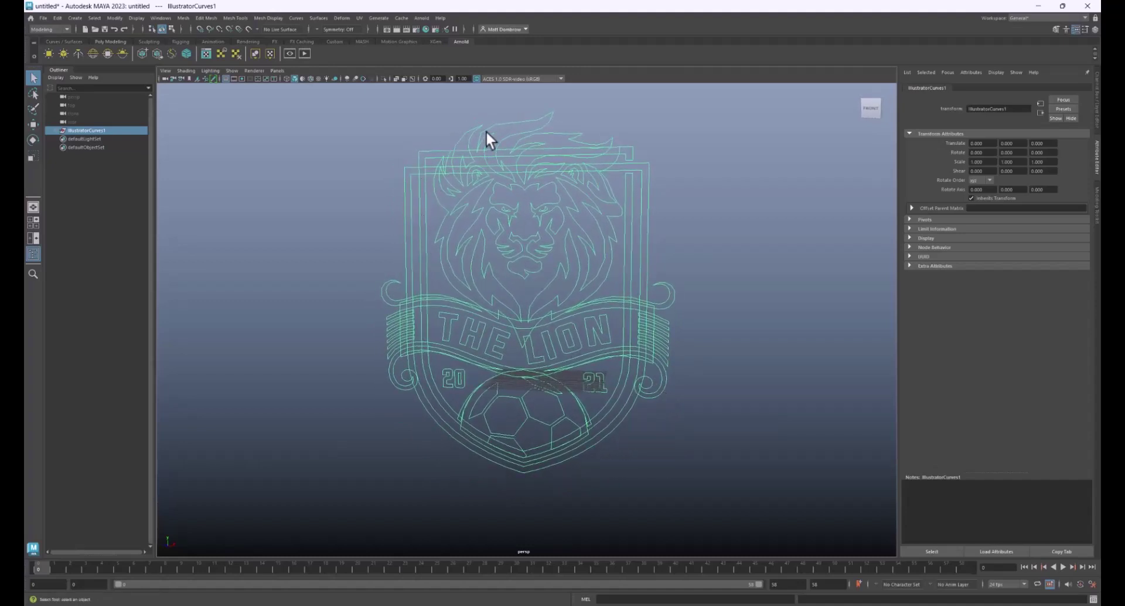
key("3")
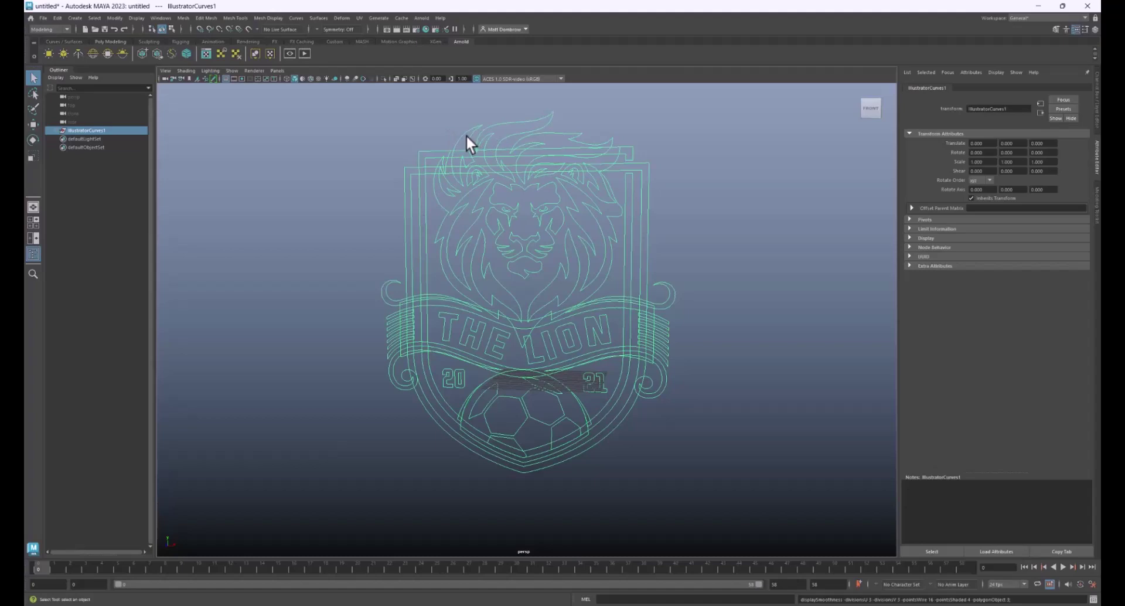
left_click(803, 256)
left_click_drag(779, 264, 755, 279, "alt")
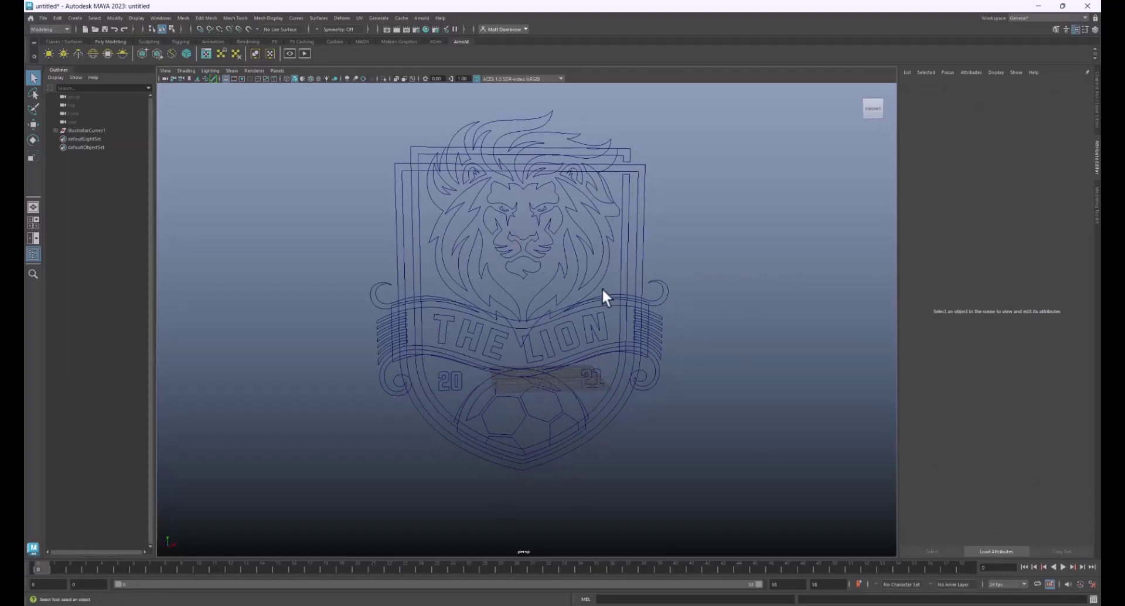
middle_click_drag(602, 287, 584, 309, "alt")
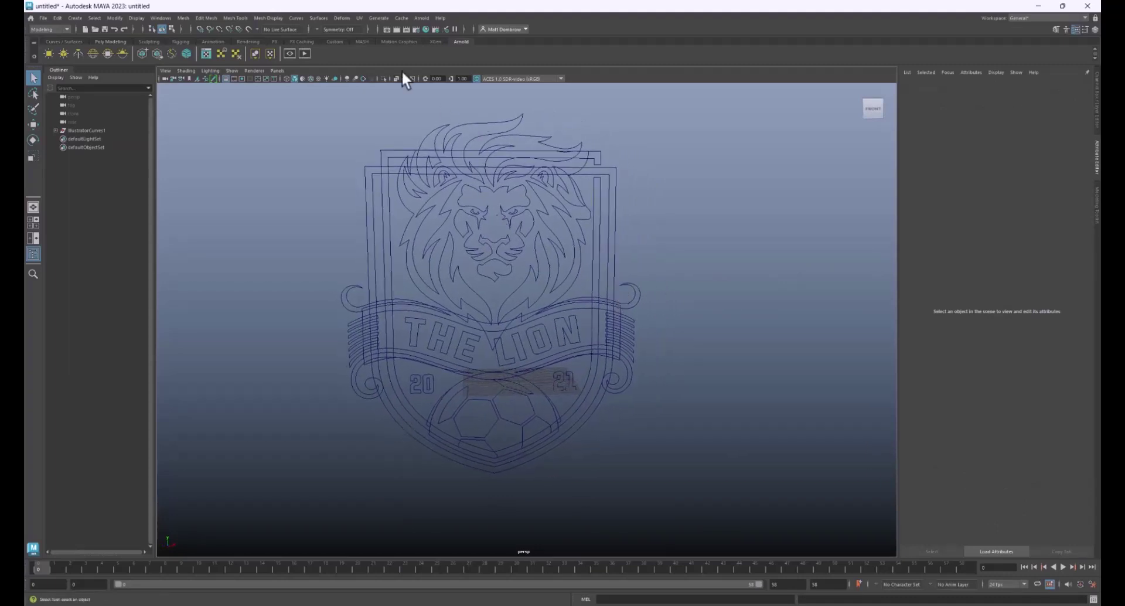
Review the Bevel Plus options, including the bevel settings, output geometry, tessellation method and face count.
left_click(313, 19)
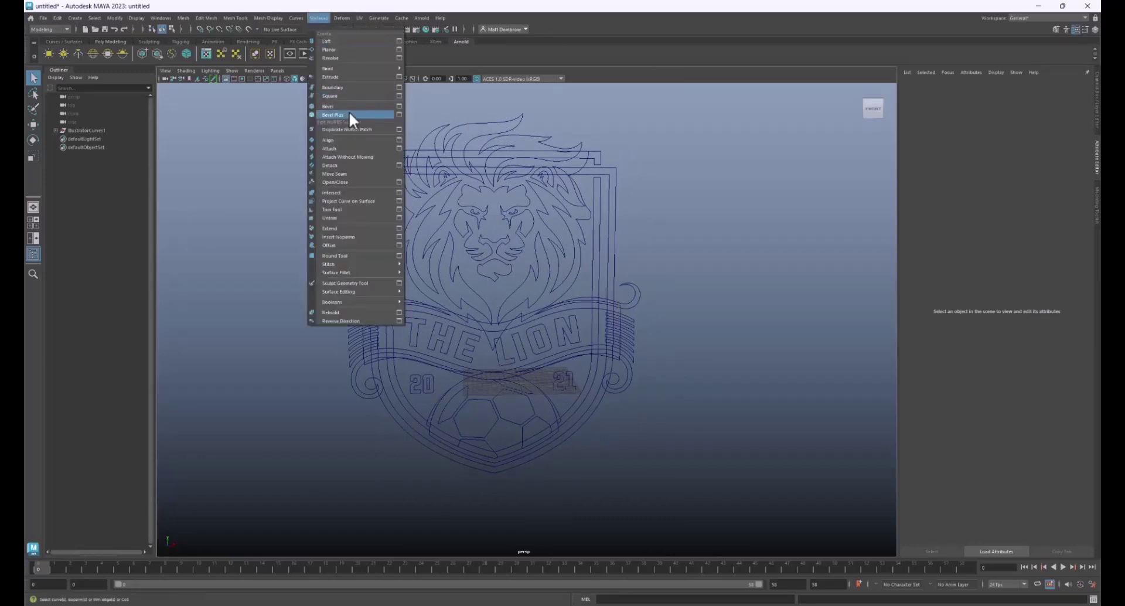
left_click(61, 30)
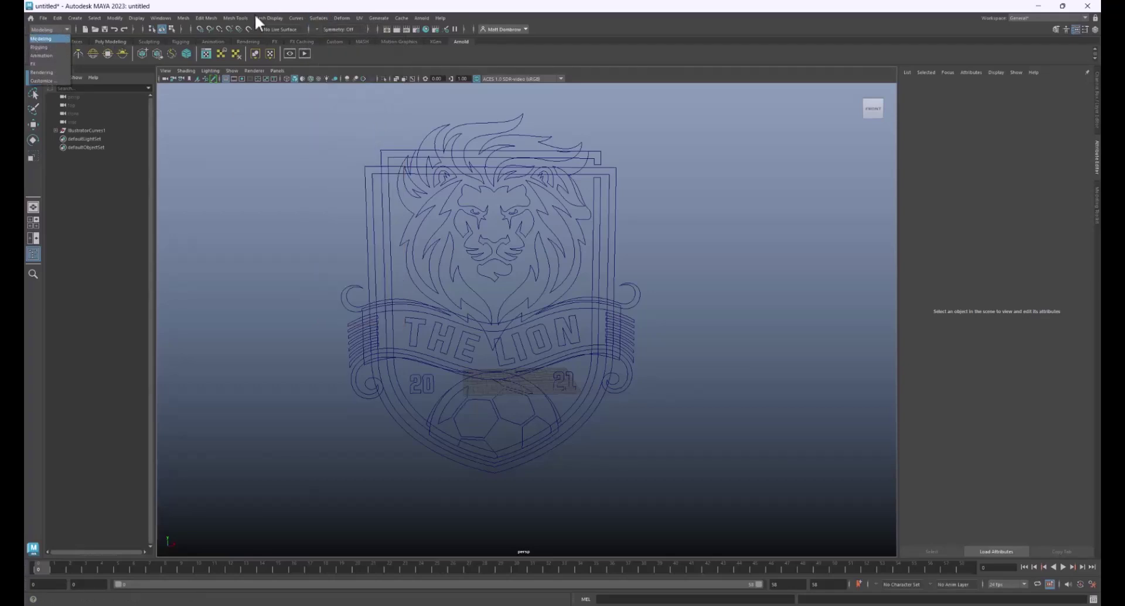
left_click(234, 17)
mouse_move(309, 17)
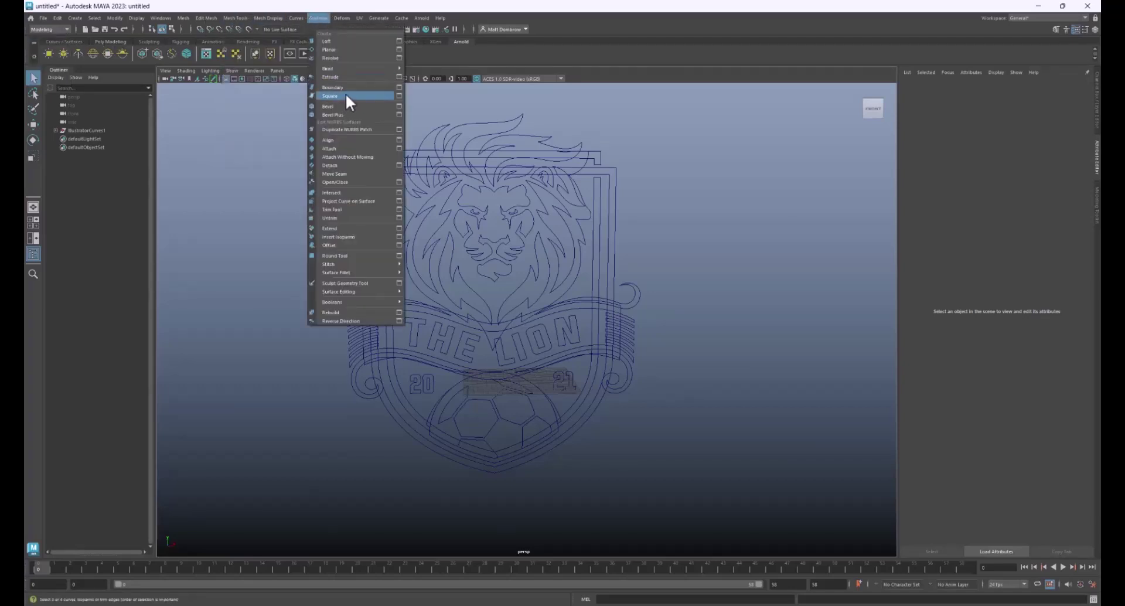
mouse_move(347, 68)
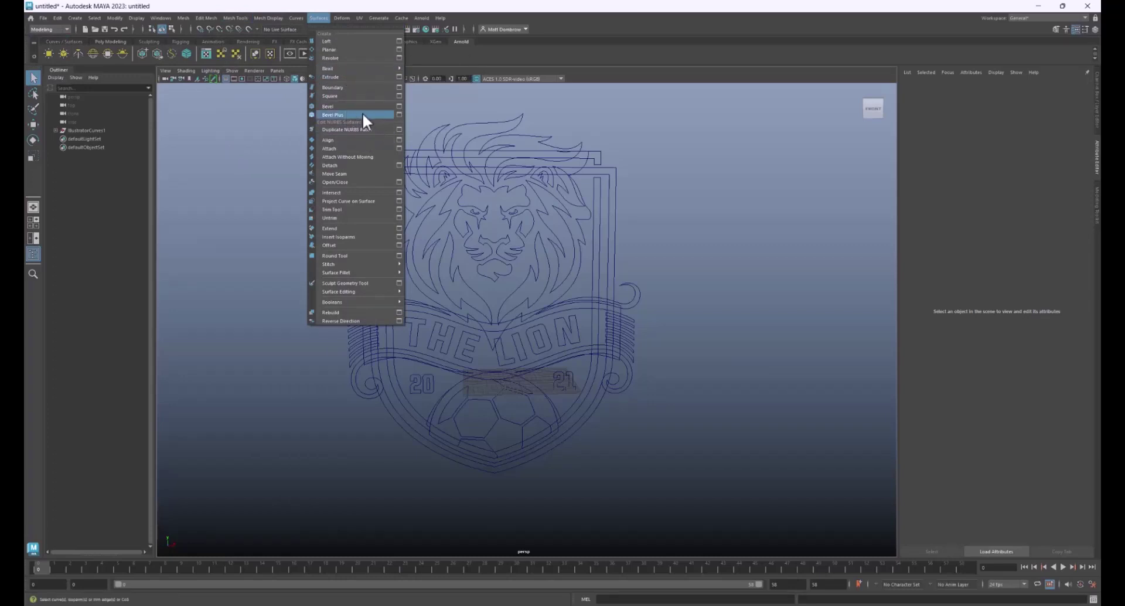
left_click(397, 115)
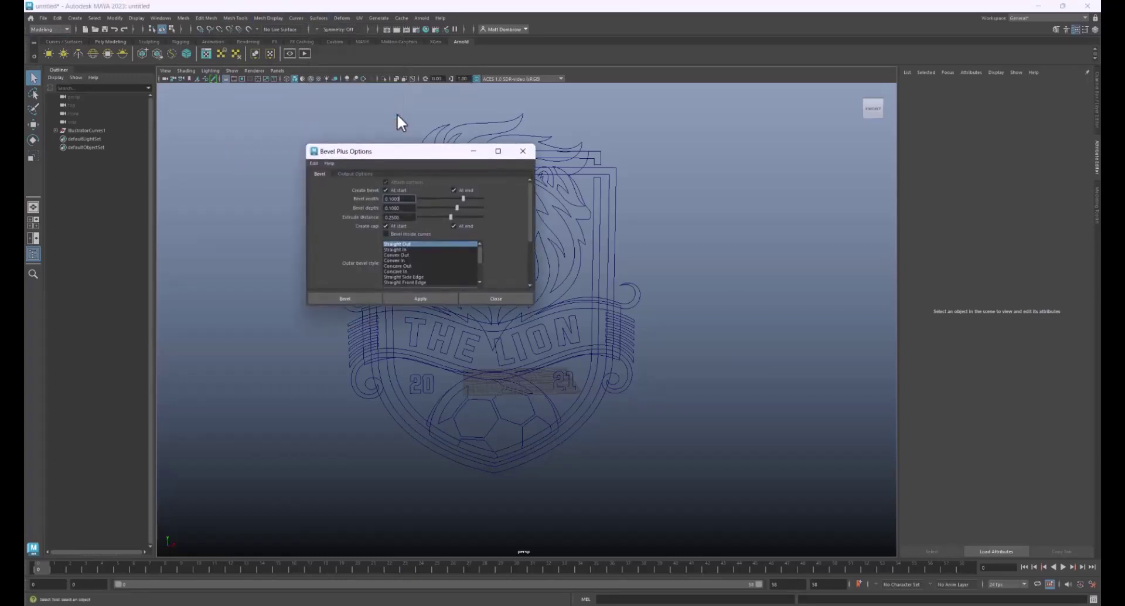
left_click(349, 174)
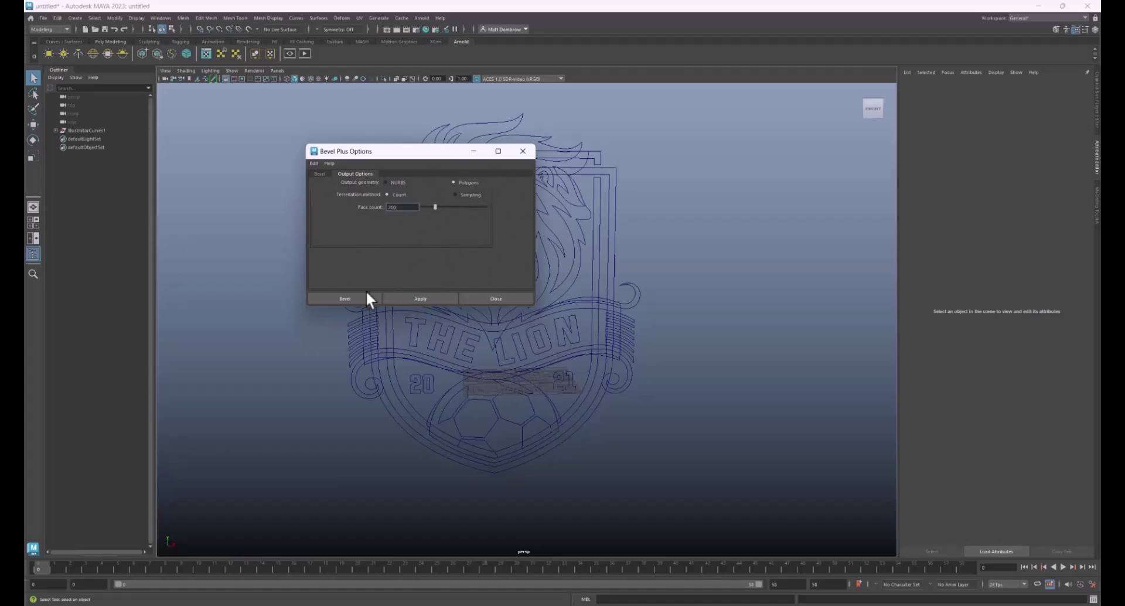
left_click_drag(408, 208, 362, 208)
left_click(488, 298)
mouse_move(492, 265)
left_mouse_down("alt")
mouse_move(515, 269)
mouse_move(497, 270)
left_mouse_up("alt")
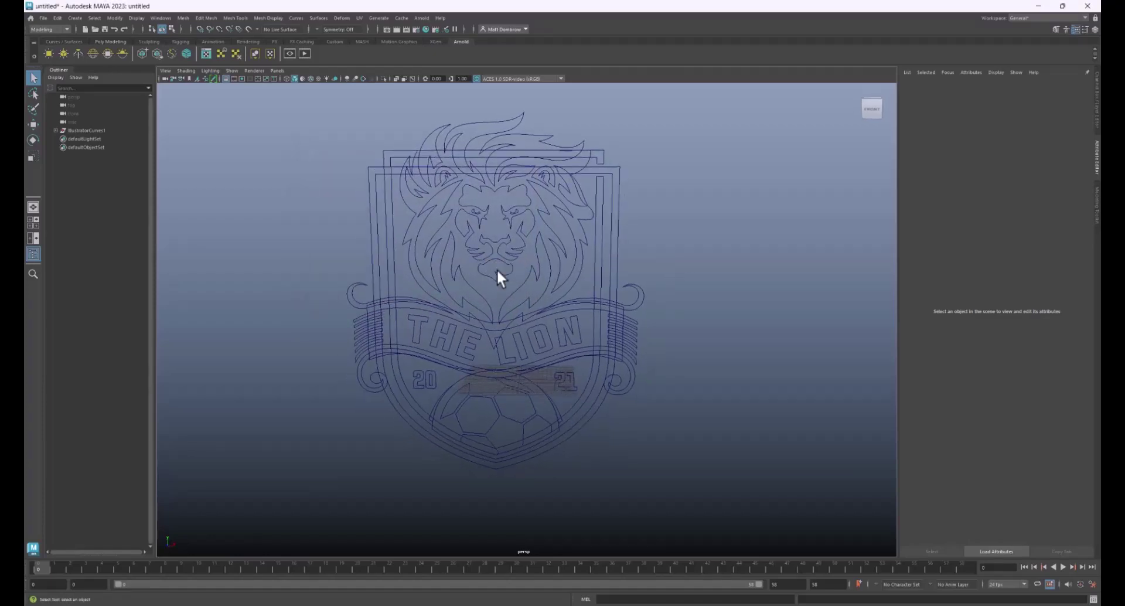
scroll(496, 268, "up", 4)
scroll(497, 268, "down", 4)
scroll(497, 269, "up", 1)
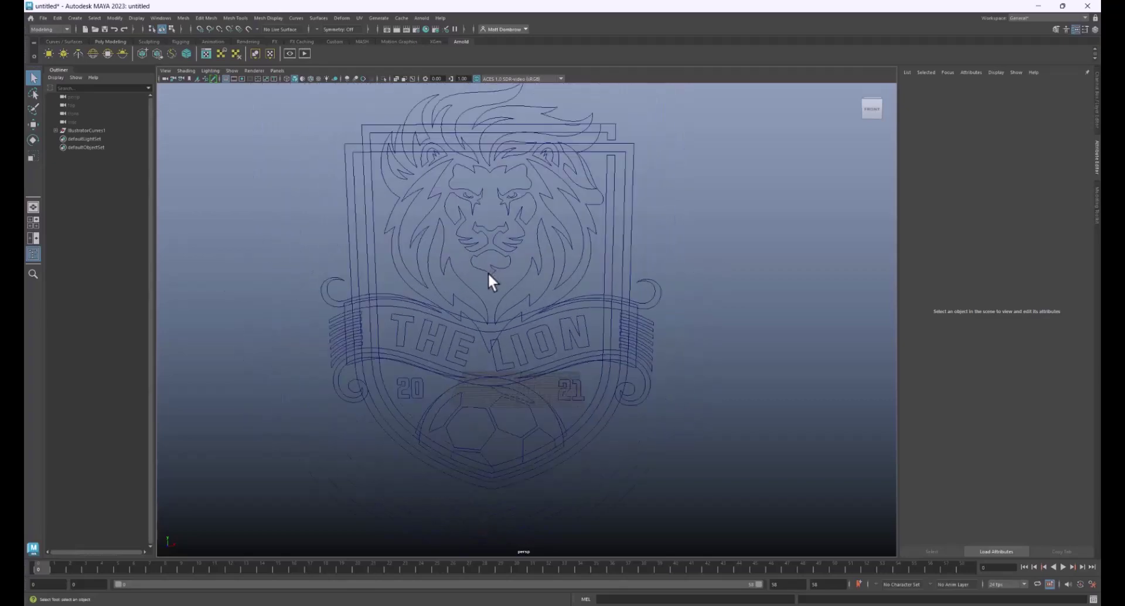
scroll(501, 291, "up", 4)
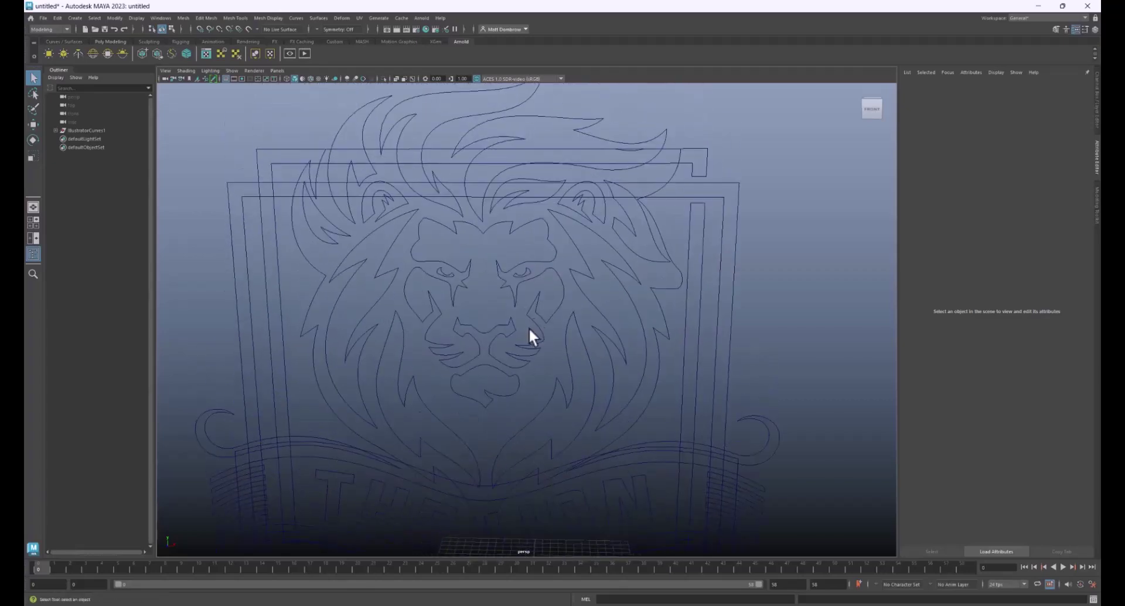
Apply Bevel Plus to the lion's central face curve, outputting polygons with a face count of 200.
left_click_drag(528, 337, 535, 321, "alt")
left_click(504, 276)
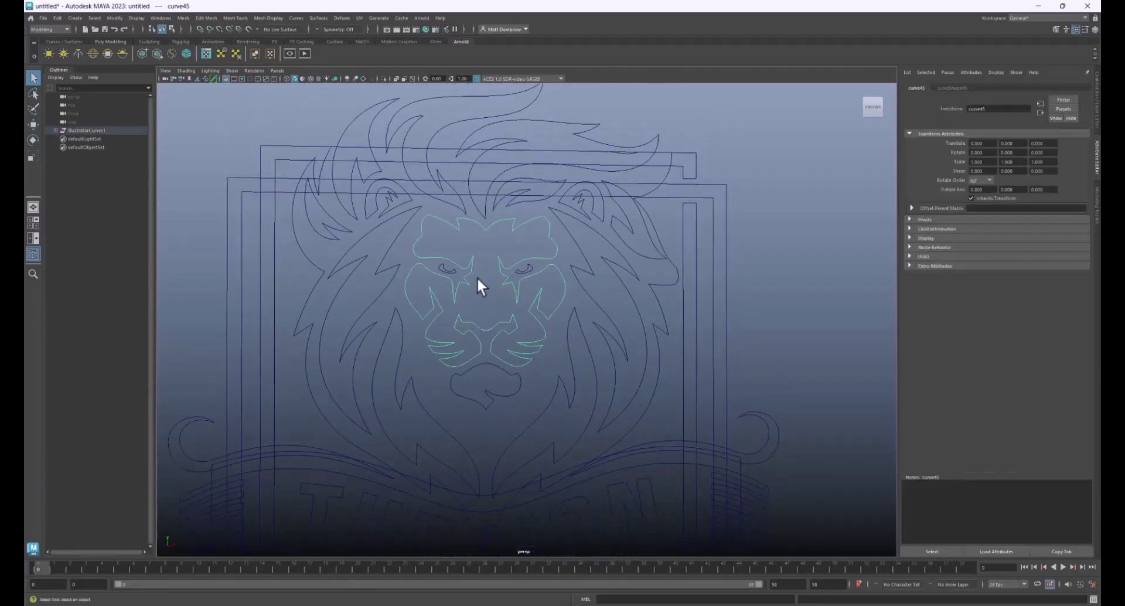
left_click(313, 16)
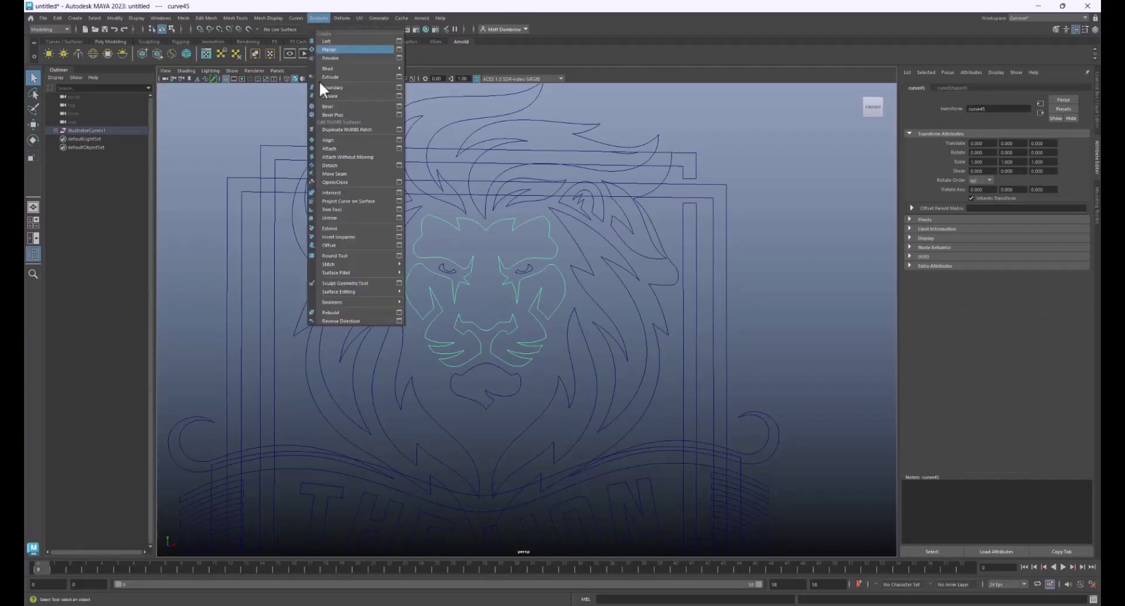
left_click(393, 113)
left_click(367, 173)
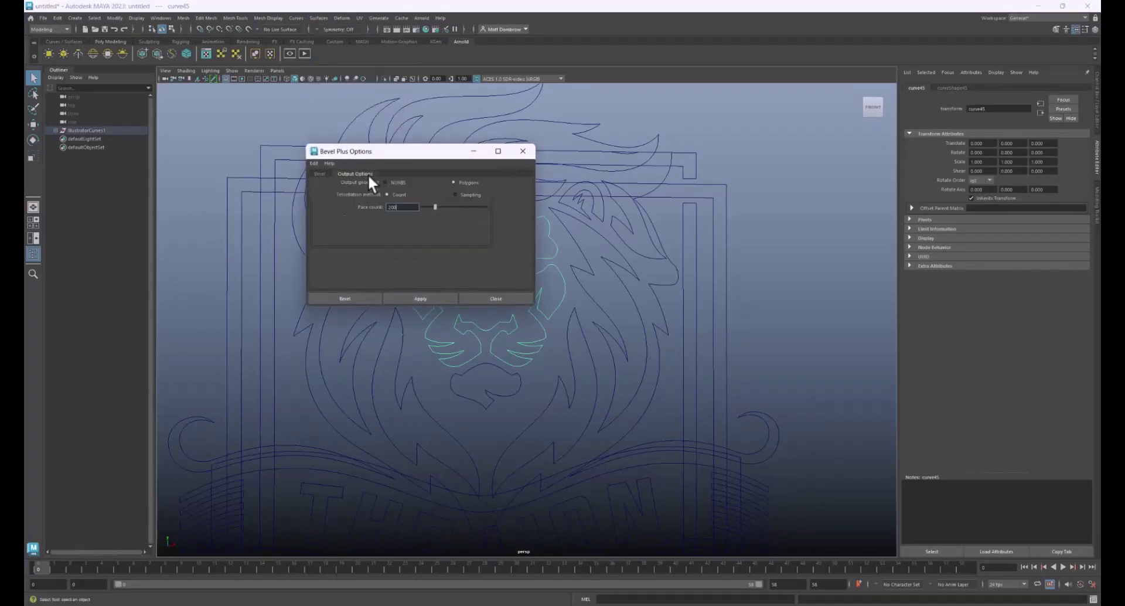
left_click(344, 298)
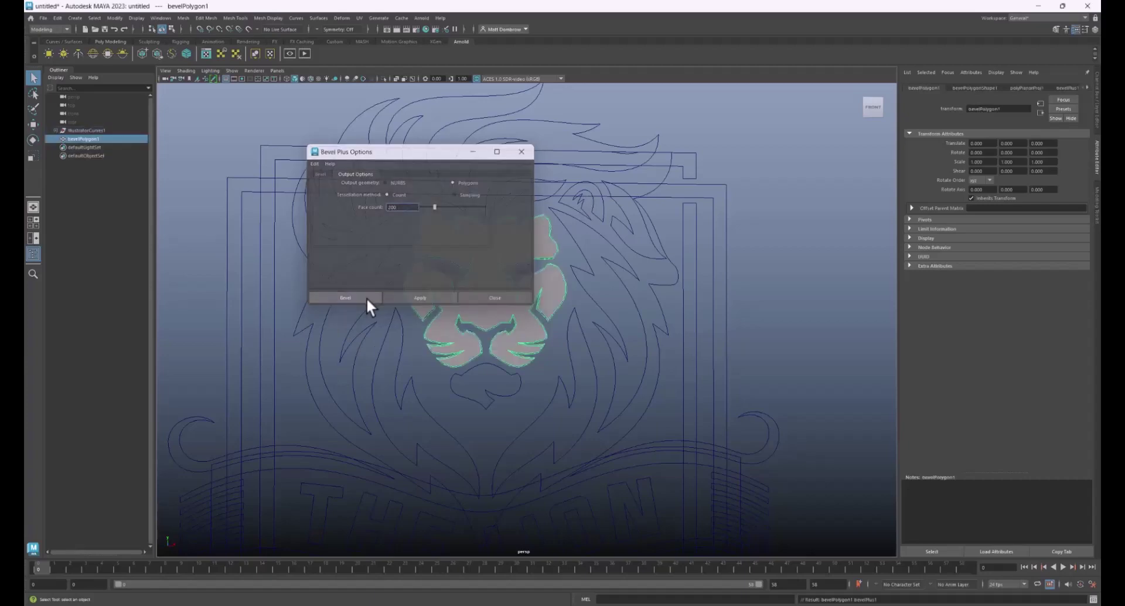
Set the face bevel's polygon output method to Sampling, using Extrusion Section and Curve Span.
left_click_drag(485, 308, 426, 275, "alt")
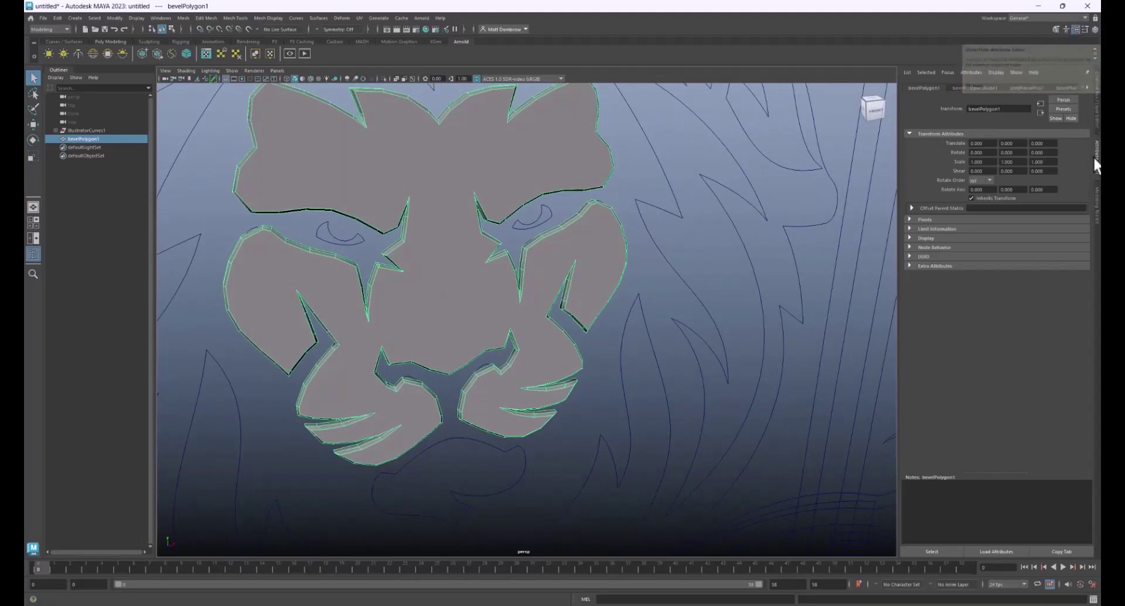
left_click(1063, 88)
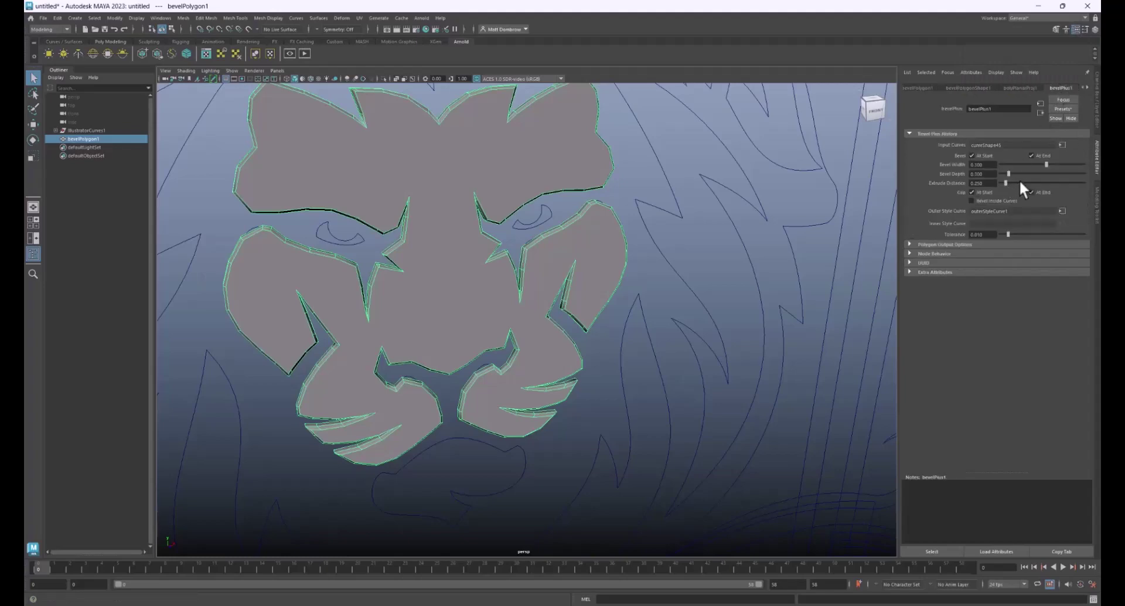
left_click_drag(1046, 164, 1046, 163)
key("ctrl+z")
left_click(931, 244)
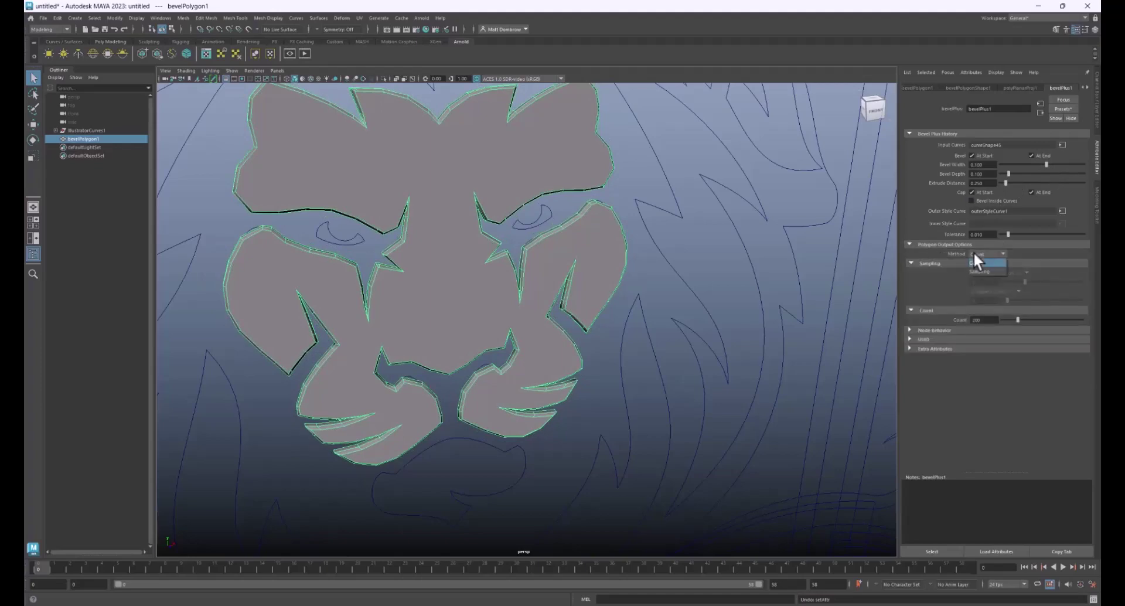
left_click(991, 272)
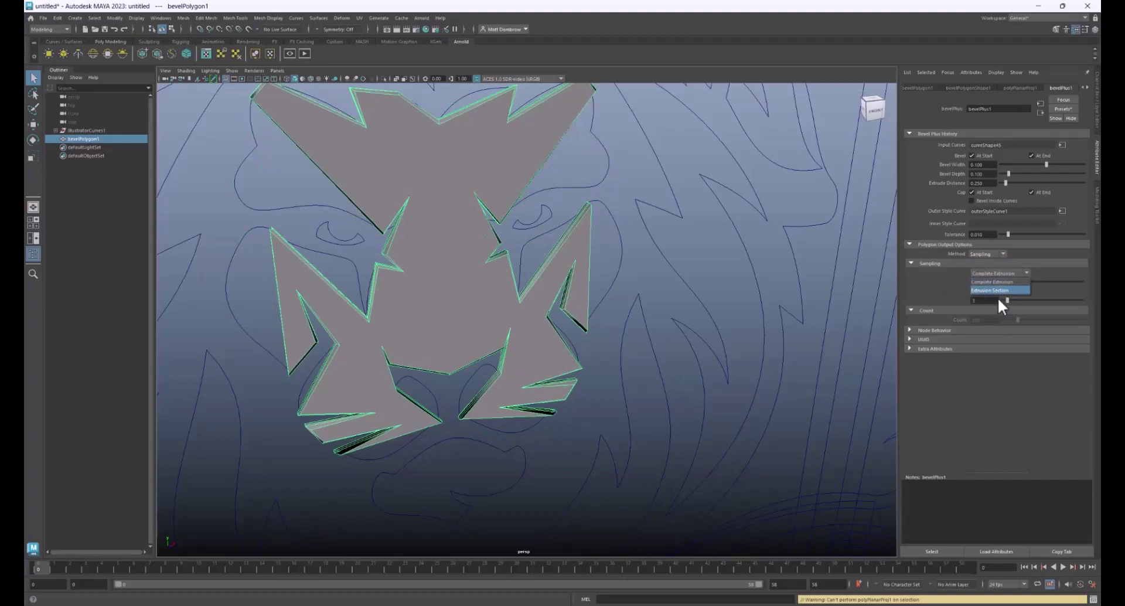
left_click(992, 291)
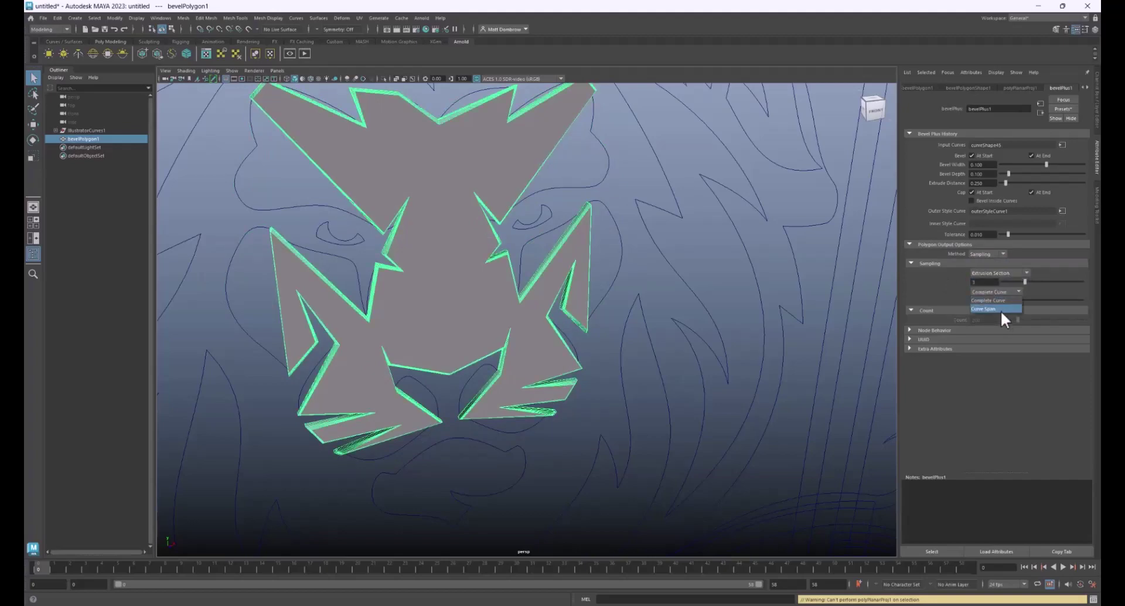
left_click(996, 309)
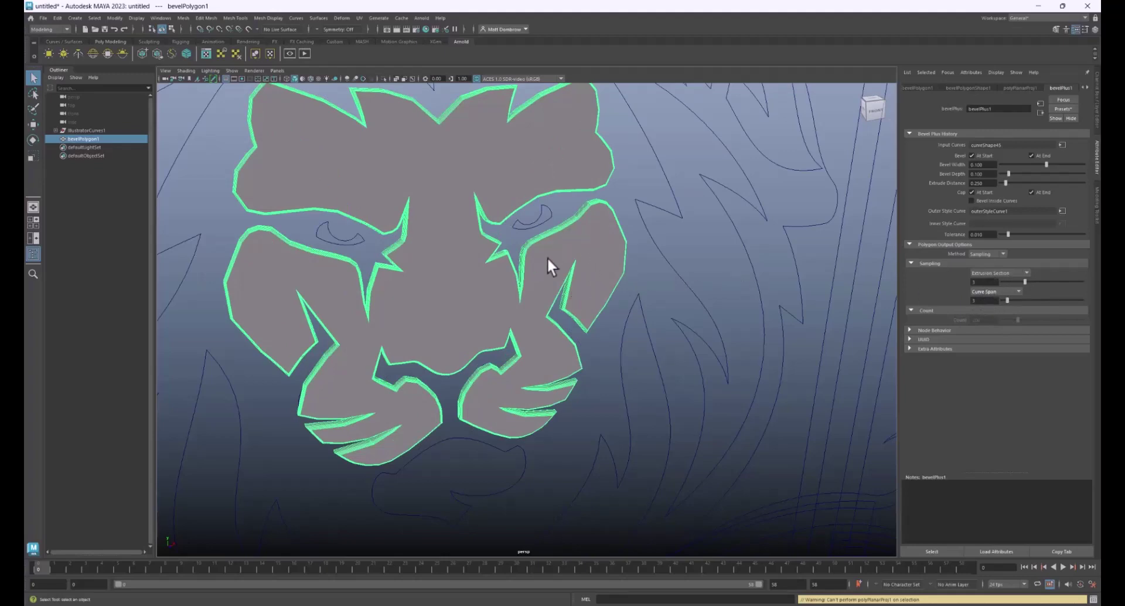
Set the face bevel's width to about 0.147 and its bevel depth to 0.4.
left_click_drag(546, 256, 487, 221, "alt")
middle_click_drag(487, 221, 588, 309, "alt")
left_click_drag(572, 221, 637, 225, "alt")
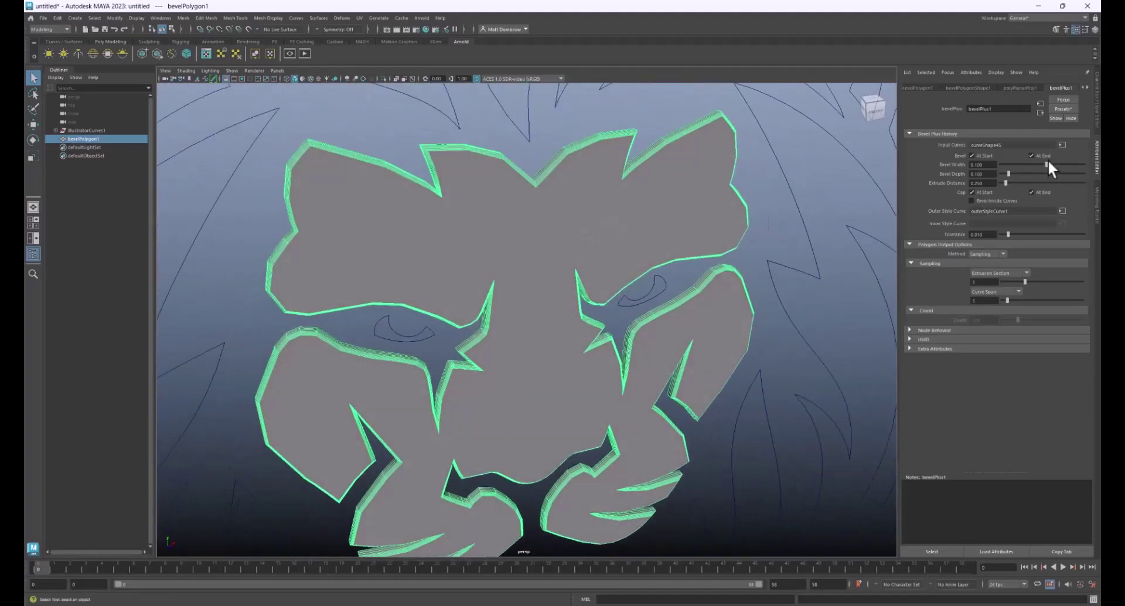
mouse_move(1047, 161)
left_mouse_down()
mouse_move(1012, 175)
mouse_move(1053, 170)
mouse_move(1030, 170)
left_mouse_up()
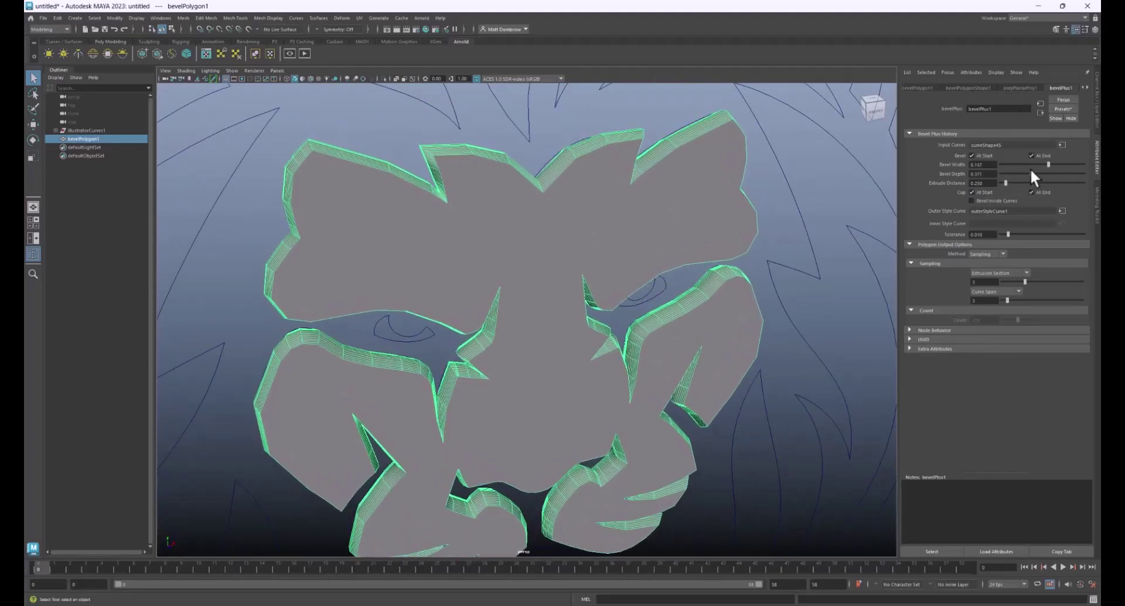
left_click(979, 173)
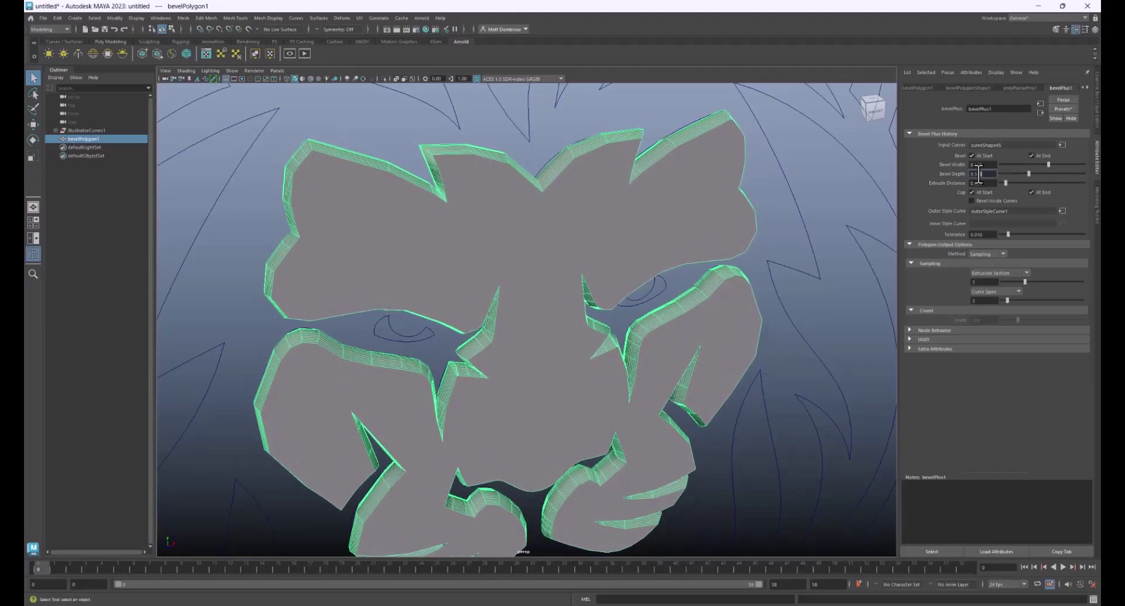
key("BackSpace")
key("BackSpace")
key("Return")
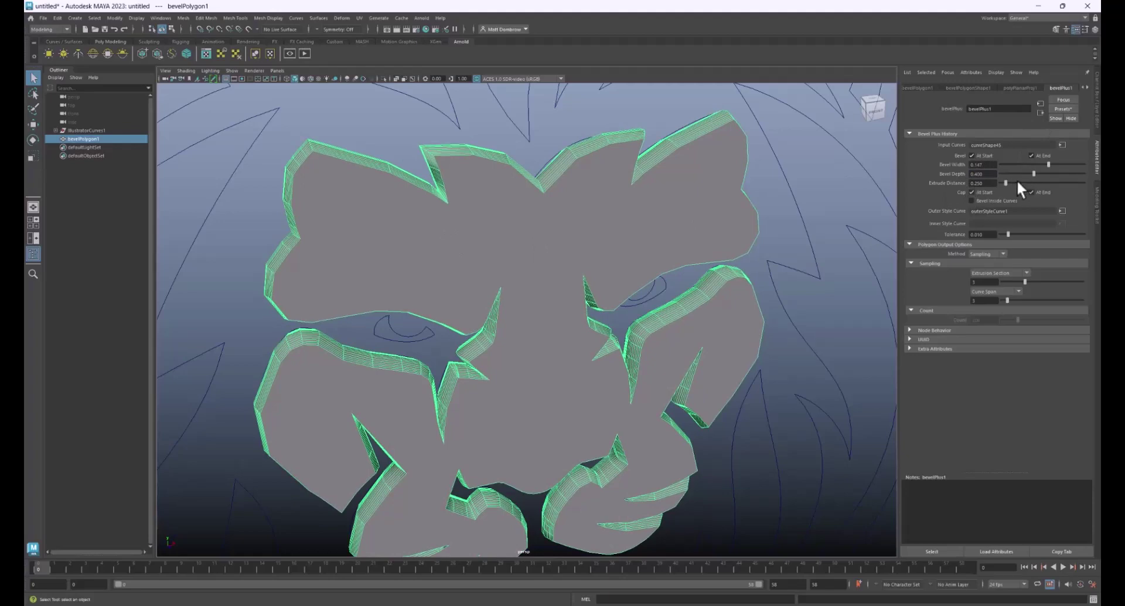
Increase the face bevel's extrude distance to about 0.731, keeping the bevel width at about 0.147.
left_click_drag(1004, 180, 1038, 182)
left_click_drag(555, 206, 585, 201, "alt")
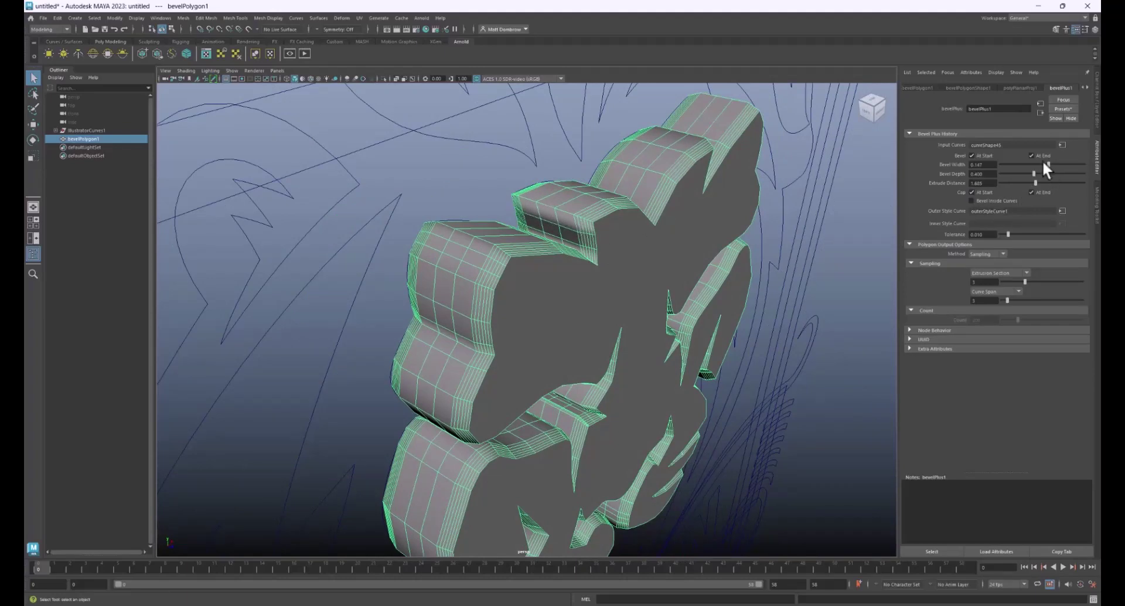
mouse_move(1043, 163)
left_mouse_down()
mouse_move(1061, 163)
mouse_move(1023, 163)
mouse_move(1074, 164)
mouse_move(1032, 163)
mouse_move(1047, 163)
mouse_move(1011, 181)
mouse_move(1048, 162)
left_mouse_up()
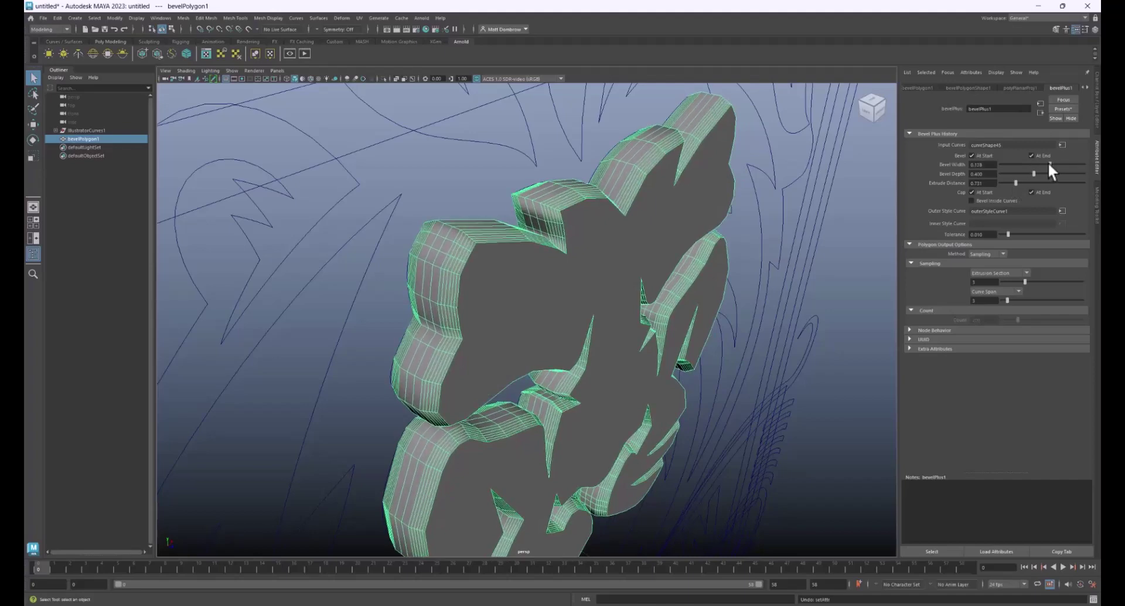
left_click_drag(764, 280, 636, 244, "alt")
left_click_drag(726, 280, 680, 300, "alt")
scroll(602, 308, "down", 3)
middle_click_drag(601, 321, 608, 278, "alt")
left_click_drag(608, 279, 598, 275, "alt")
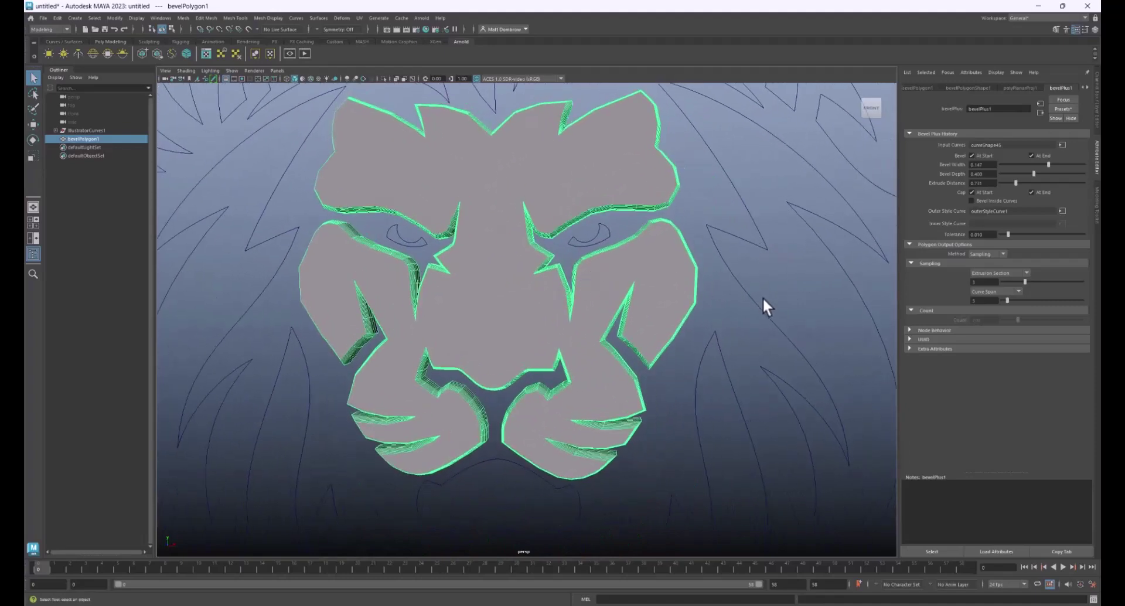
Apply Bevel Plus to the lion's left eye curve and set its bevel depth to 0.4.
left_click(412, 234)
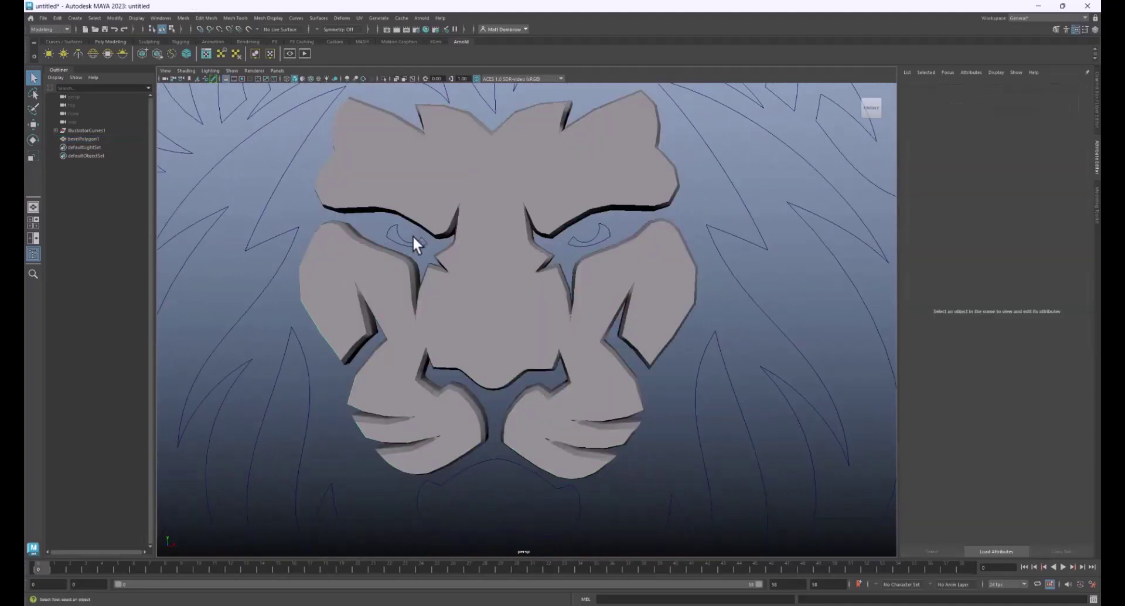
left_click(321, 18)
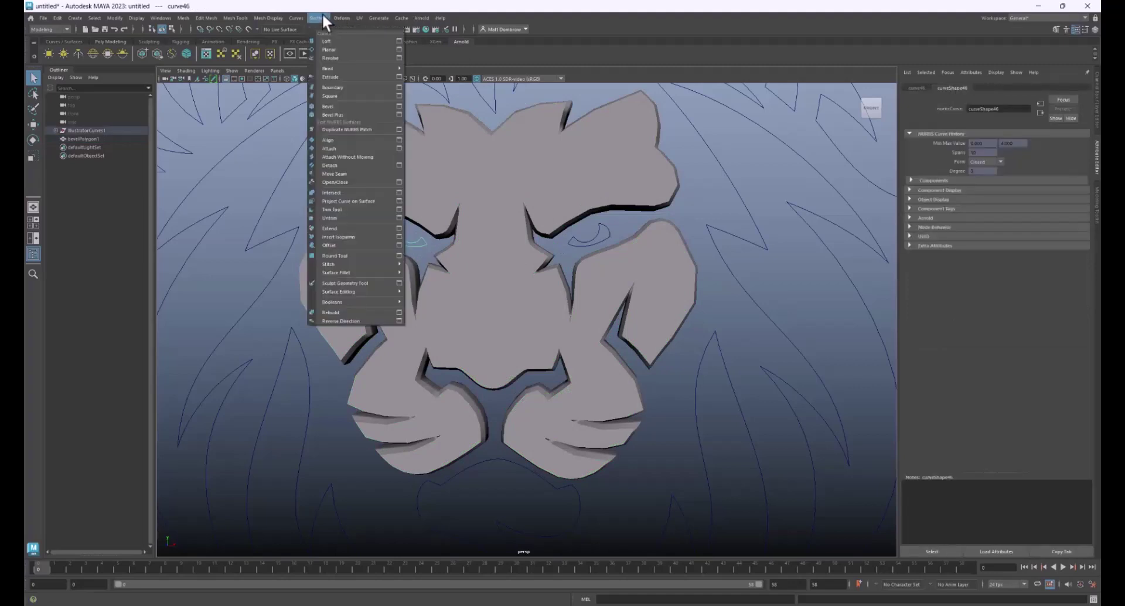
left_click(385, 116)
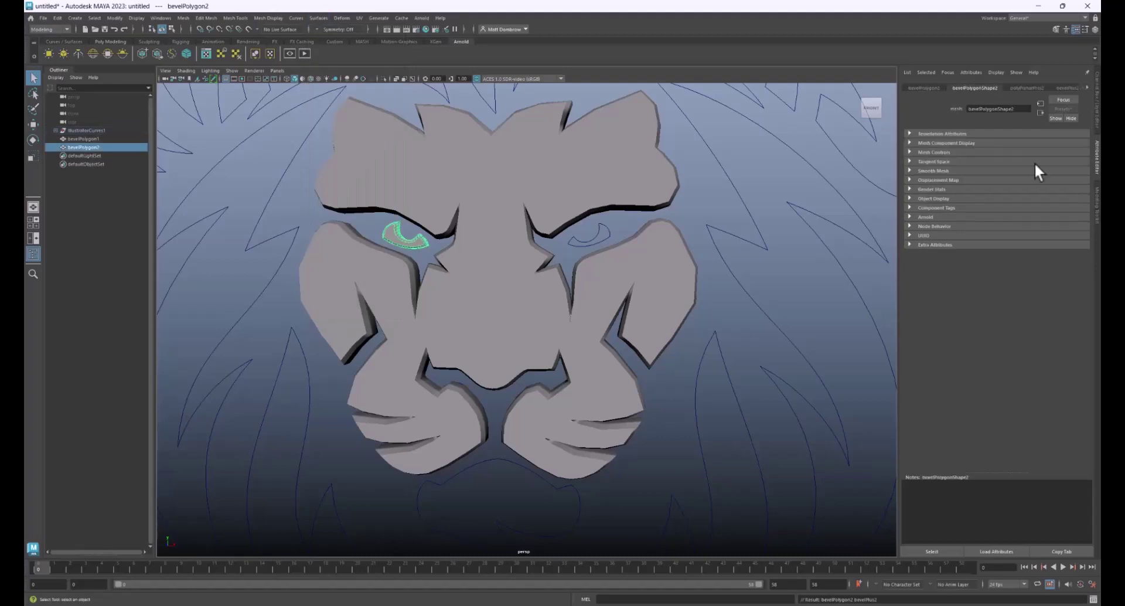
left_click(1063, 87)
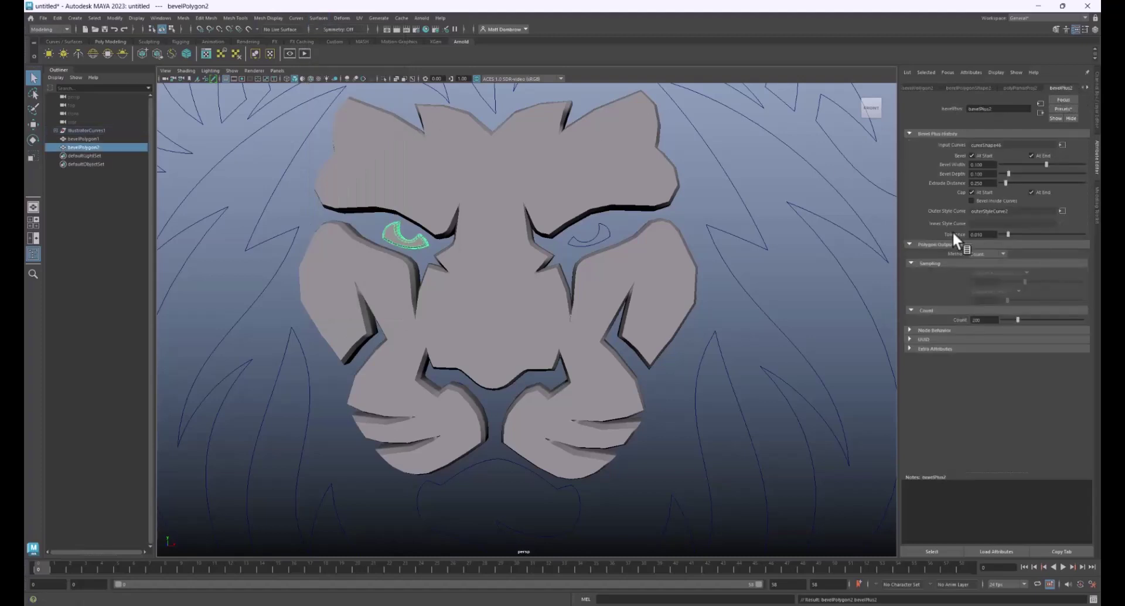
double_click(973, 174)
type("0.4")
key("Tab")
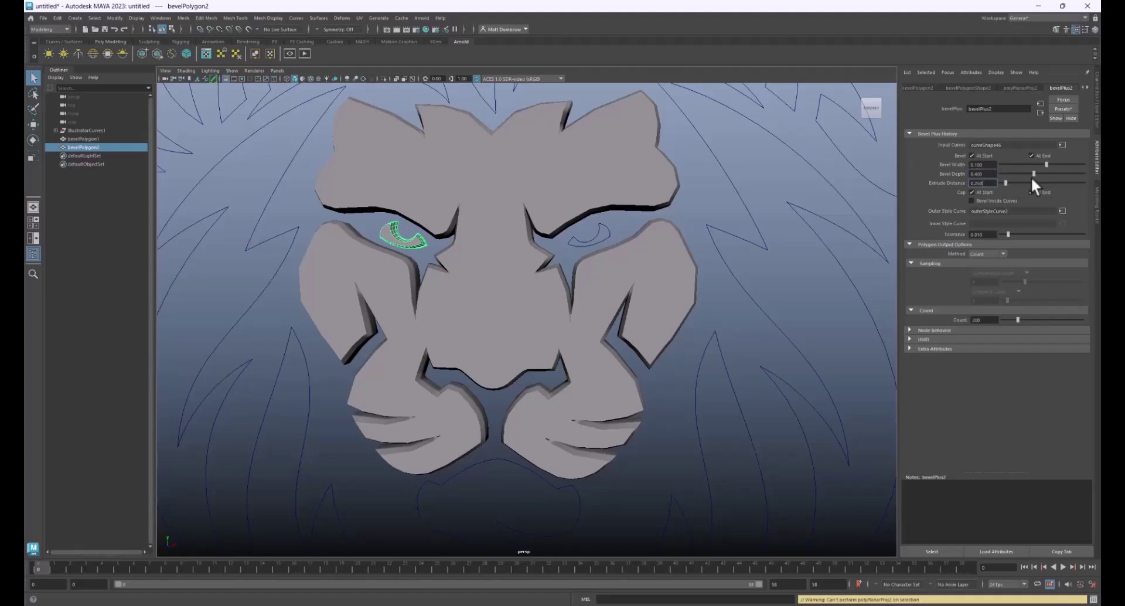
Repeat Bevel Plus on the lion's right eye curve, set its bevel depth to 0.4 and deselect it.
left_click(607, 238)
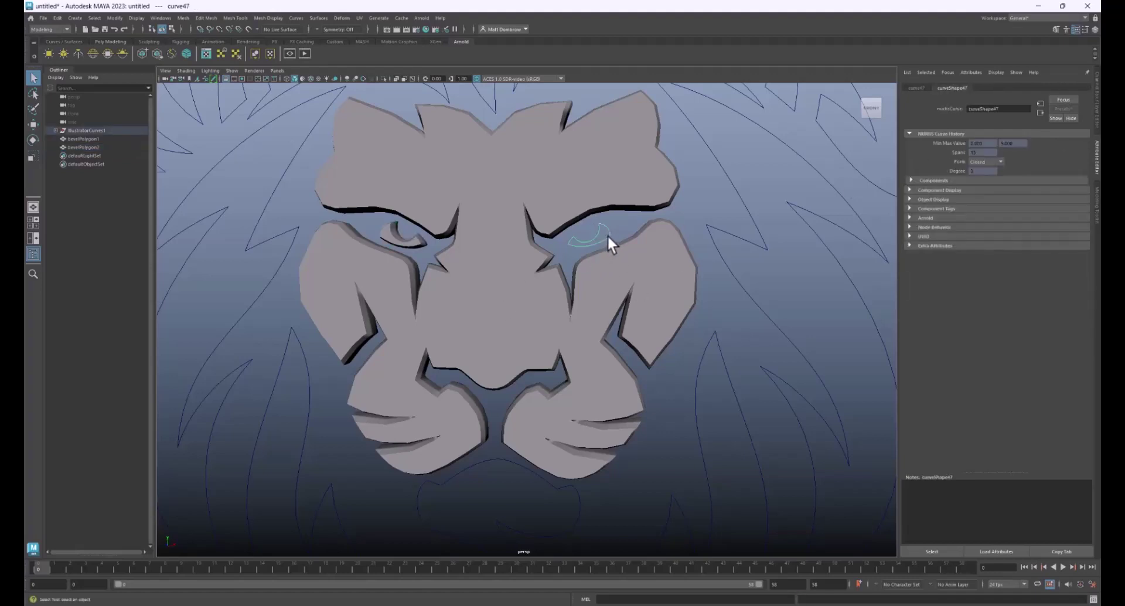
key("g")
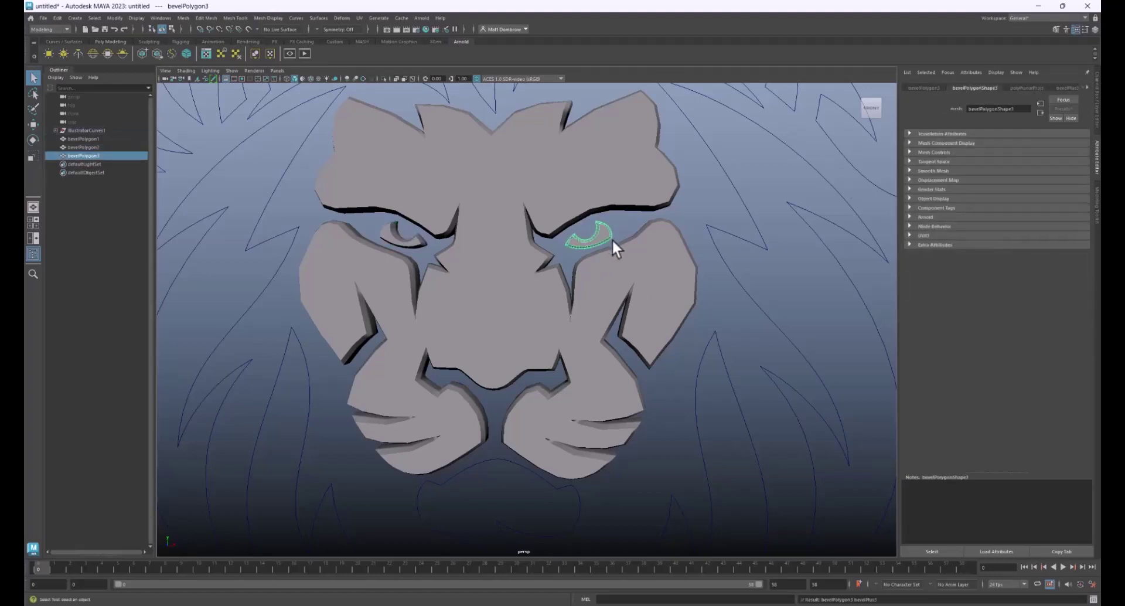
left_click(310, 17)
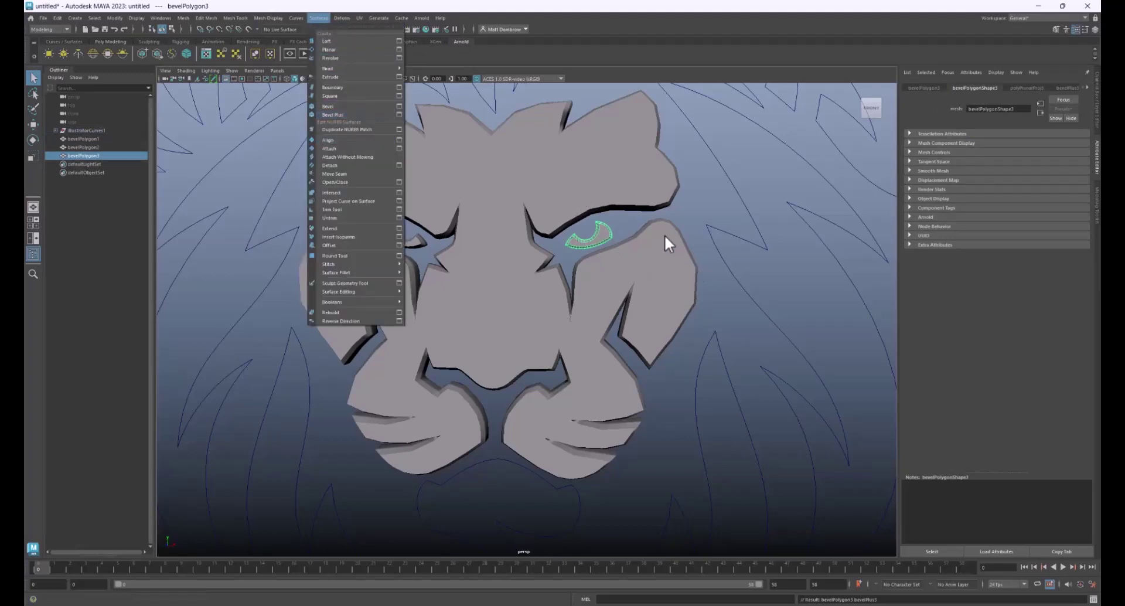
left_click(1061, 87)
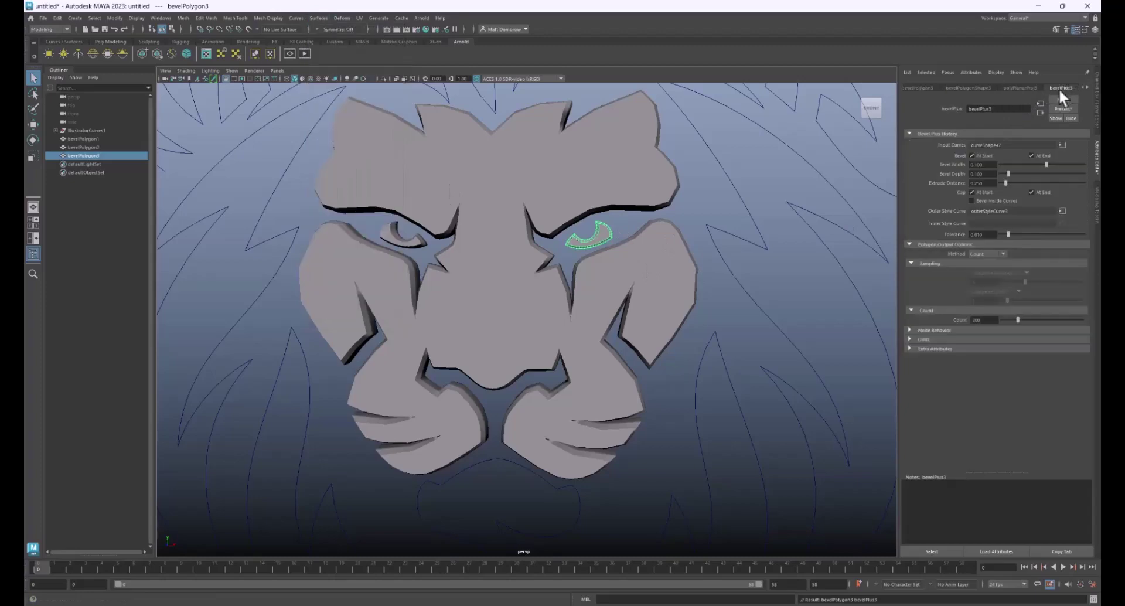
left_click_drag(989, 175, 974, 174)
type("4")
left_click(858, 252)
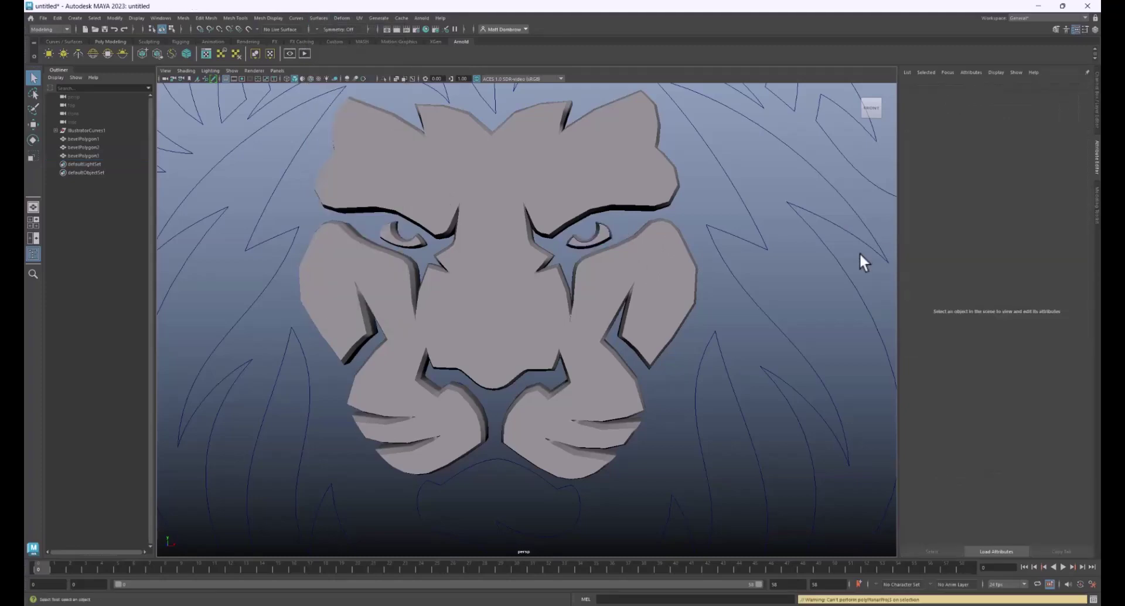
Examine both beveled eyes from the side to compare their depth with the face mesh.
left_click_drag(859, 252, 657, 258, "alt")
left_click(559, 270)
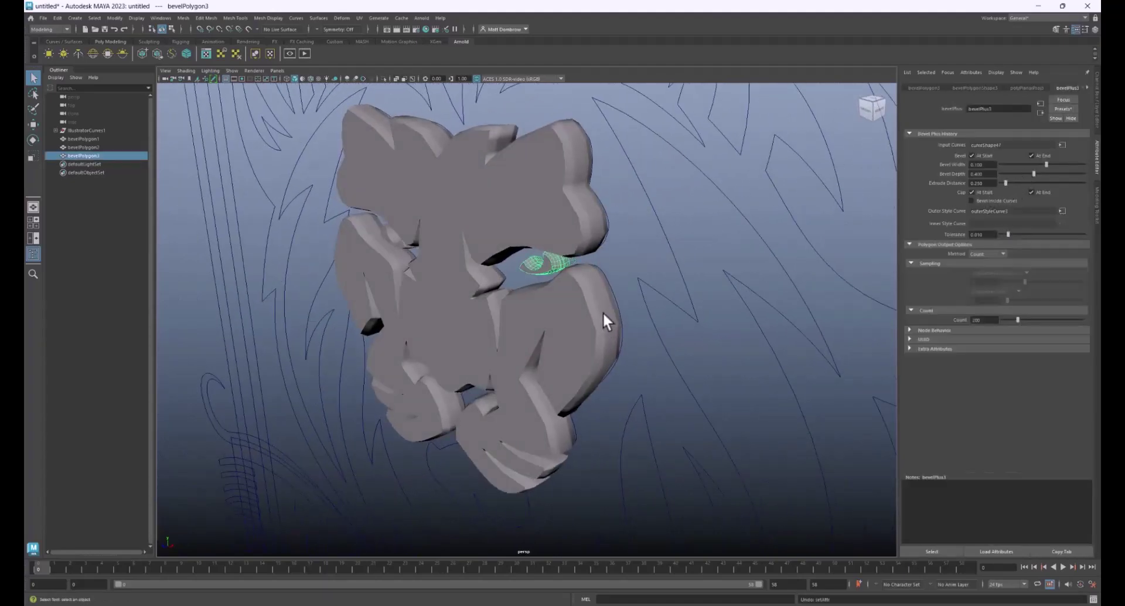
left_click_drag(602, 311, 605, 258, "alt")
left_click(691, 294)
left_click(606, 259)
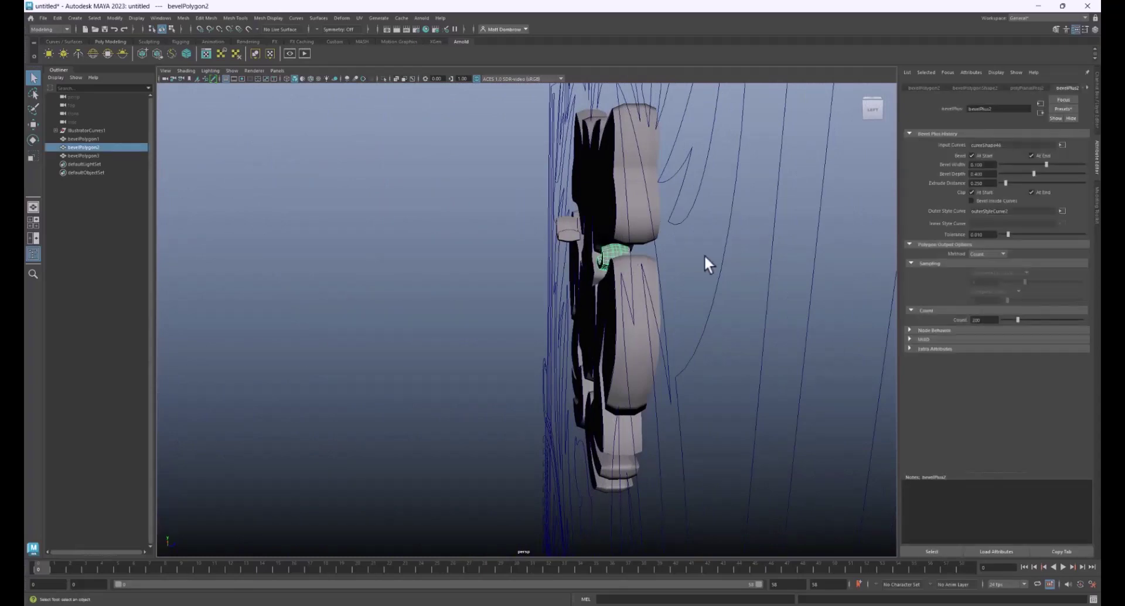
left_click_drag(704, 255, 618, 271, "alt")
Set the left eye bevel's polygon output to Sampling, with Extrusion Section and Curve Span.
scroll(586, 288, "down", 6)
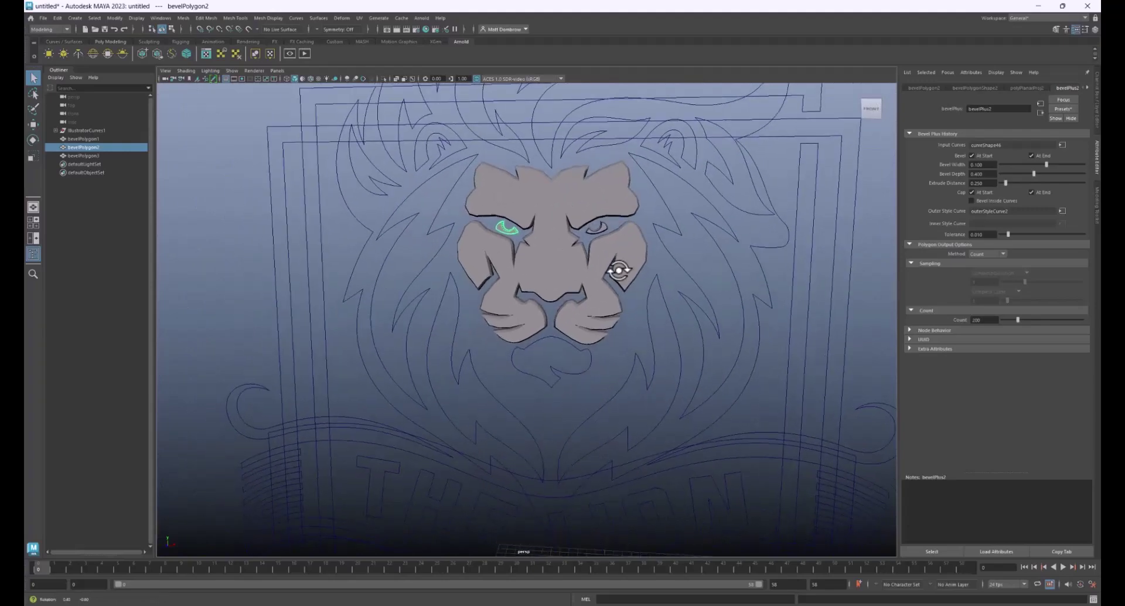
scroll(654, 237, "up", 5)
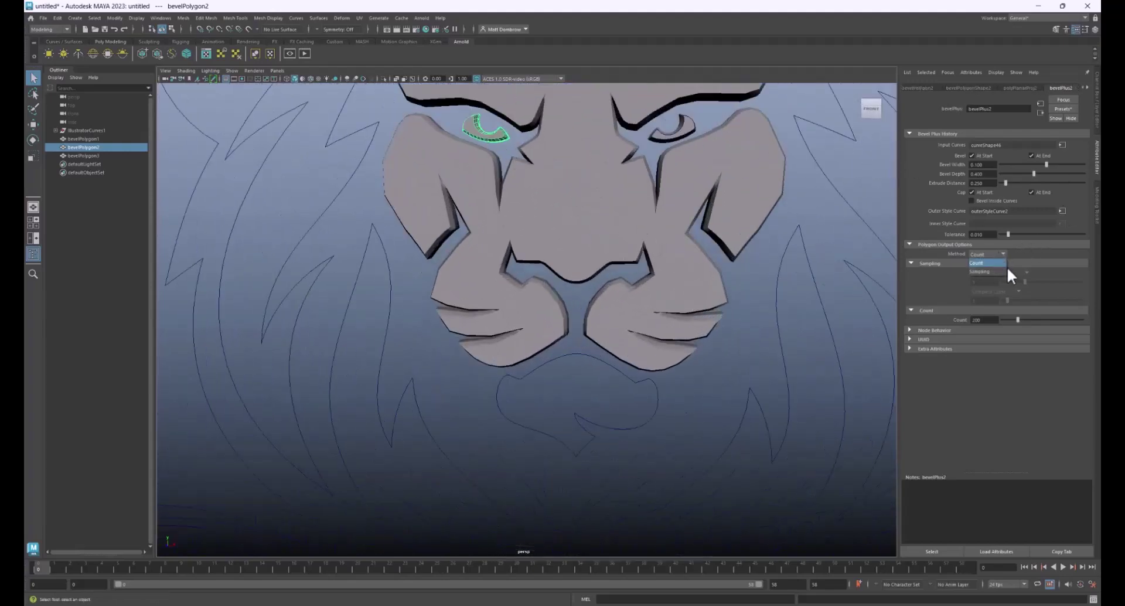
left_click(995, 271)
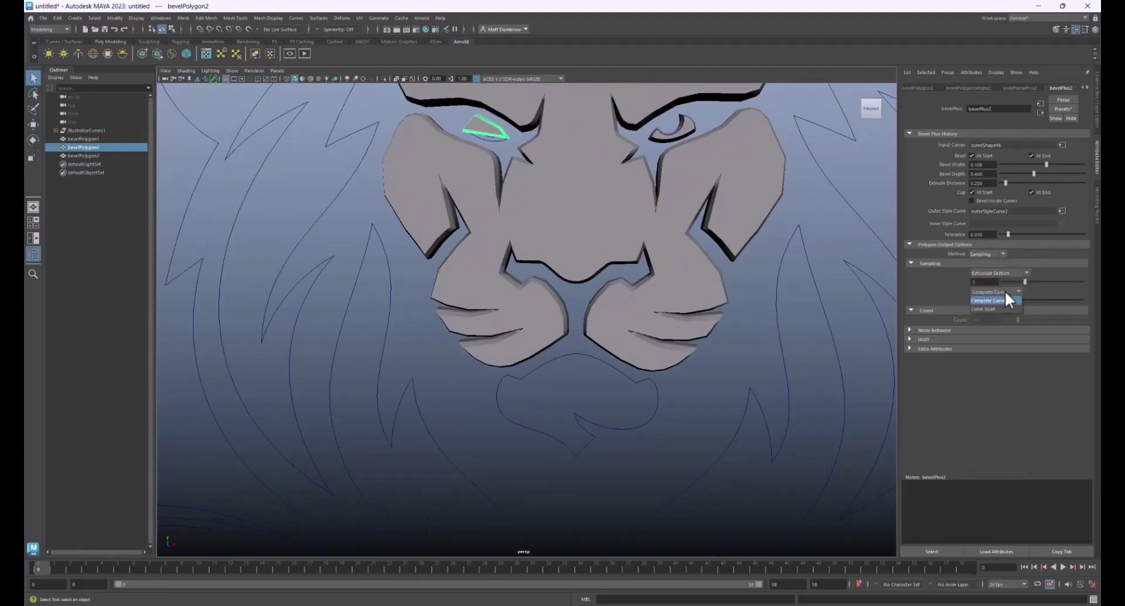
Set the right eye bevel's polygon output to Sampling, with Extrusion Section and Curve Span.
left_click(652, 125)
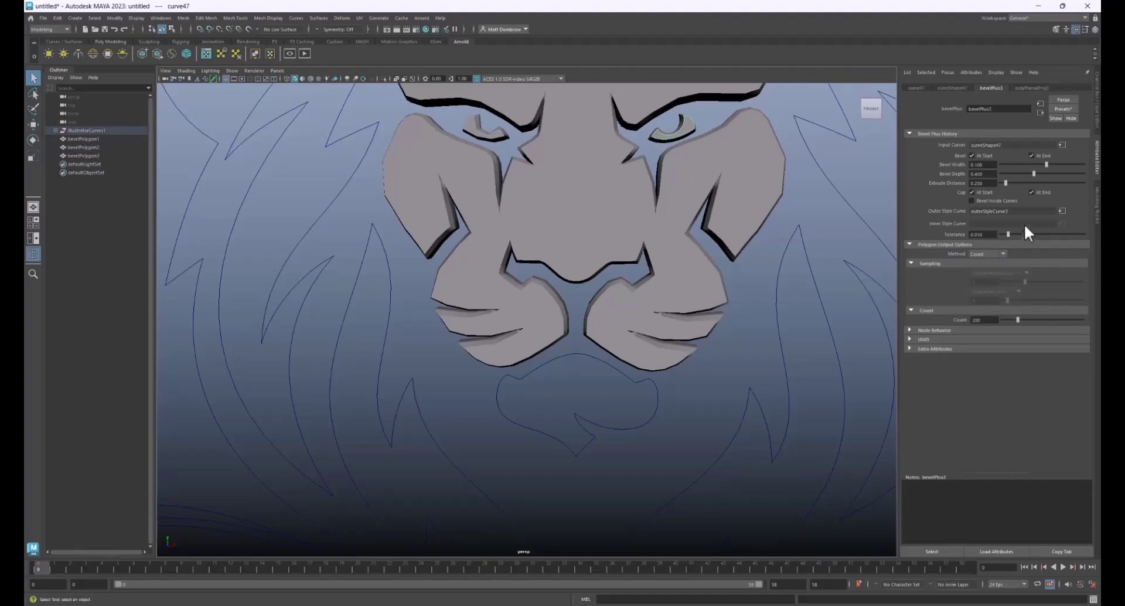
left_click(680, 135)
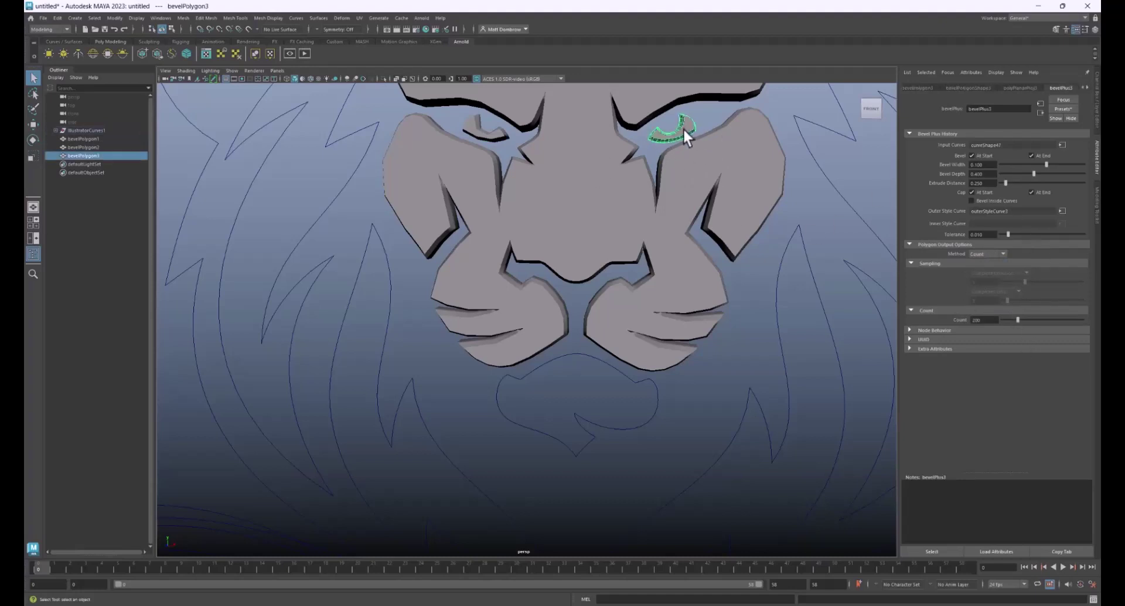
left_click(998, 271)
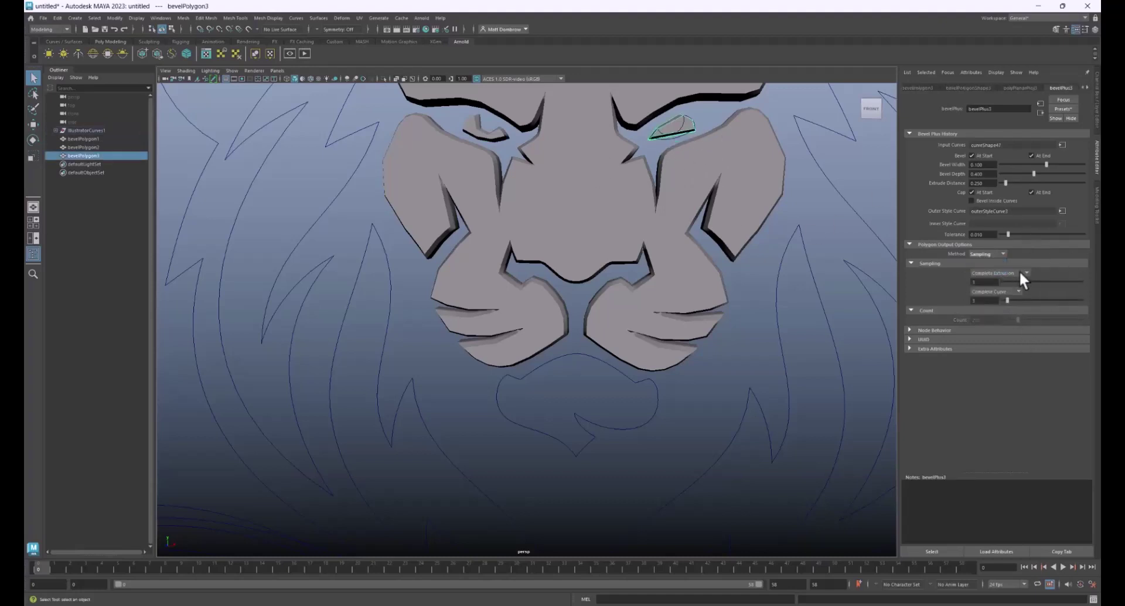
left_click(996, 309)
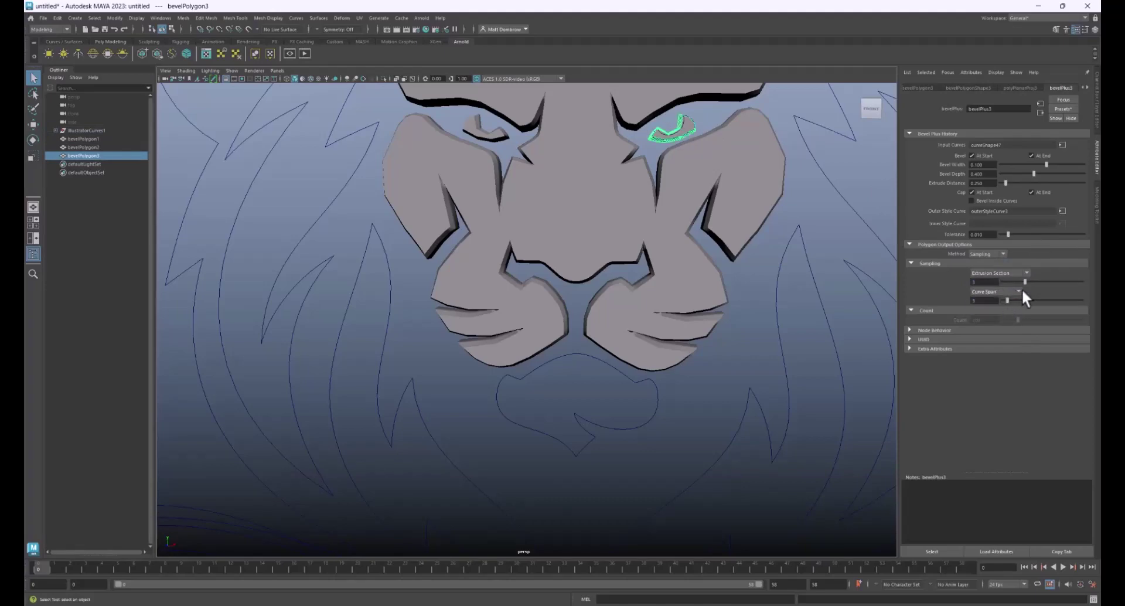
Raise the curve span sampling on both eye bevels to smooth their outlines, and leave everything deselected.
left_click_drag(742, 314, 670, 202, "alt")
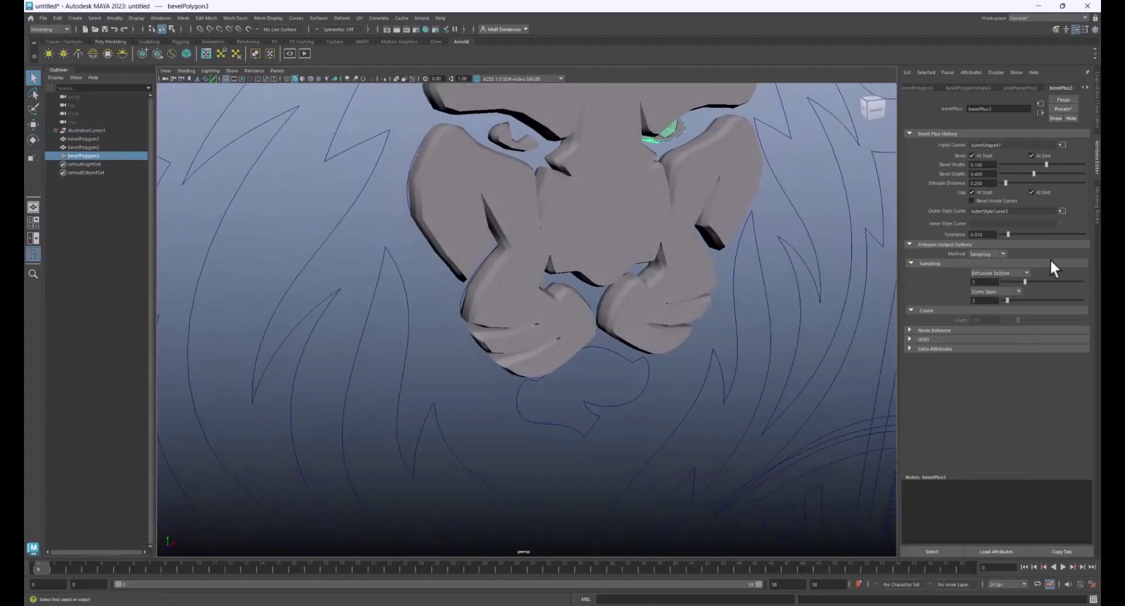
mouse_move(1023, 281)
left_mouse_down()
mouse_move(1049, 280)
mouse_move(1014, 299)
mouse_move(1029, 299)
left_mouse_up()
key("ctrl+z")
left_click(526, 143)
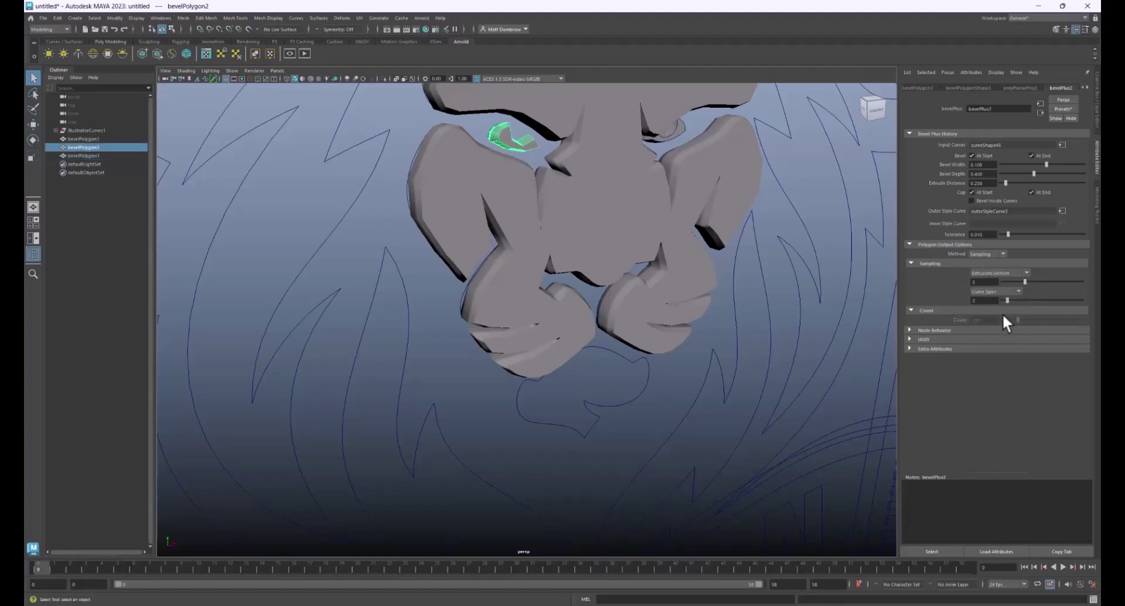
left_click_drag(1007, 299, 1029, 297)
mouse_move(545, 176)
left_mouse_down("alt")
mouse_move(592, 174)
mouse_move(537, 173)
left_mouse_up("alt")
left_click(638, 150)
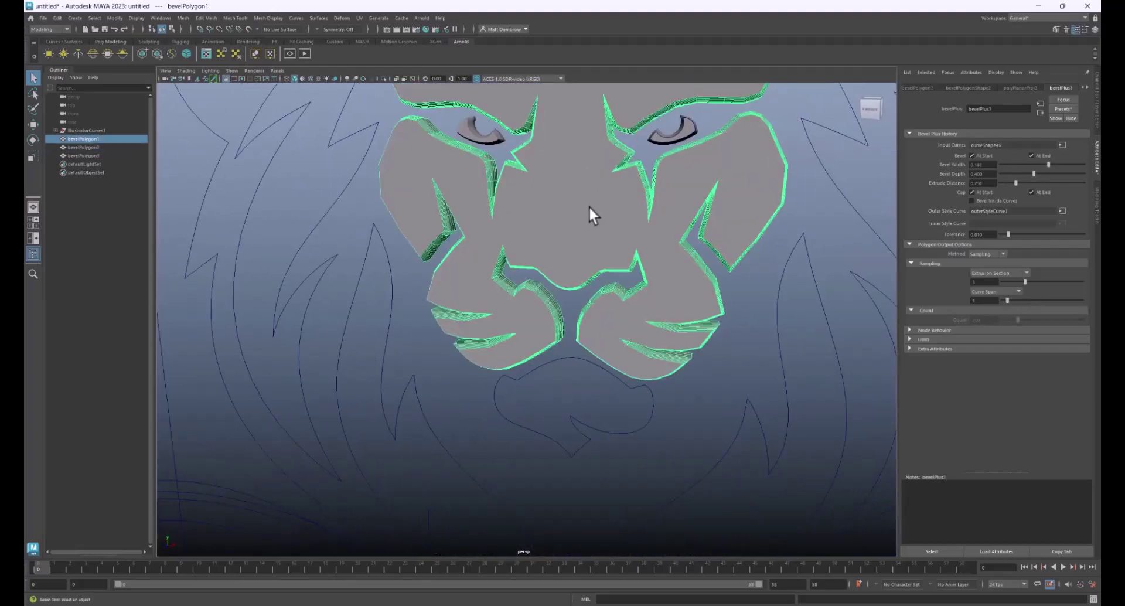
scroll(589, 208, "down", 5)
left_click(693, 292)
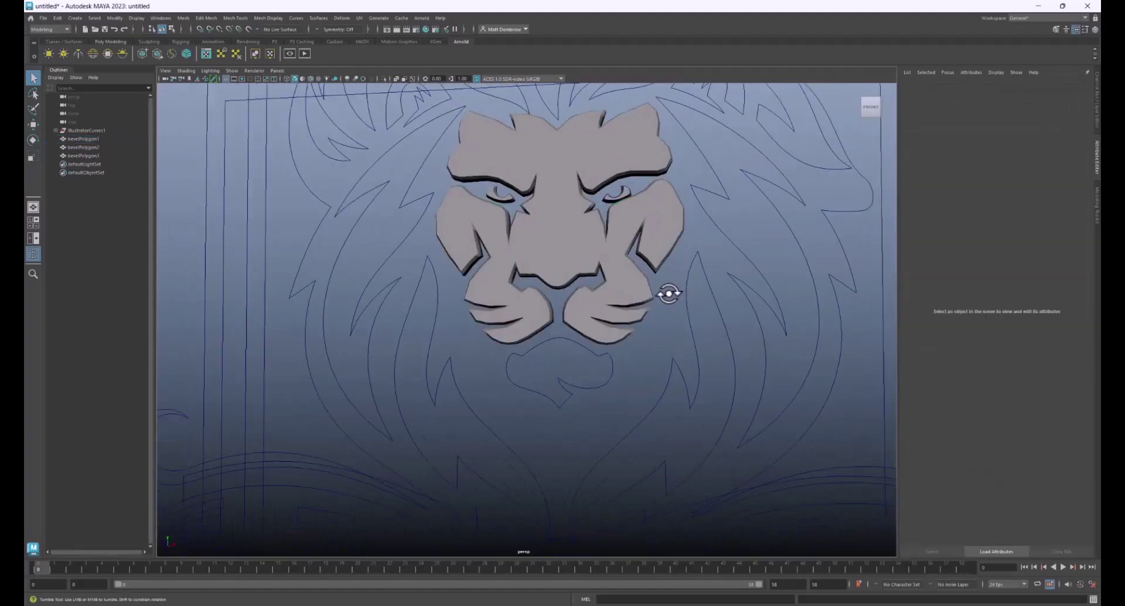
Apply Bevel Plus to the tall crescent-shaped mane curve above the left ear.
left_click_drag(670, 291, 496, 240, "alt")
left_click(474, 213)
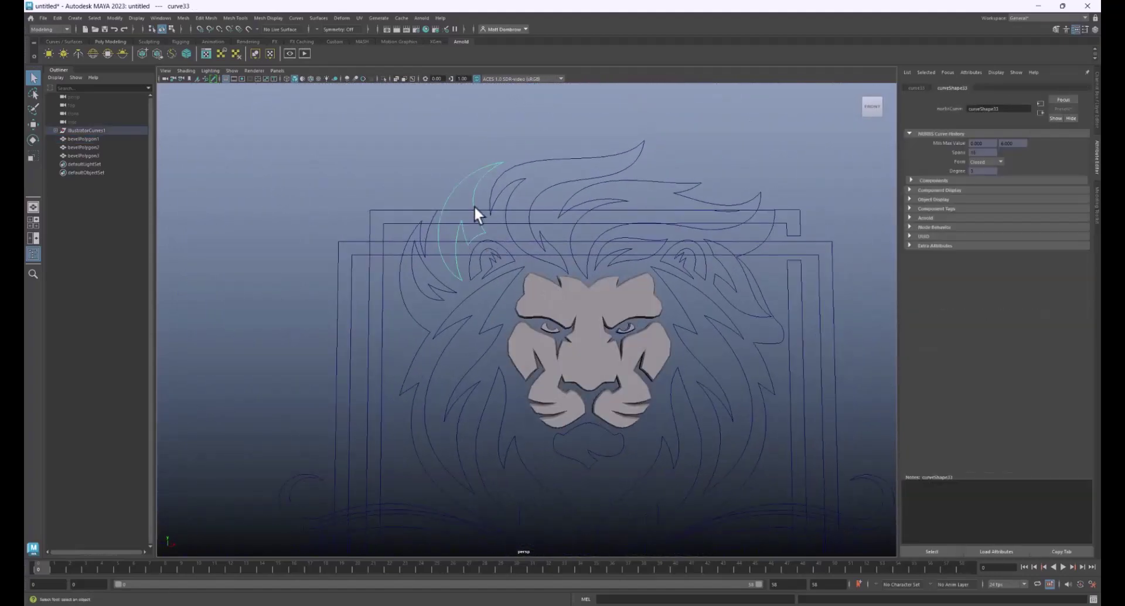
left_click(314, 18)
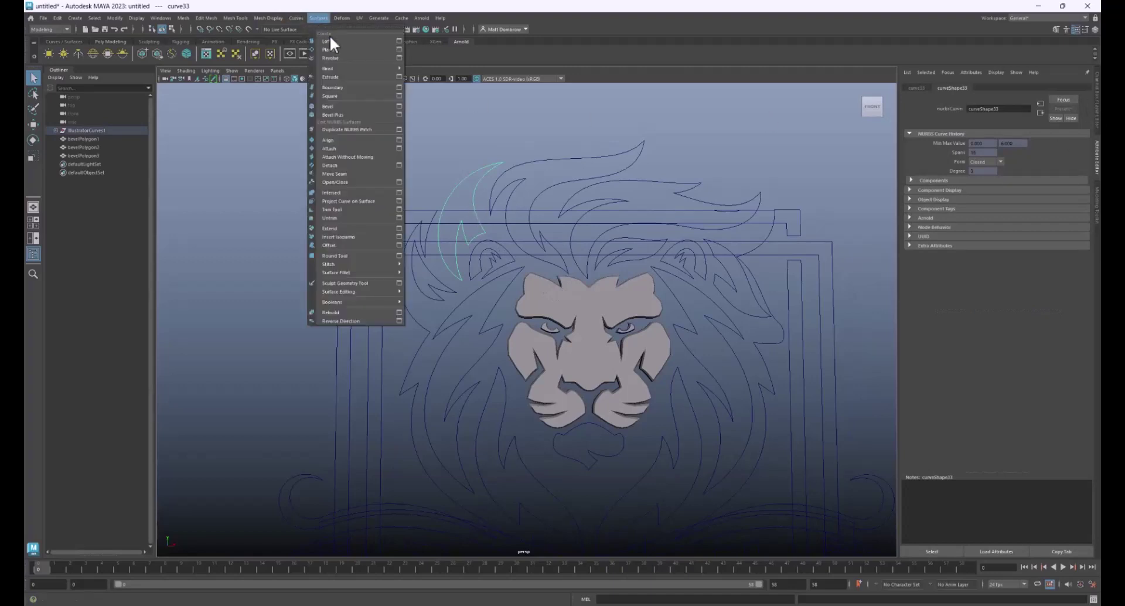
left_click(378, 112)
left_click_drag(542, 219, 596, 236, "alt")
scroll(553, 227, "up", 5)
middle_click_drag(553, 227, 566, 294, "alt")
Set the crescent mane bevel's width to 0.
left_click(1063, 88)
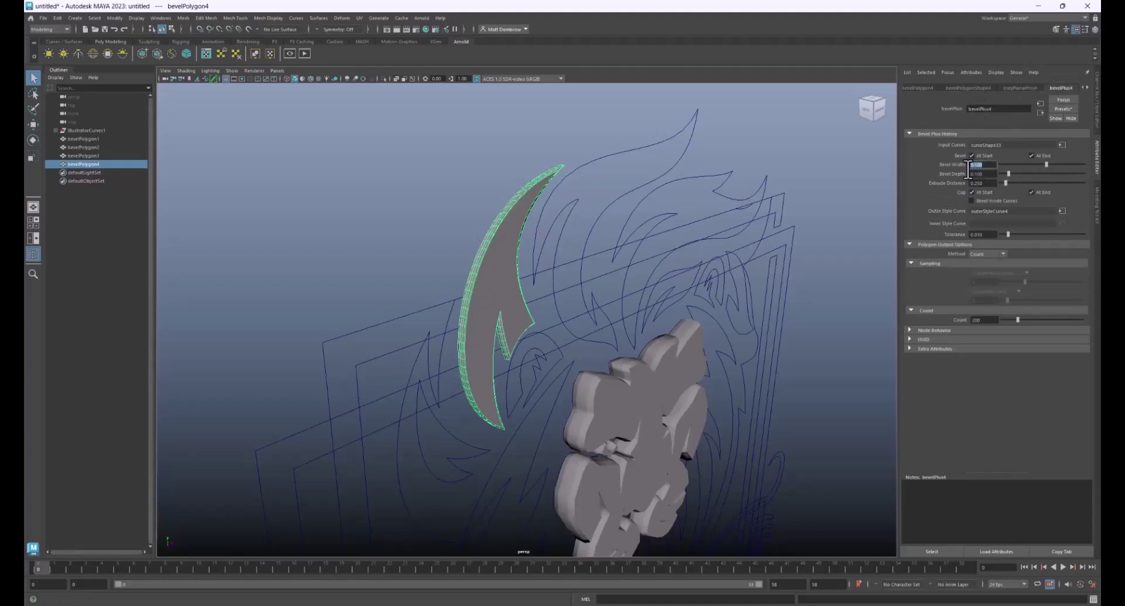
left_click_drag(972, 165, 994, 167)
type("0")
key("Return")
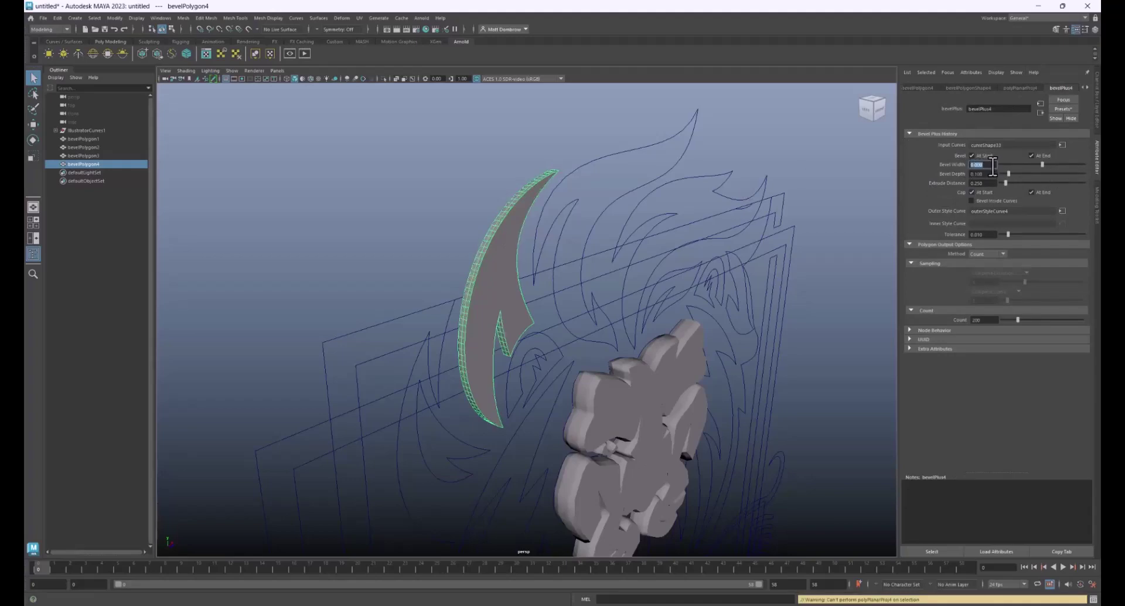
left_click_drag(546, 164, 630, 165, "alt")
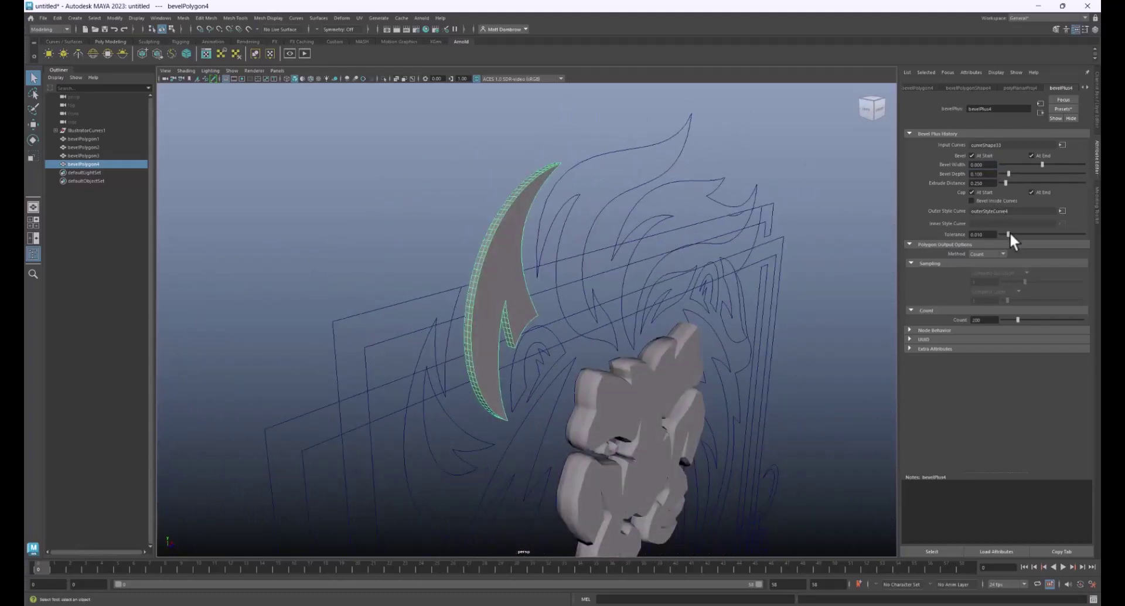
Set the crescent mane bevel's output to Sampling with Extrusion Section and Curve Span, and raise the span sampling for a smooth outline.
left_click(988, 272)
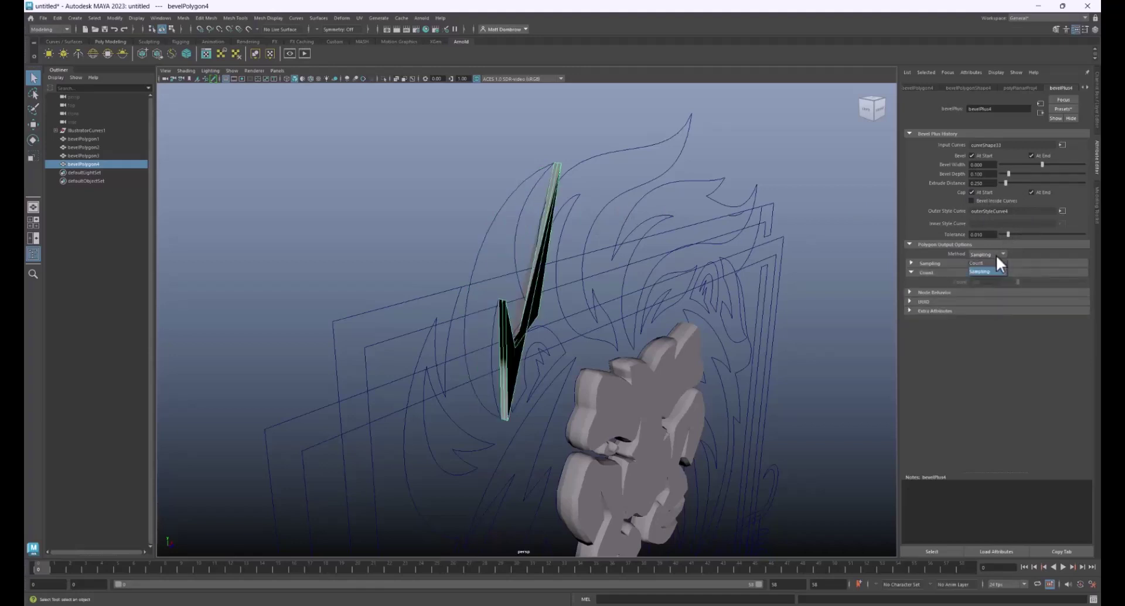
left_click(973, 263)
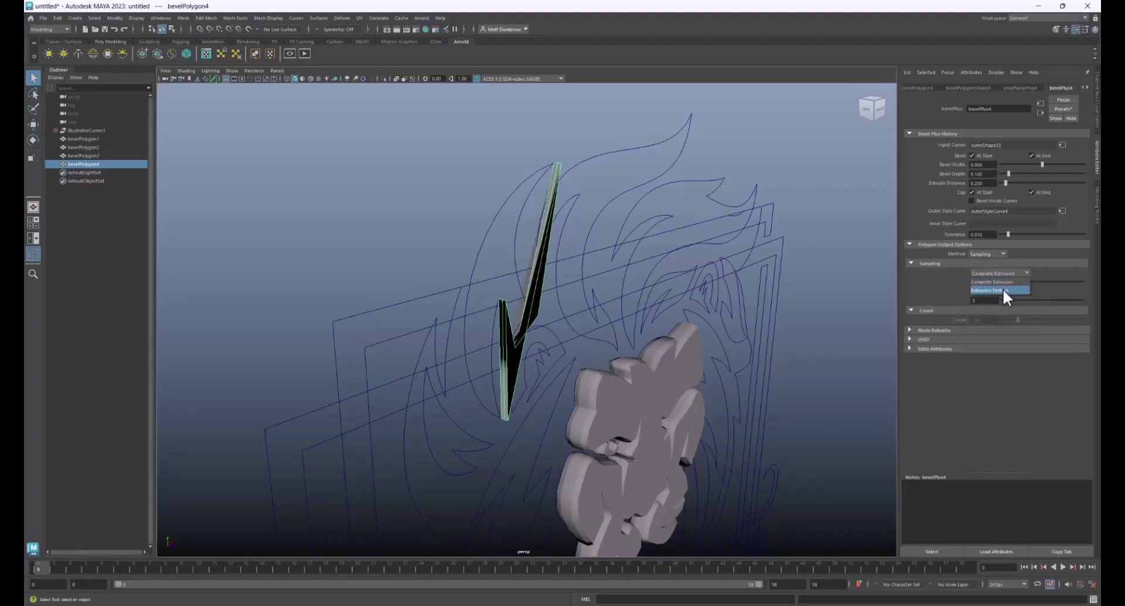
left_click(1003, 290)
left_click(987, 309)
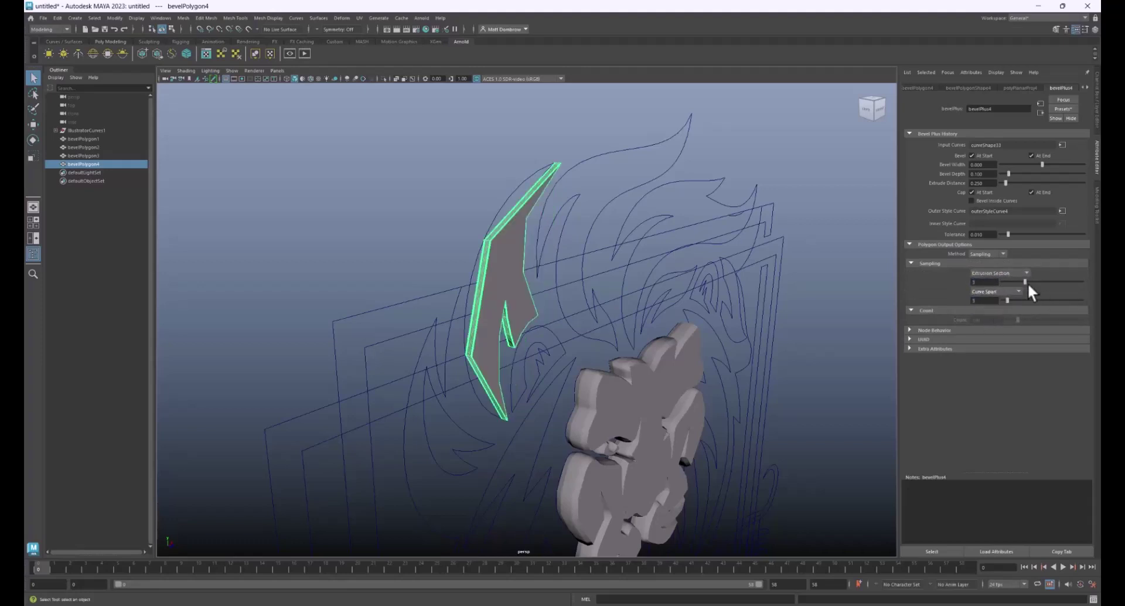
left_click_drag(1008, 297, 1056, 294)
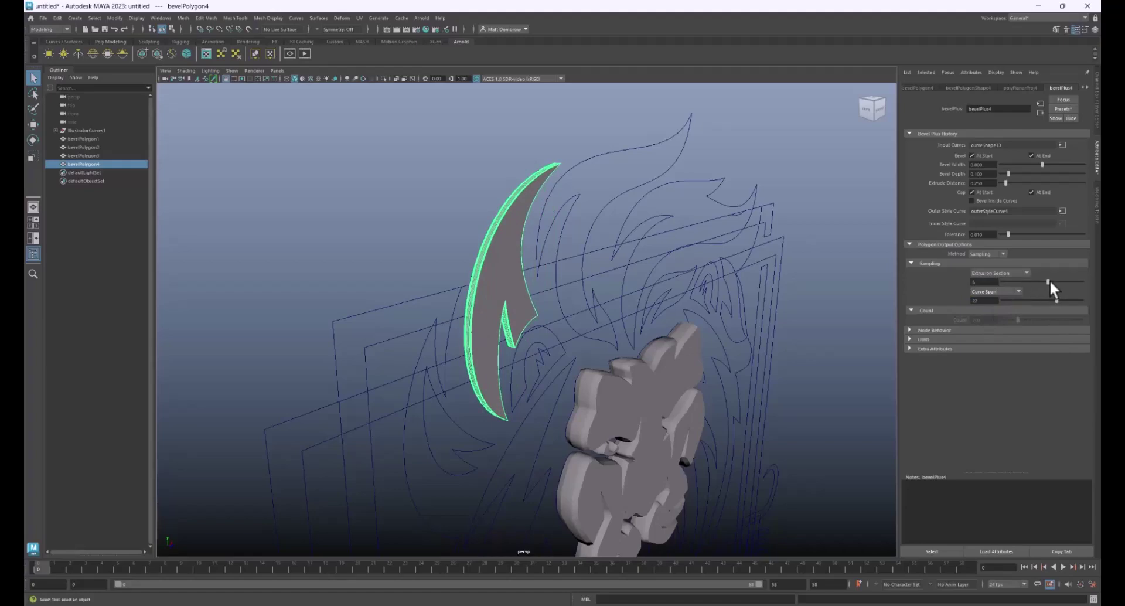
left_click_drag(634, 276, 610, 274, "alt")
middle_click_drag(610, 273, 572, 251, "alt")
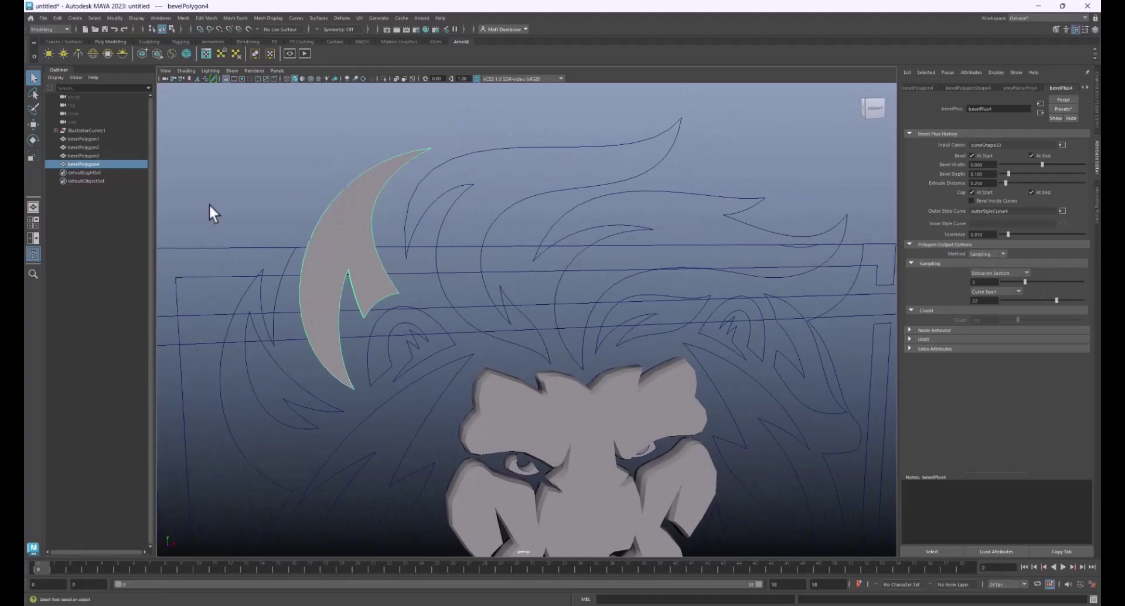
Save the crescent mane bevel's settings as an attribute preset named Mane and apply that preset to it.
left_click(1058, 108)
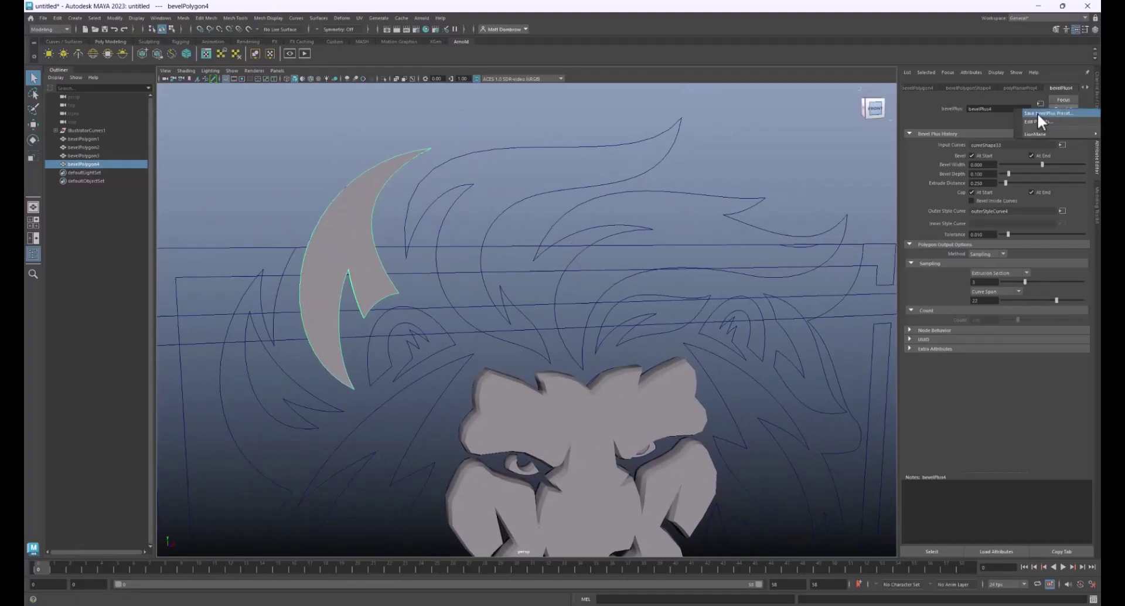
left_click(1036, 113)
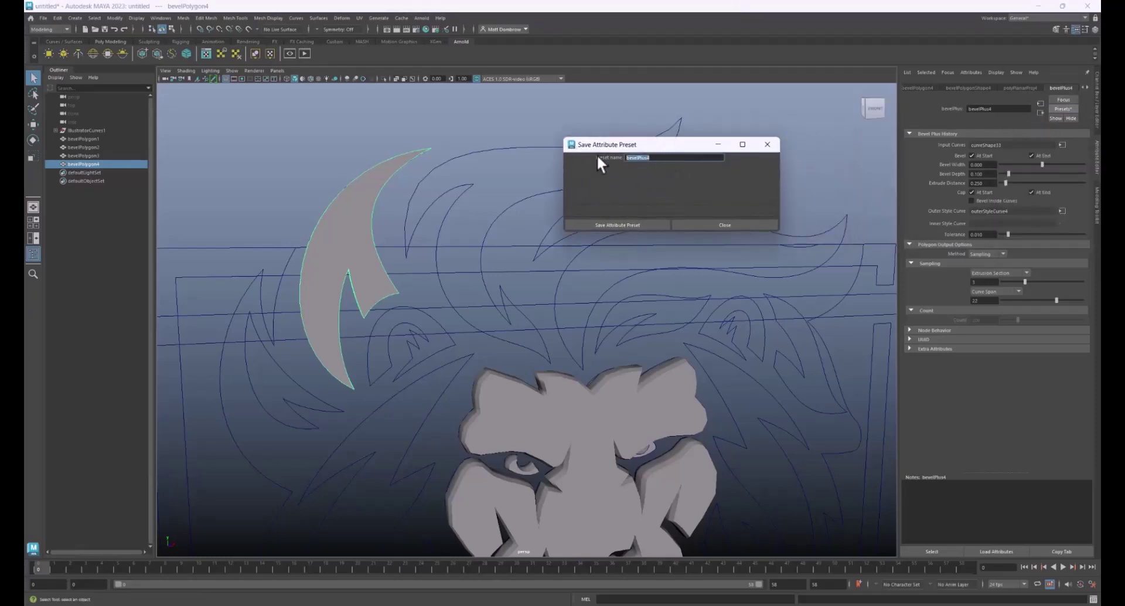
type("Mane")
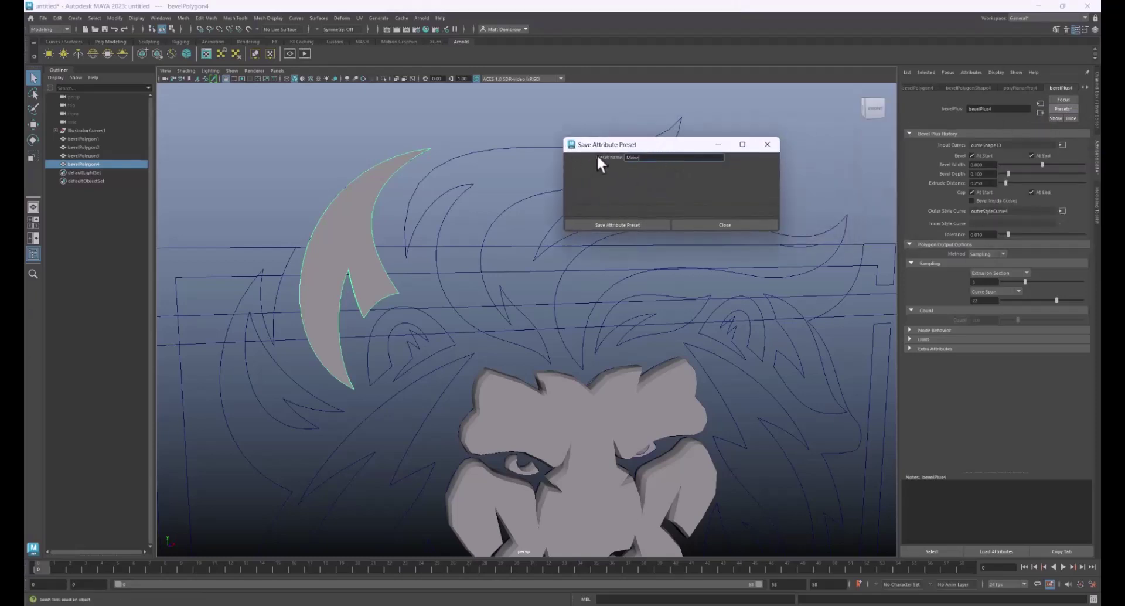
left_click(628, 224)
left_click(1063, 109)
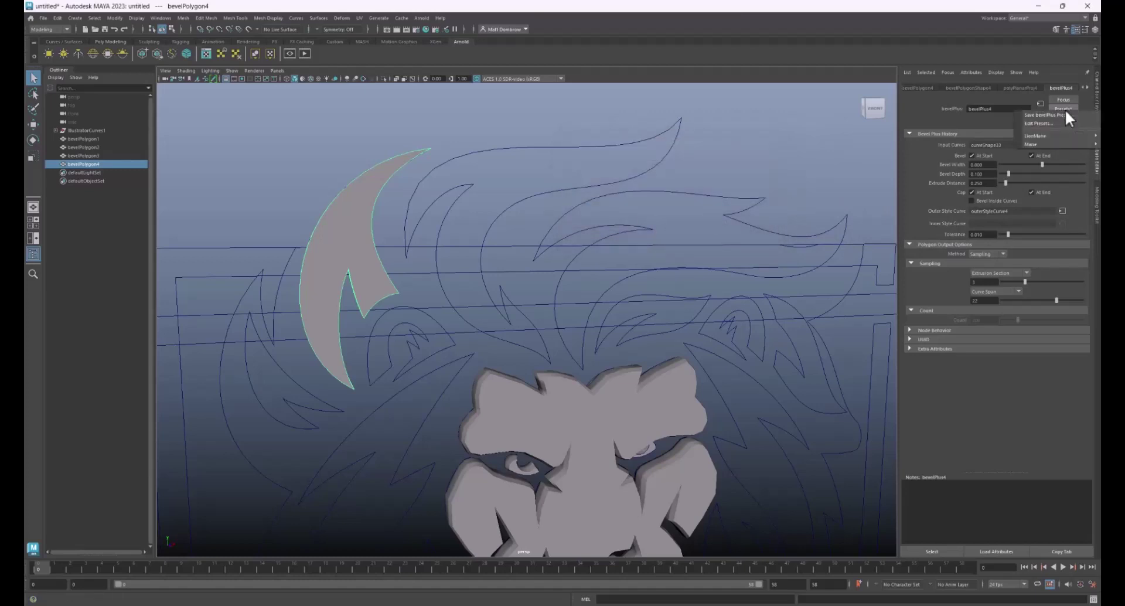
mouse_move(1025, 144)
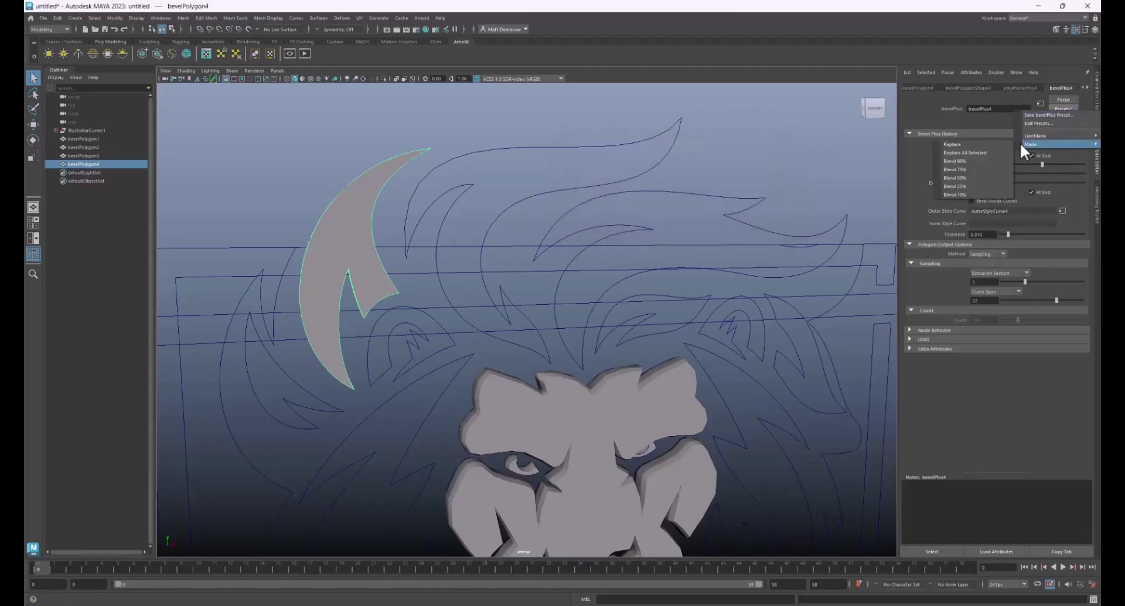
left_click(961, 144)
Apply Bevel Plus to the large forked mane curve beside the crescent and replace its settings with the Mane preset.
left_click(510, 149)
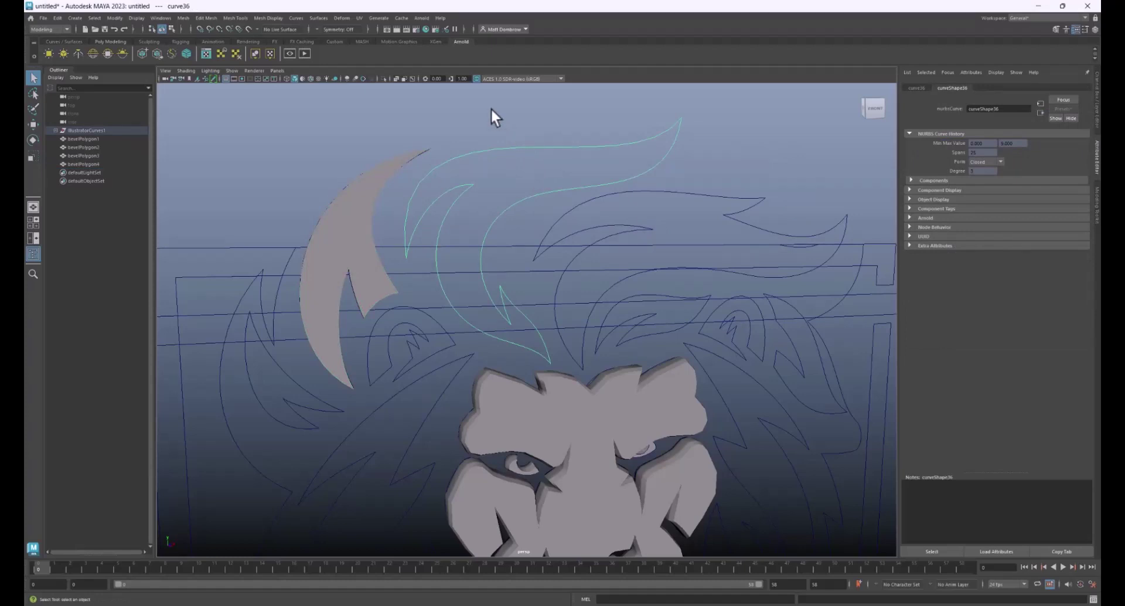
key("g")
left_click(767, 144)
left_click(323, 18)
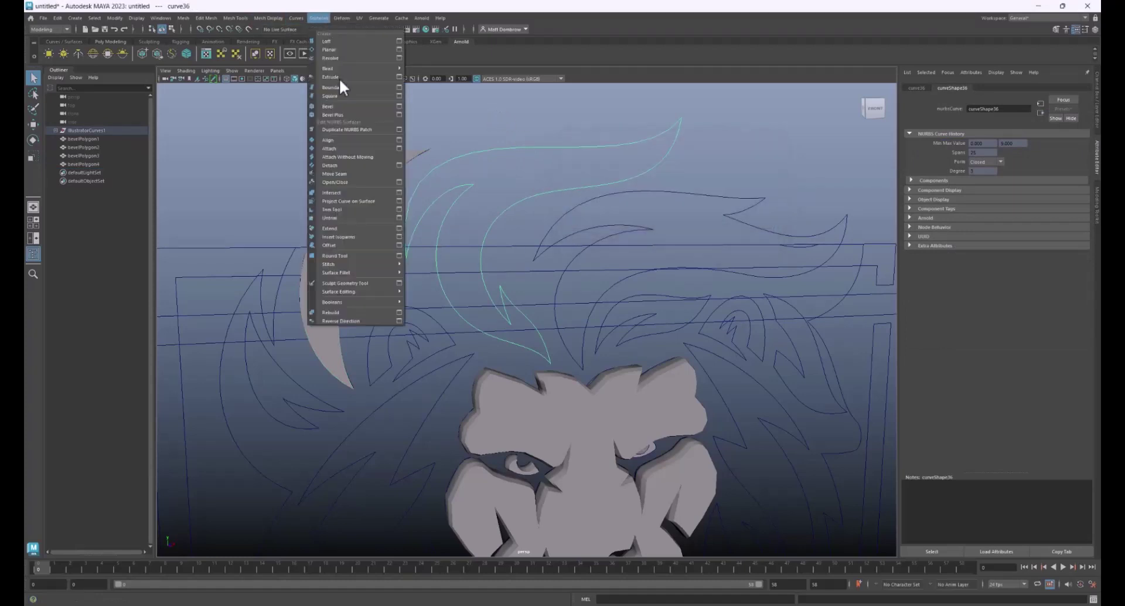
left_click(355, 115)
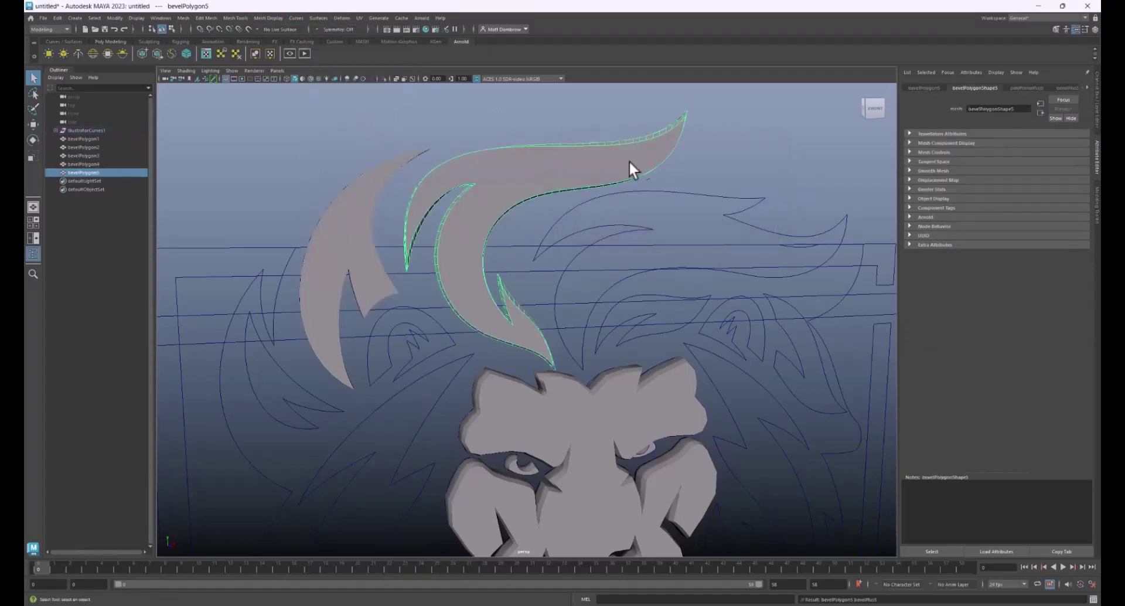
left_click(1066, 87)
left_click(1063, 109)
mouse_move(1055, 143)
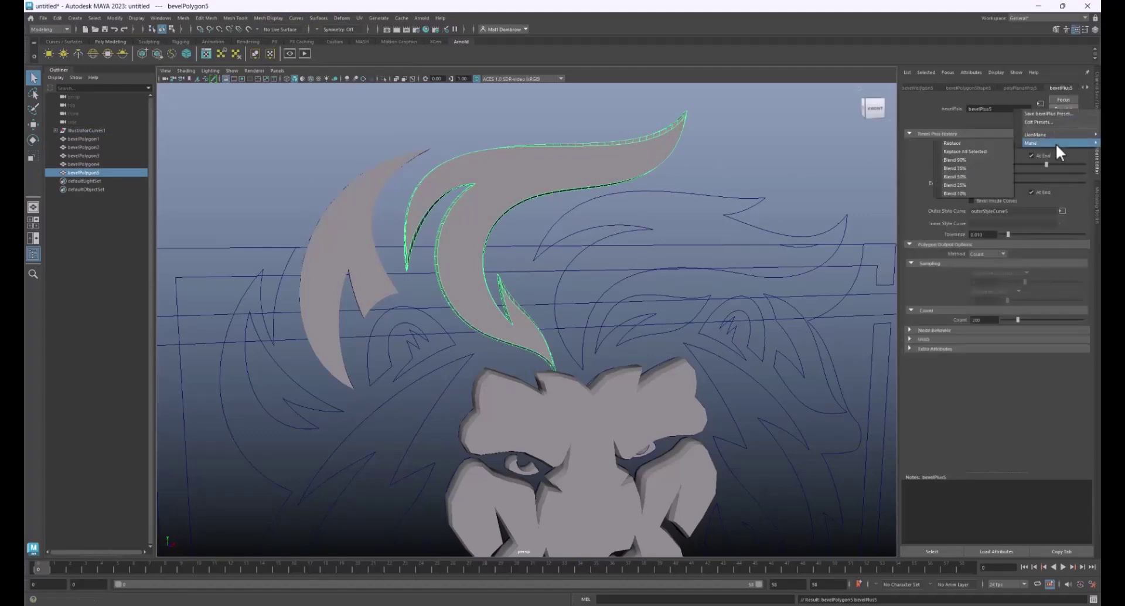
left_click(975, 150)
Apply Bevel Plus to the large upper-right mane curve and the small flame-shaped curve below it.
left_click(659, 191)
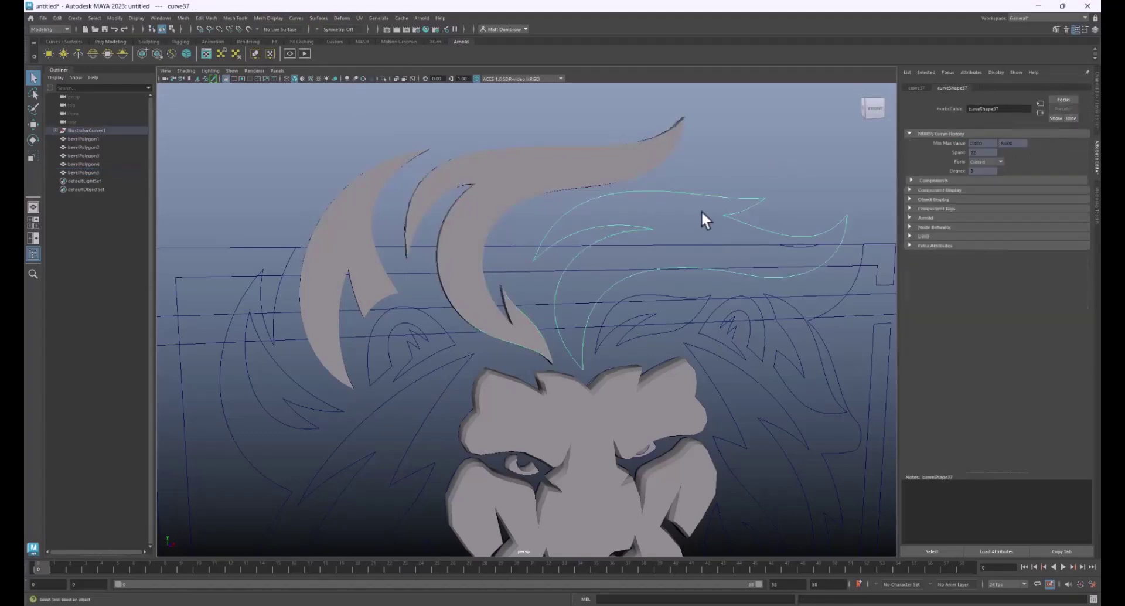
left_click(319, 18)
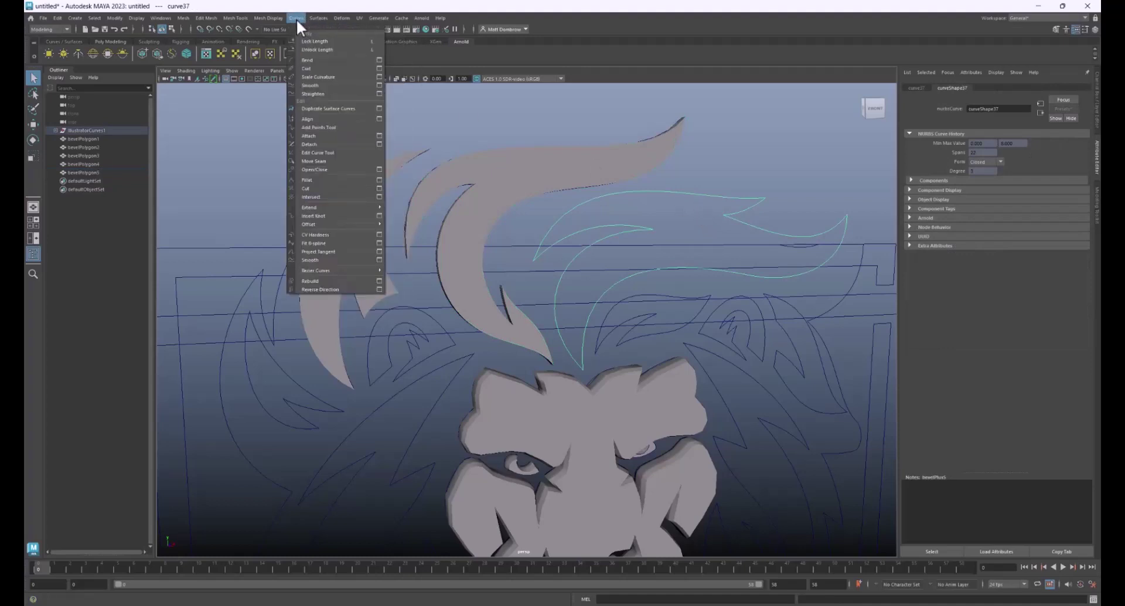
left_click(336, 114)
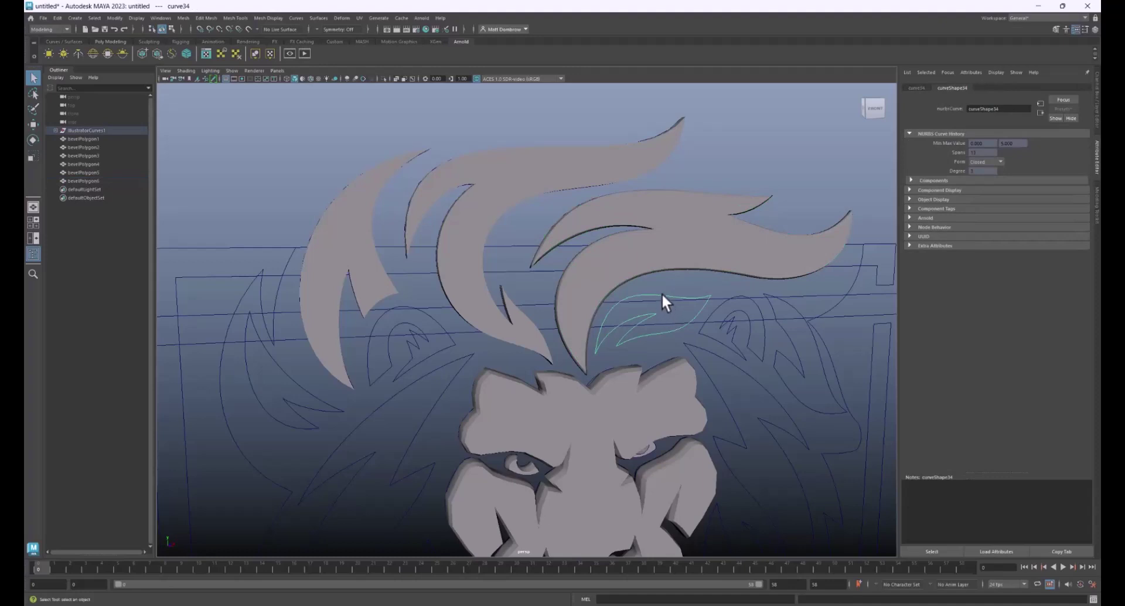
key("g")
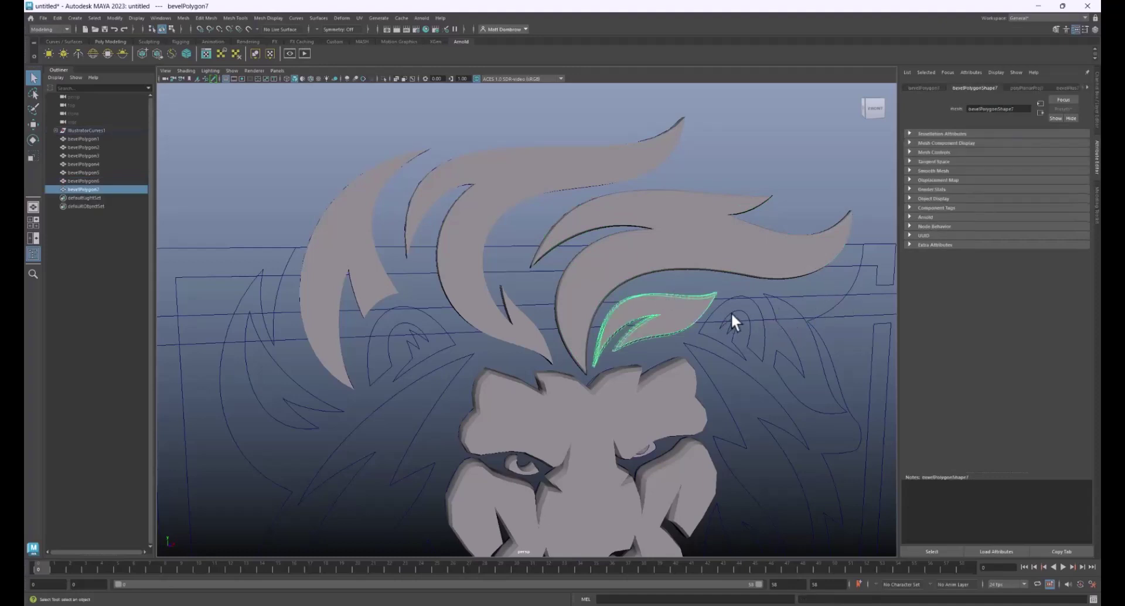
Repeat Bevel Plus on the right ear curve and the mane curve just outside it.
left_click(727, 302)
key("g")
left_click(771, 304)
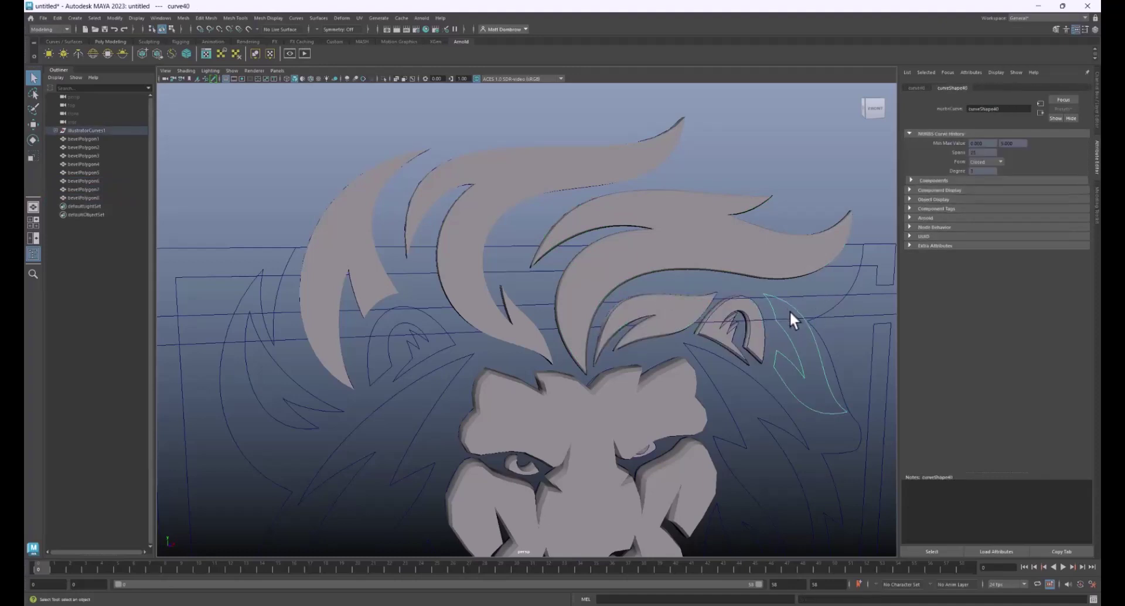
key("g")
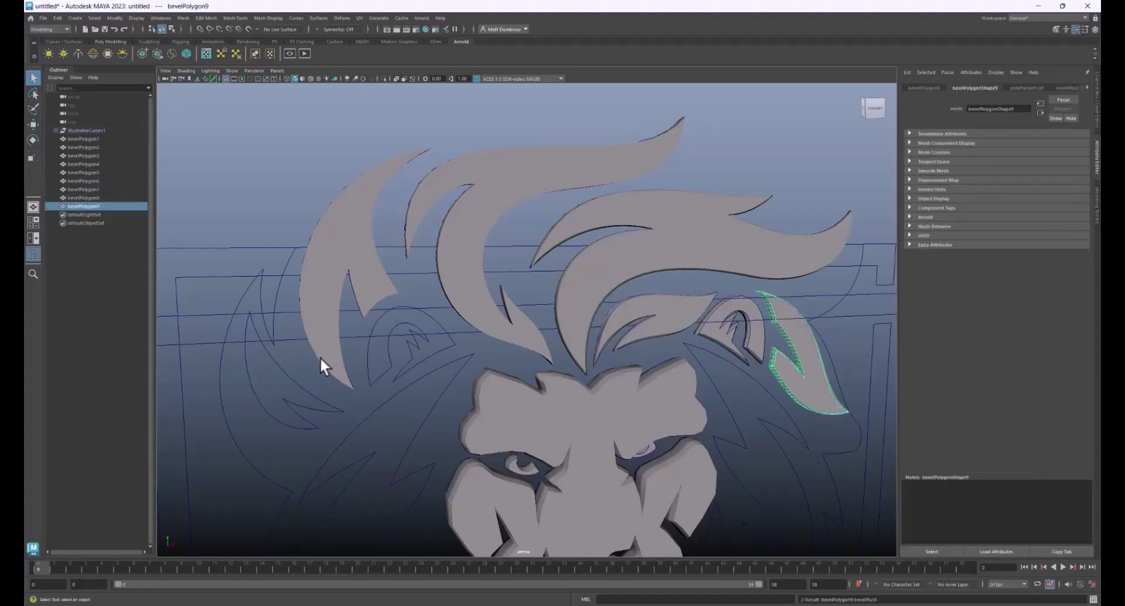
Repeat Bevel Plus on the mane curve outside the left ear, the left ear curve and the long mane curve along the face's left side.
left_click(255, 330)
key("g")
left_click(368, 349)
key("g")
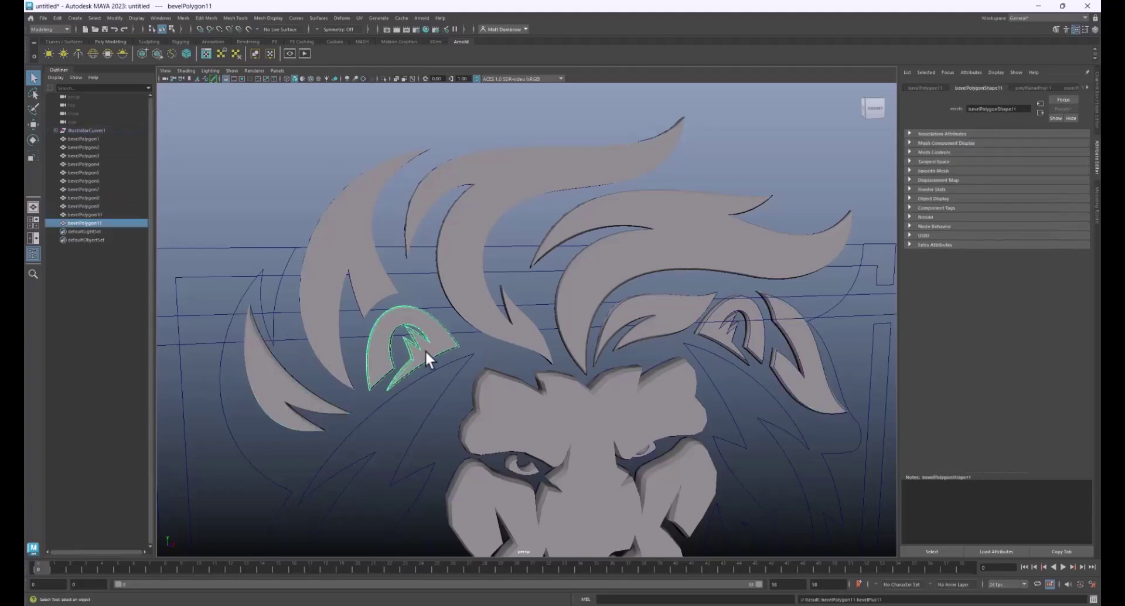
scroll(436, 343, "down", 2)
left_click(407, 378)
key("g")
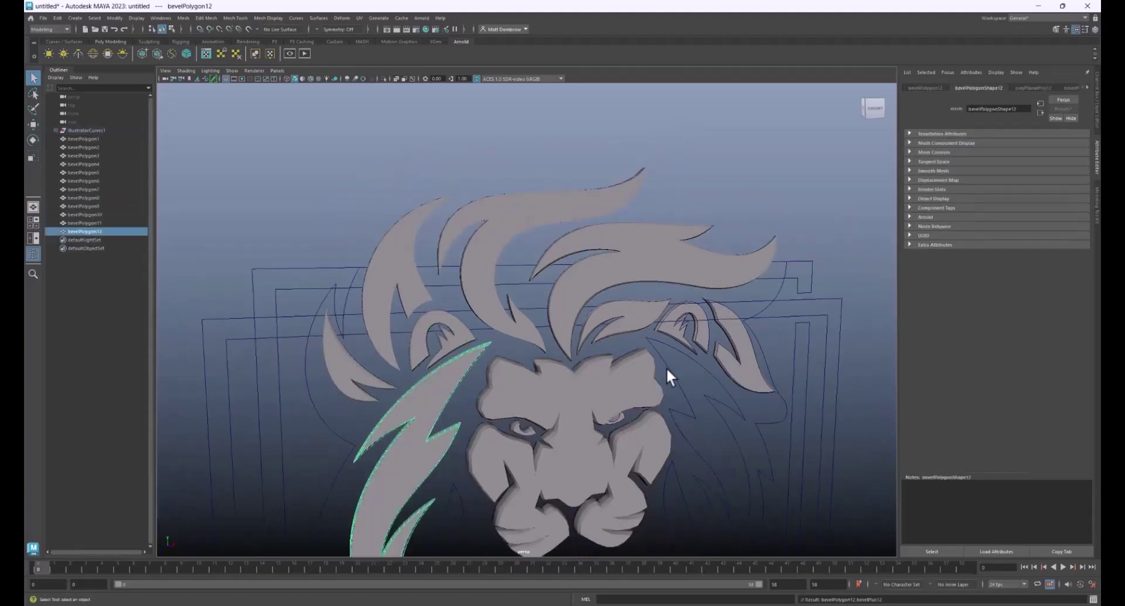
Repeat Bevel Plus on the long mane curve along the face's right side and the lower-left mane curve.
scroll(668, 367, "down", 2)
left_click(686, 370)
key("g")
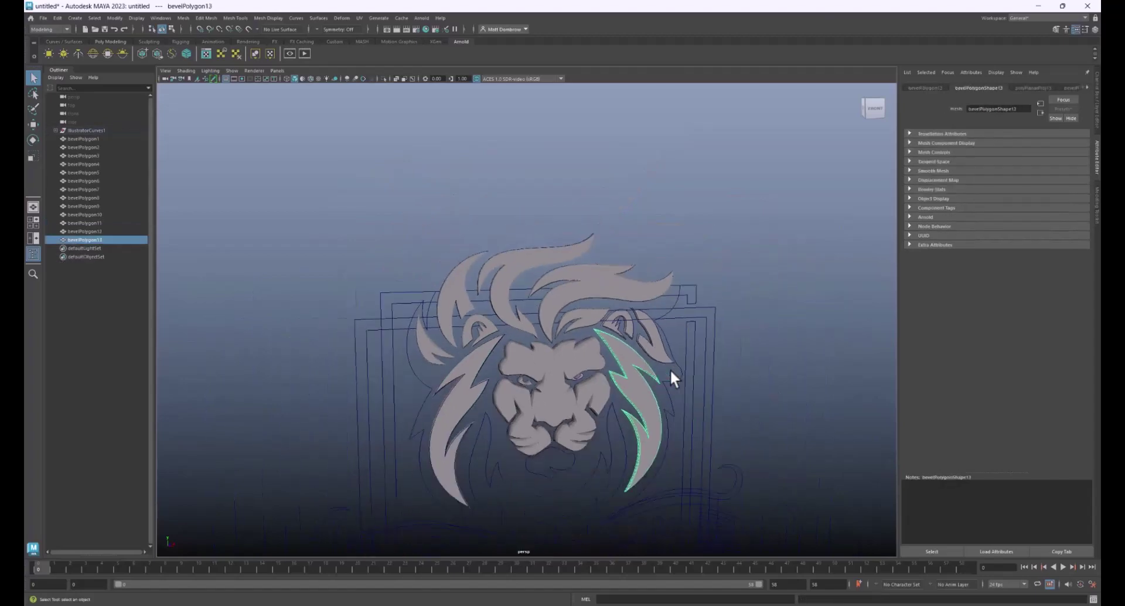
left_click(485, 444)
key("g")
Repeat Bevel Plus on the lower-right mane curve and the chin curve below the mouth.
left_click(540, 466)
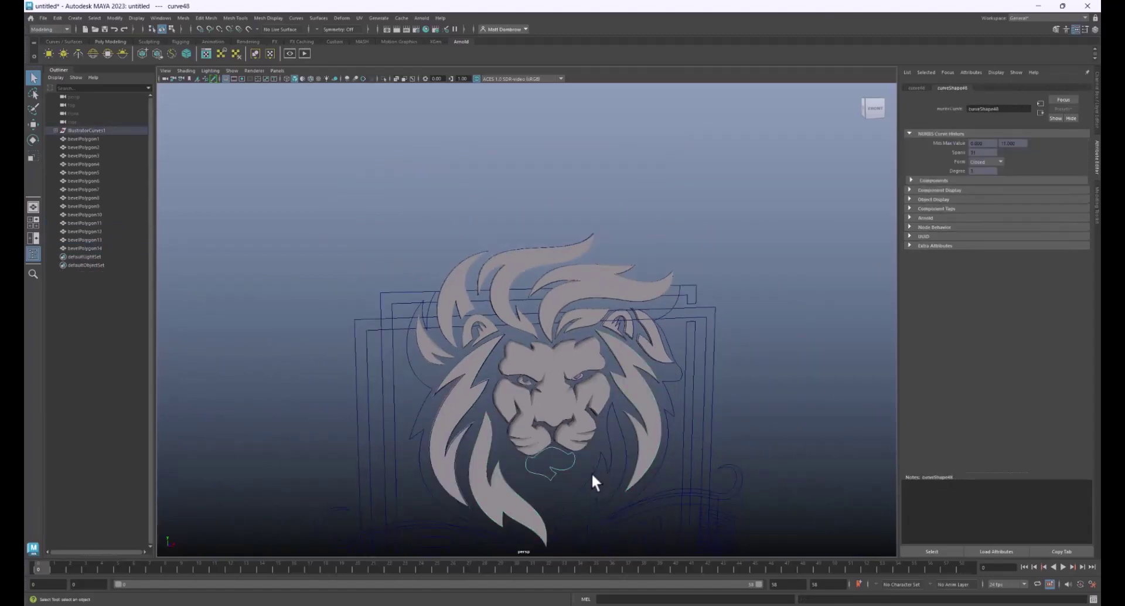
left_click(586, 470)
key("g")
left_click(567, 467)
key("g")
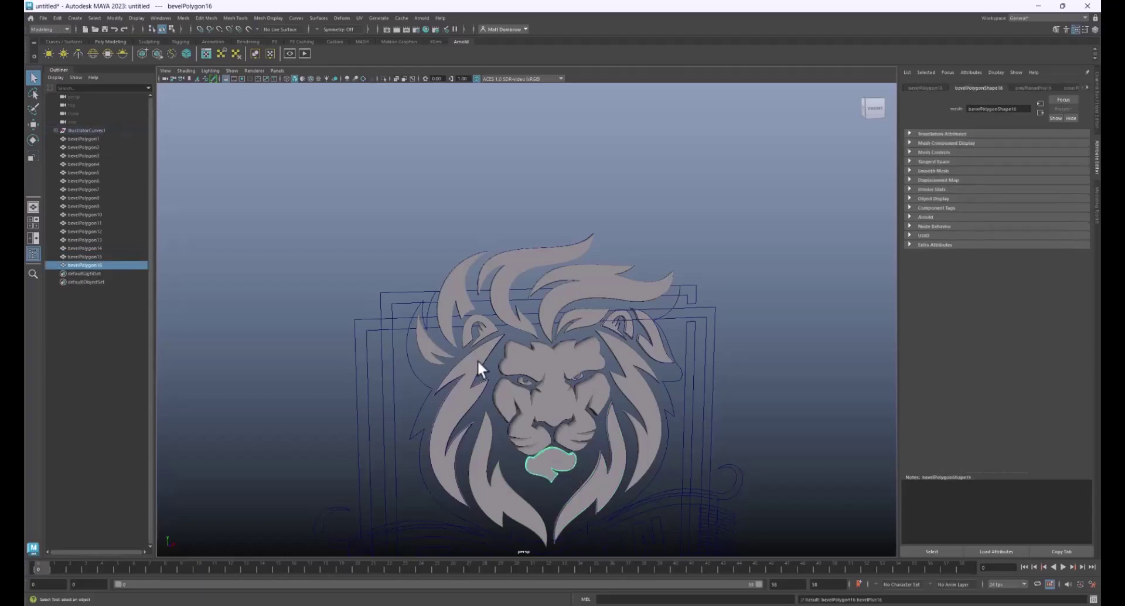
Check the Bevel Plus settings of the two upper-left mane pieces and replace those of the large upper-right mane piece with the Mane preset.
scroll(422, 321, "up", 6)
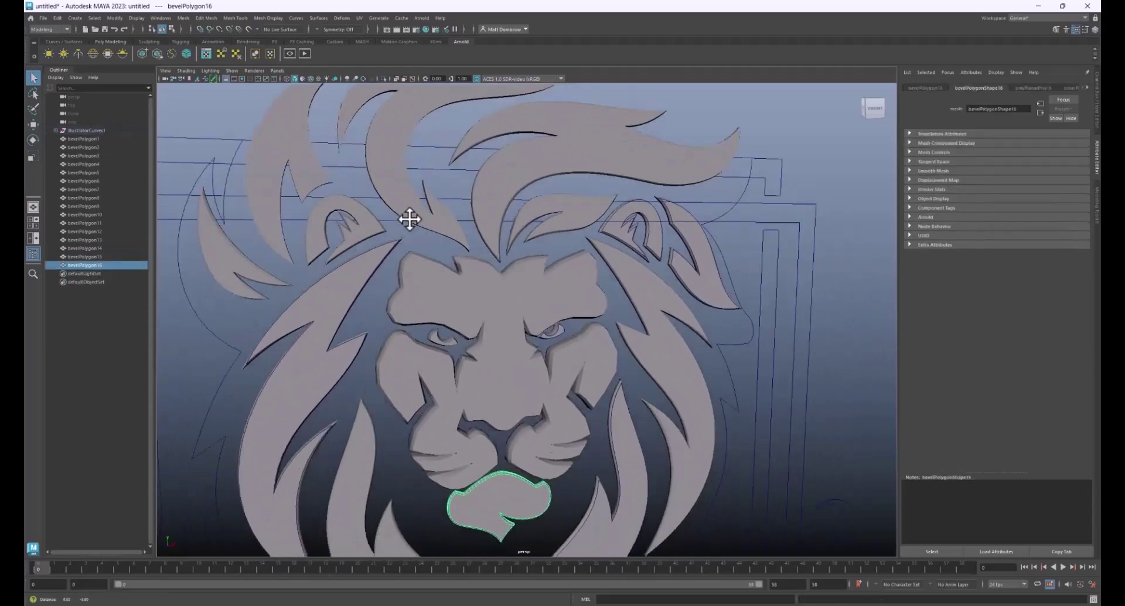
scroll(500, 274, "down", 4)
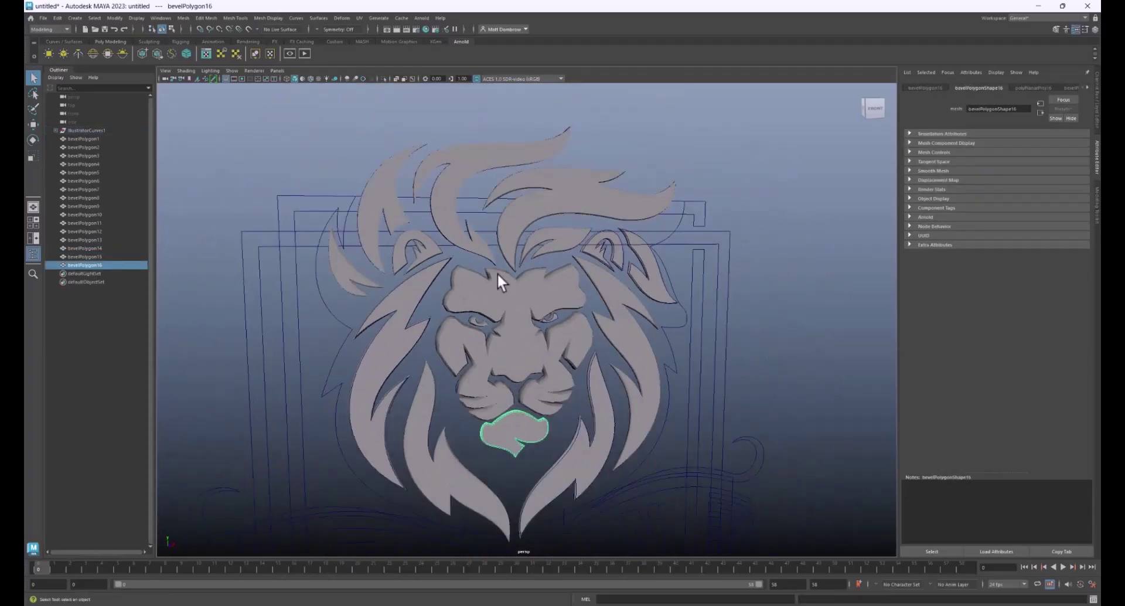
left_click(375, 203)
left_click(1067, 87)
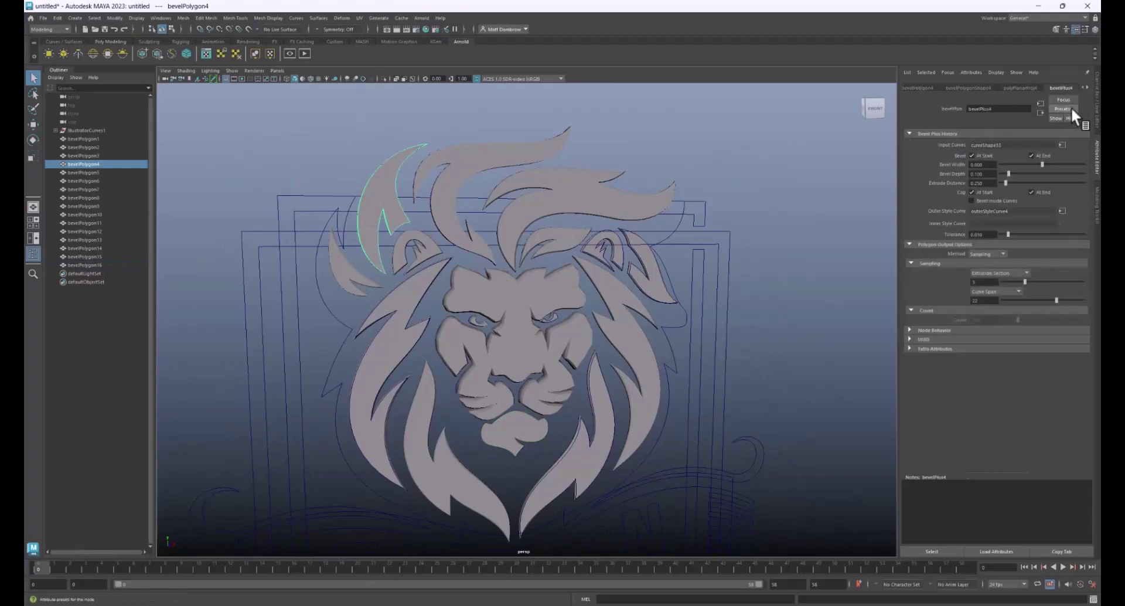
left_click(477, 156)
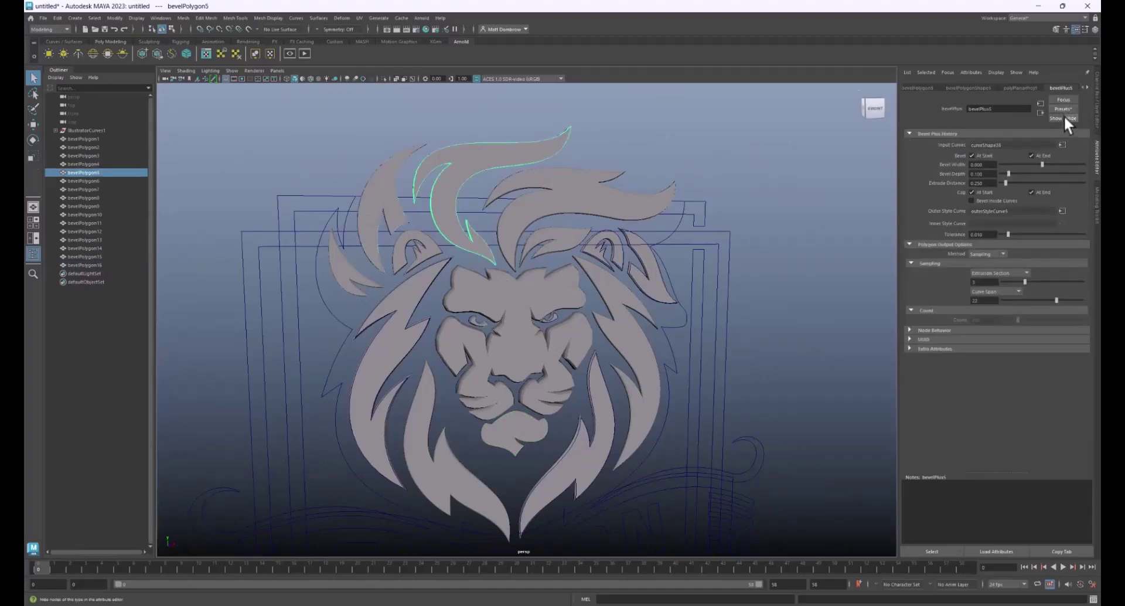
left_click(543, 204)
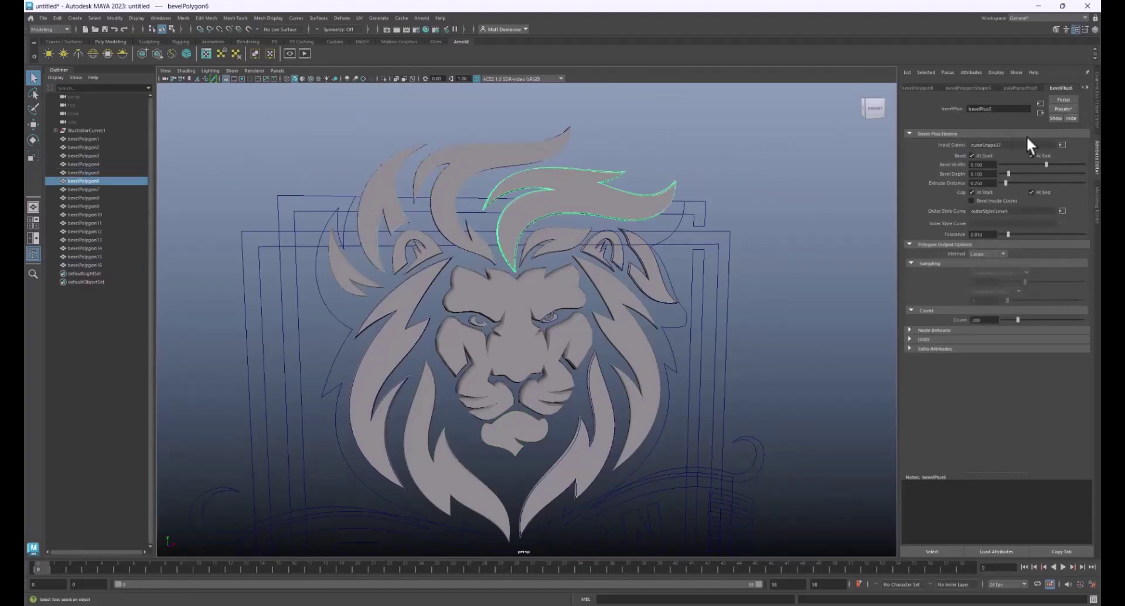
left_click(1063, 109)
mouse_move(1035, 136)
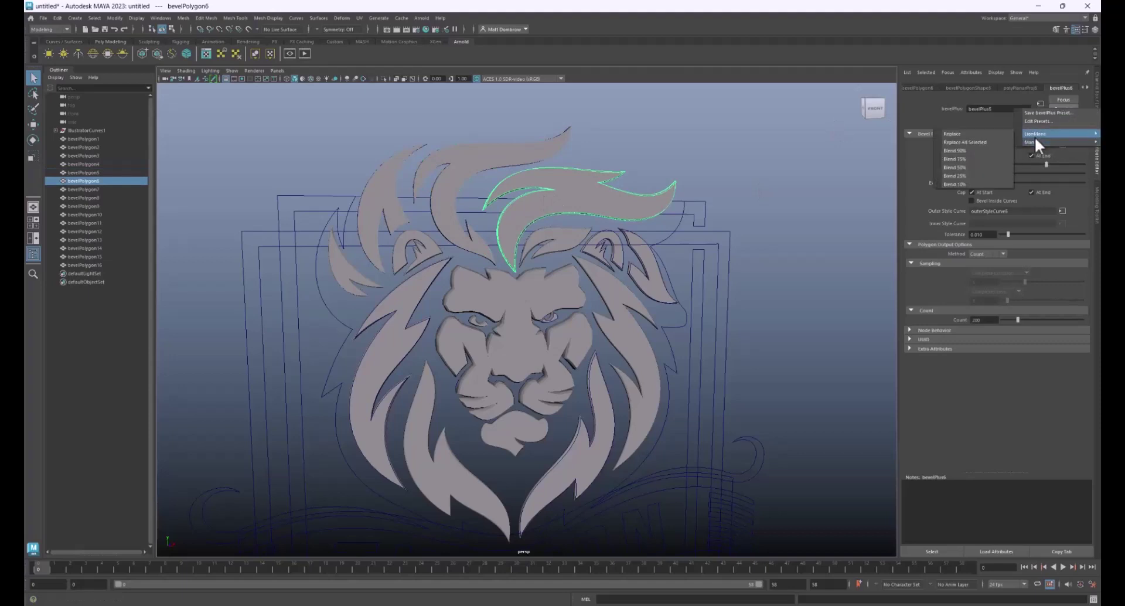
left_click(955, 141)
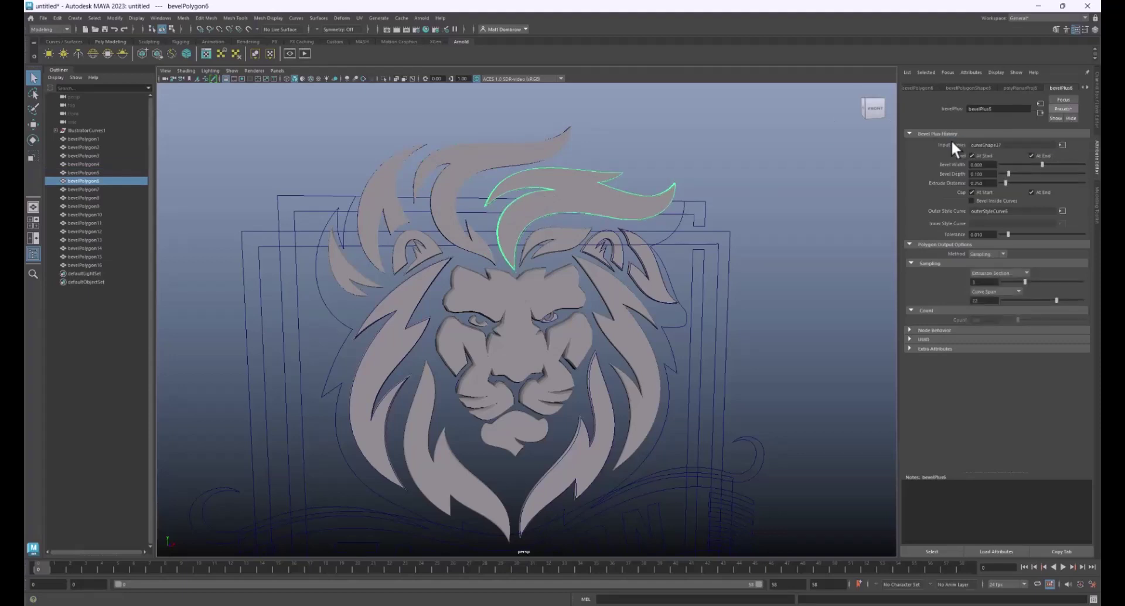
Replace the Bevel Plus settings of the small flame-shaped mane piece beside the right ear with the Mane preset.
left_click(560, 240)
left_click(1063, 109)
mouse_move(1057, 136)
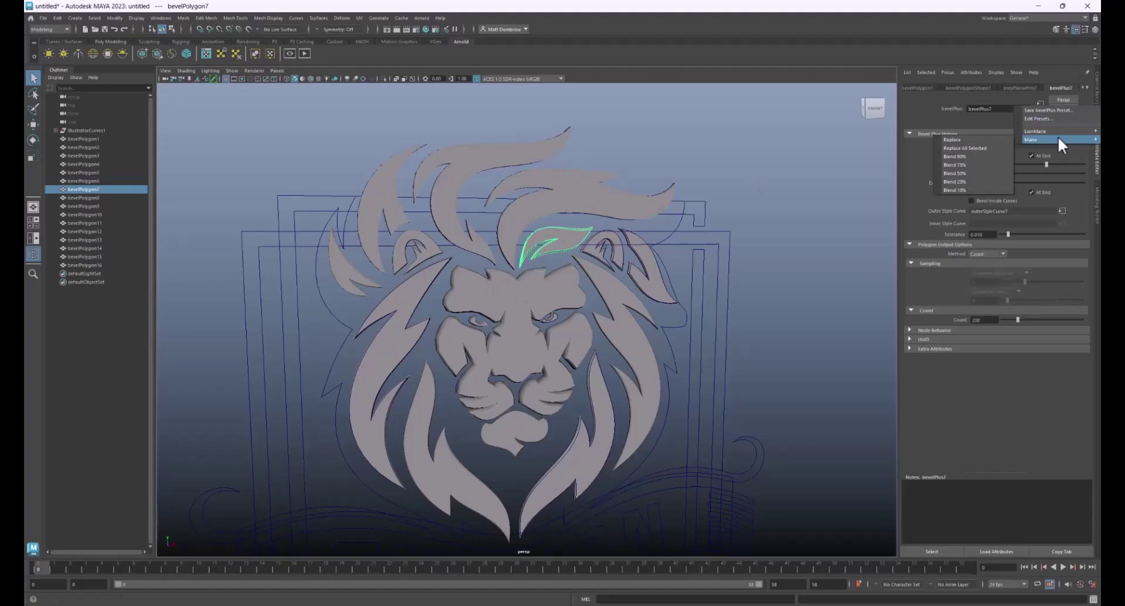
left_click(953, 140)
Replace the right ear's Bevel Plus settings with the Mane preset.
left_click(698, 246)
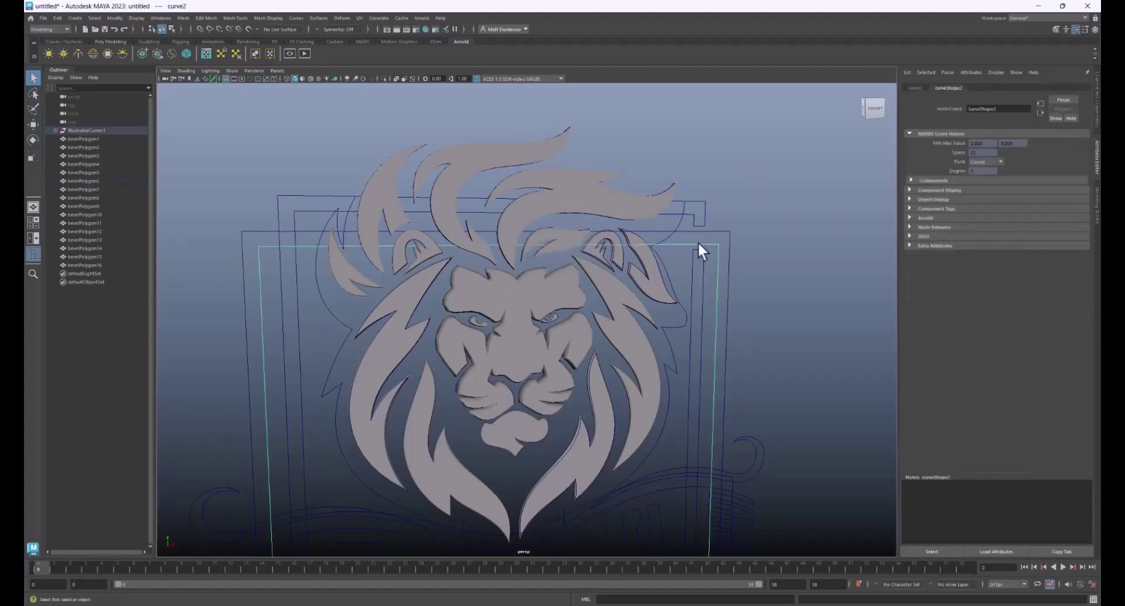
left_click(616, 242)
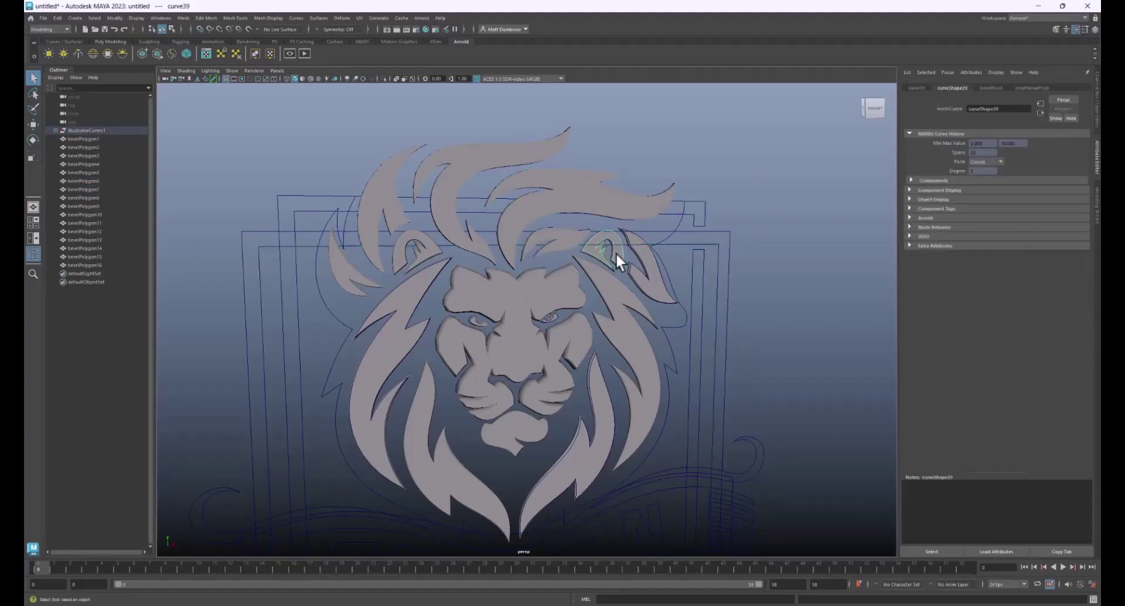
left_click(615, 252)
left_click(1063, 88)
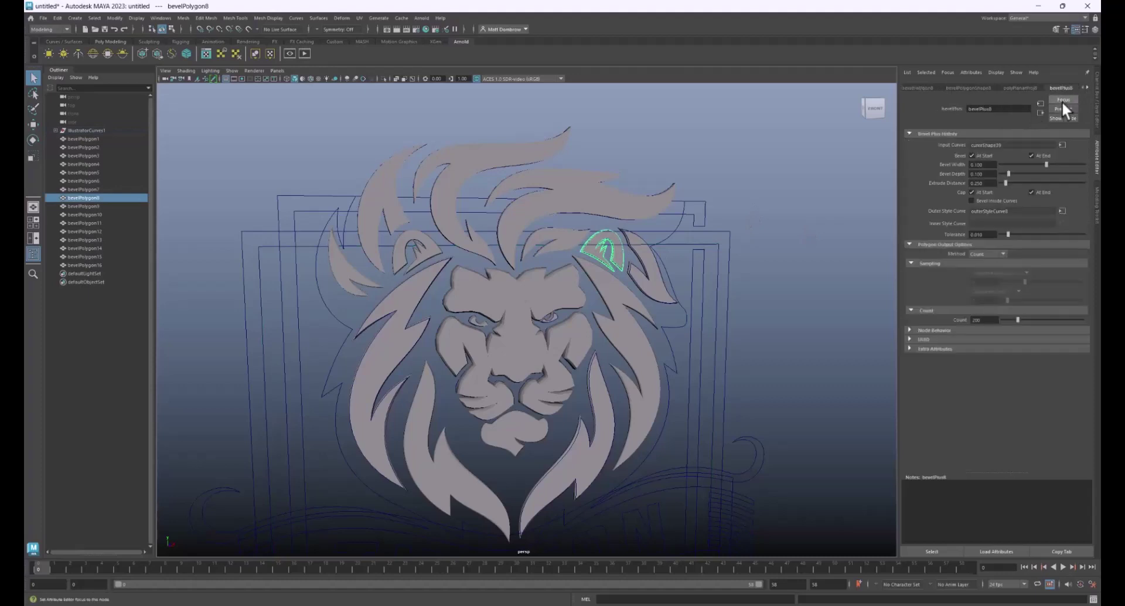
left_click(1062, 109)
mouse_move(1054, 147)
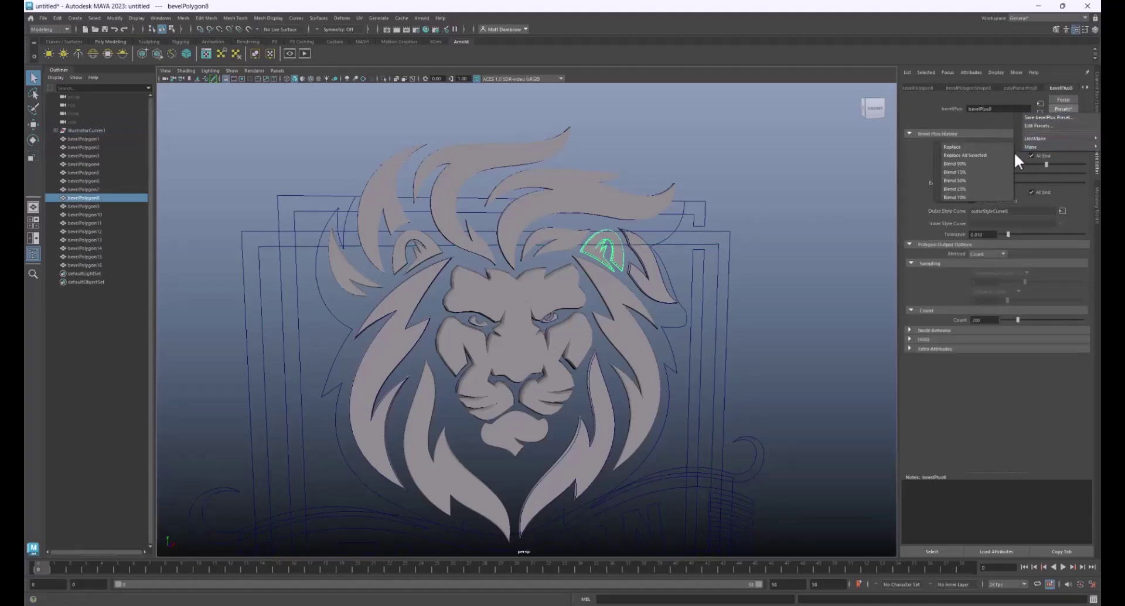
left_click(1010, 151)
Replace the Bevel Plus settings of the mane piece outside the right ear and the long right-side mane piece with the Mane preset.
left_click(659, 298)
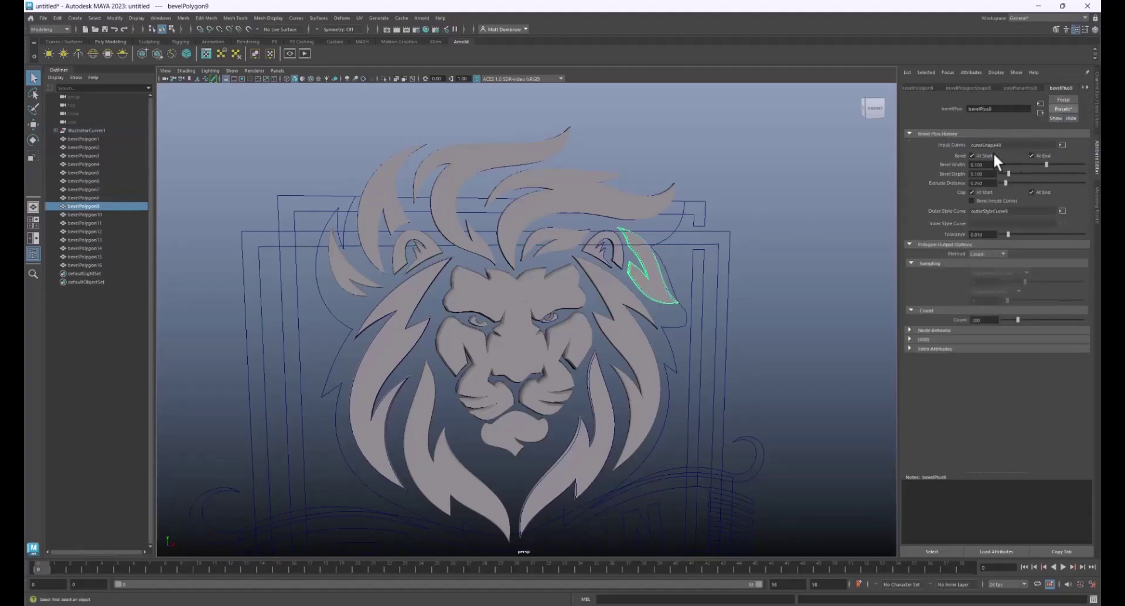
left_click(1063, 109)
mouse_move(1035, 141)
left_click(952, 142)
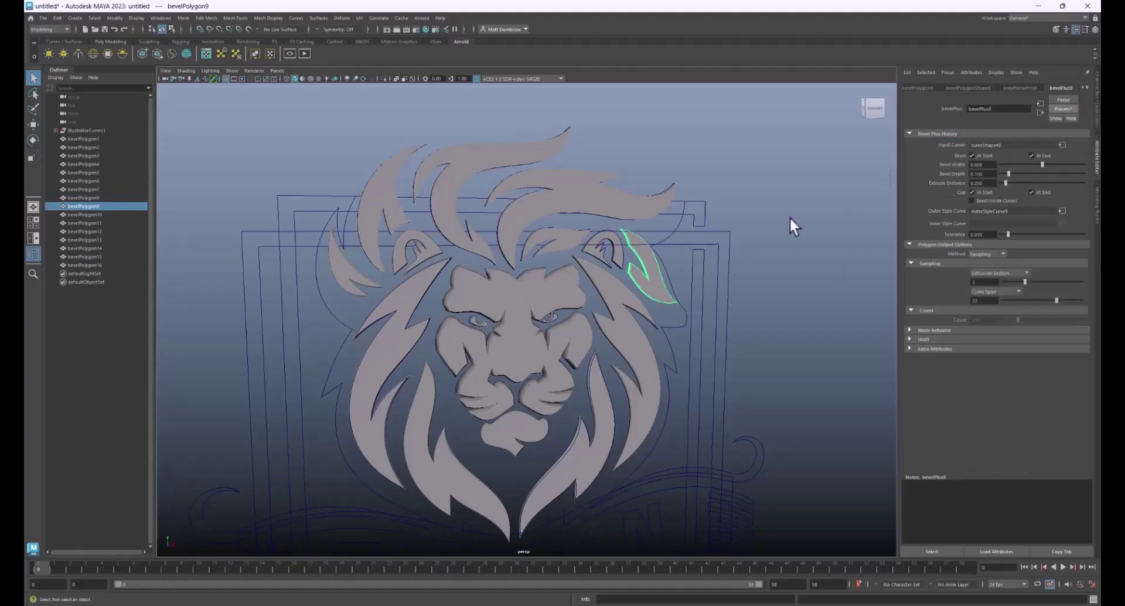
left_click(609, 292)
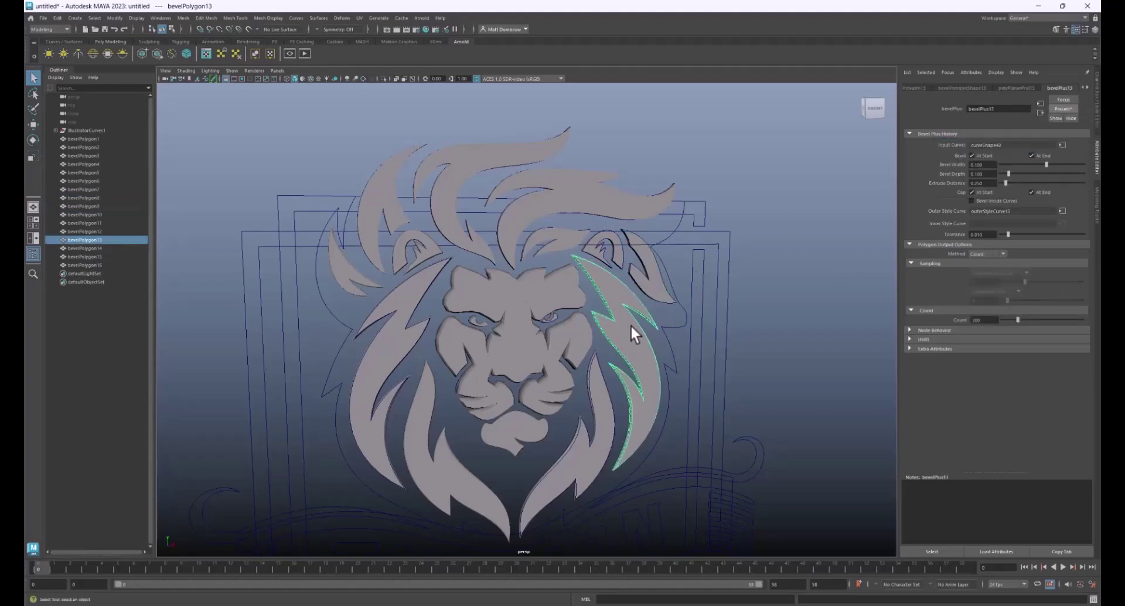
left_click(1057, 107)
mouse_move(1049, 140)
left_click(963, 141)
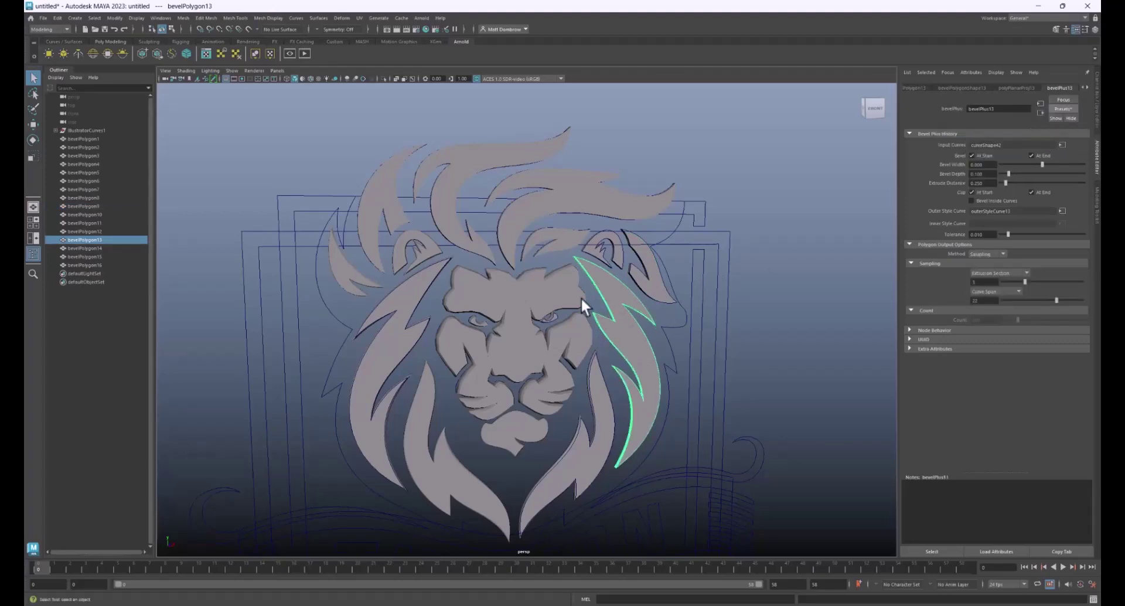
Replace the Bevel Plus settings of the lower-right mane piece with the Mane preset.
left_click(560, 286)
left_click(570, 454)
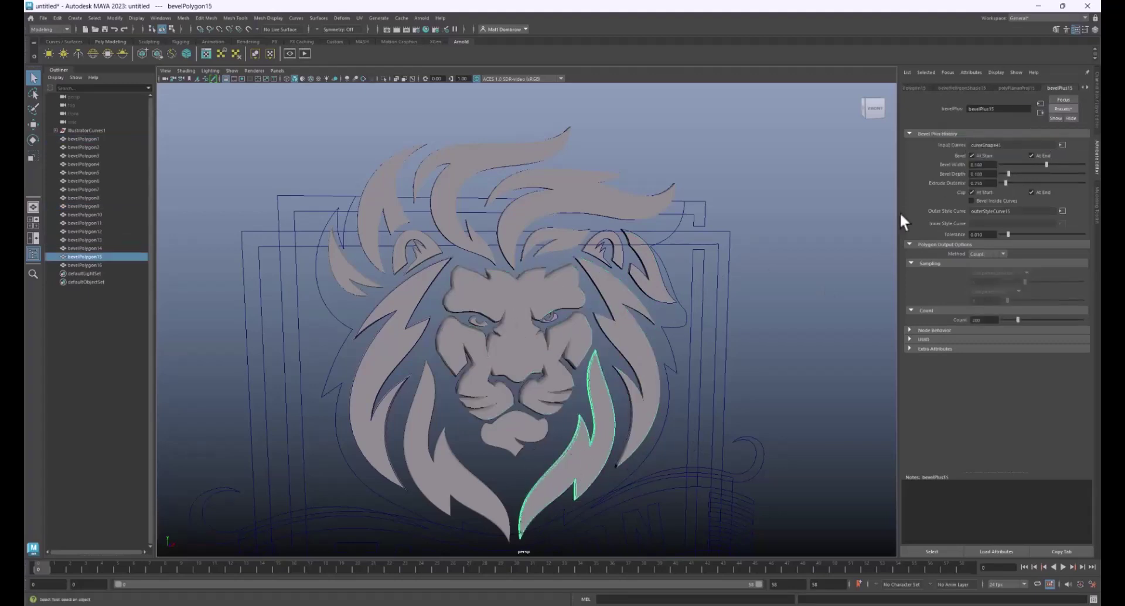
left_click(1057, 108)
mouse_move(1058, 142)
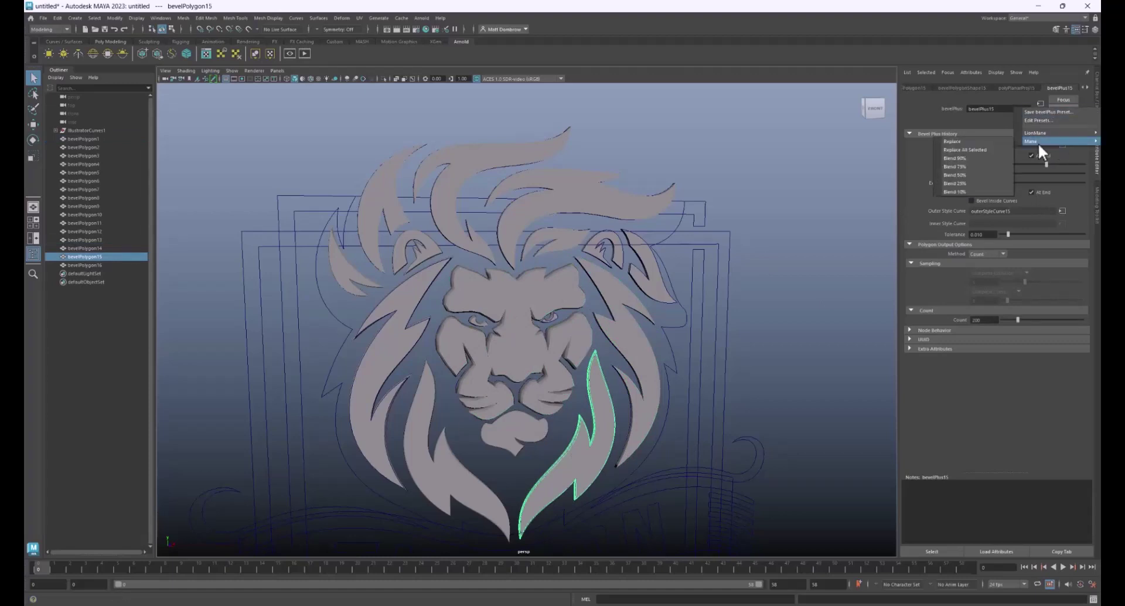
left_click(952, 141)
Replace the Bevel Plus settings of the lower-left mane piece and the long left-side mane piece with the Mane preset.
left_click(454, 505)
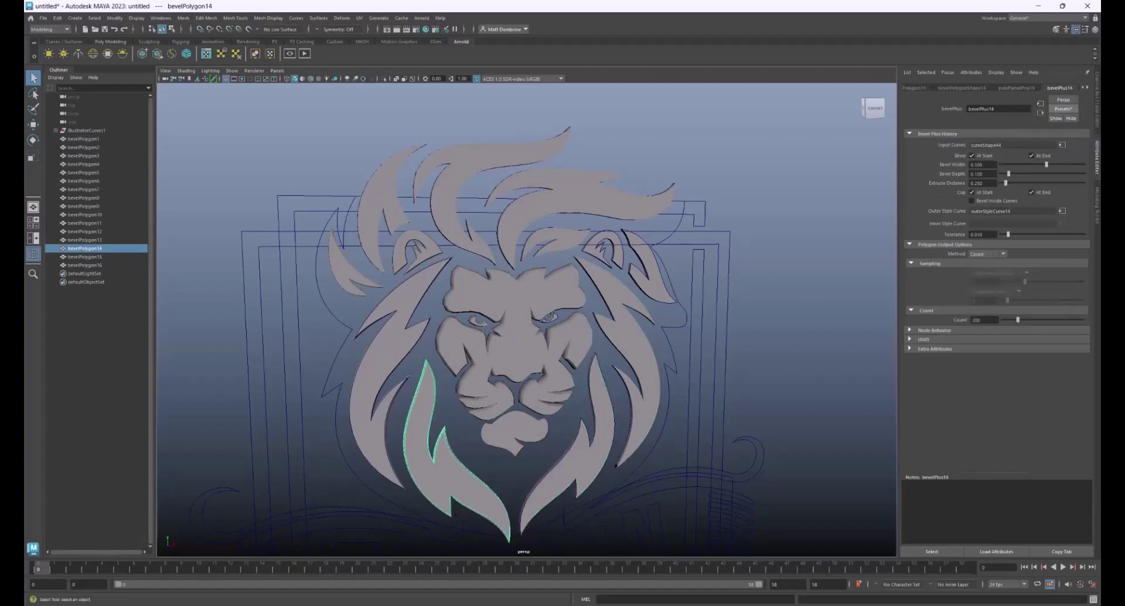
left_click(1053, 108)
mouse_move(1063, 139)
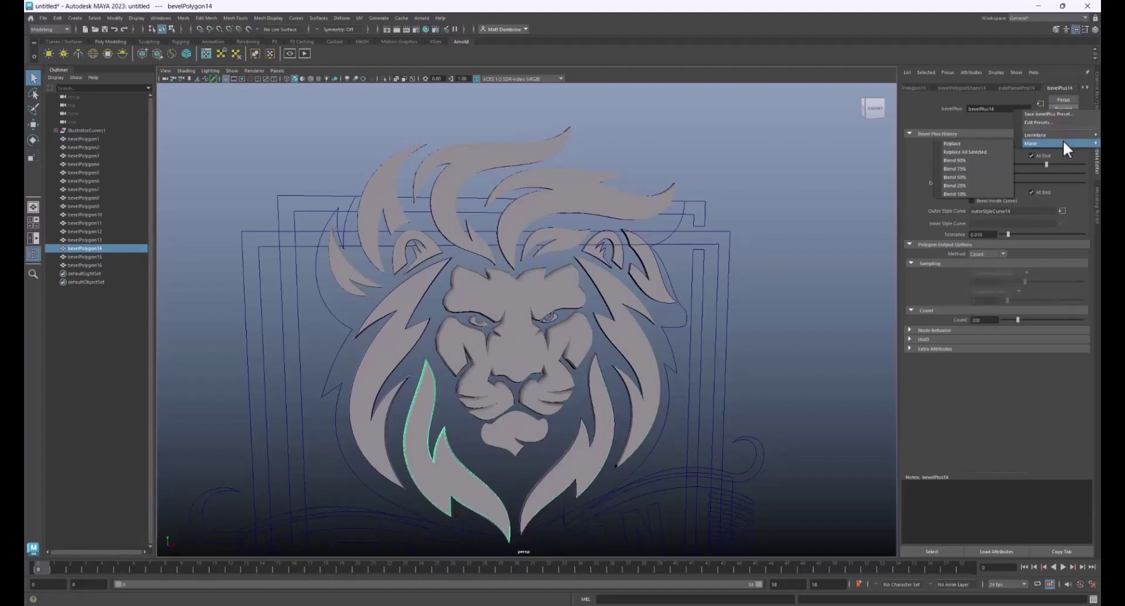
left_click(996, 143)
left_click(369, 431)
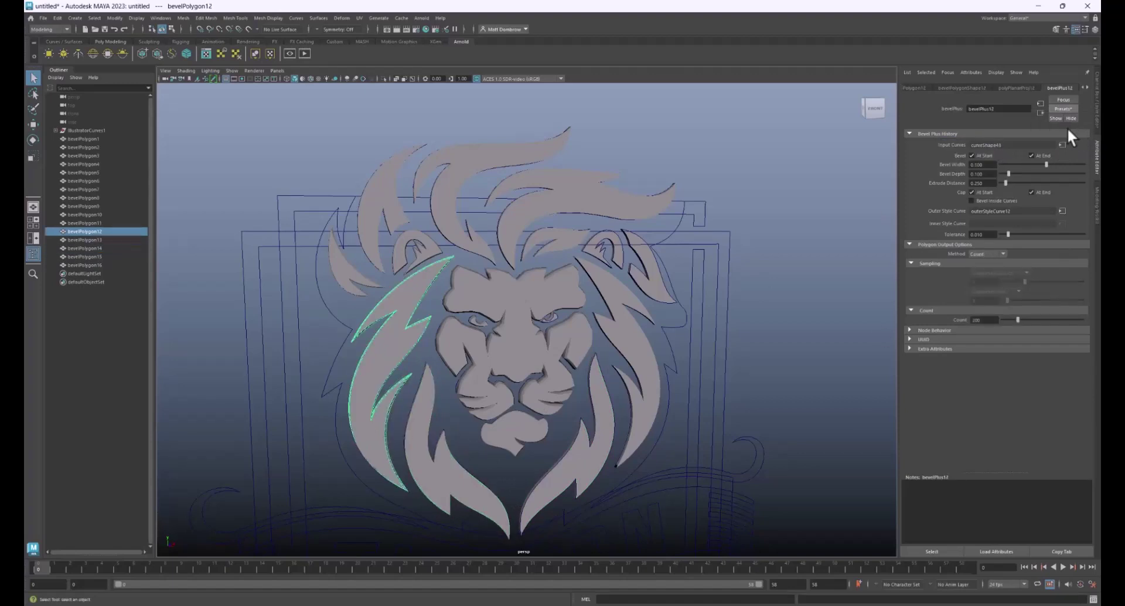
left_click(1072, 108)
mouse_move(1061, 144)
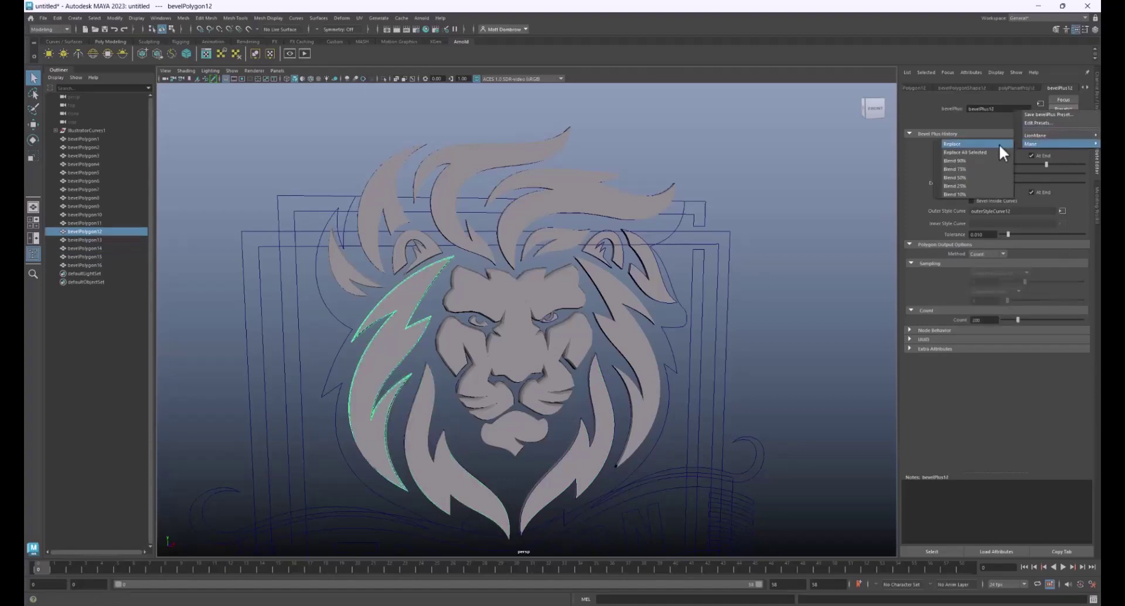
left_click(998, 143)
Replace the Bevel Plus settings of the left ear and the mane piece outside it with the Mane preset.
left_click(424, 254)
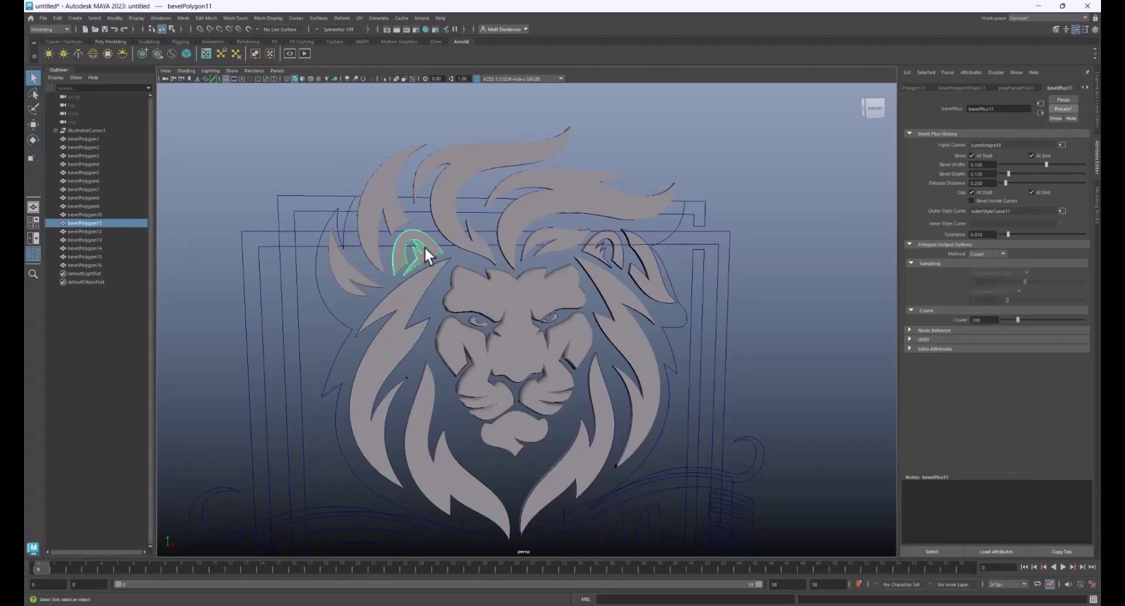
left_click(1063, 109)
mouse_move(1056, 143)
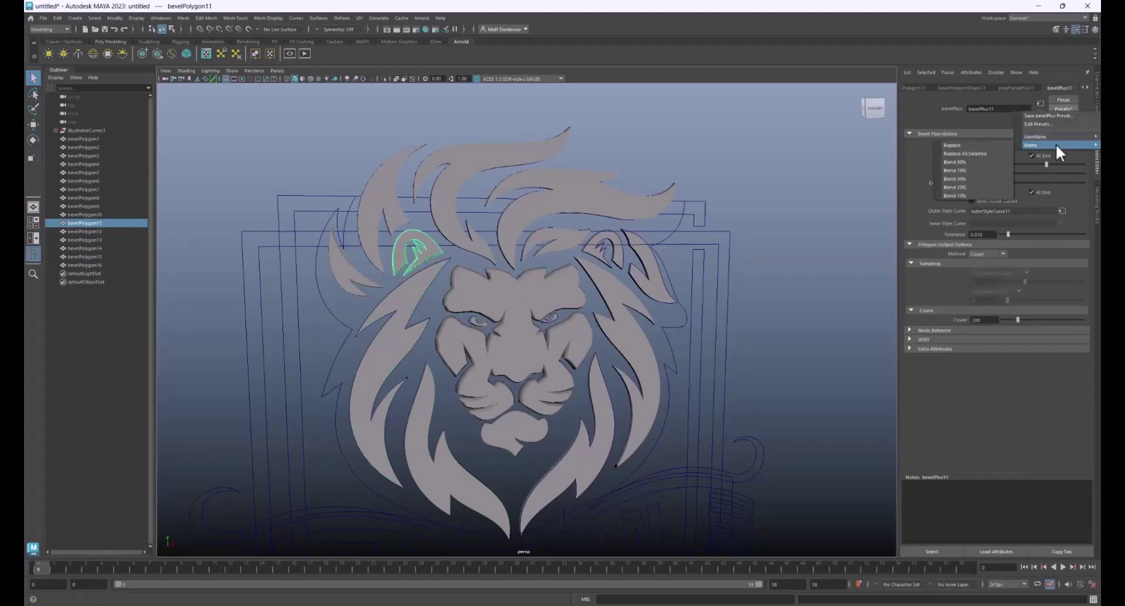
left_click(974, 145)
left_click(356, 270)
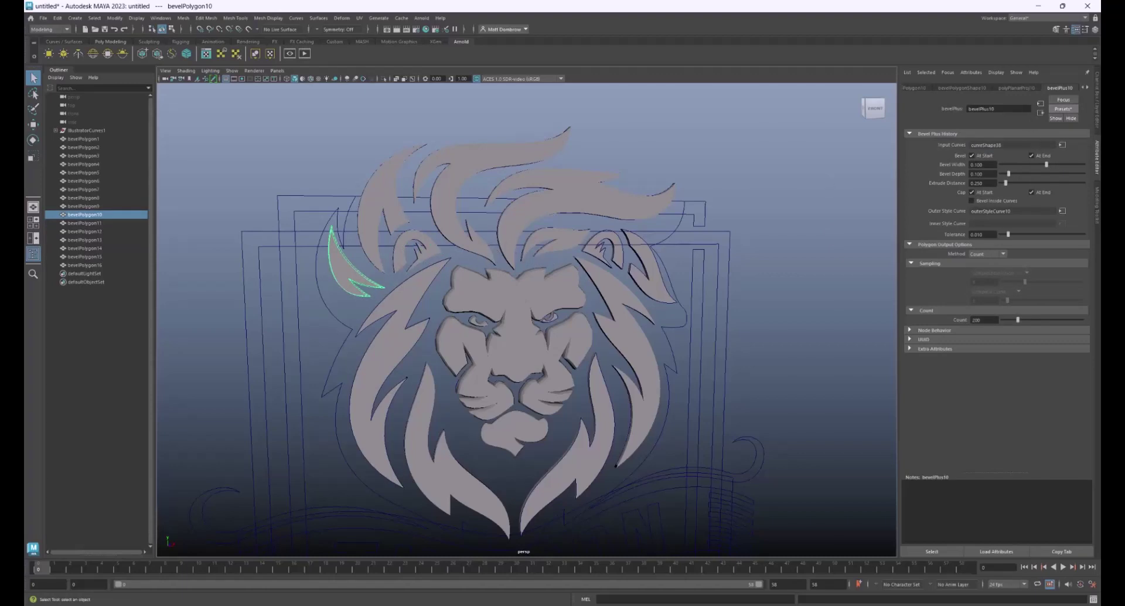
left_click(1063, 109)
mouse_move(1019, 141)
left_click(977, 139)
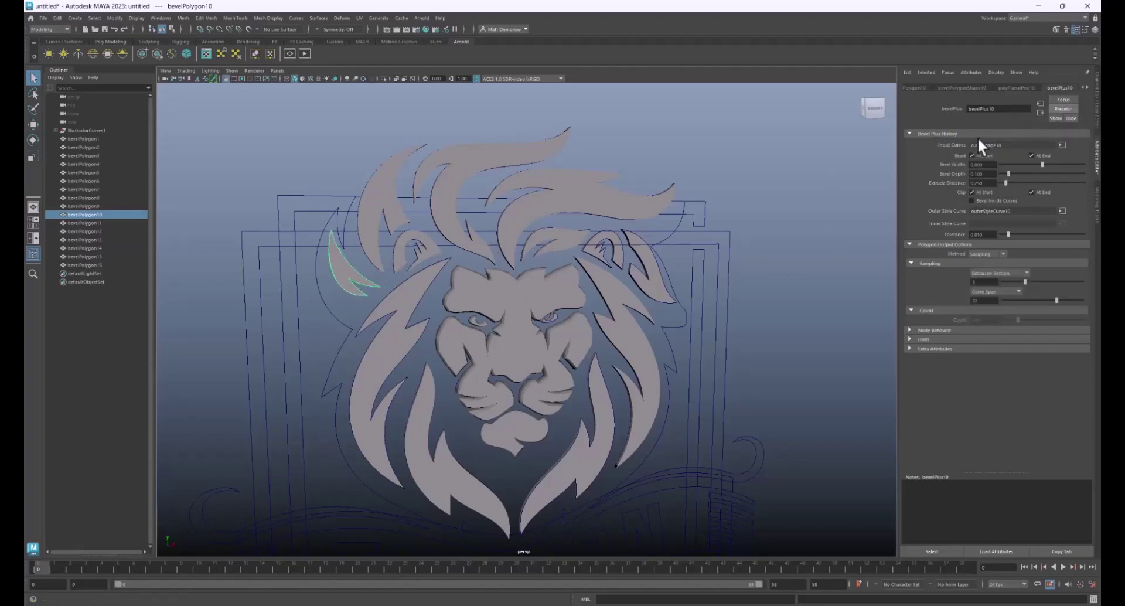
Examine the Bevel Plus settings of several mane pieces and the right ear to check which preset values they use.
left_click(547, 245)
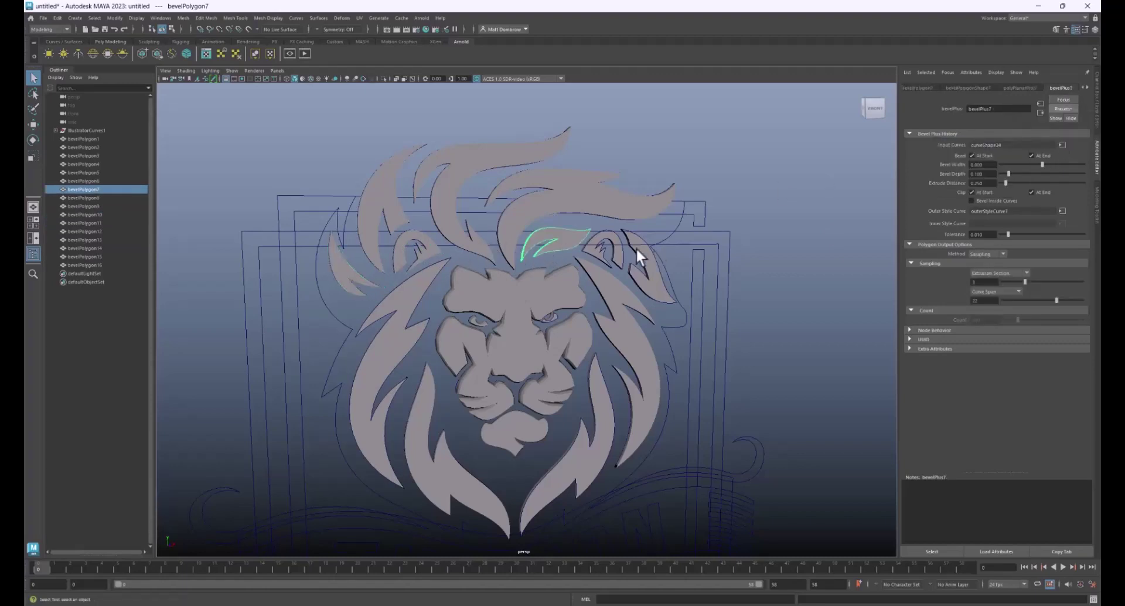
left_click(598, 250)
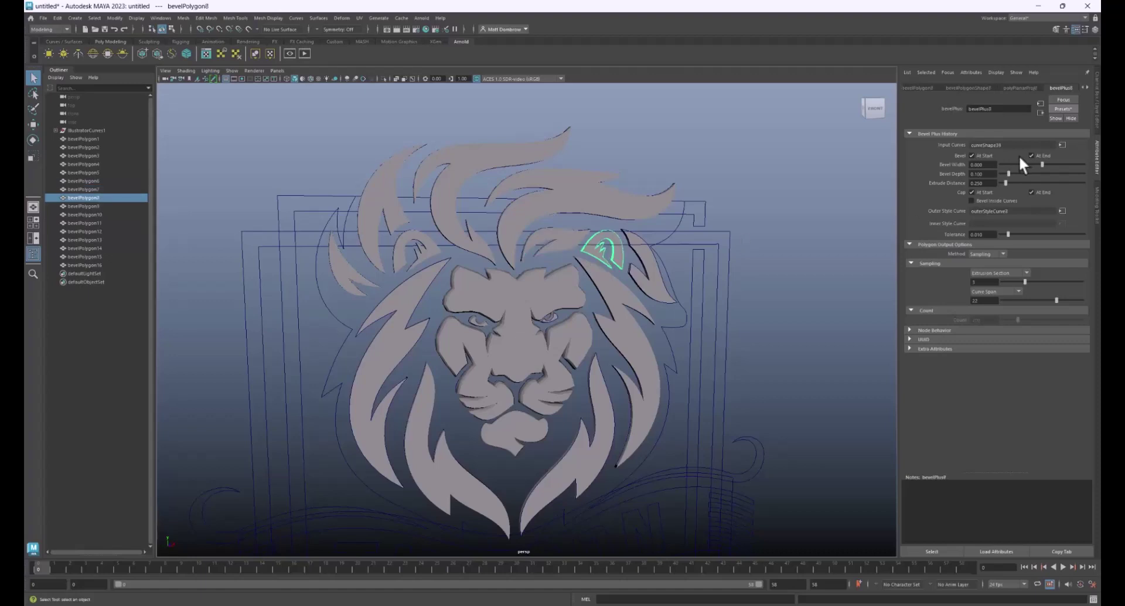
left_click(662, 290)
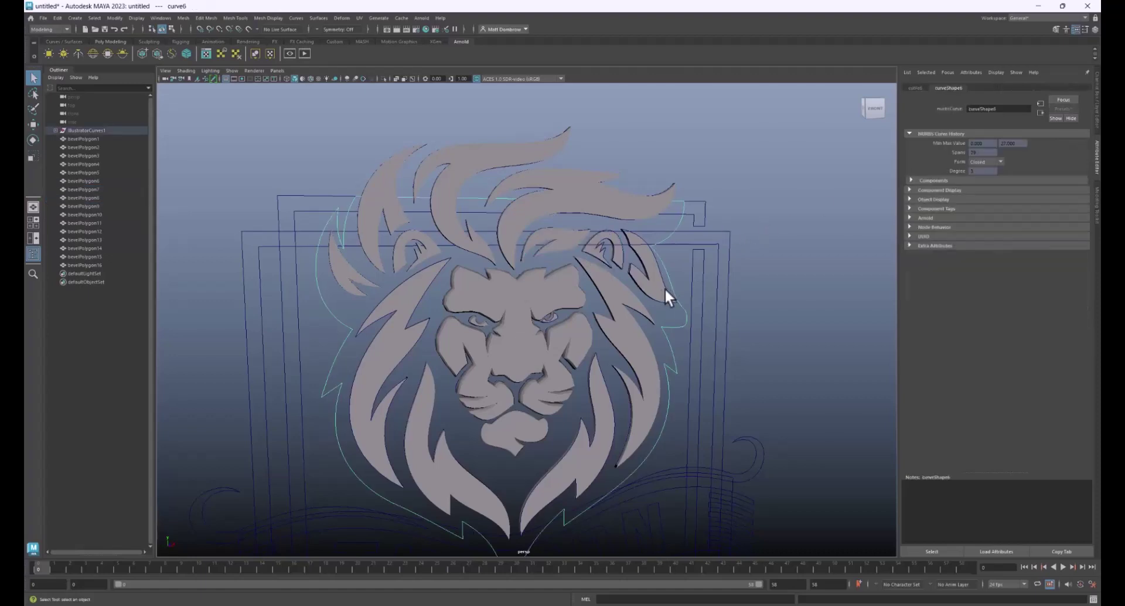
left_click(555, 487)
left_click(1069, 86)
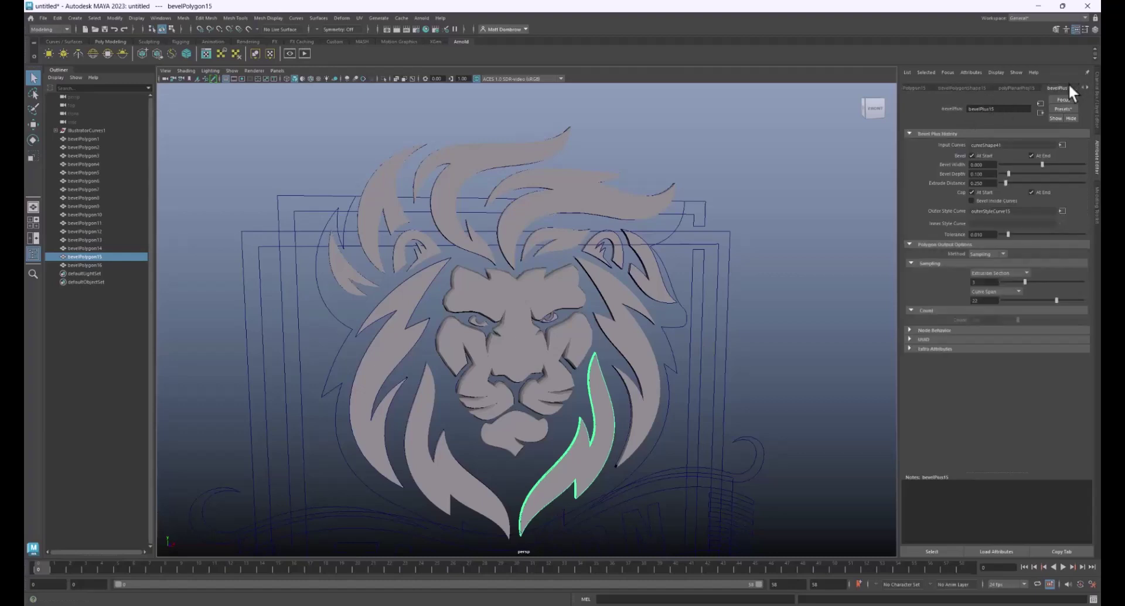
left_click(444, 171)
left_click(577, 191)
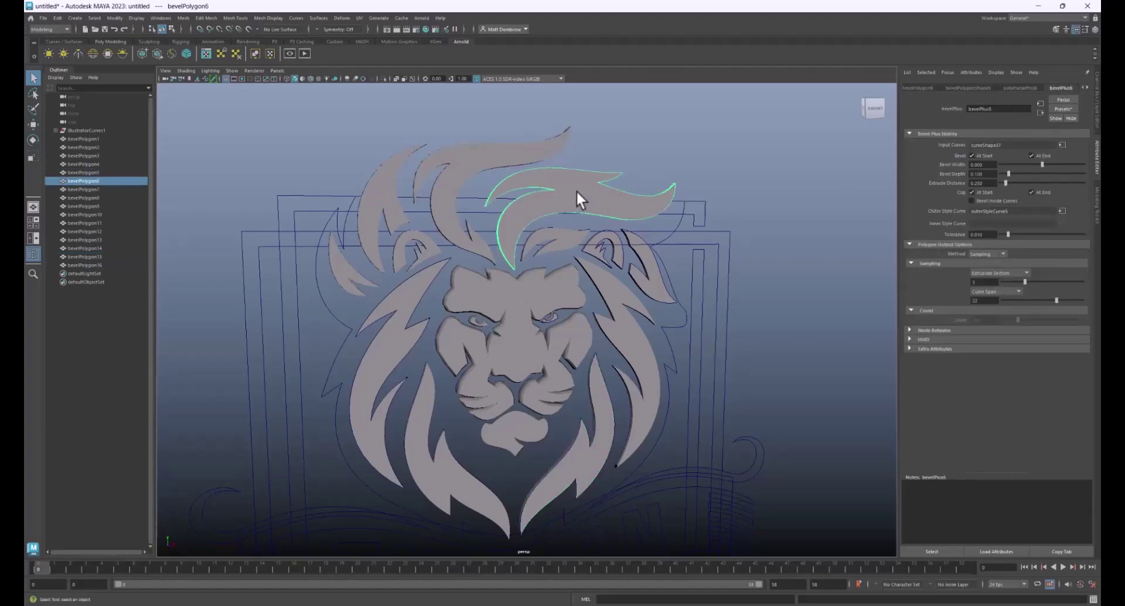
left_click(597, 253)
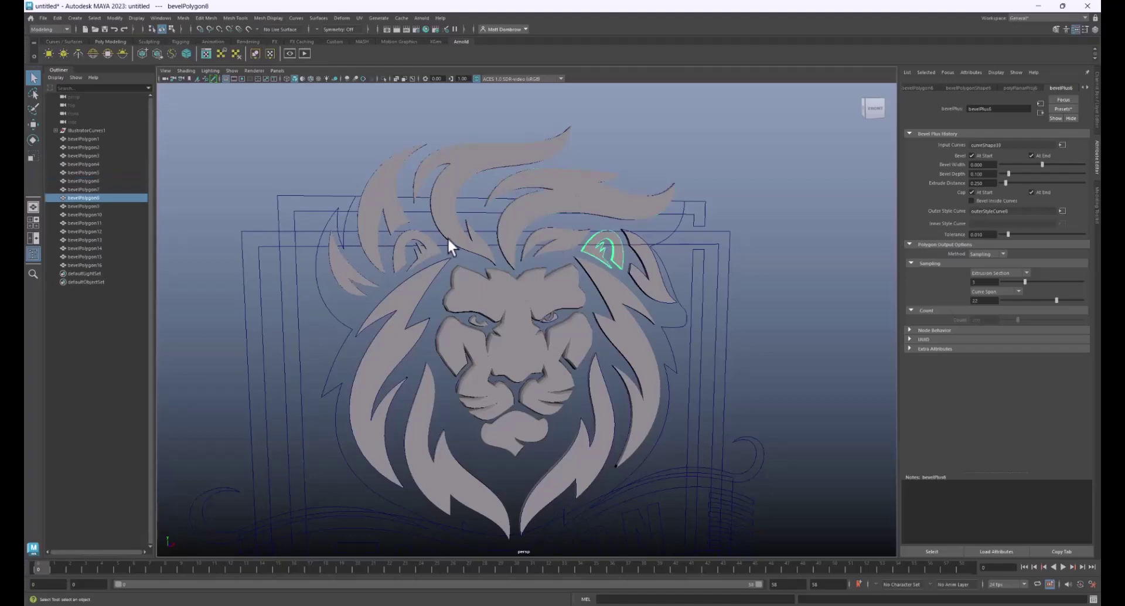
Select the letter T curve of the banner text and set the Bevel Plus output to Polygons with the Sampling tessellation method.
left_click(518, 434)
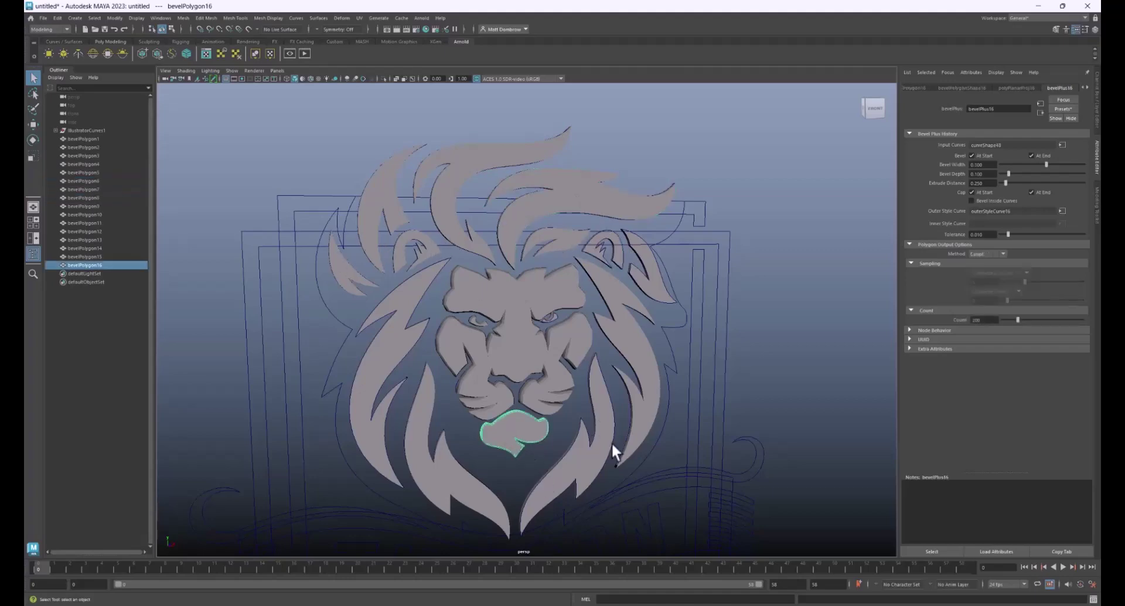
scroll(650, 442, "down", 4)
middle_click_drag(522, 446, 563, 391, "alt")
left_click_drag(538, 390, 530, 391, "alt")
middle_click_drag(532, 425, 540, 344, "alt")
scroll(510, 346, "up", 3)
scroll(509, 351, "up", 3)
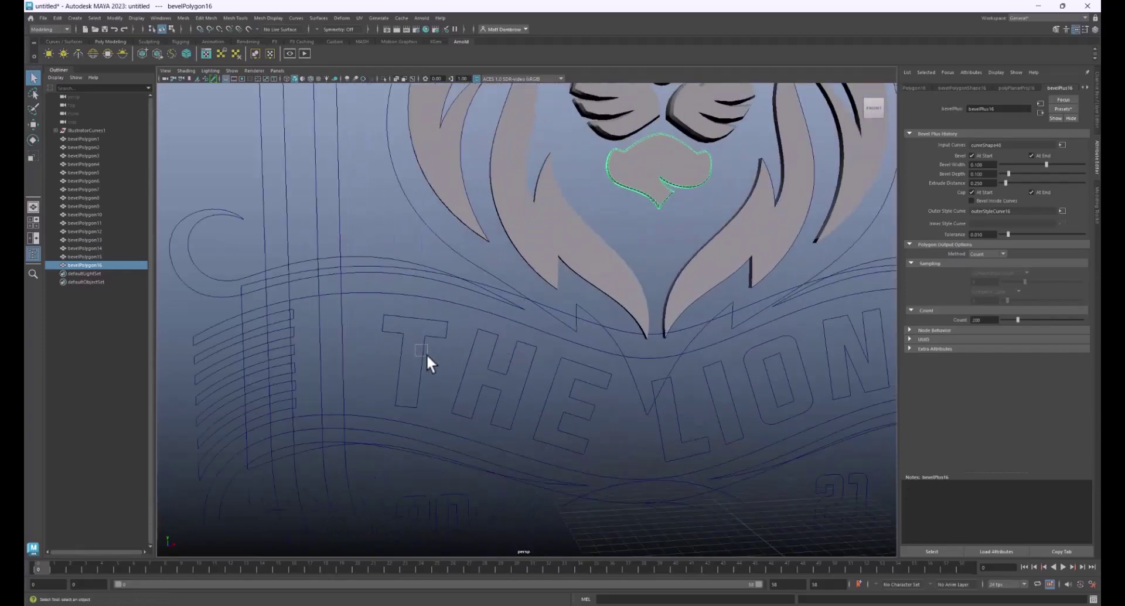
left_click_drag(415, 345, 426, 355)
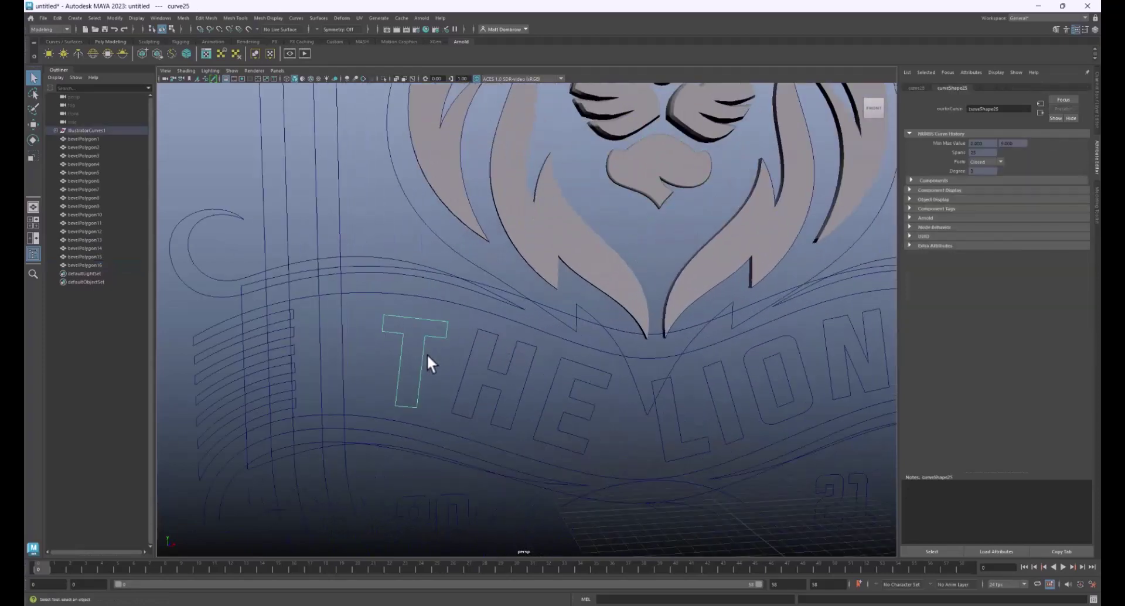
left_click(317, 17)
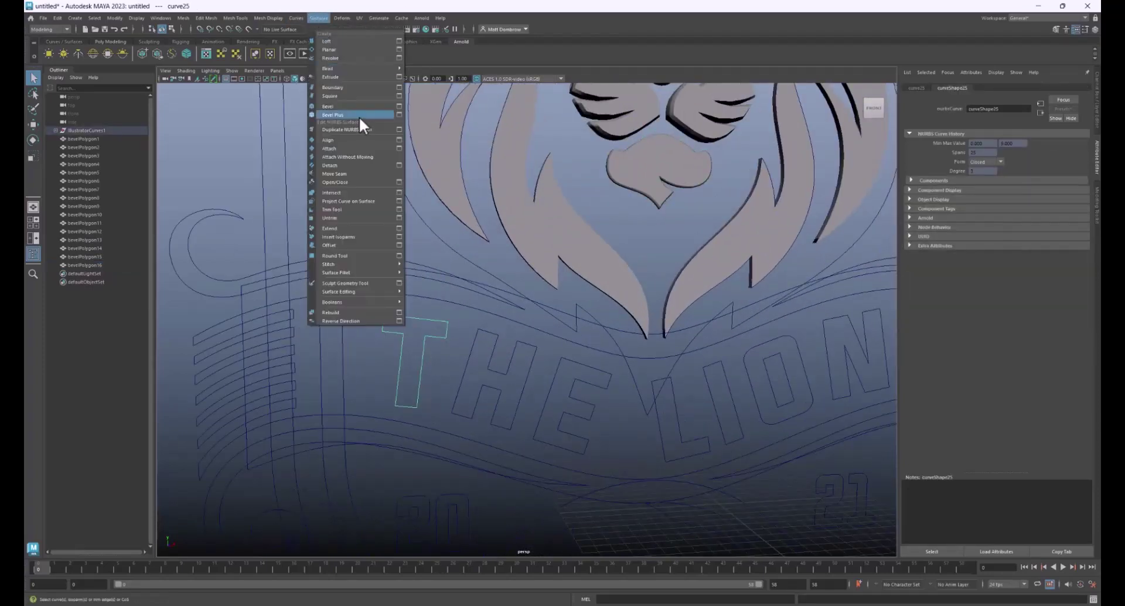
left_click(400, 114)
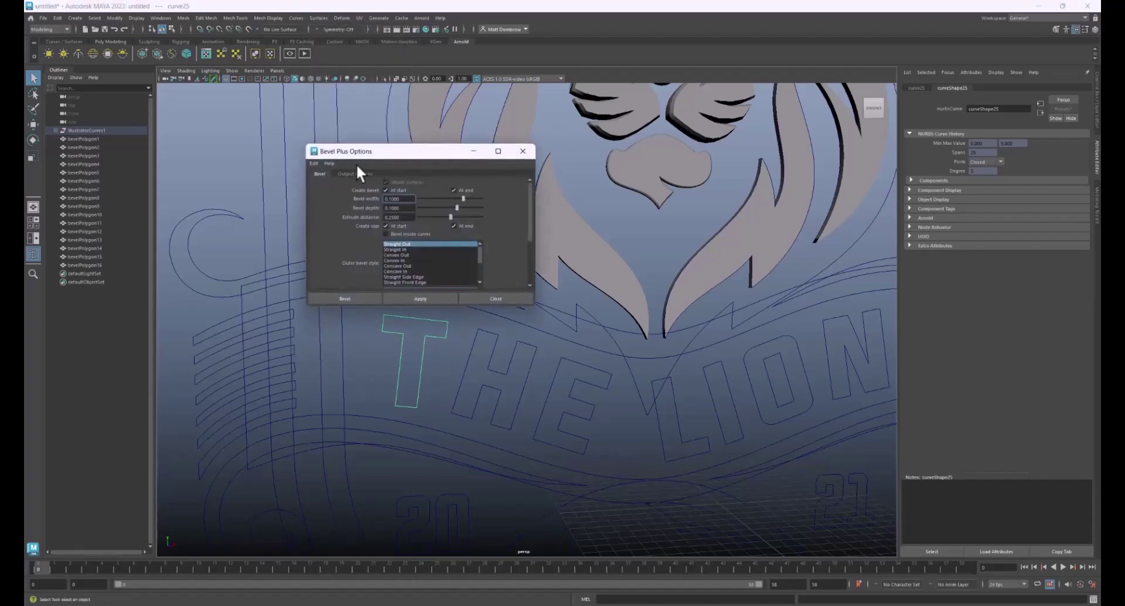
left_click(359, 174)
left_click(470, 194)
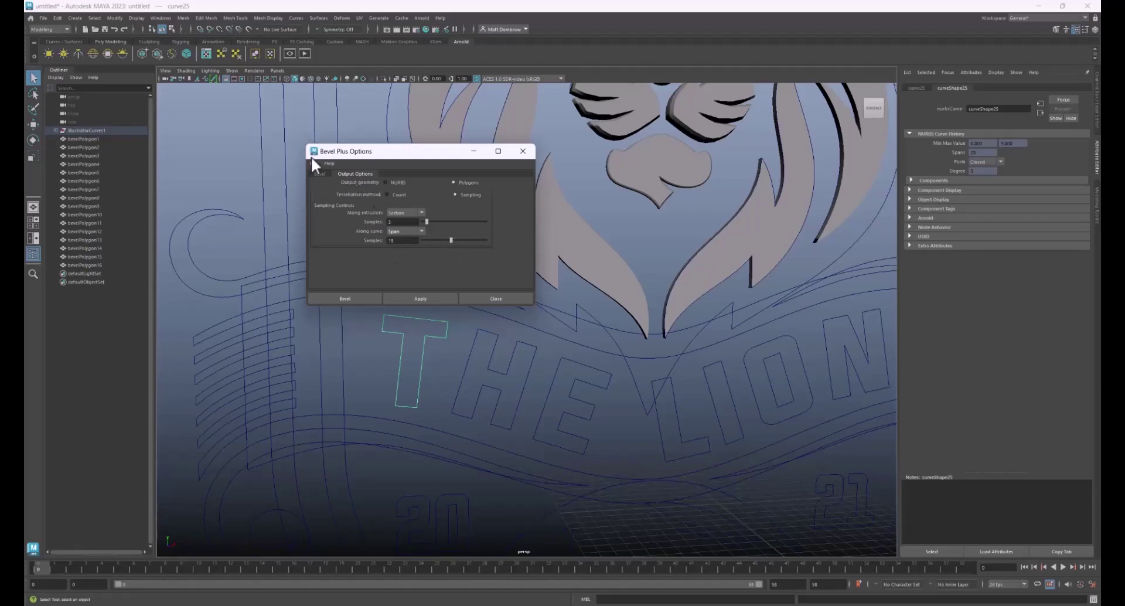
Set the bevel width to 0 and create the Bevel Plus geometry for the letter T.
left_click(321, 173)
double_click(390, 199)
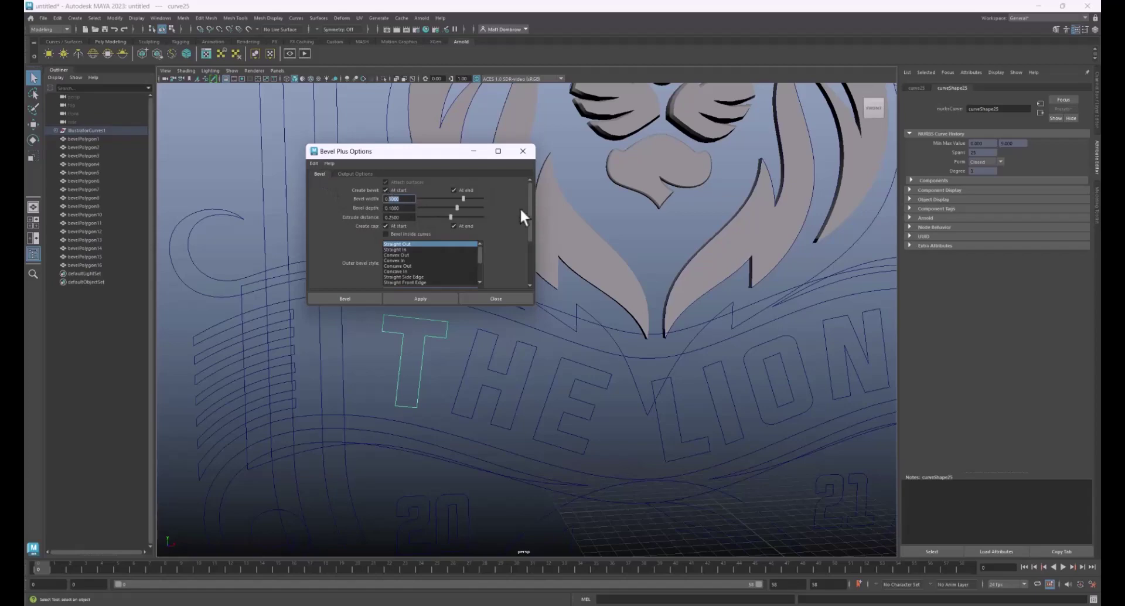
type("0")
key("Tab")
left_click(353, 296)
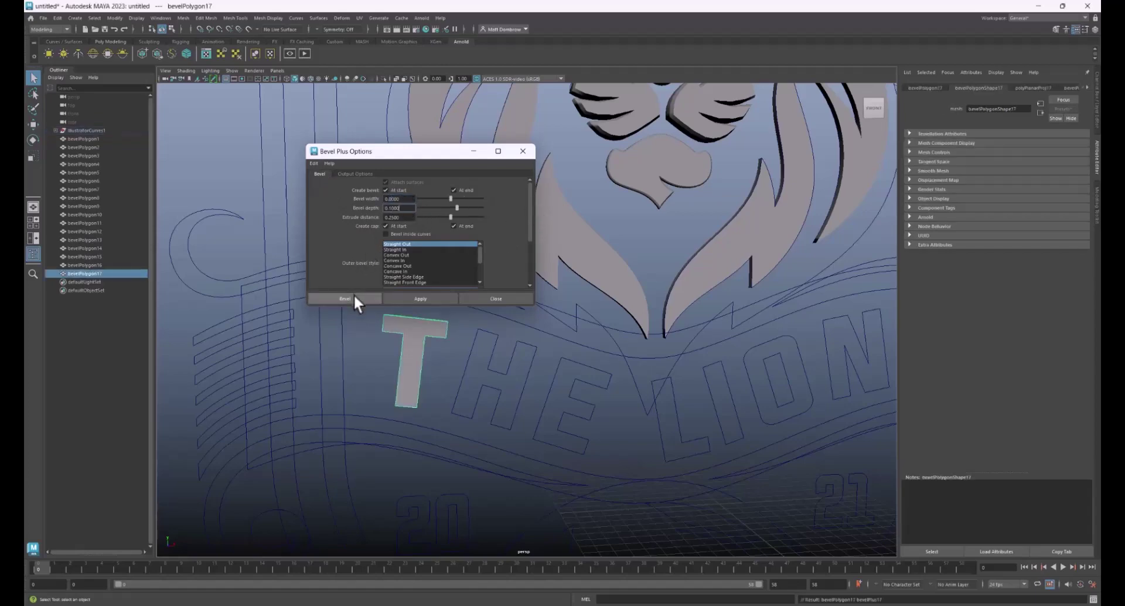
Apply the same Bevel Plus to the letters H and E of THE.
mouse_move(441, 372)
left_mouse_down("alt")
mouse_move(510, 367)
mouse_move(436, 371)
mouse_move(449, 374)
left_mouse_up("alt")
middle_click_drag(449, 374, 410, 352, "alt")
left_click_drag(424, 332, 444, 348)
key("g")
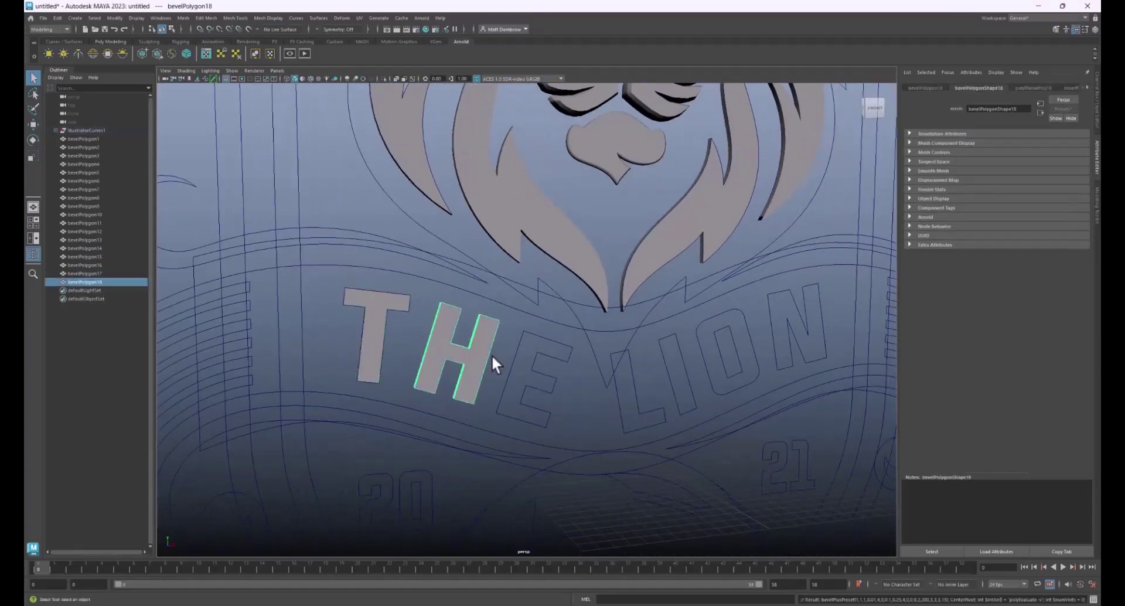
left_click(527, 368)
key("g")
Apply the same Bevel Plus to the letters L and I of LION.
left_click(621, 395)
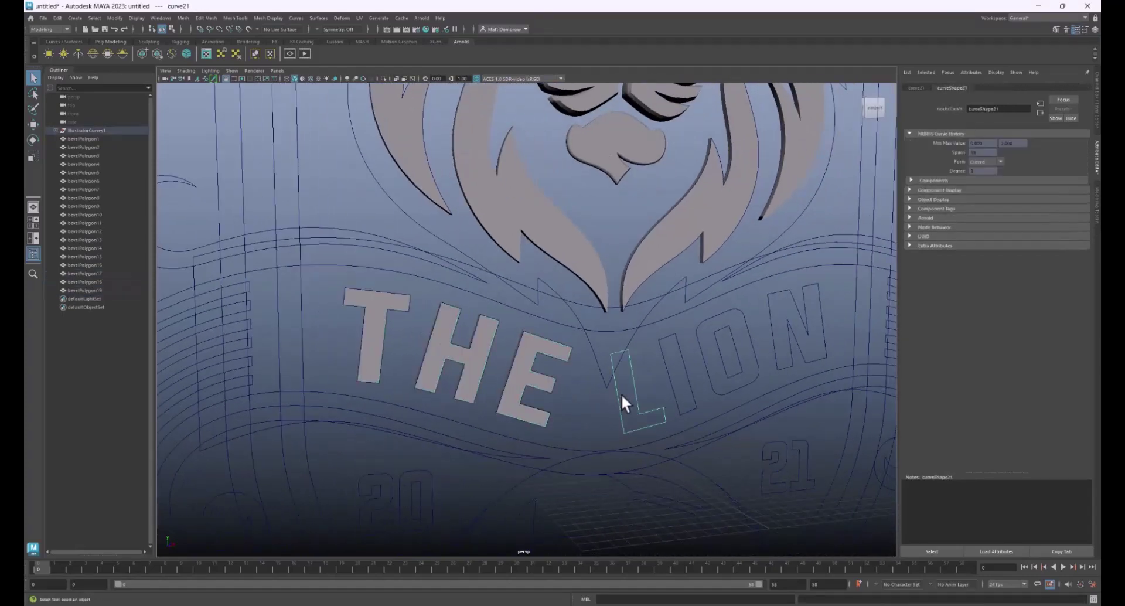
key("g")
left_click(661, 384)
left_click(670, 381)
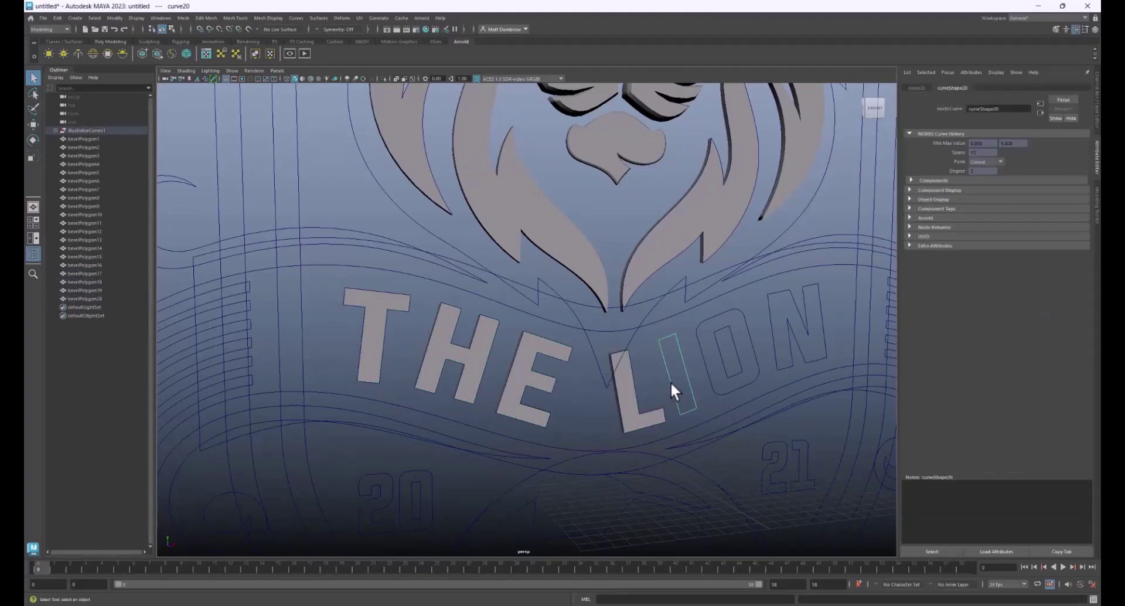
key("g")
Bevel the O of LION from its outer and inner curves together, then bevel the N.
left_click(707, 358)
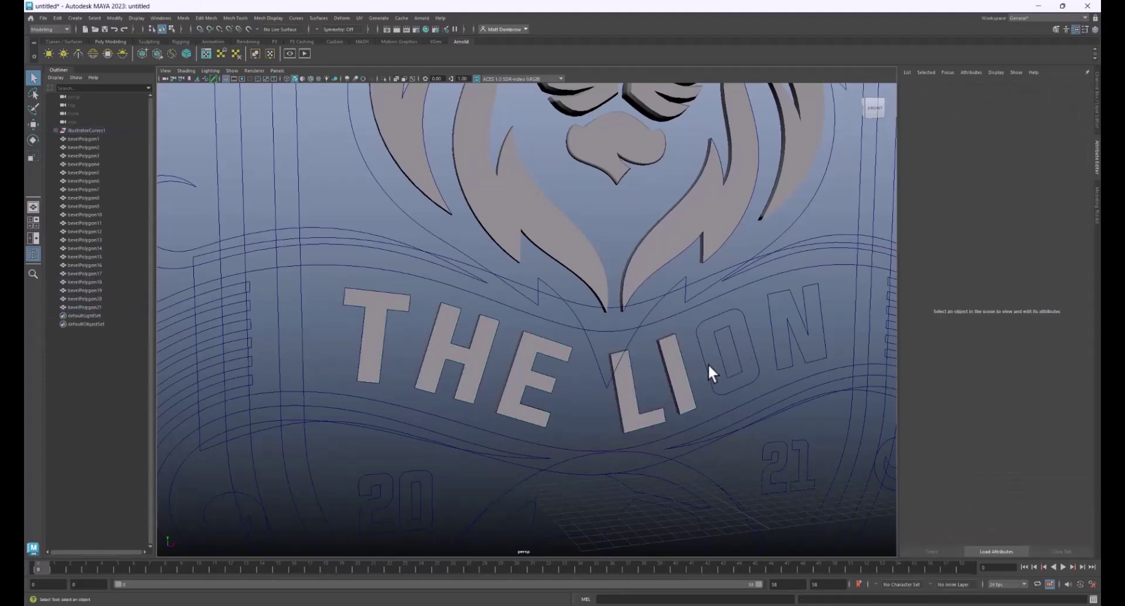
left_click(718, 362)
left_click(703, 366)
left_click(714, 367)
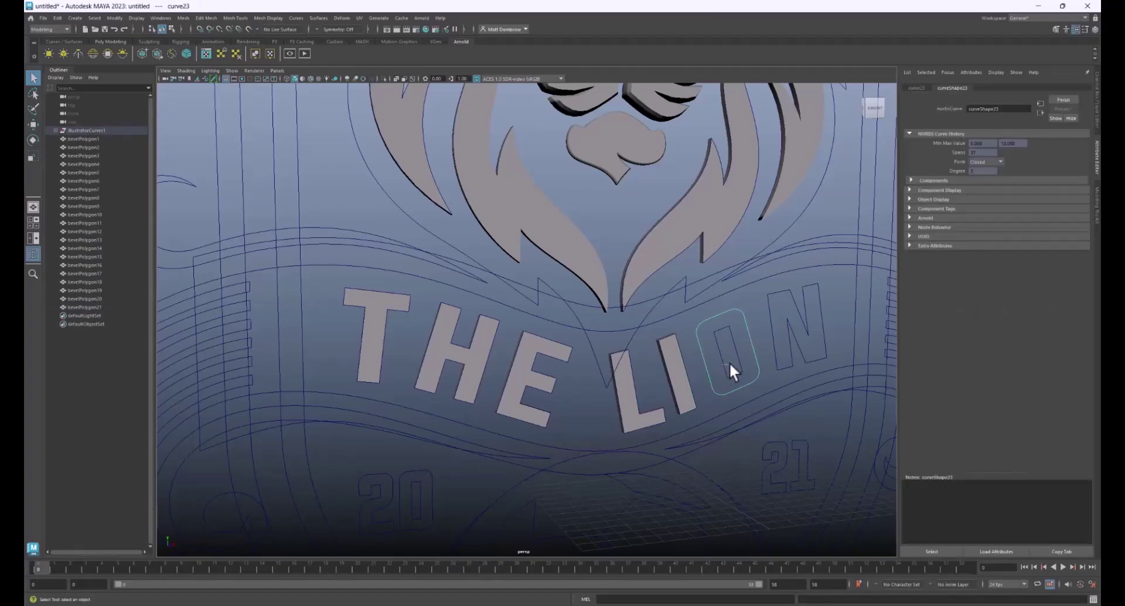
key("g")
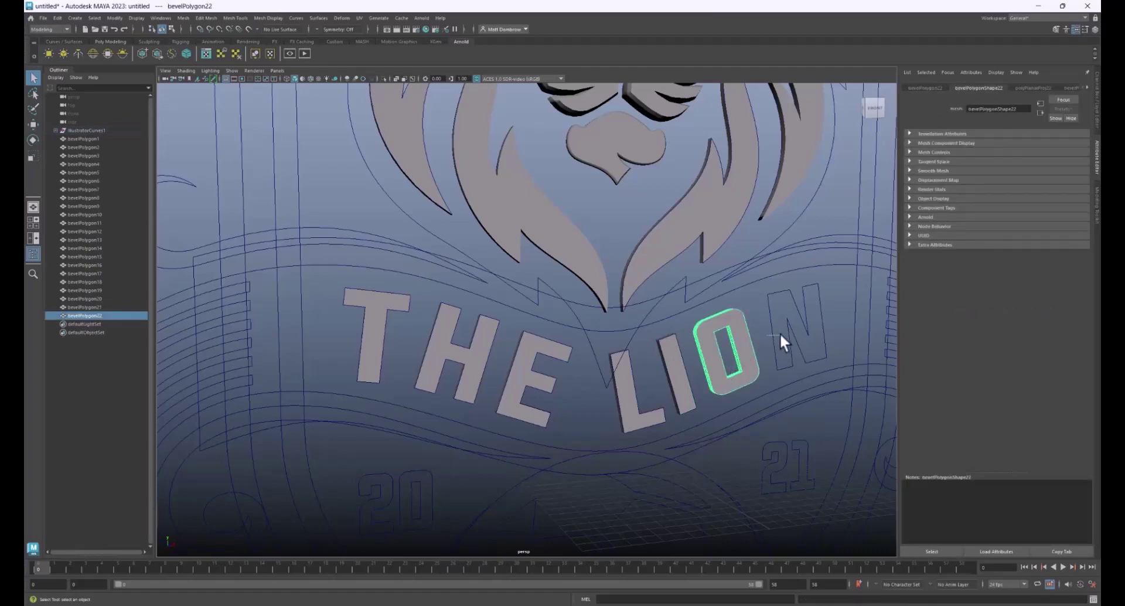
left_click(779, 331)
key("g")
Apply the same Bevel Plus to both digits of the number 21.
middle_click_drag(726, 353, 632, 217, "alt")
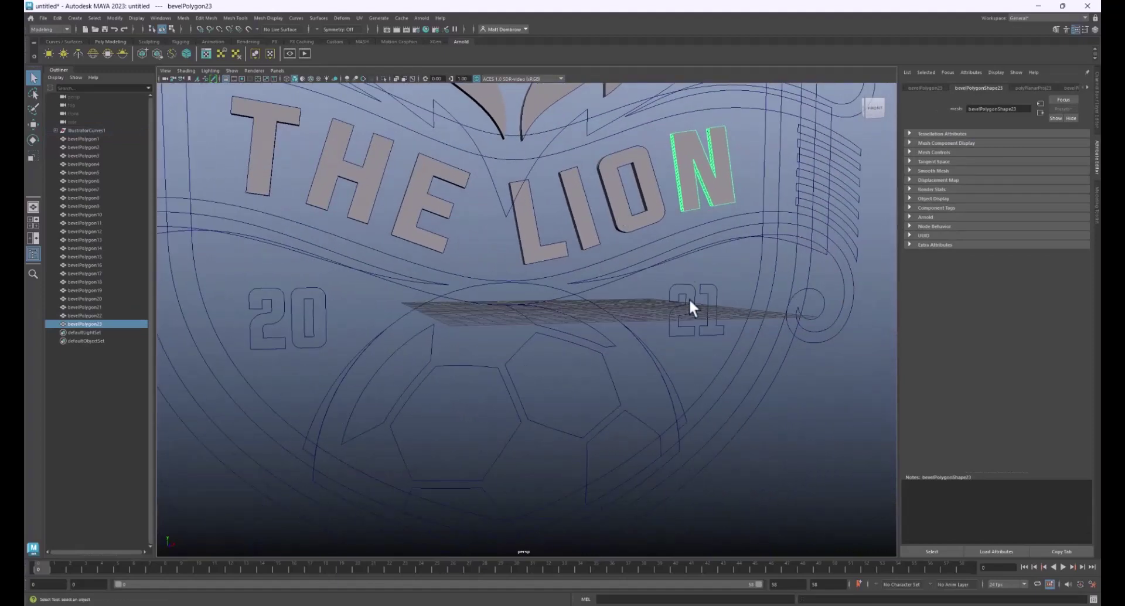
left_click(683, 299)
key("g")
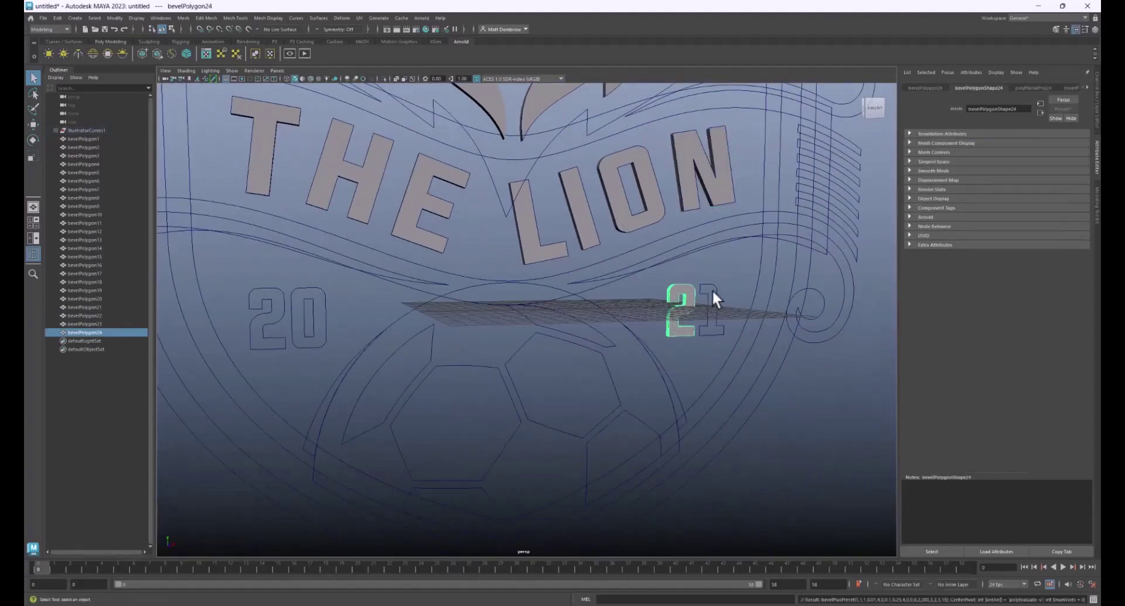
left_click(716, 304)
key("g")
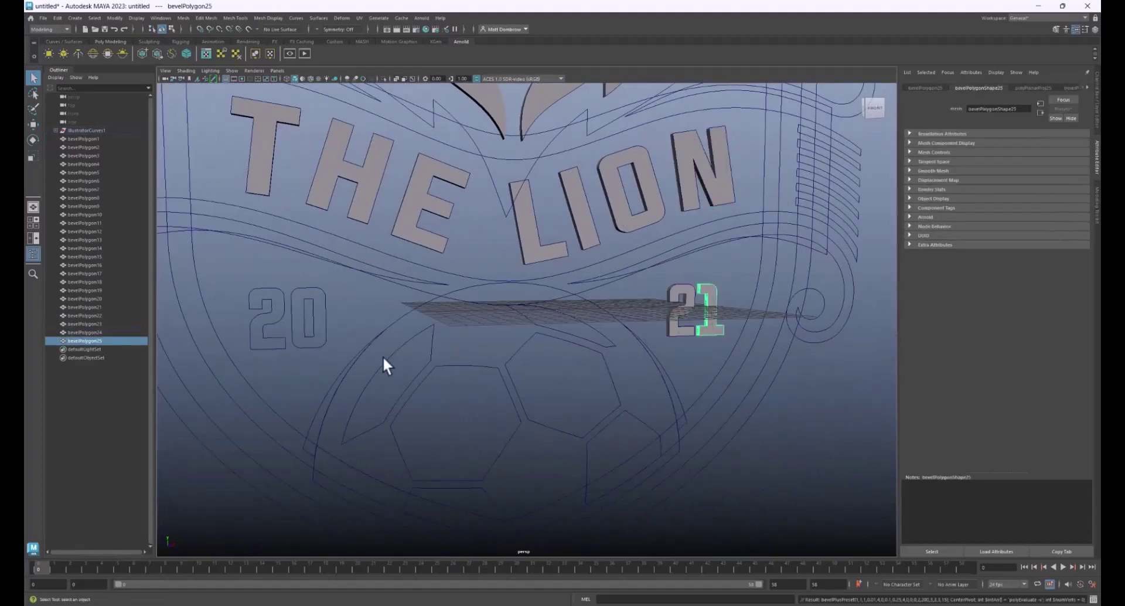
Bevel the 0 of the number 20 from its outer and inner curves together, then bevel the 2.
left_click(294, 315)
left_click(313, 318, "shift")
key("g")
key("ctrl+z")
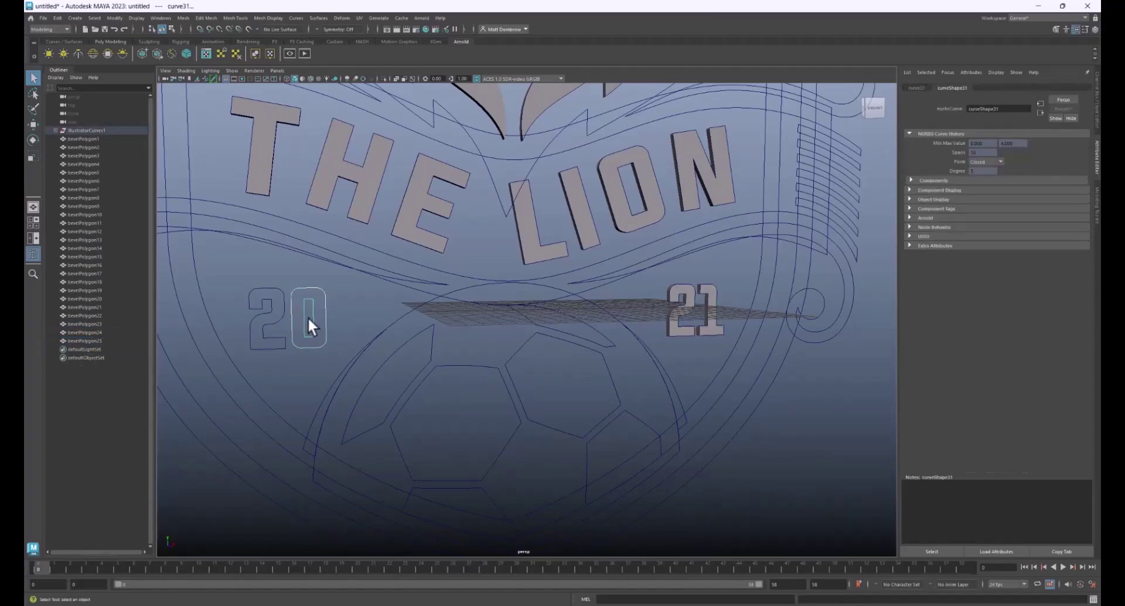
key("g")
left_click(279, 325)
key("g")
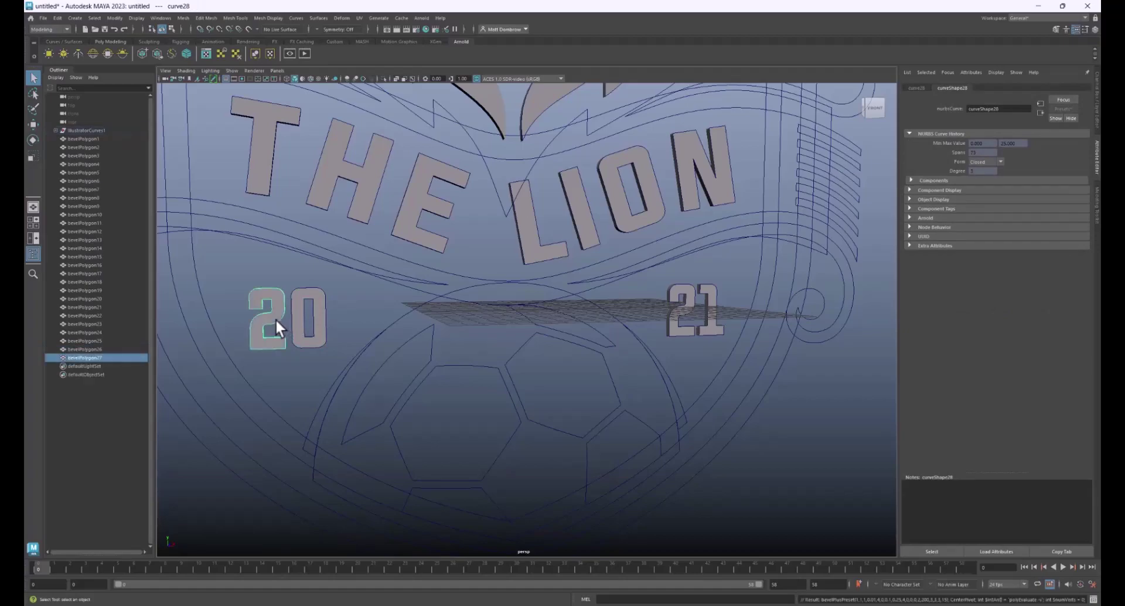
Apply the same Bevel Plus to the curve outlining the whole lion head and mane.
left_click_drag(388, 302, 377, 314, "alt")
middle_click_drag(377, 314, 414, 360, "alt")
left_click_drag(414, 360, 476, 339, "alt")
middle_click_drag(477, 339, 608, 366, "alt")
right_click_drag(608, 367, 412, 284, "alt")
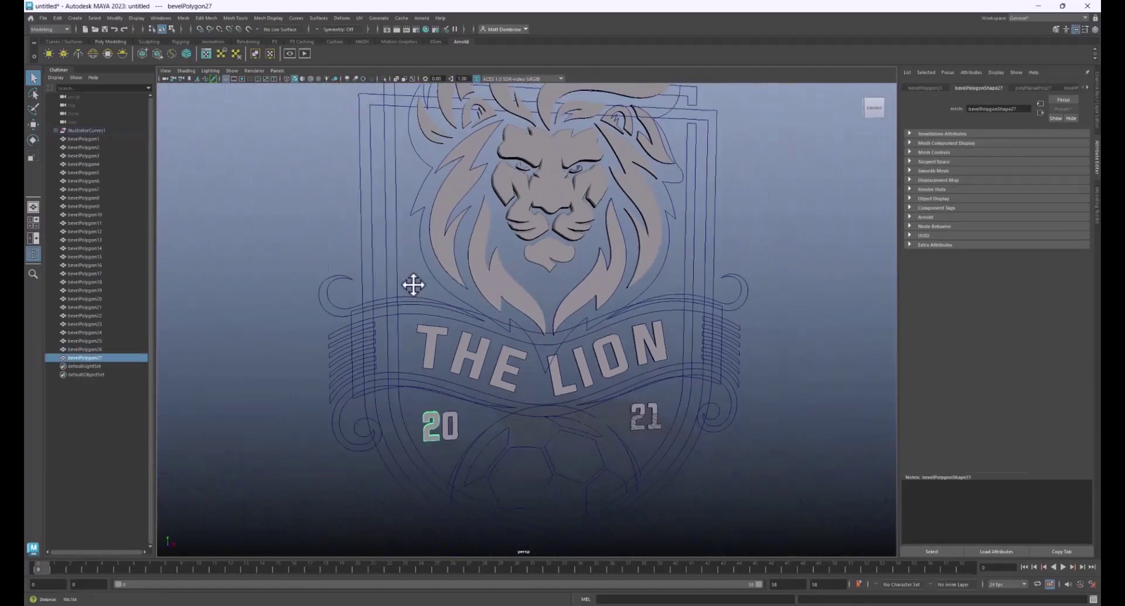
middle_click_drag(444, 198, 455, 260, "alt")
left_click(425, 231)
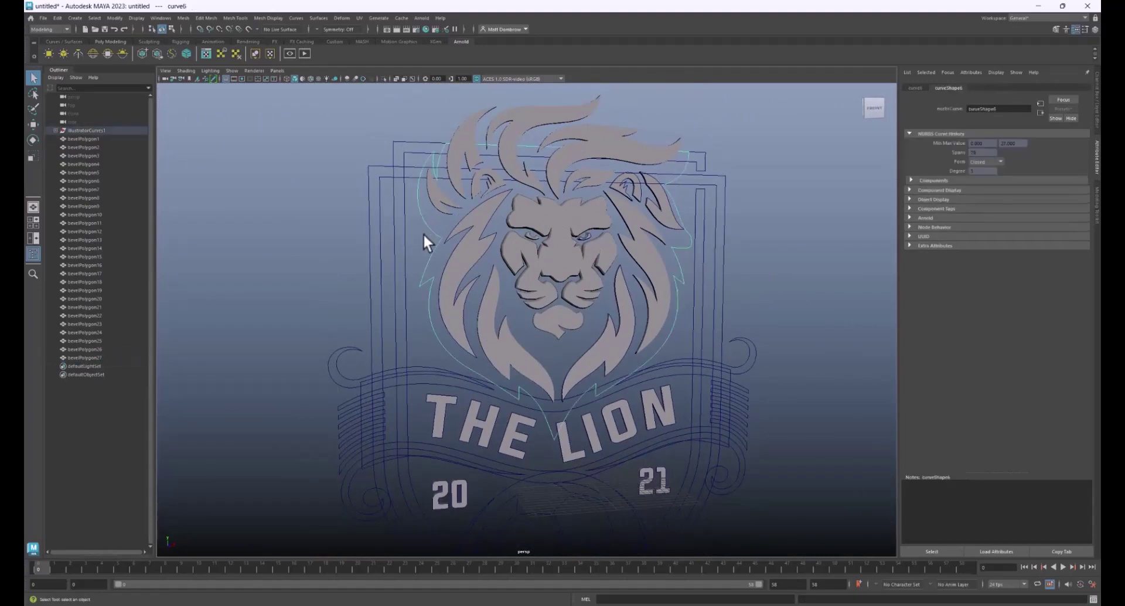
key("g")
Apply the same Bevel Plus to the banner shape with striped ends and to the larger banner outline around it.
mouse_move(538, 251)
left_mouse_down("alt")
mouse_move(595, 256)
mouse_move(521, 249)
mouse_move(579, 263)
mouse_move(536, 252)
left_mouse_up("alt")
middle_click_drag(392, 401, 379, 294, "alt")
middle_click_drag(467, 416, 441, 324, "alt")
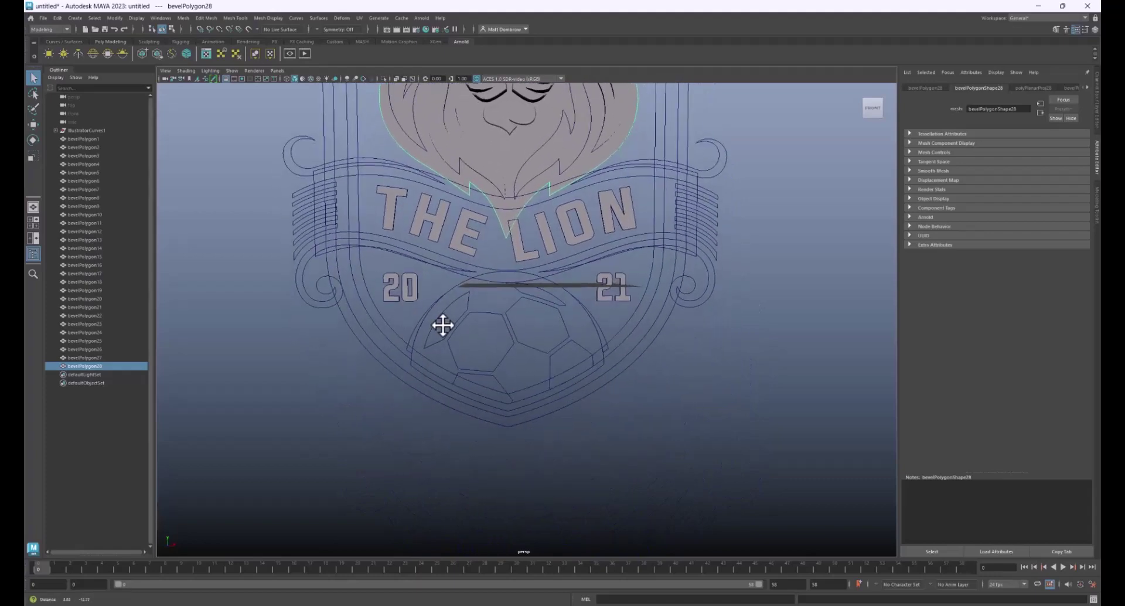
left_click_drag(340, 317, 371, 330, "alt")
left_click(294, 312)
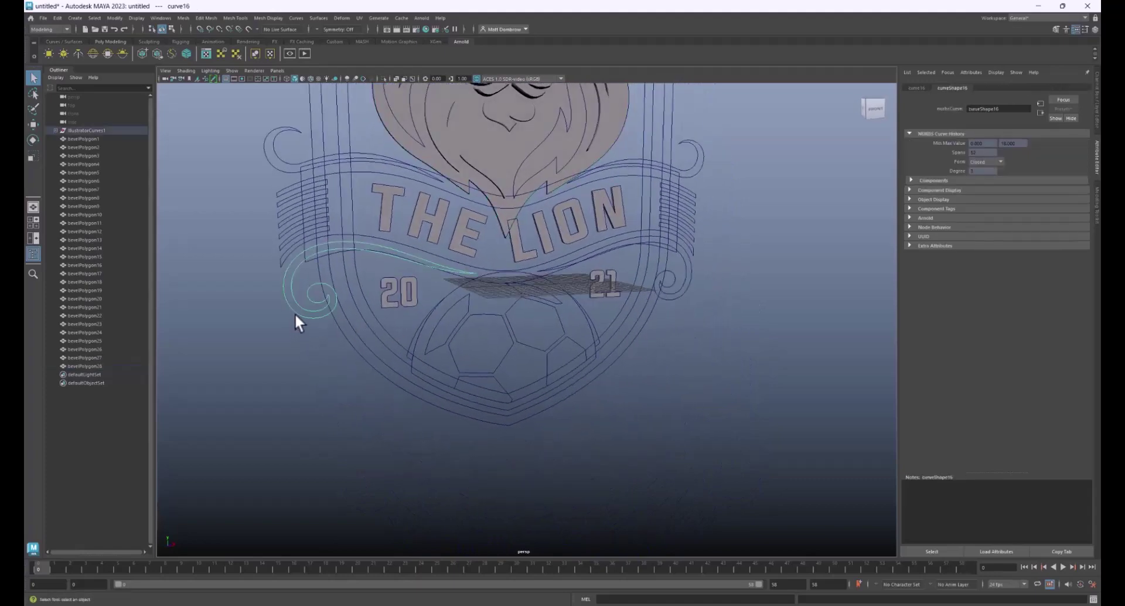
left_click_drag(294, 311, 342, 250, "alt")
left_click(364, 249)
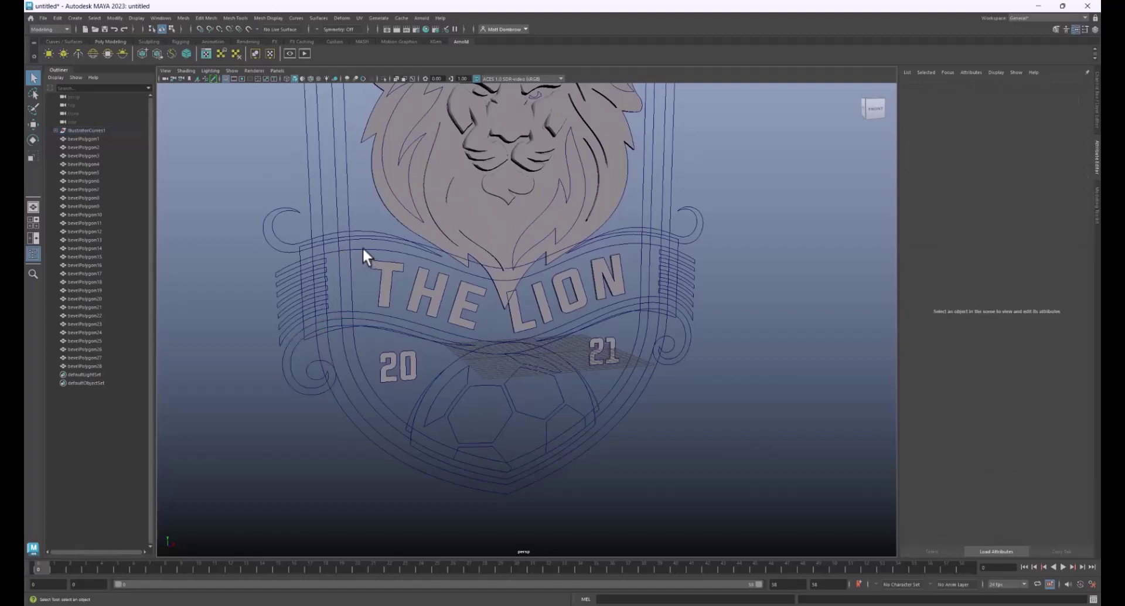
left_click(362, 247)
key("g")
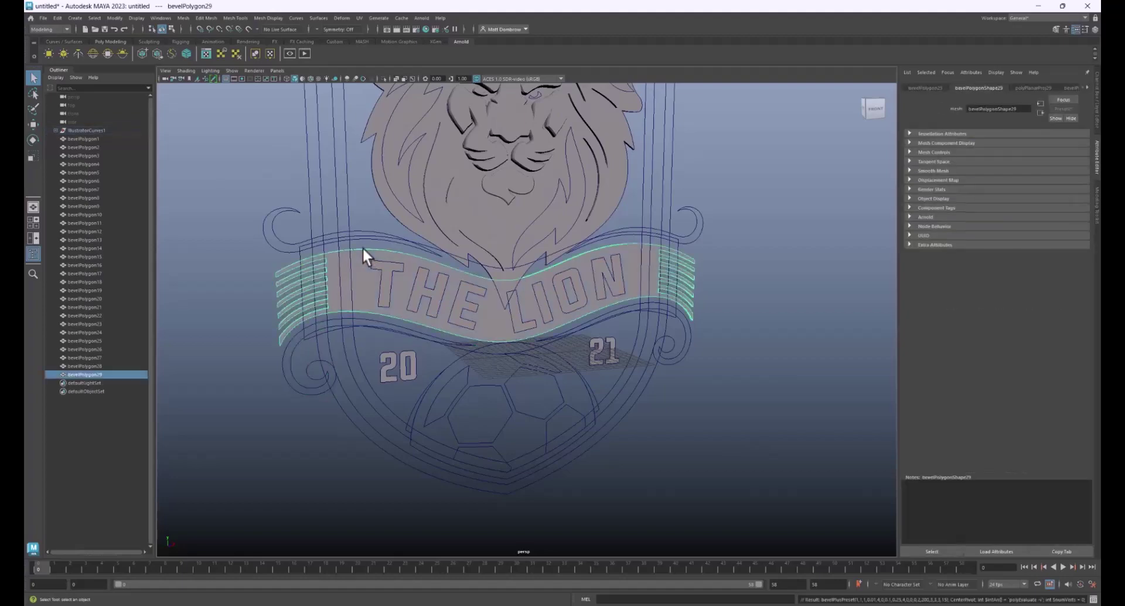
left_click(300, 254)
key("g")
Bevel the inner shield frame curve, then bevel the outer shield frame from its outer and inner curves together.
left_click_drag(328, 184, 375, 272, "alt")
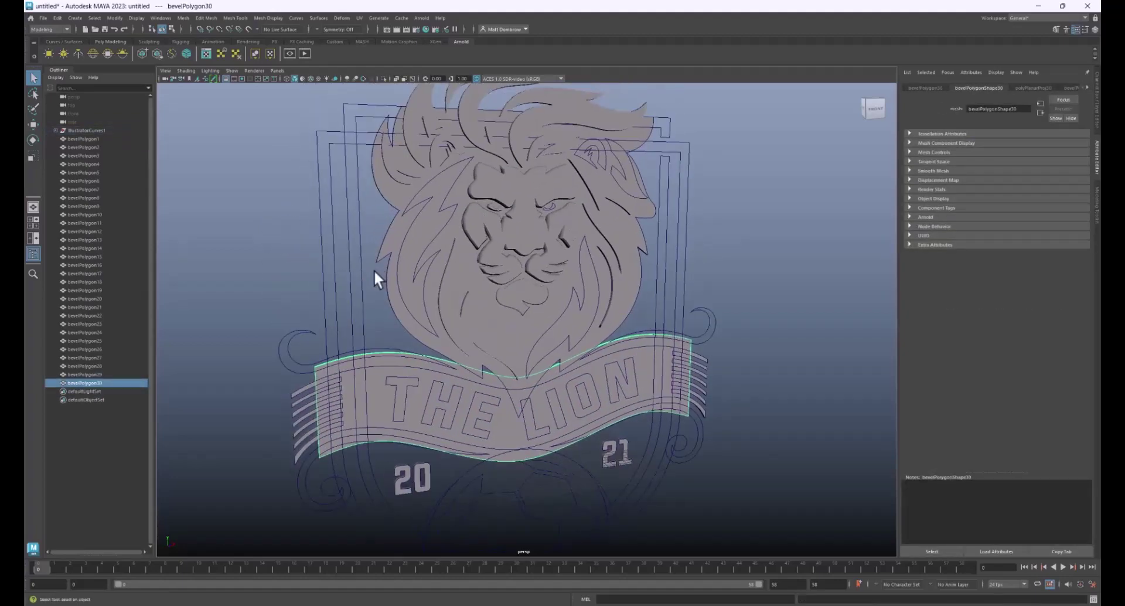
left_click(358, 224)
key("g")
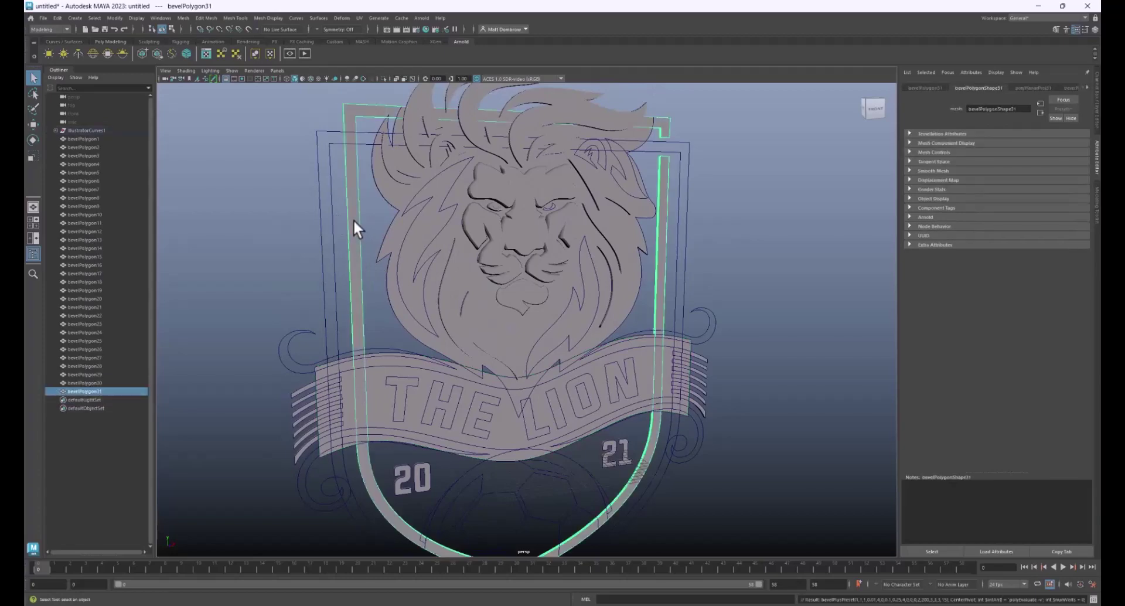
left_click(694, 151)
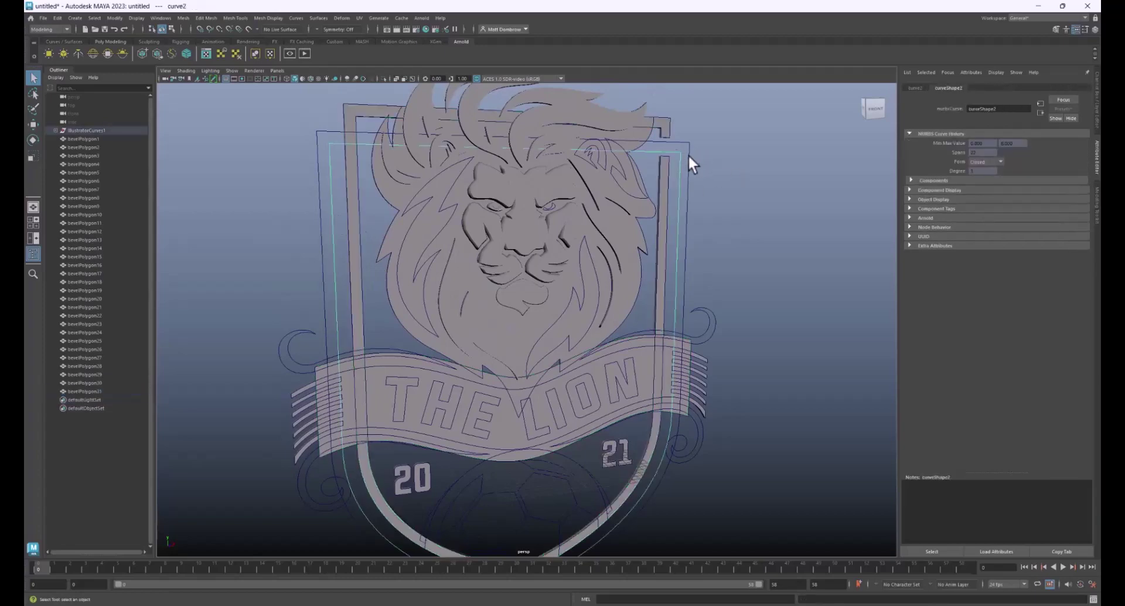
left_click(687, 154)
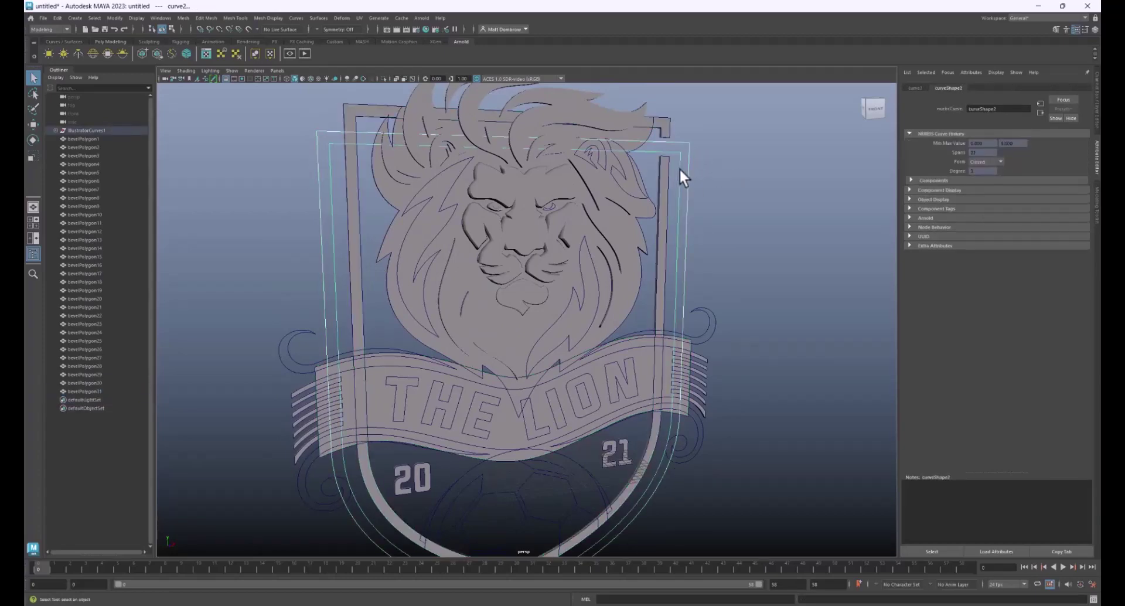
key("g")
Apply the same Bevel Plus to the narrow upper-left and top patches of the soccer ball.
left_click_drag(715, 245, 598, 381, "alt")
middle_click_drag(598, 381, 628, 329, "alt")
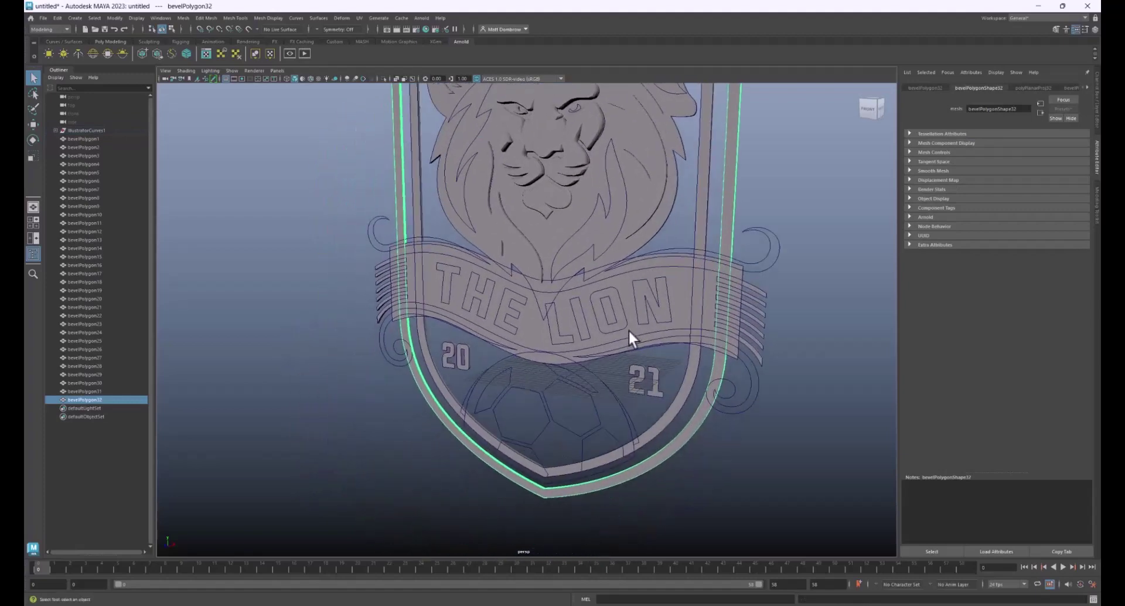
left_click_drag(628, 329, 660, 322, "alt")
left_click(504, 381)
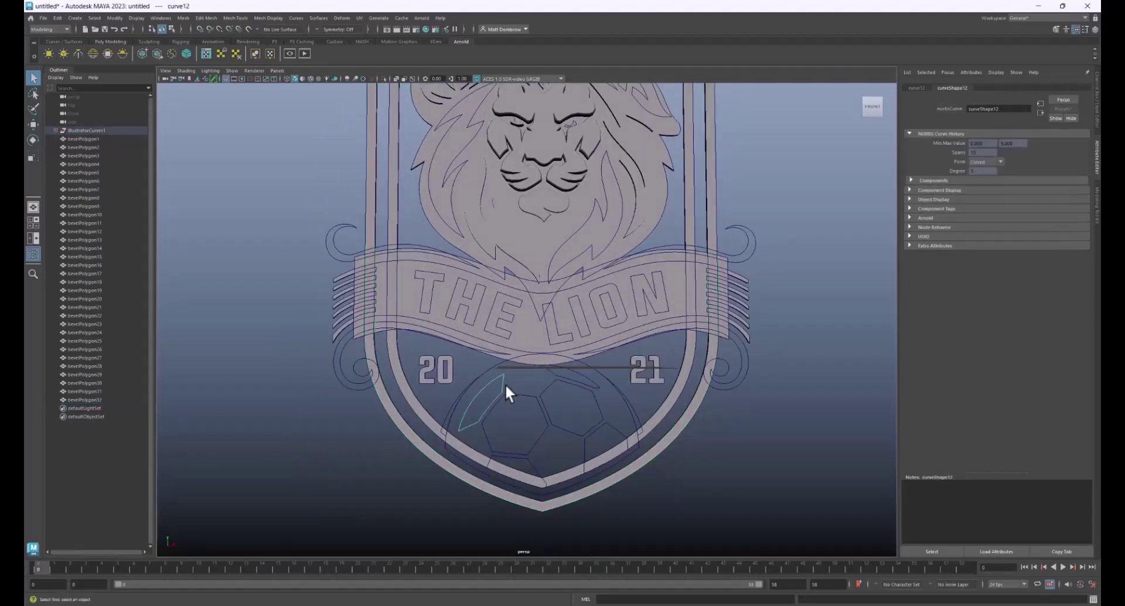
key("g")
left_click(549, 371)
key("g")
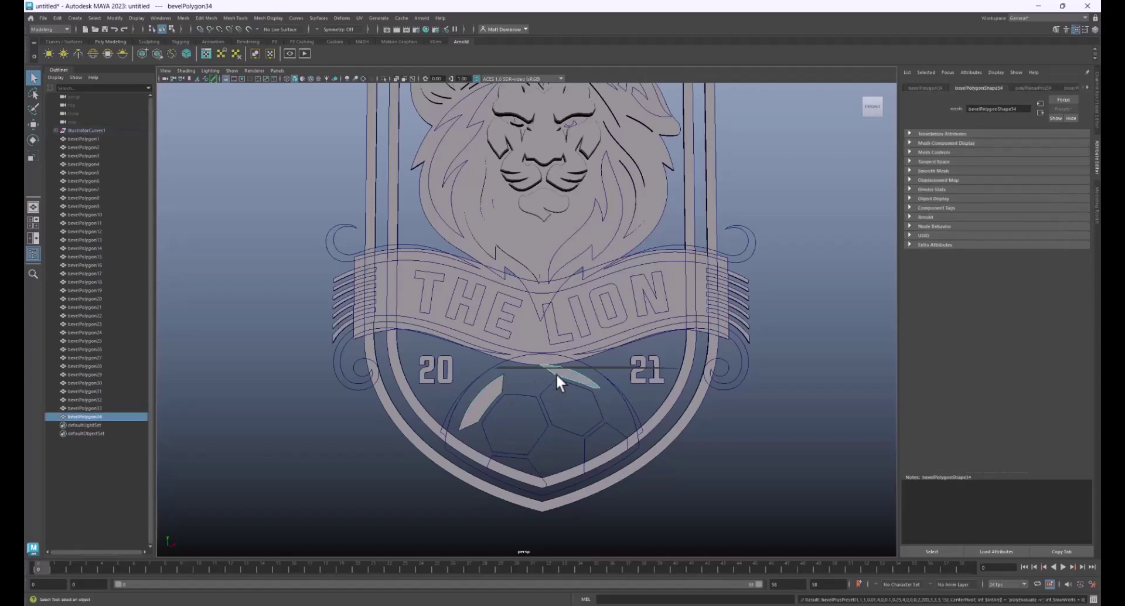
Apply the same Bevel Plus to the two large central patches and the two lower patches of the soccer ball.
left_click(550, 390)
key("g")
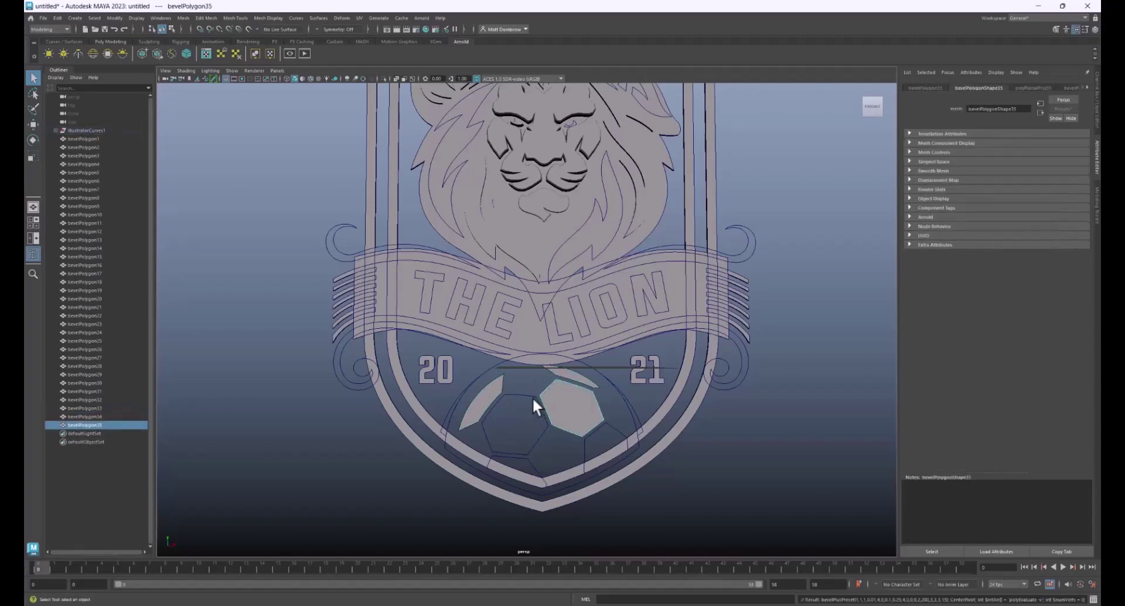
left_click(533, 393)
key("g")
left_click(529, 459)
key("g")
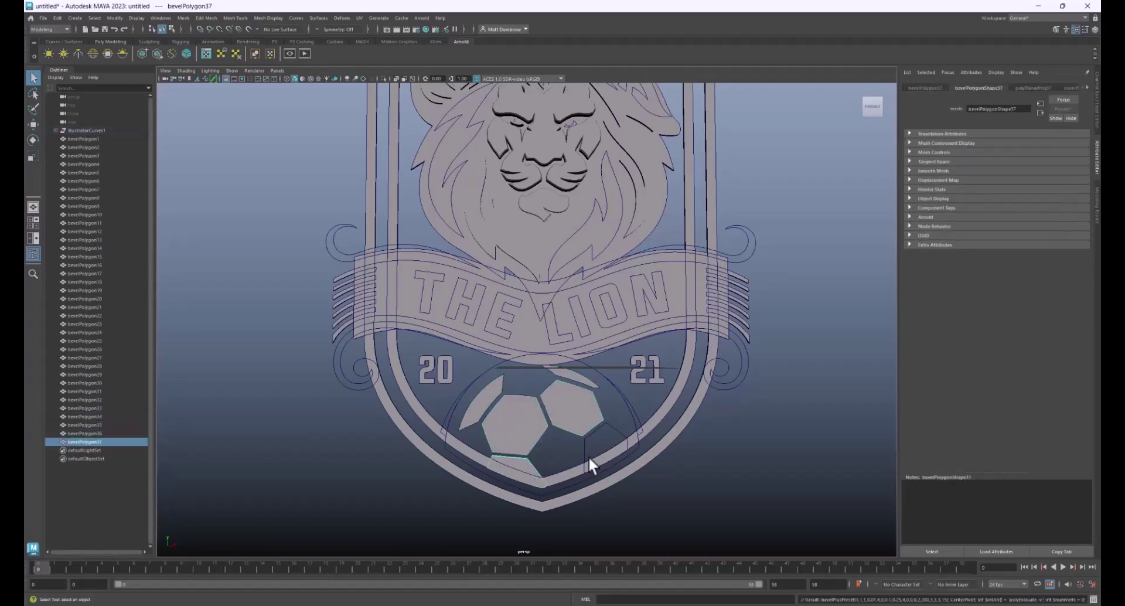
left_click(585, 444)
key("g")
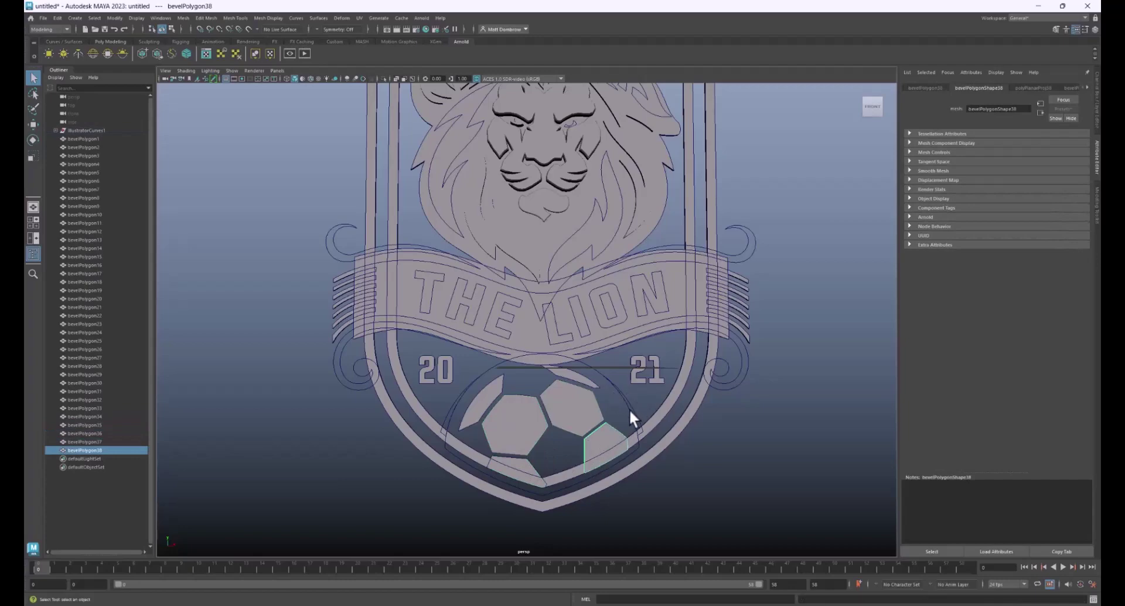
Apply the same Bevel Plus to the soccer ball's main outline and to the narrow curves along its right and left edges.
left_click(627, 409)
key("g")
left_click(635, 413)
key("g")
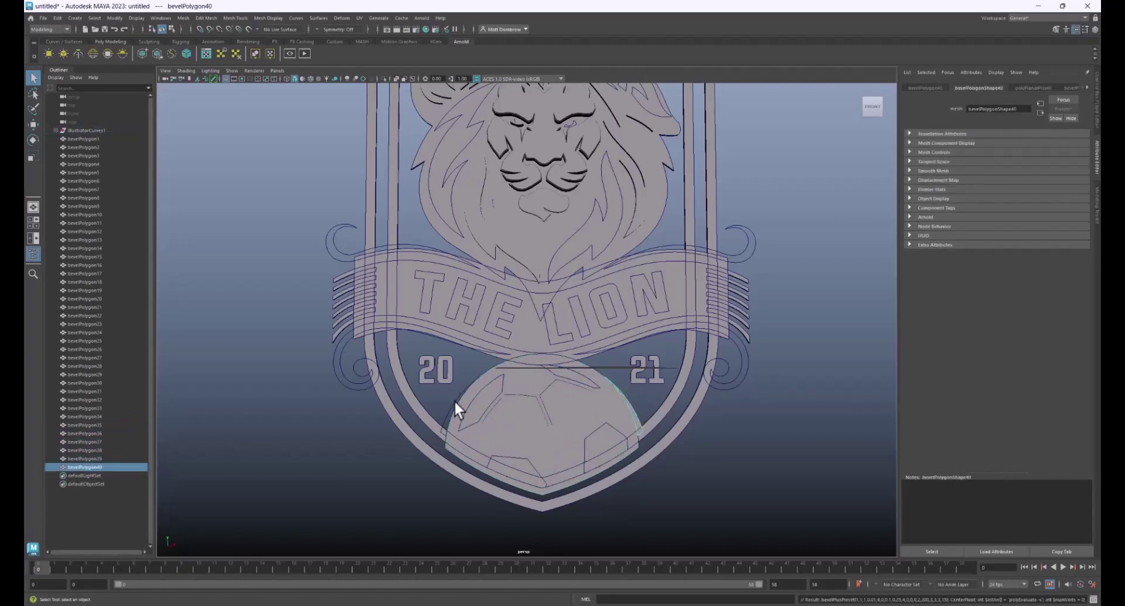
left_click(454, 400)
left_click(448, 409)
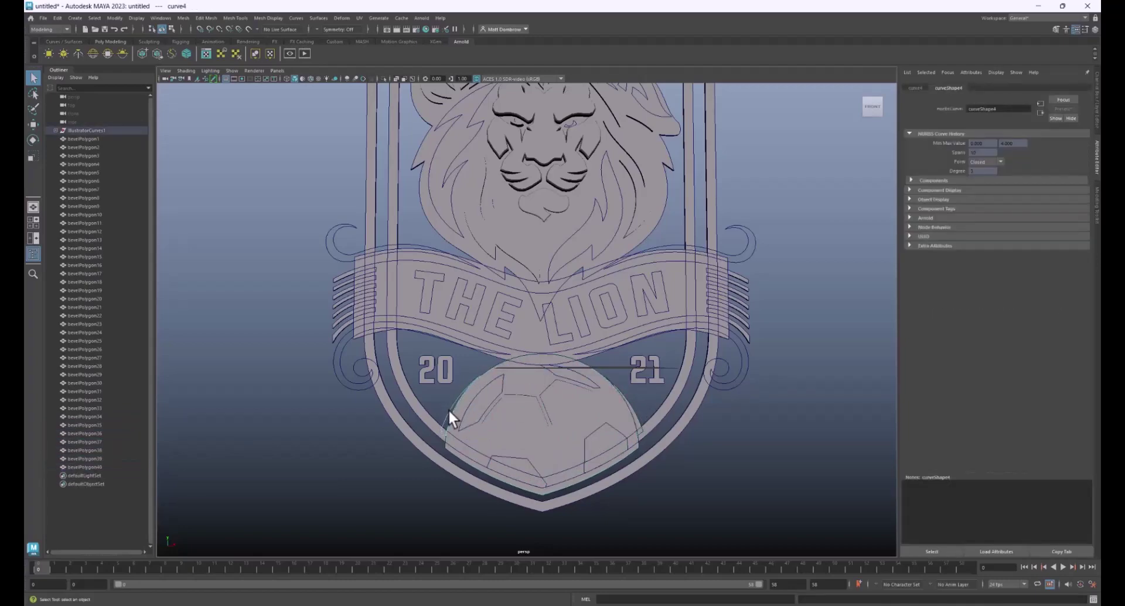
key("g")
left_click_drag(499, 408, 508, 413, "alt")
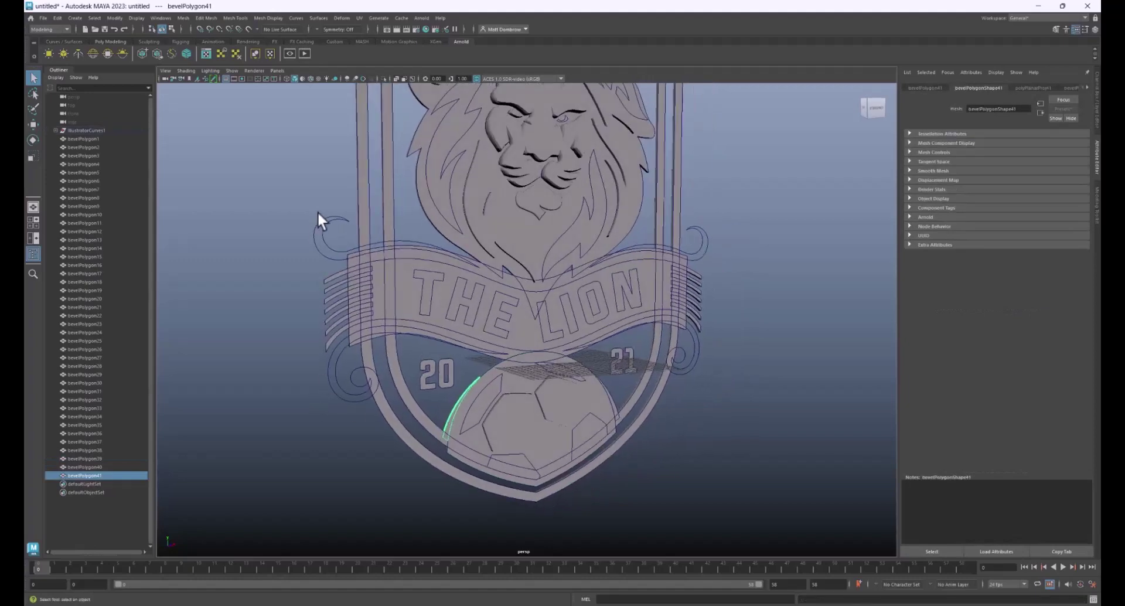
Apply the same Bevel Plus to the four curled scroll ornaments above and below both ends of the banner.
left_click(334, 241)
key("g")
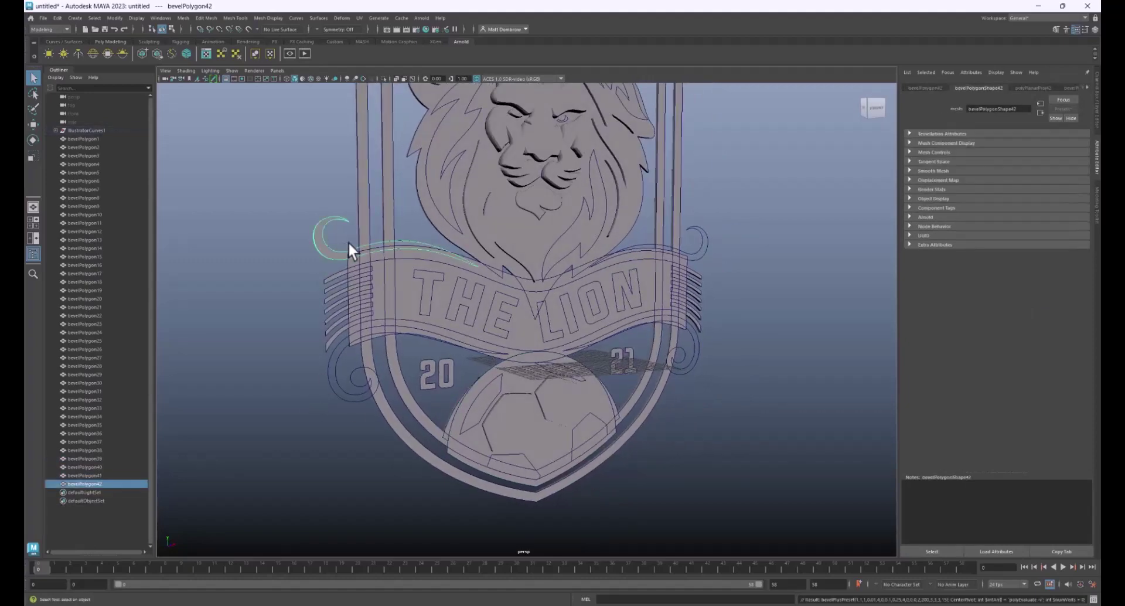
left_click(709, 246)
key("g")
left_click(689, 352)
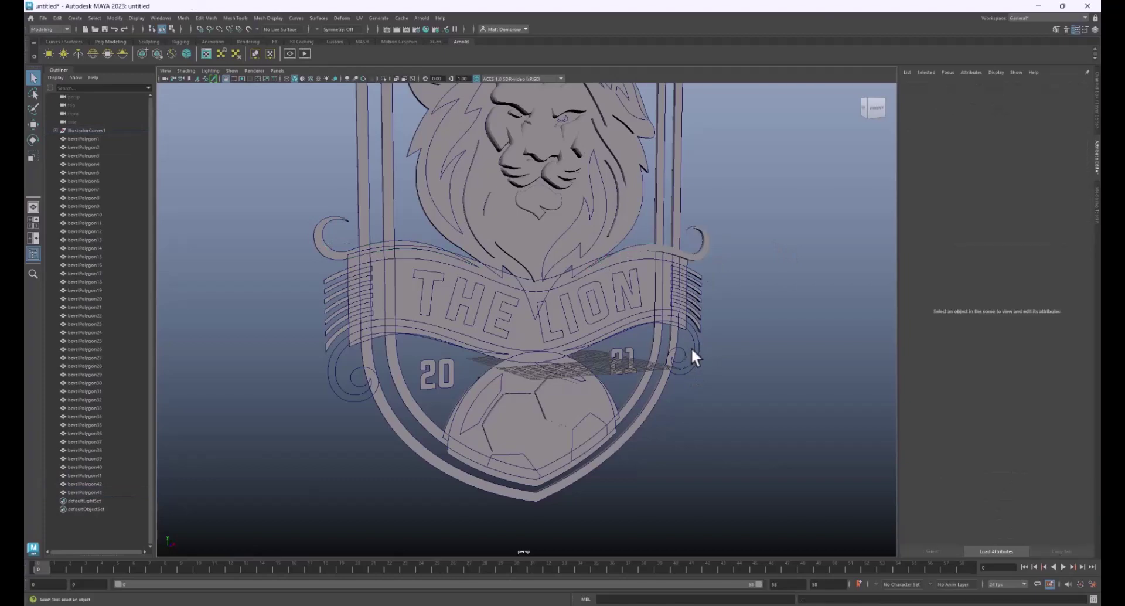
key("g")
left_click_drag(319, 376, 343, 384)
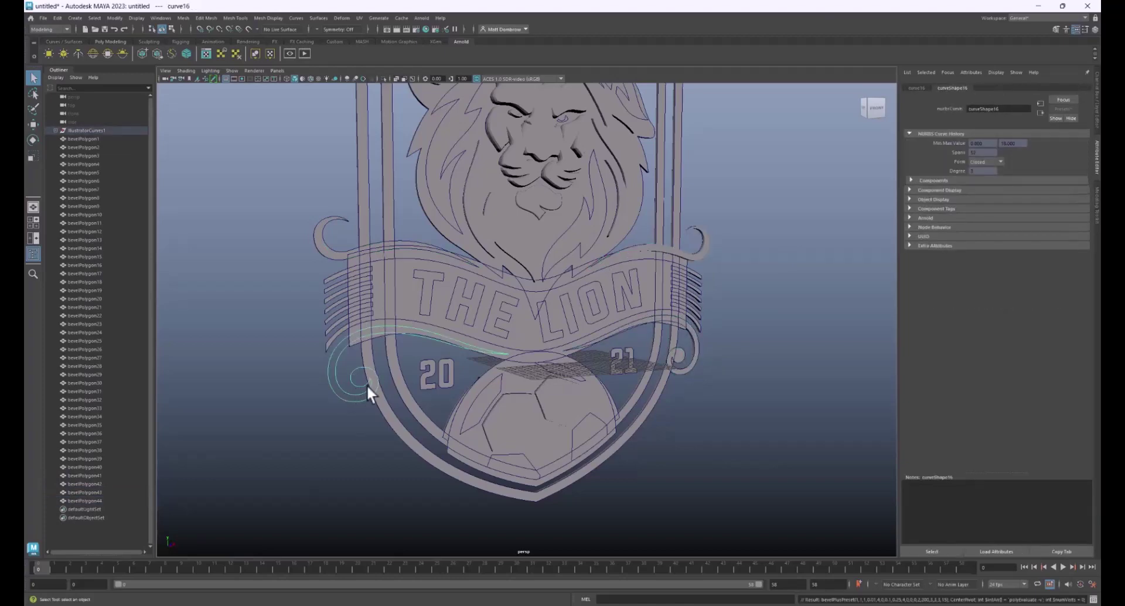
key("g")
mouse_move(412, 383)
left_mouse_down("alt")
mouse_move(455, 389)
mouse_move(394, 386)
left_mouse_up("alt")
left_click(726, 428)
Select the left central patch of the soccer ball and show wireframe on shaded surfaces to inspect its bevel.
left_click_drag(725, 428, 620, 385, "alt")
left_click_drag(571, 324, 658, 327, "alt")
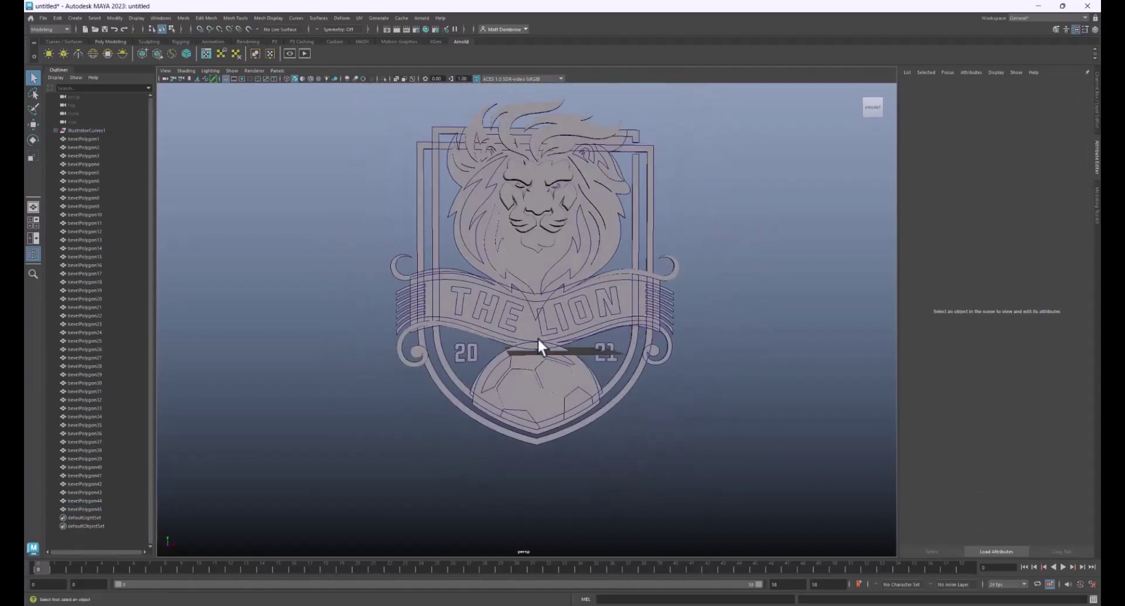
scroll(537, 336, "up", 4)
left_click_drag(539, 364, 563, 457, "alt")
middle_click_drag(528, 448, 459, 314, "alt")
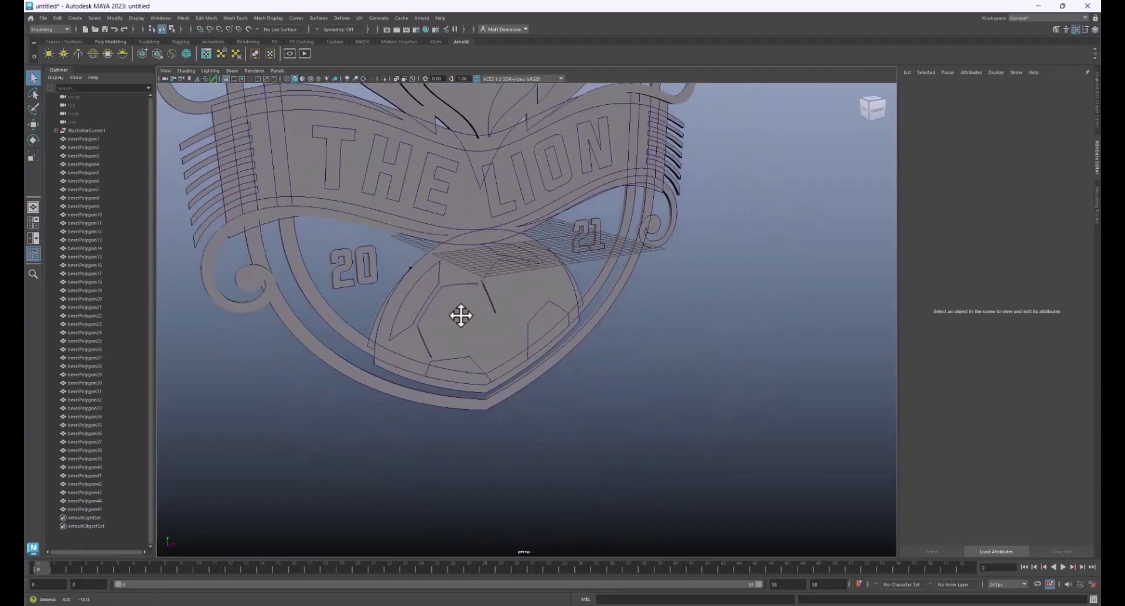
left_click_drag(459, 314, 512, 334, "alt")
left_click(505, 350)
scroll(465, 351, "up", 3)
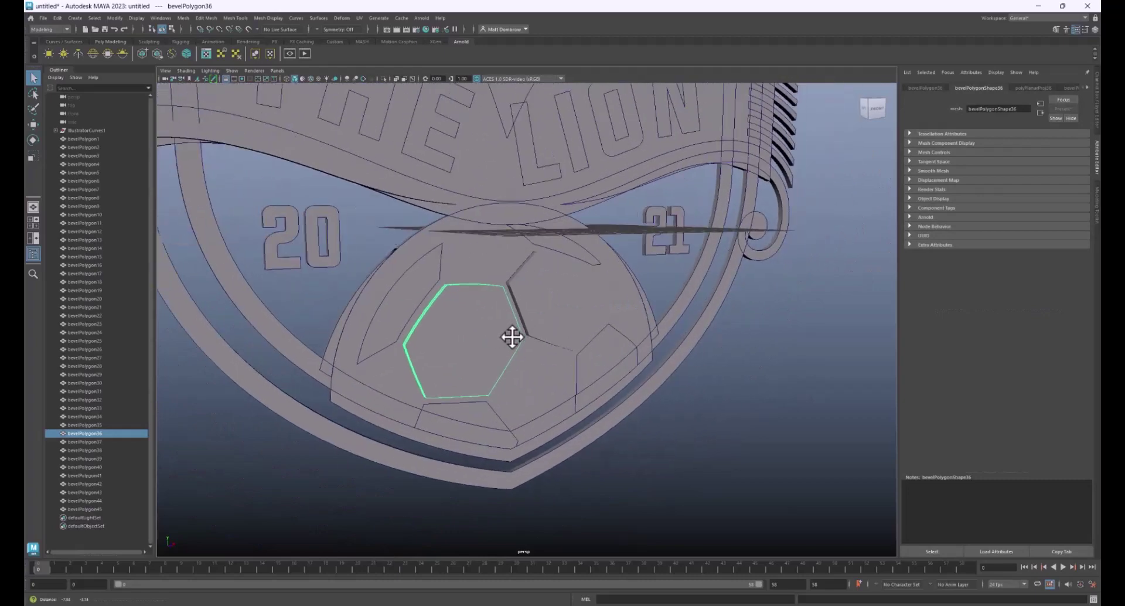
scroll(557, 339, "up", 4)
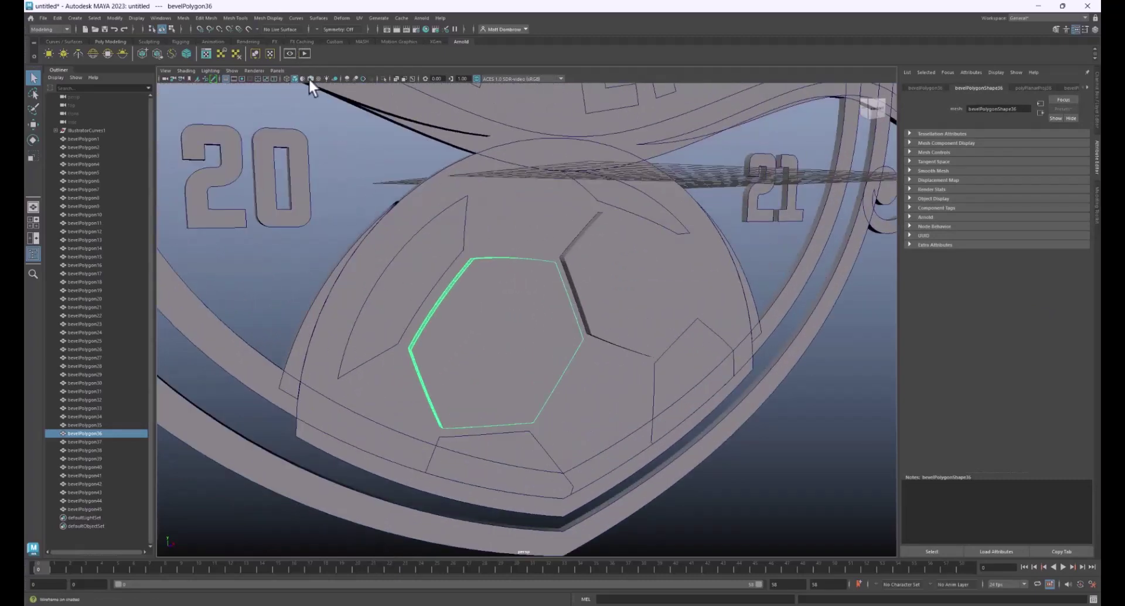
left_click(309, 78)
left_click_drag(469, 263, 505, 294, "alt")
scroll(506, 310, "up", 5)
scroll(506, 314, "down", 5)
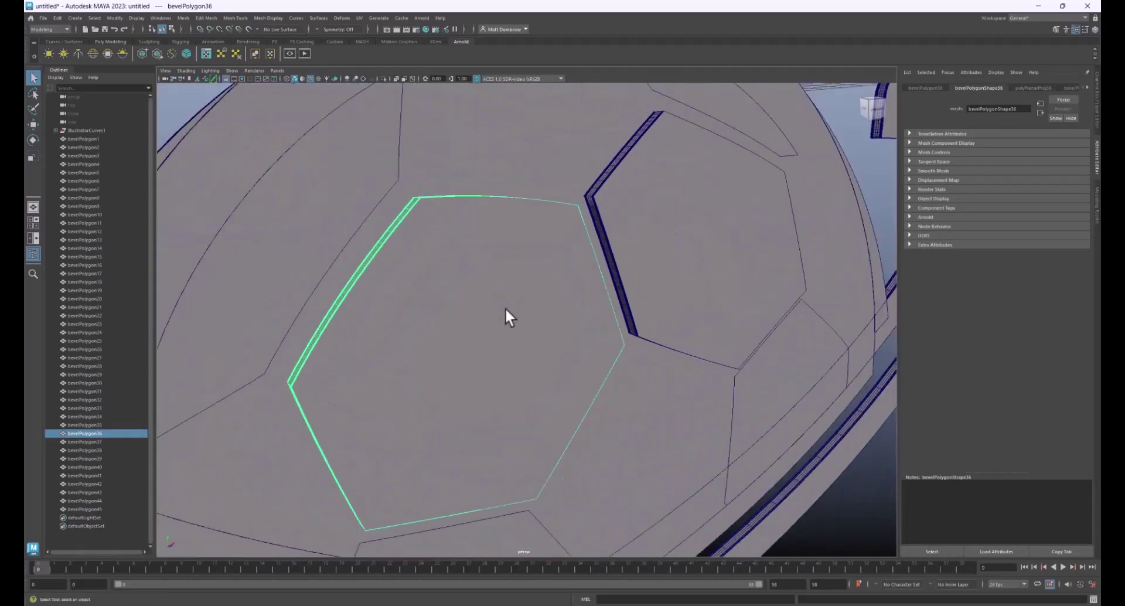
Set the Bevel Width of the ball's two large central patches to 0.2.
left_click(1065, 88)
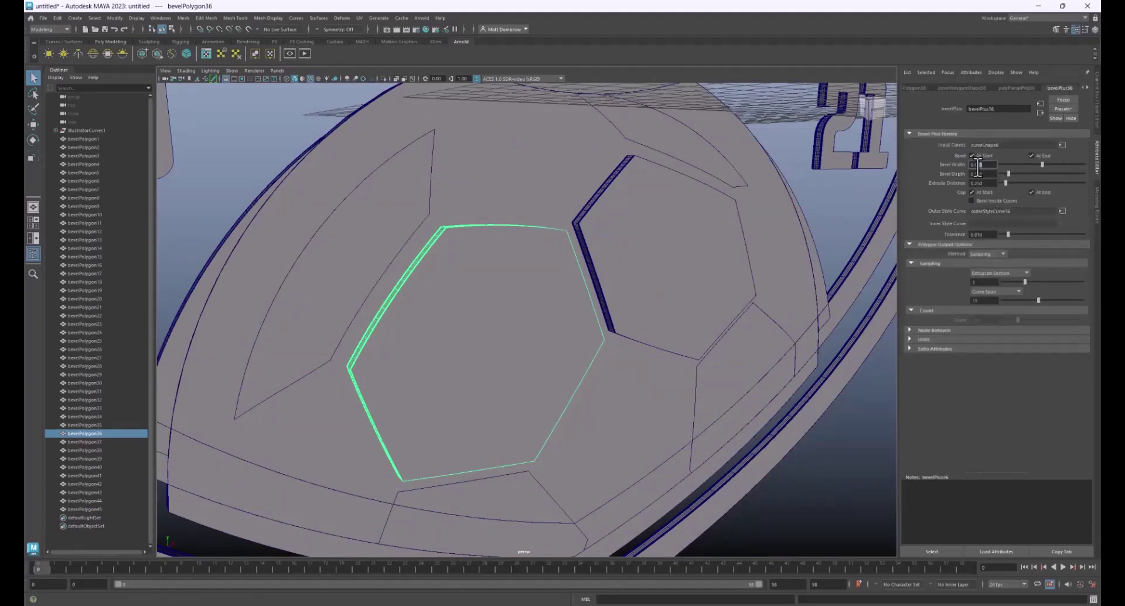
left_click_drag(1048, 163, 1049, 162)
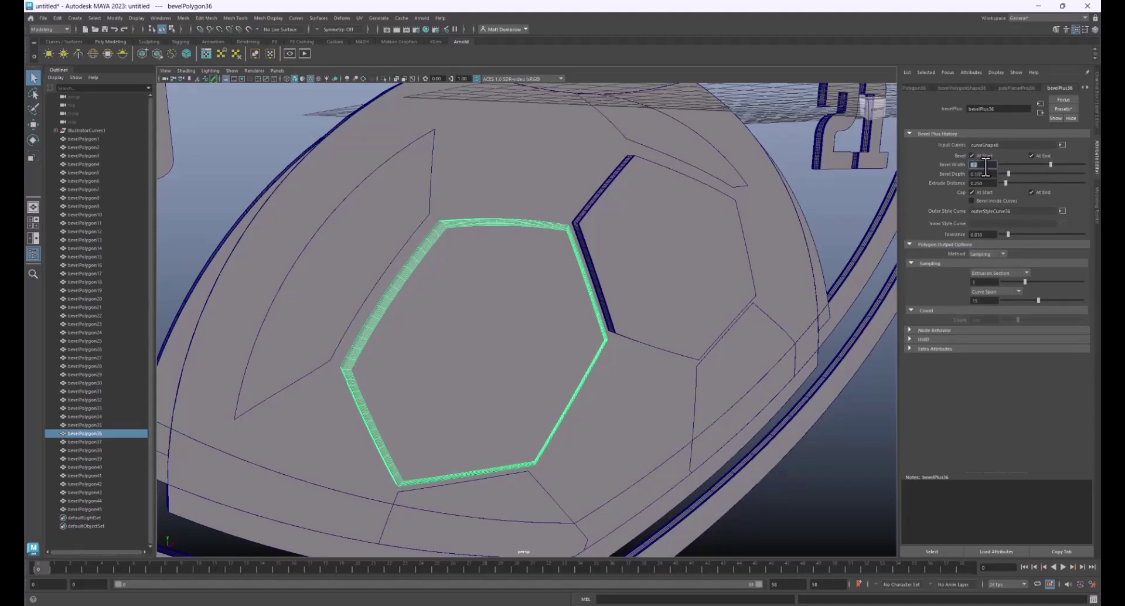
left_click(686, 292)
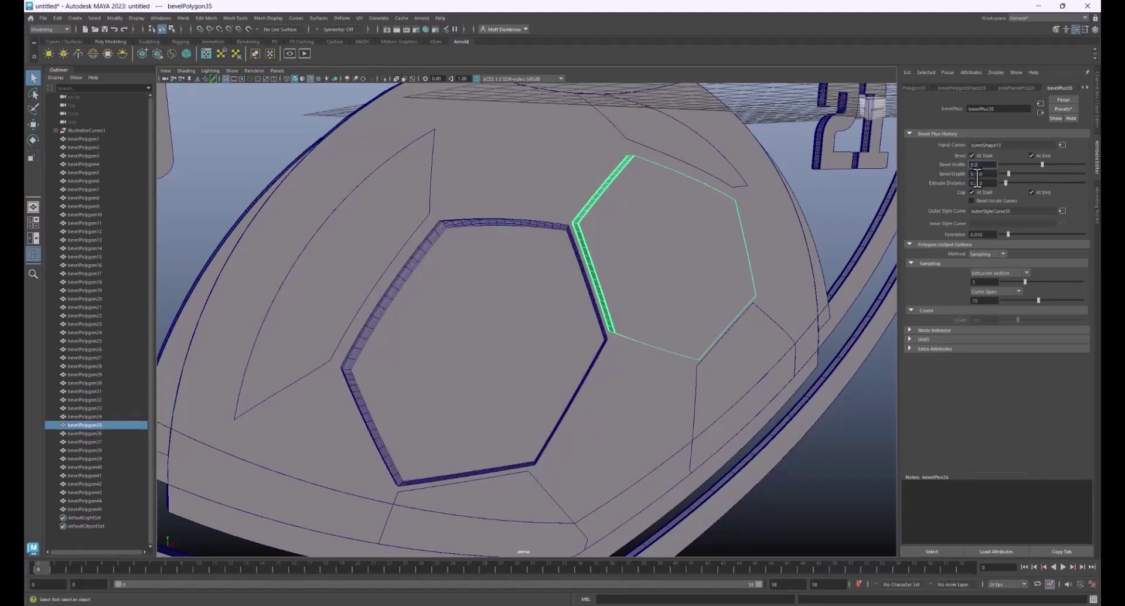
key("Tab")
Set the Bevel Width of the ball's two lower patches, narrow upper-left patch and top patch to 0.2.
left_click(749, 421)
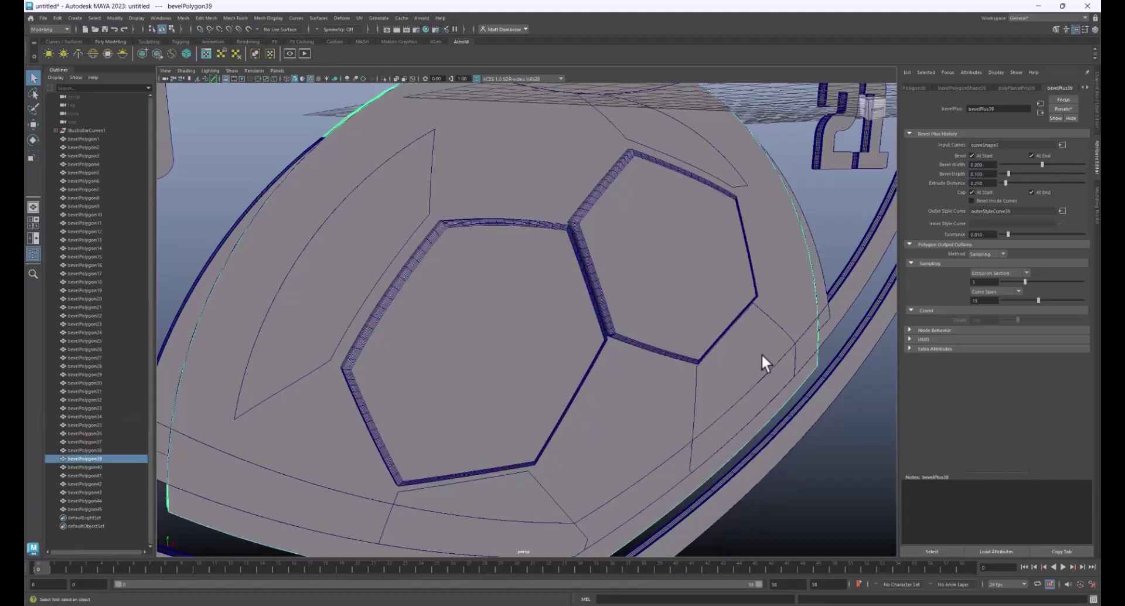
left_click(782, 325)
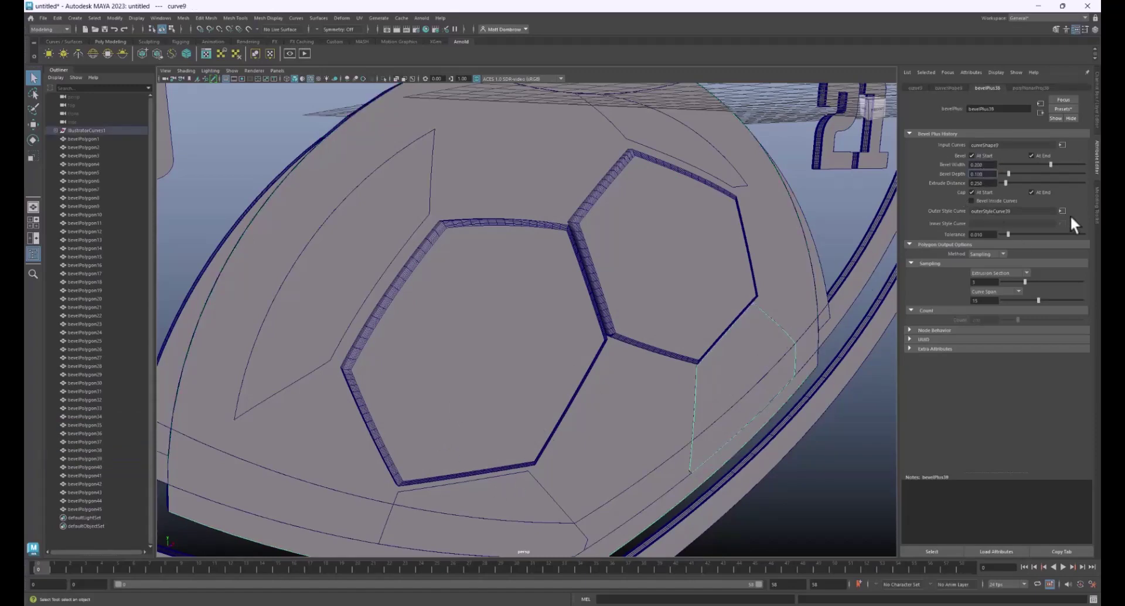
middle_click_drag(720, 357, 693, 304, "alt")
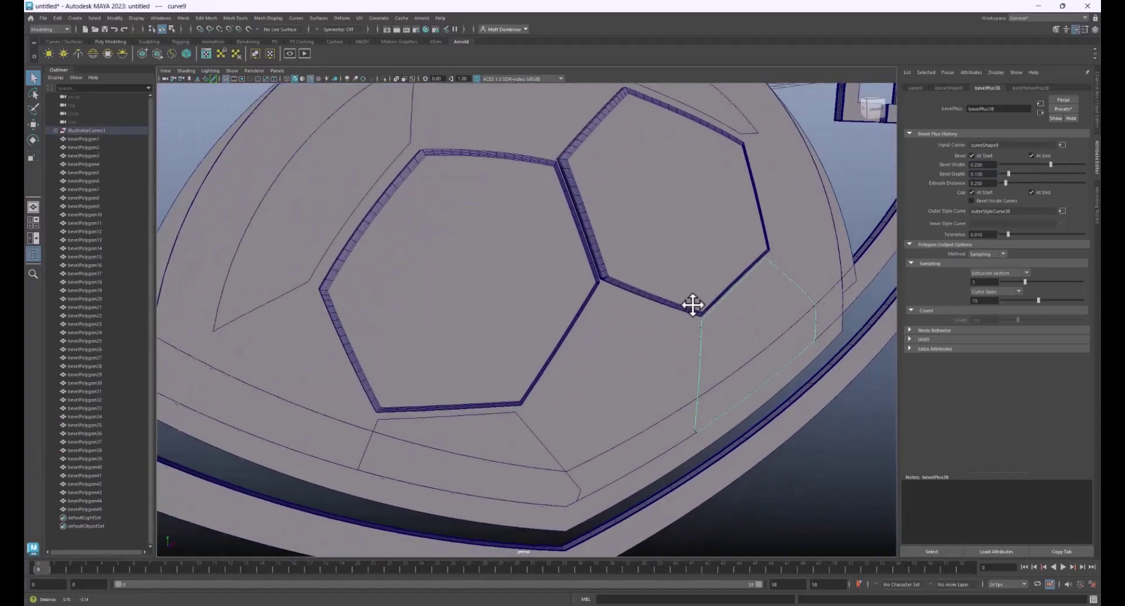
left_click(532, 434)
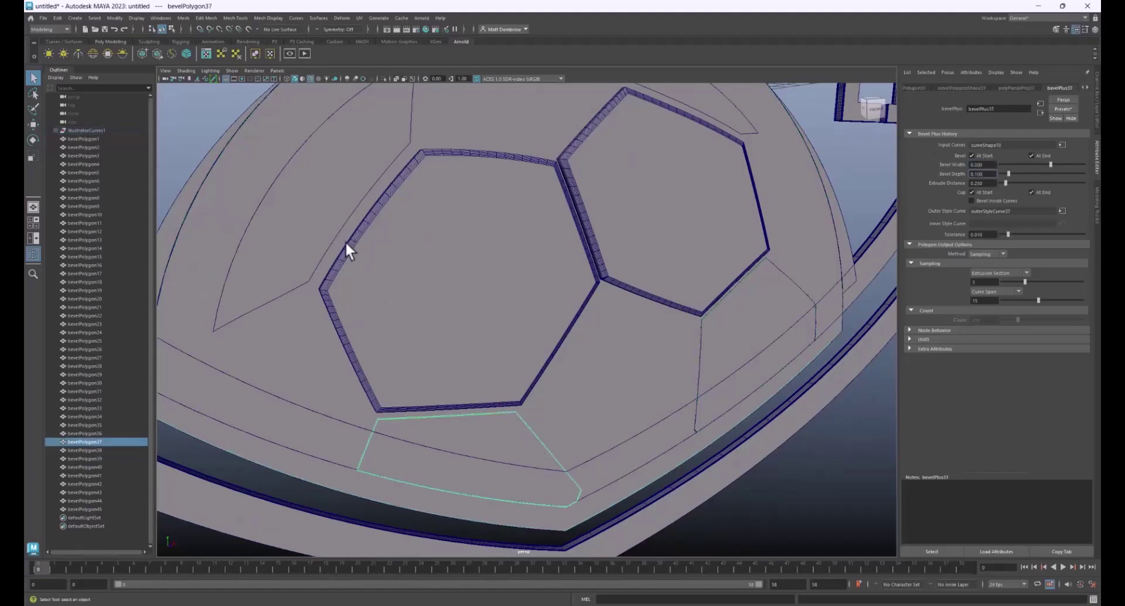
left_click(342, 220)
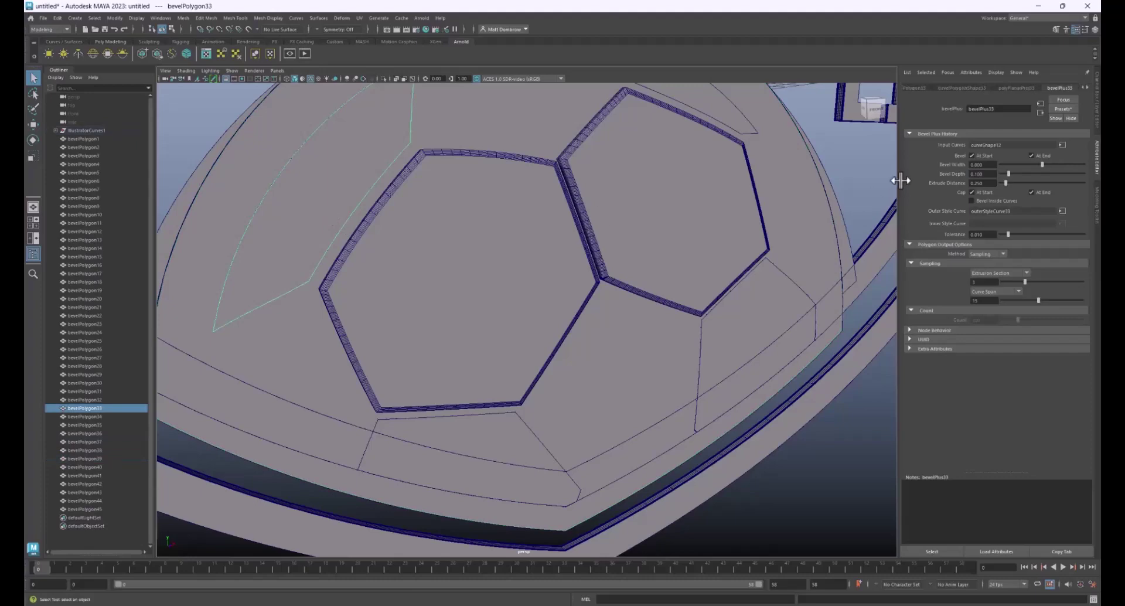
left_click(758, 117)
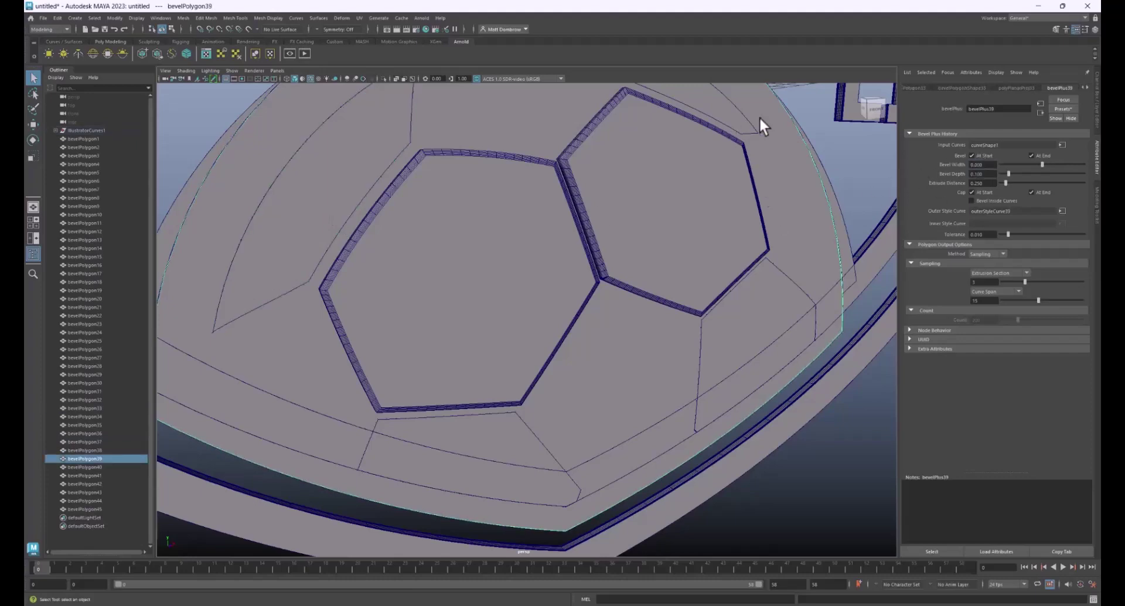
left_click(743, 126)
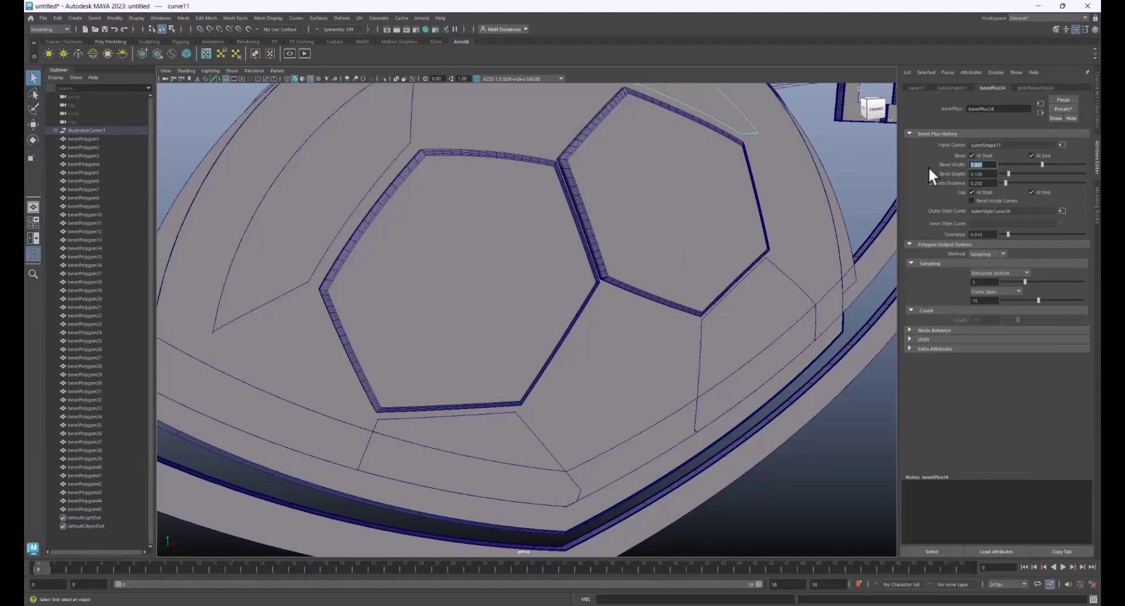
type("0.2")
key("Tab")
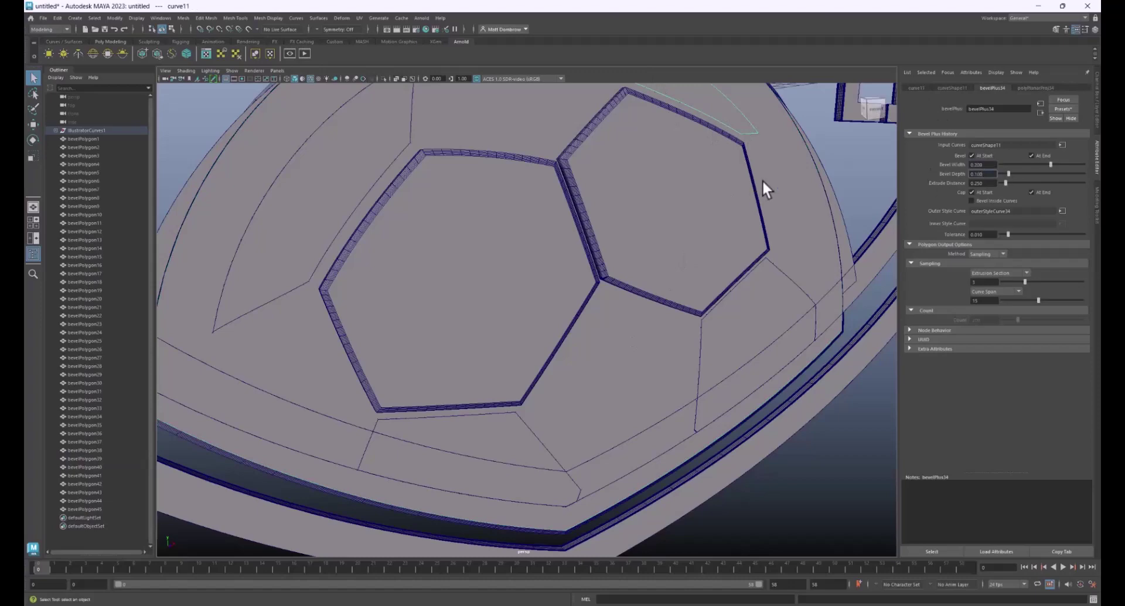
Set the ball outline's Bevel Width to 0.2 and move it back along the Z axis behind the patches.
left_click_drag(750, 178, 621, 311, "alt")
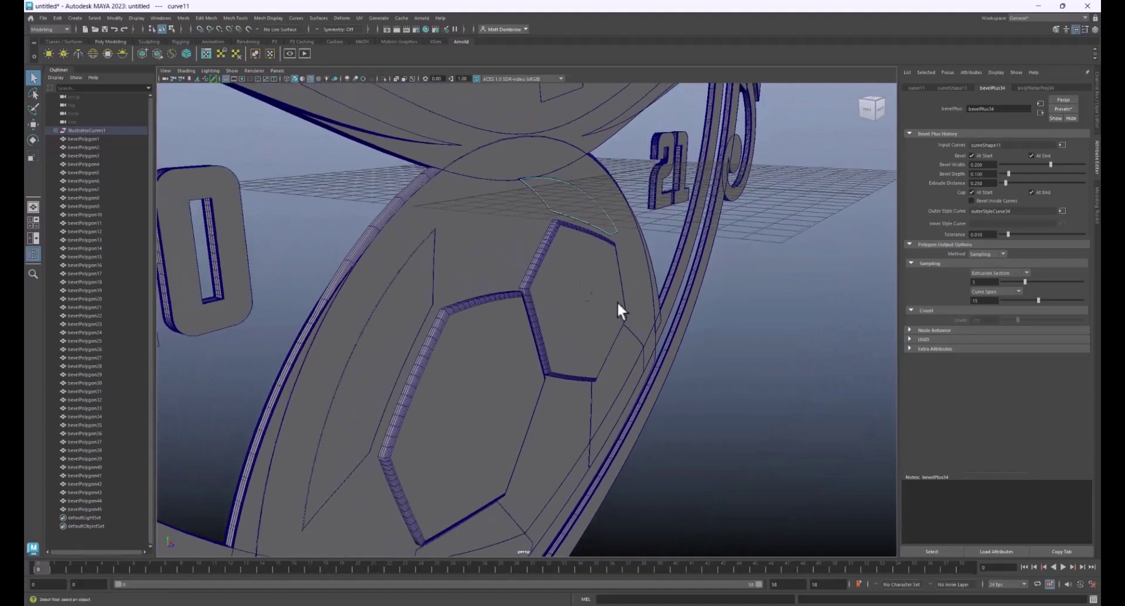
left_click(445, 217)
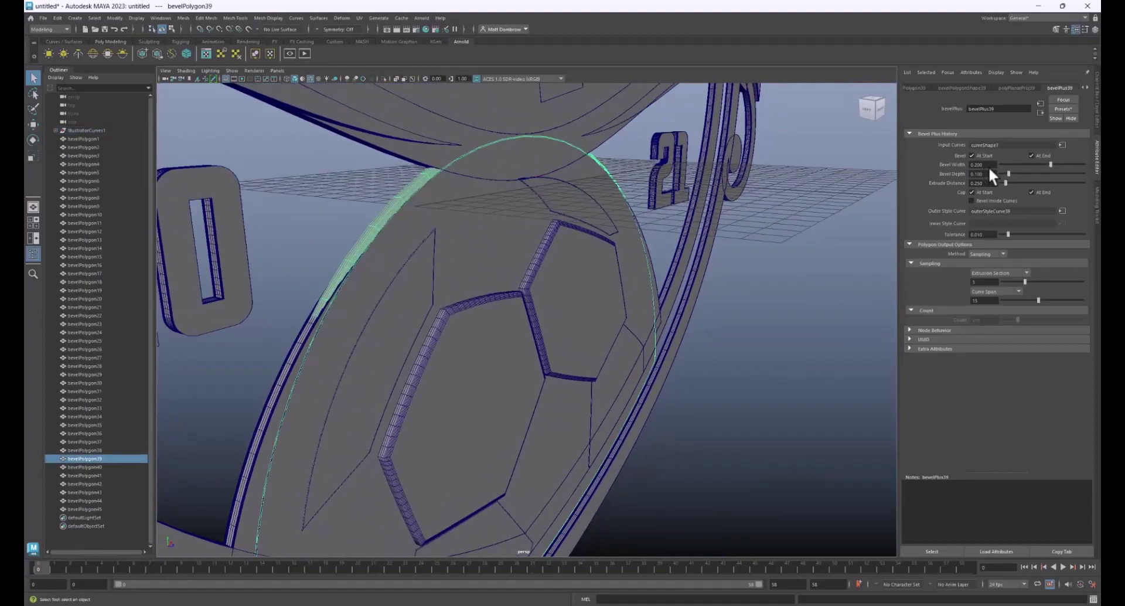
key("w")
left_click_drag(557, 385, 581, 322)
key("w")
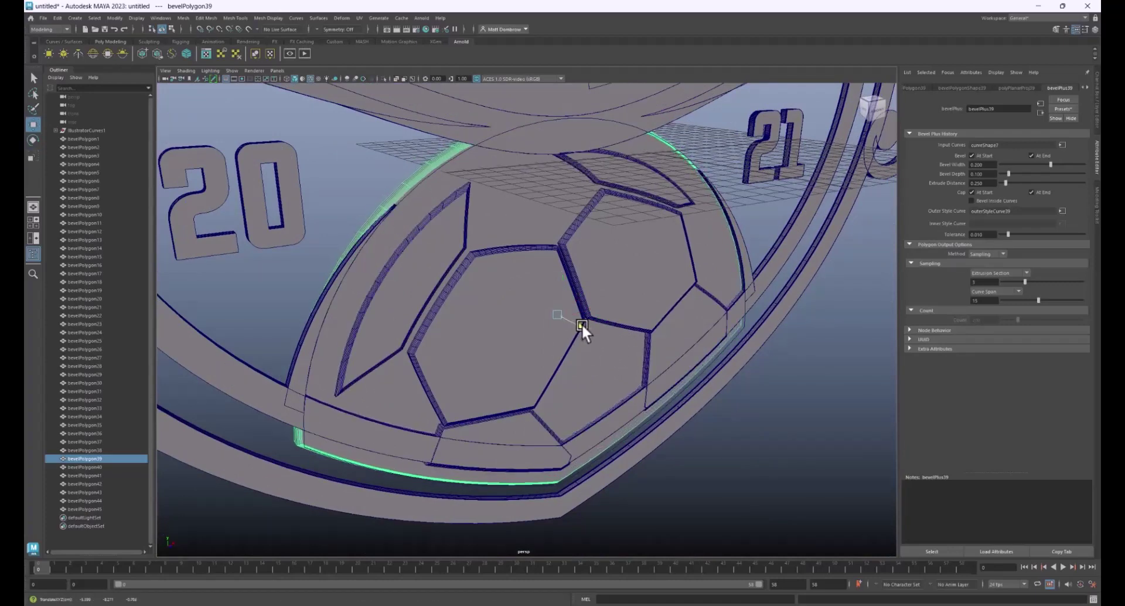
left_click(855, 312)
left_click_drag(856, 312, 786, 342, "alt")
scroll(700, 302, "down", 5)
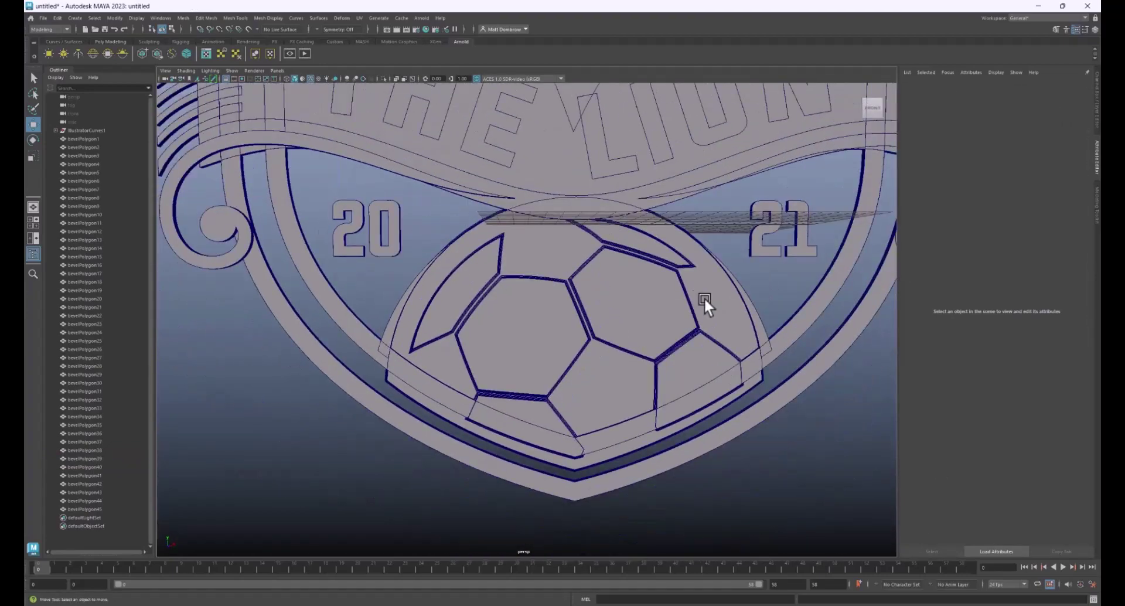
scroll(711, 298, "up", 3)
left_click_drag(560, 483, 644, 465, "alt")
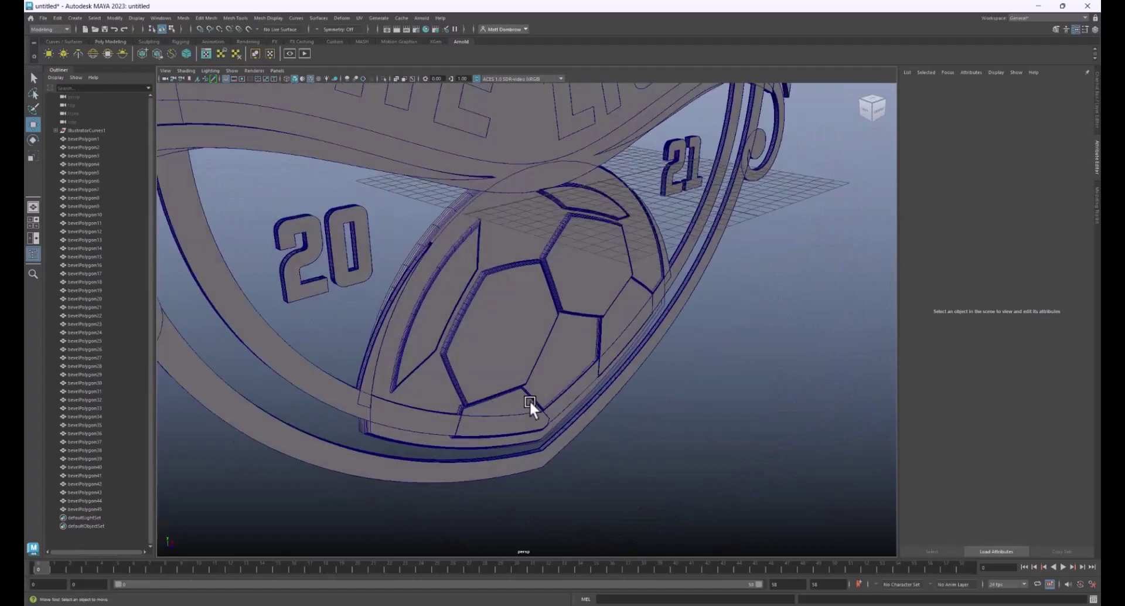
Try to move the inner shield frame along the Z axis on its own.
left_click_drag(443, 423, 484, 426)
left_click(303, 344)
left_click(284, 346)
scroll(562, 381, "down", 3)
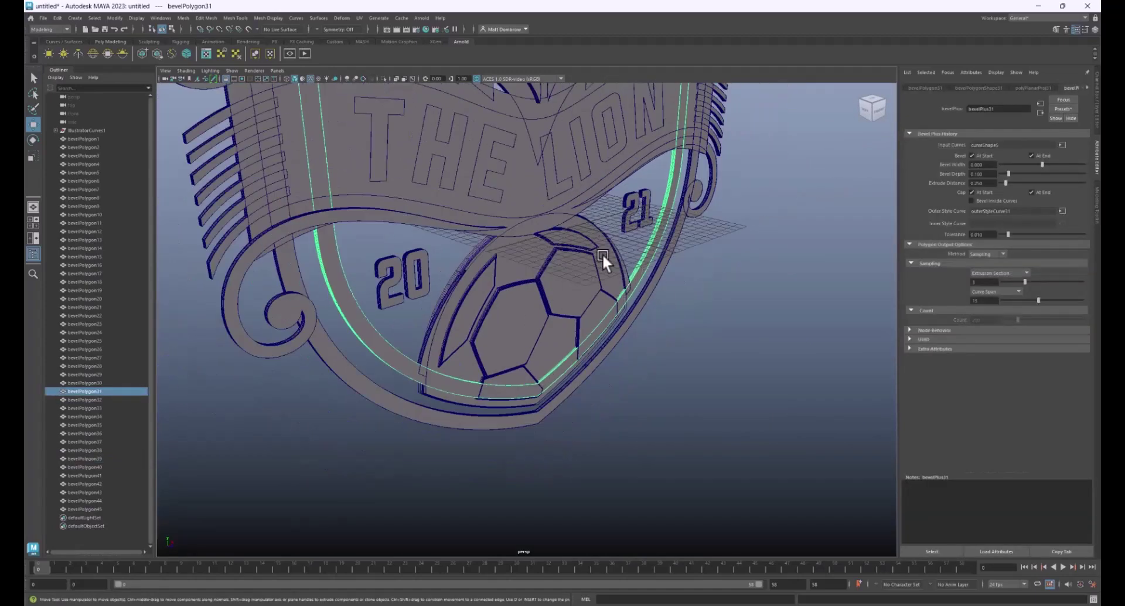
scroll(603, 254, "down", 4)
middle_click_drag(599, 215, 604, 257, "alt")
left_click_drag(561, 225, 565, 223)
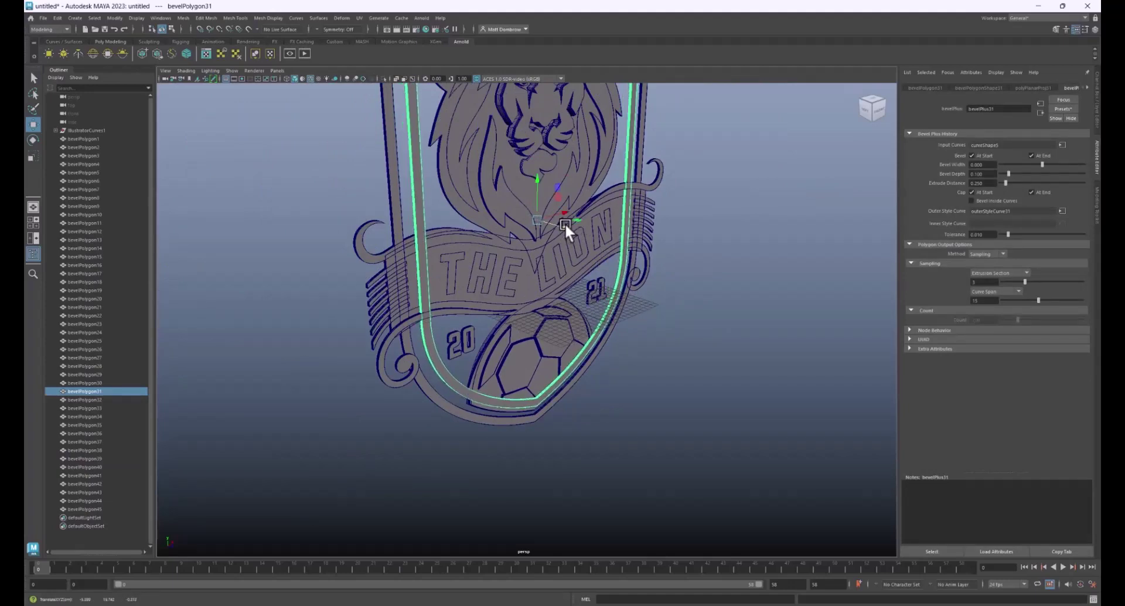
key("ctrl+z")
Select all the soccer ball pieces together with the inner shield frame and move them slightly along the Z axis.
left_click_drag(483, 333, 545, 379)
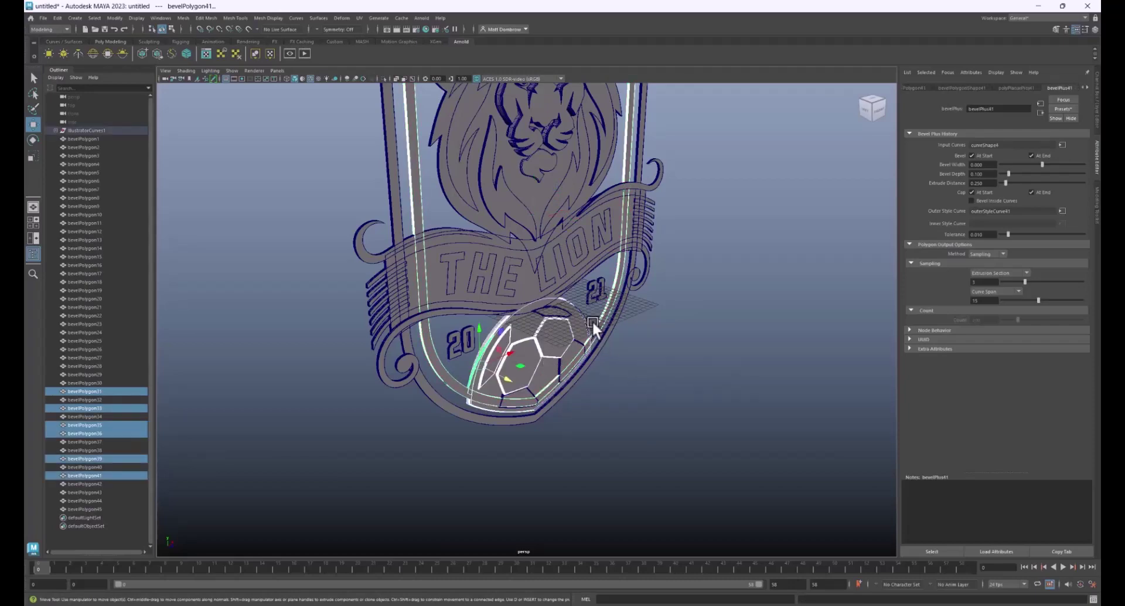
left_click(552, 316, "shift")
left_click(519, 391, "shift")
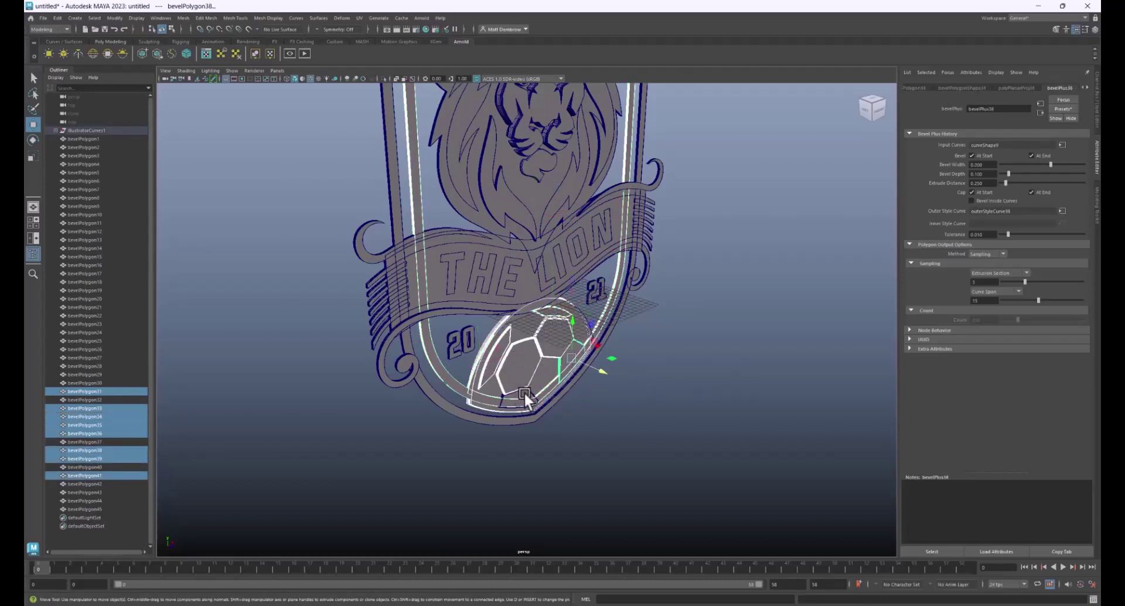
left_click(524, 400, "shift")
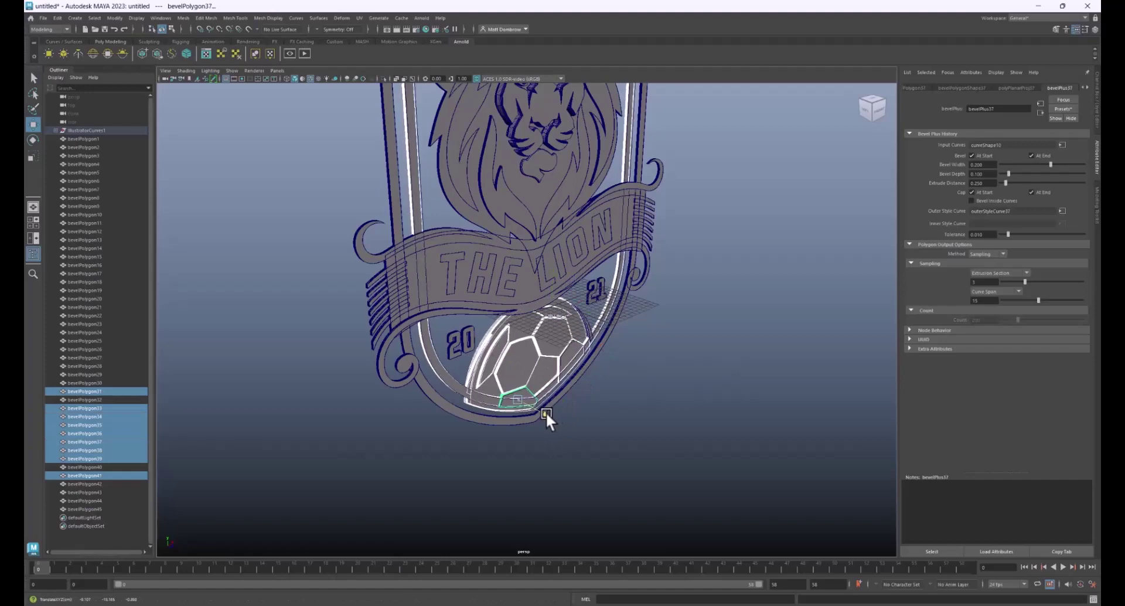
left_click(662, 389)
Set the Bevel Width of the banner's lower-right scroll to about 0.137.
scroll(704, 352, "down", 2)
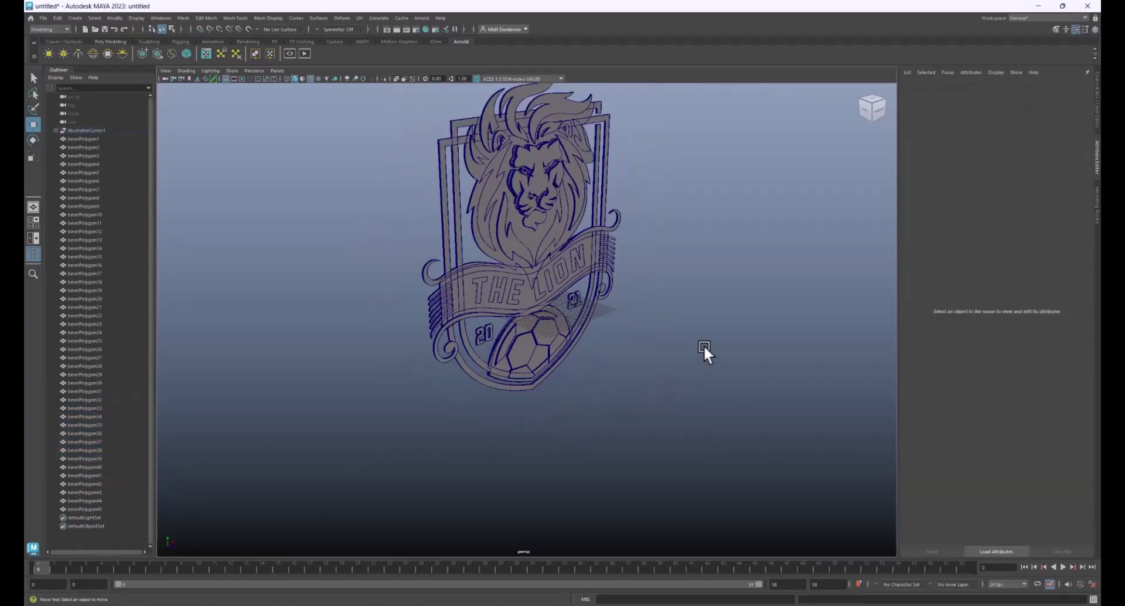
left_click_drag(705, 352, 668, 376, "alt")
middle_click_drag(505, 191, 476, 234, "alt")
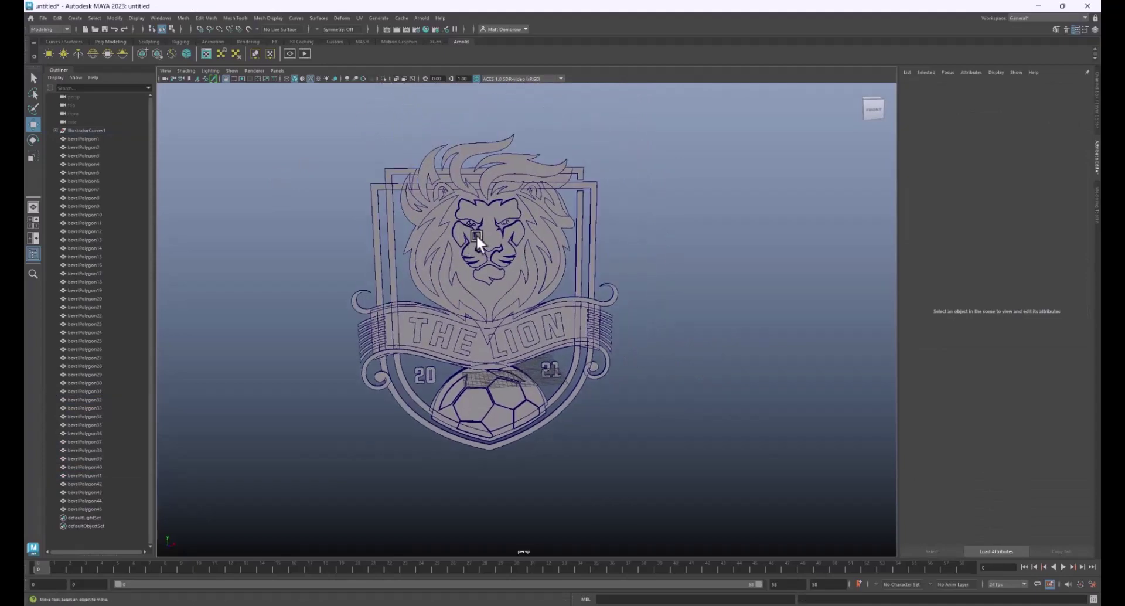
left_click(384, 372)
scroll(373, 370, "up", 5)
middle_click_drag(734, 430, 665, 378, "alt")
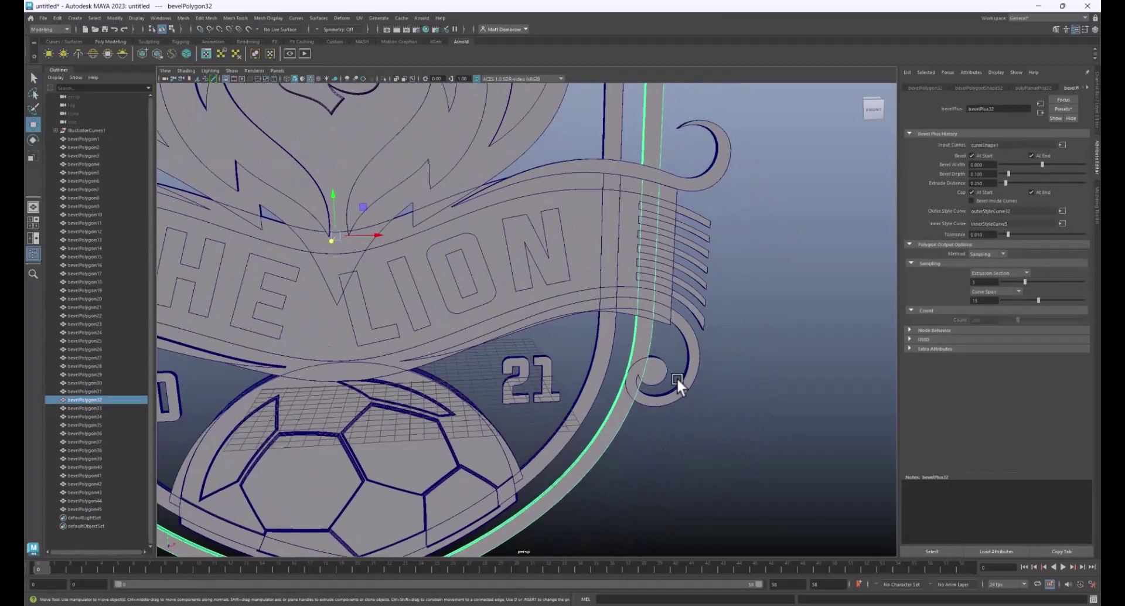
left_click(661, 378)
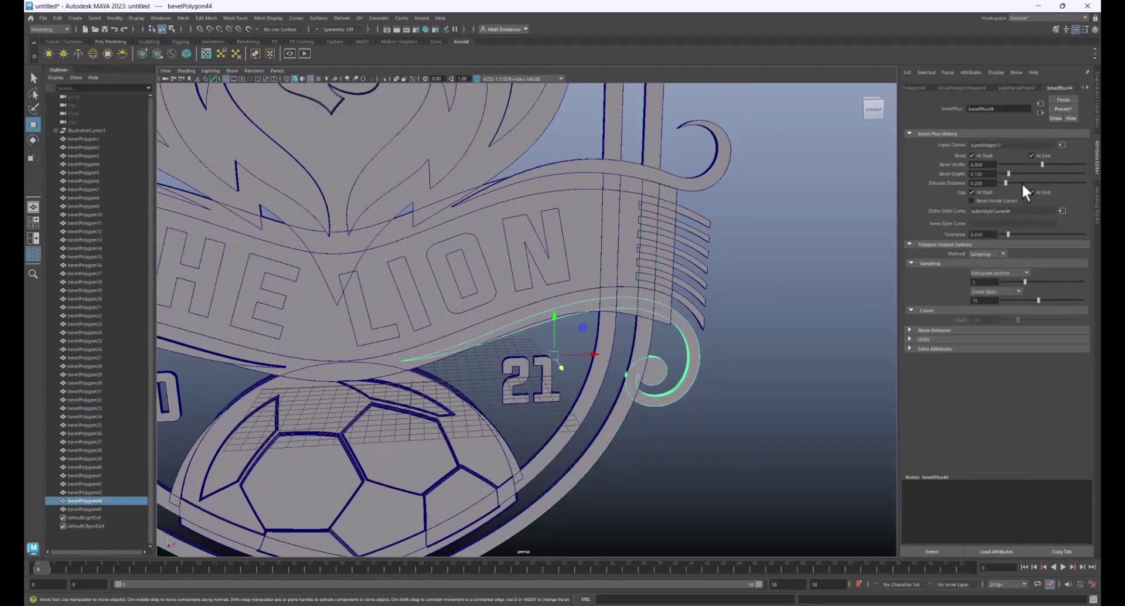
left_click_drag(1045, 165, 1047, 161)
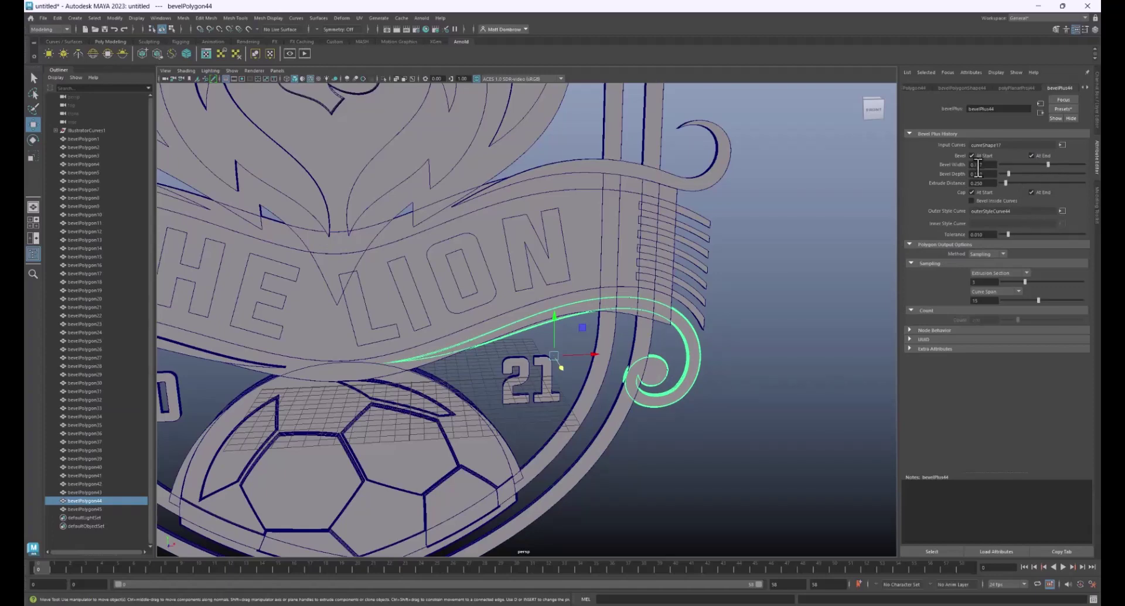
Set the Bevel Width of the banner's upper-right scroll and both left scrolls to 0.137.
left_click(692, 185)
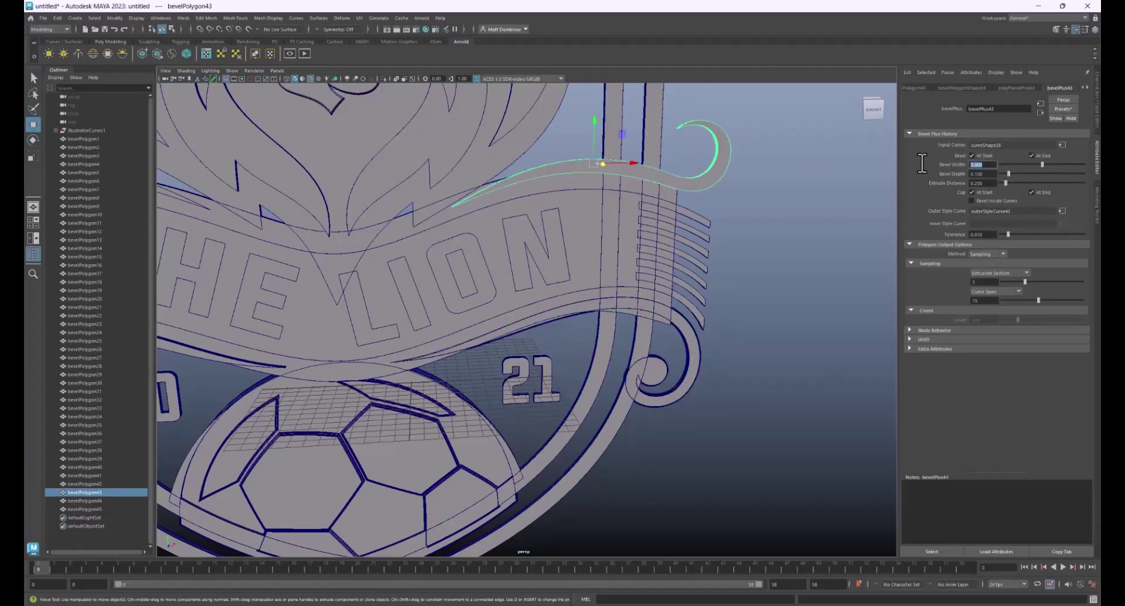
left_click_drag(414, 333, 725, 281, "alt")
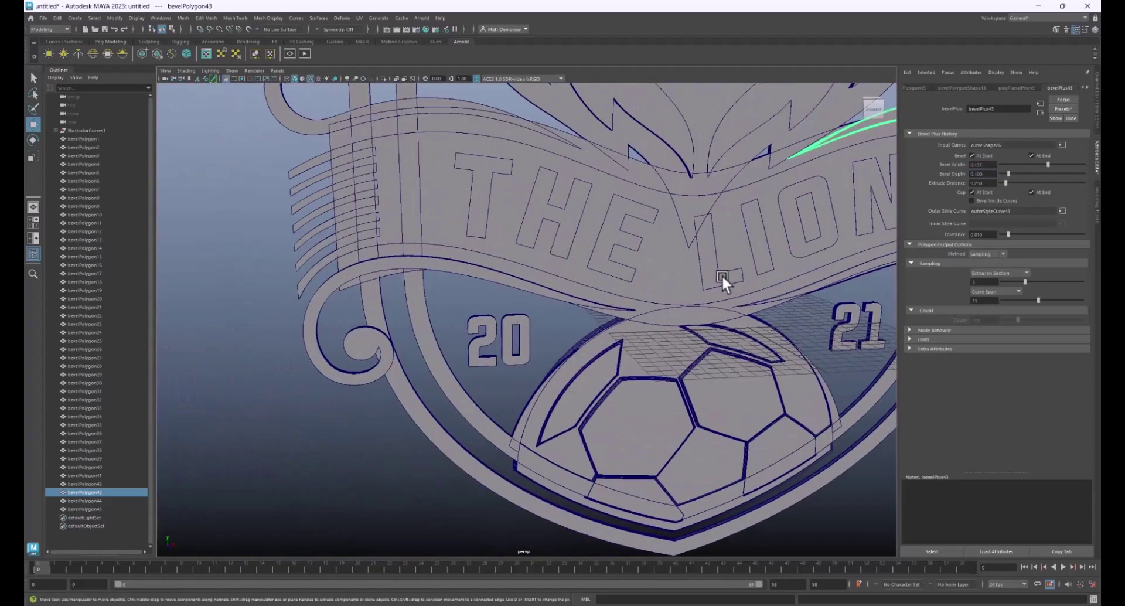
left_click(372, 351)
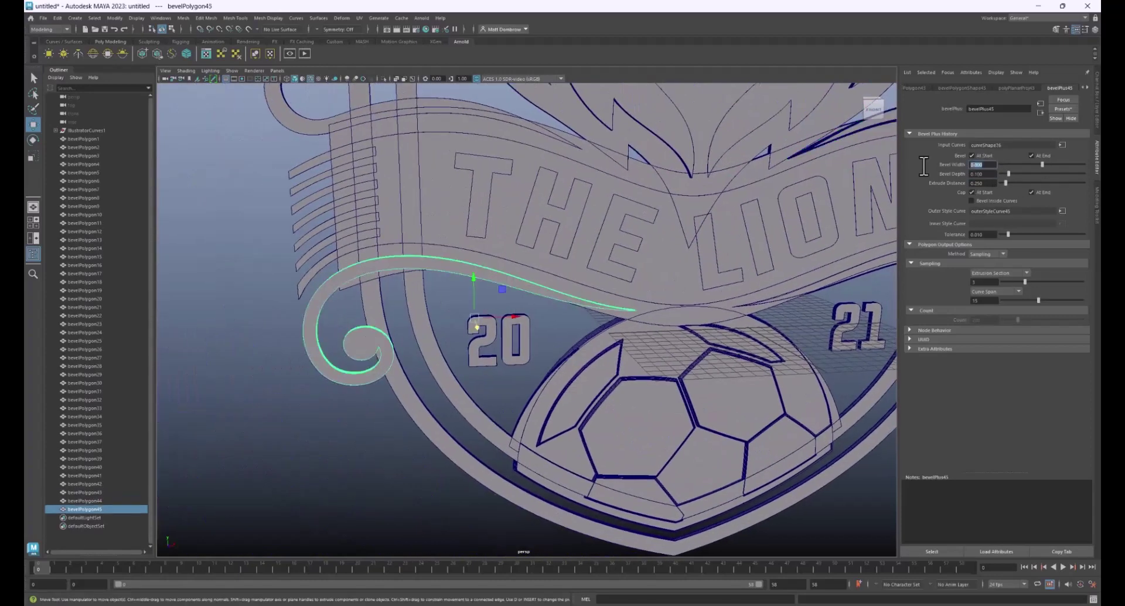
left_click(307, 123)
type("0.137")
key("Return")
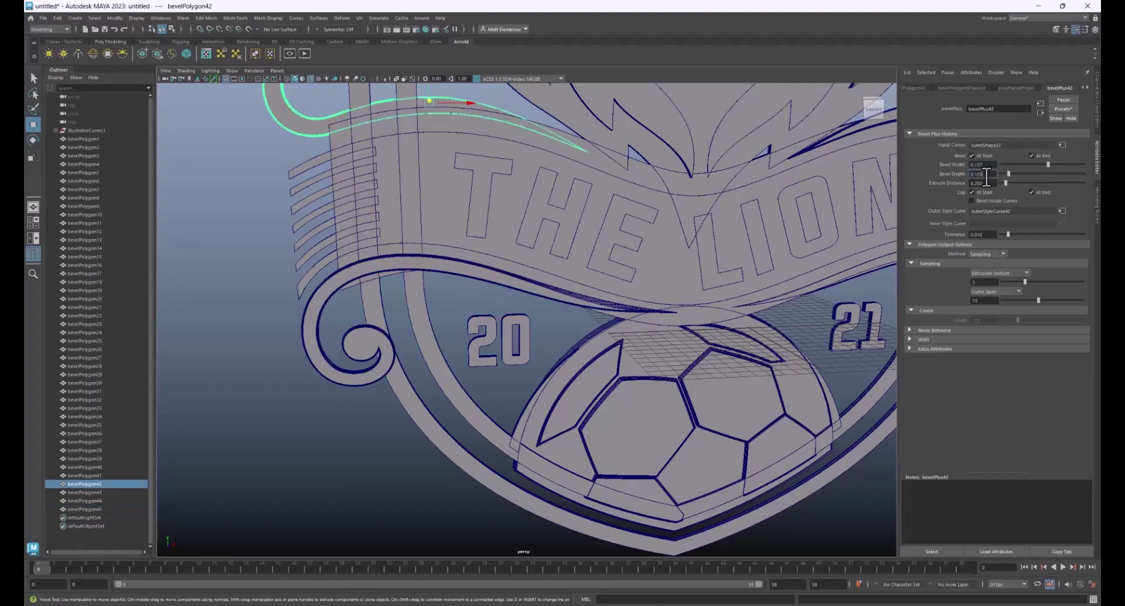
middle_click_drag(579, 285, 423, 297, "alt")
left_click_drag(388, 318, 544, 303, "alt")
middle_click_drag(552, 307, 525, 229, "alt")
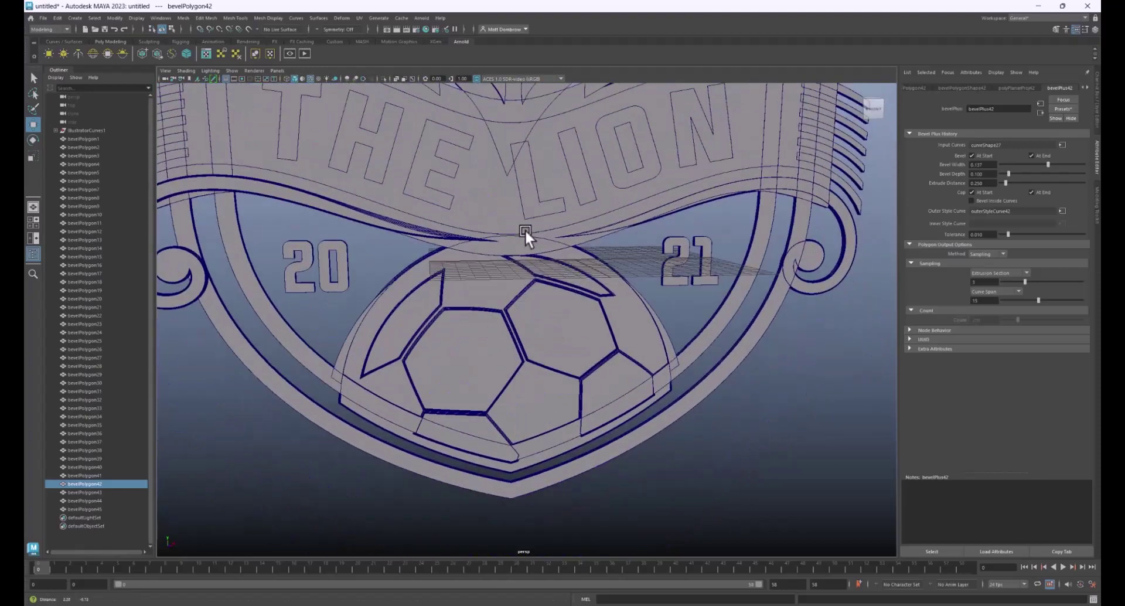
Save the scene as LionV1 in Maya Binary format in the Lion FC logo folder on the Desktop.
left_click(44, 17)
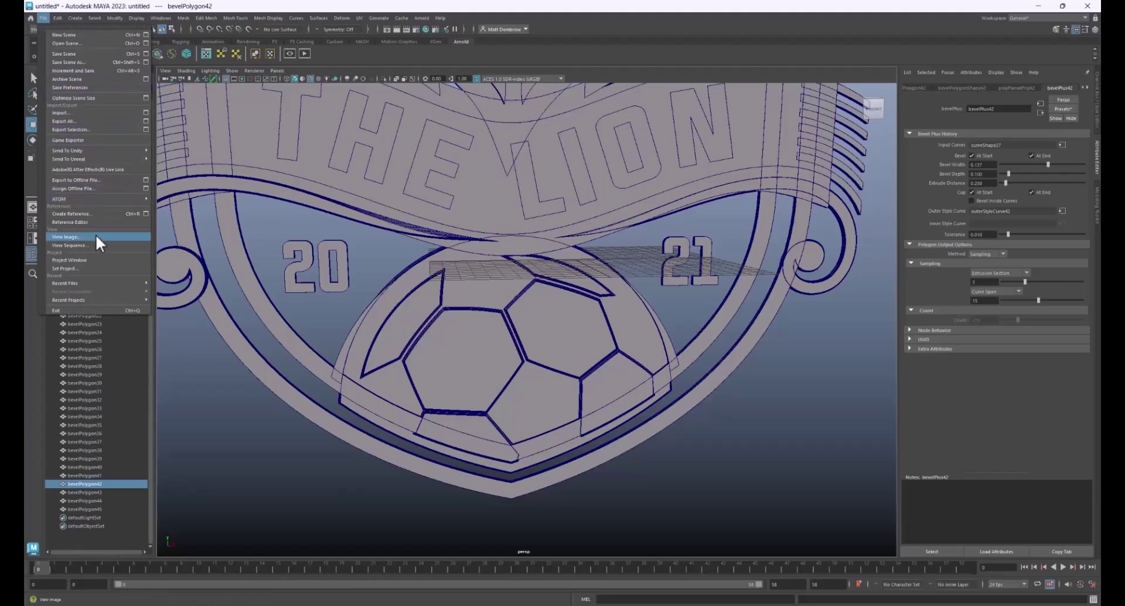
left_click(93, 61)
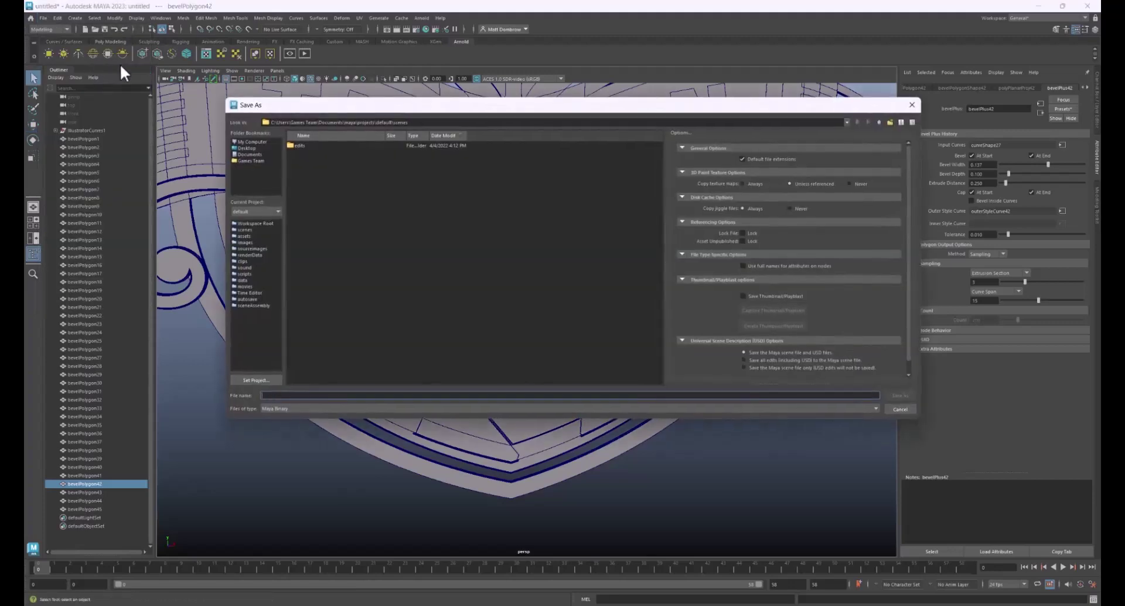
left_click(247, 148)
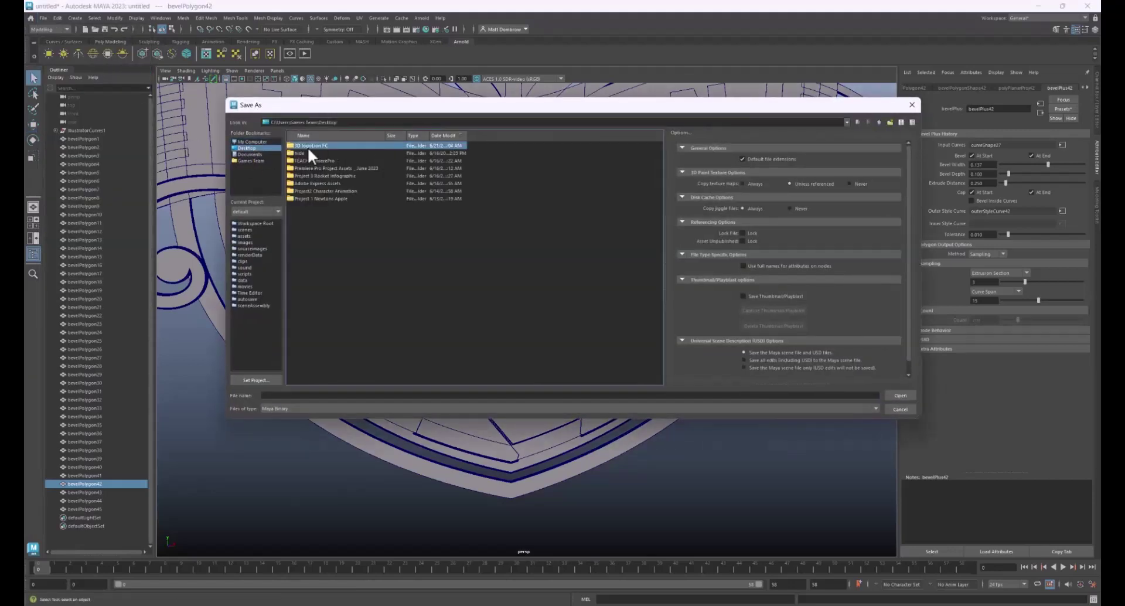
double_click(308, 145)
left_click(298, 395)
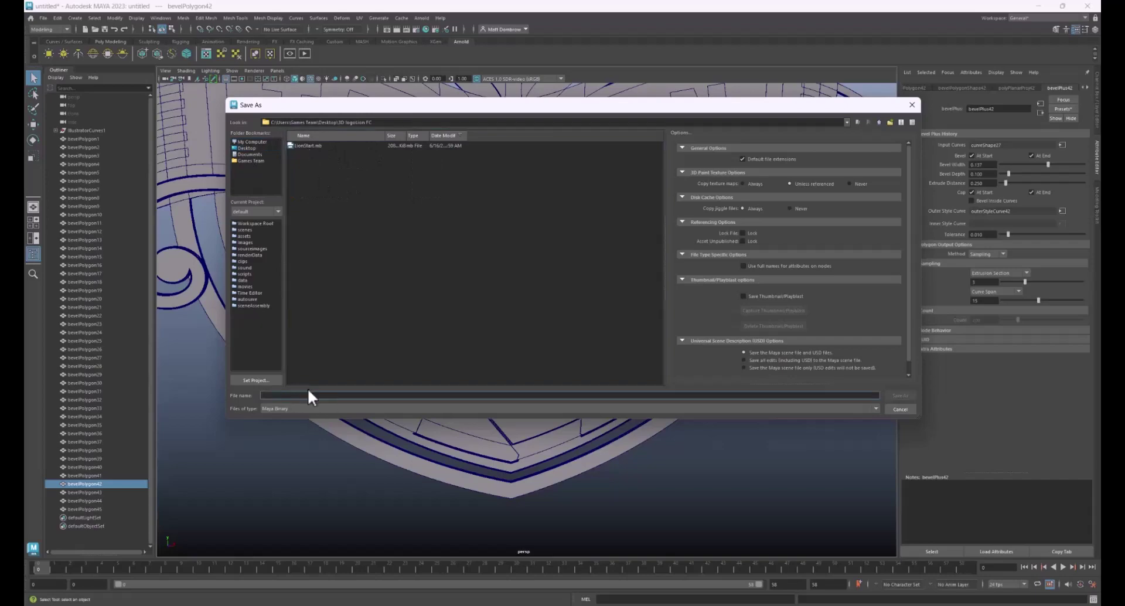
type("Li")
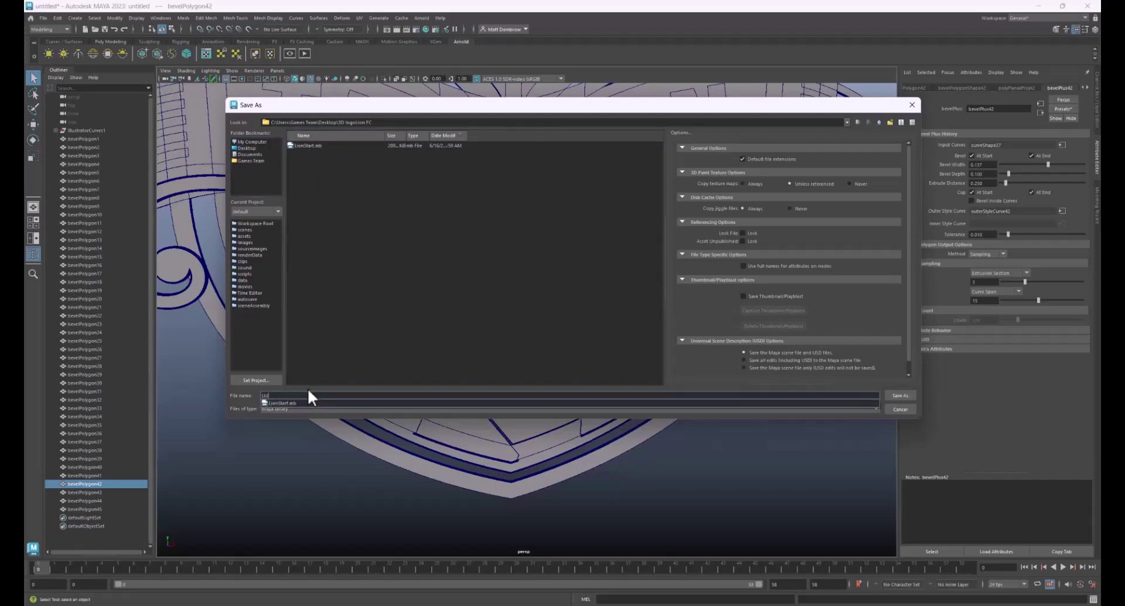
type("onV")
type("1")
key("Return")
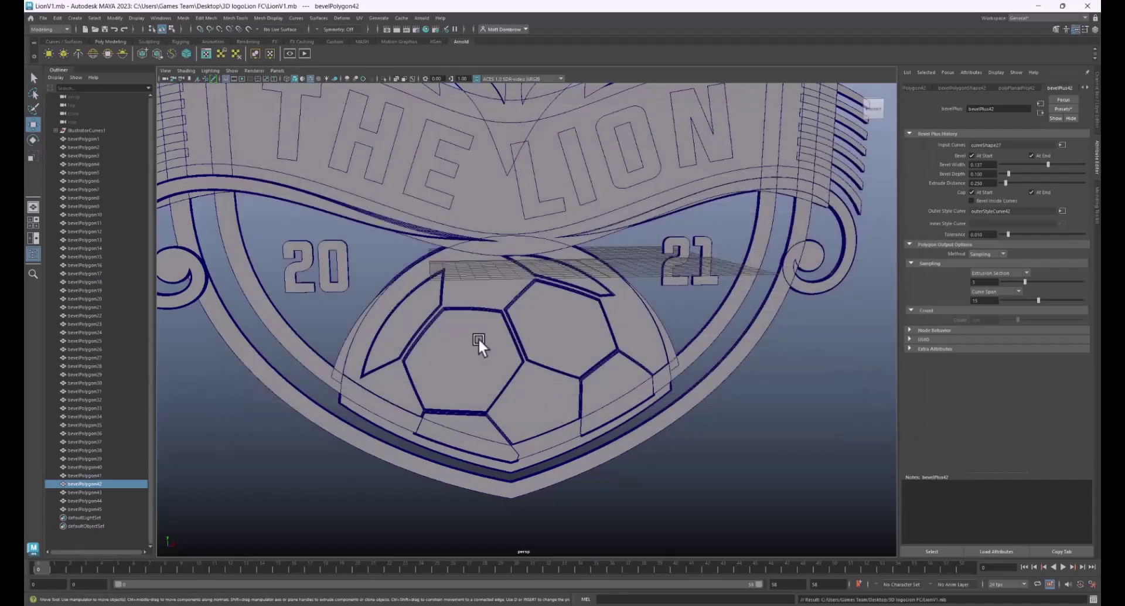
Select all the beveled logo pieces and delete all construction history in the scene.
scroll(513, 321, "down", 5)
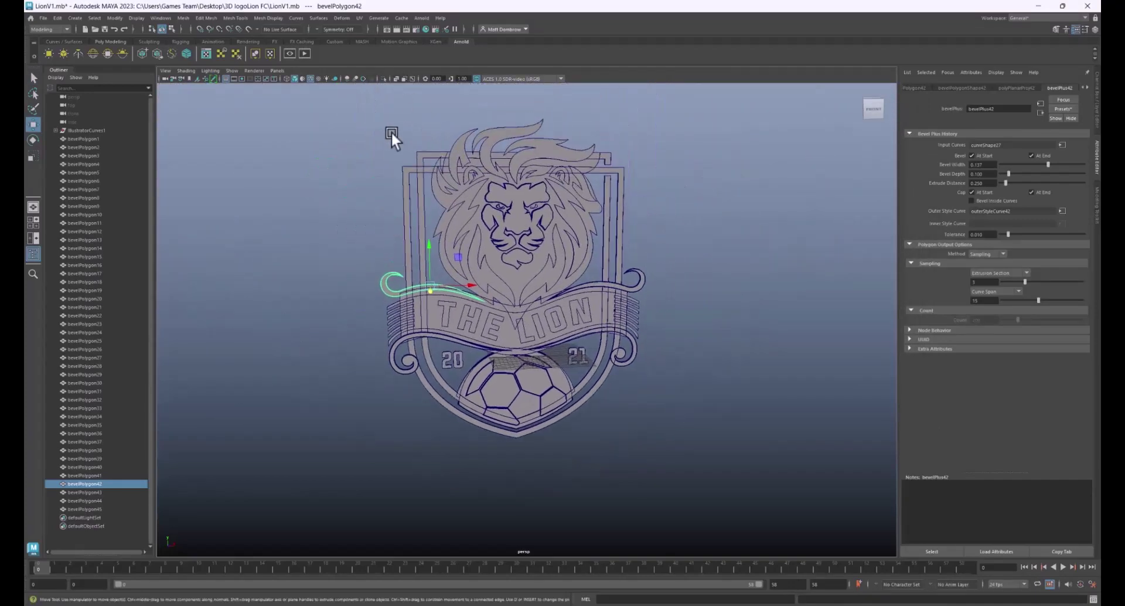
left_click_drag(373, 123, 748, 471)
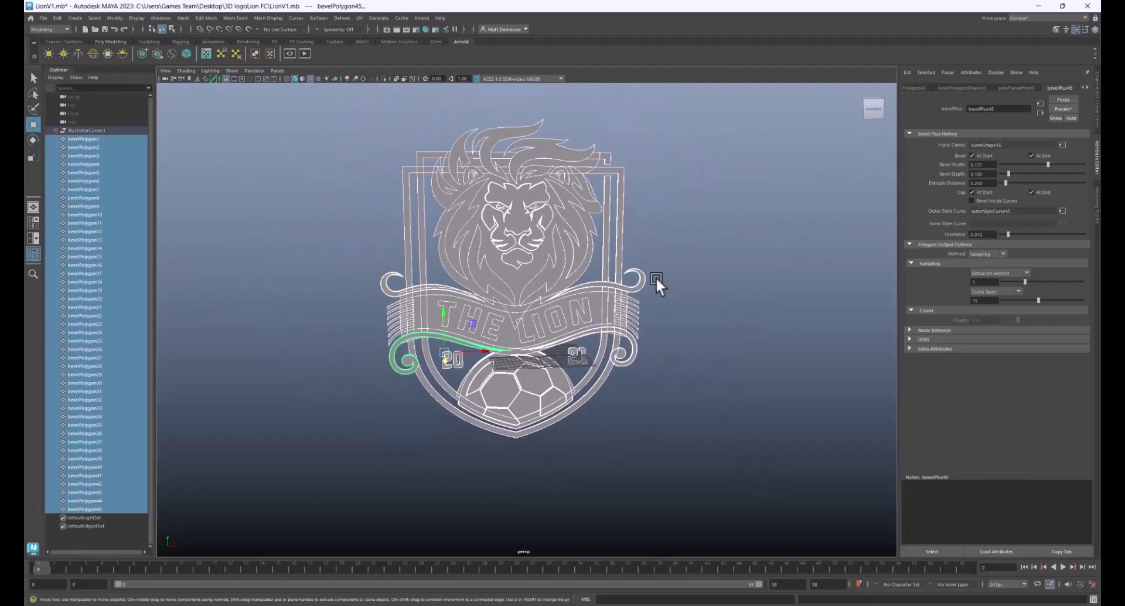
left_click_drag(326, 105, 747, 453)
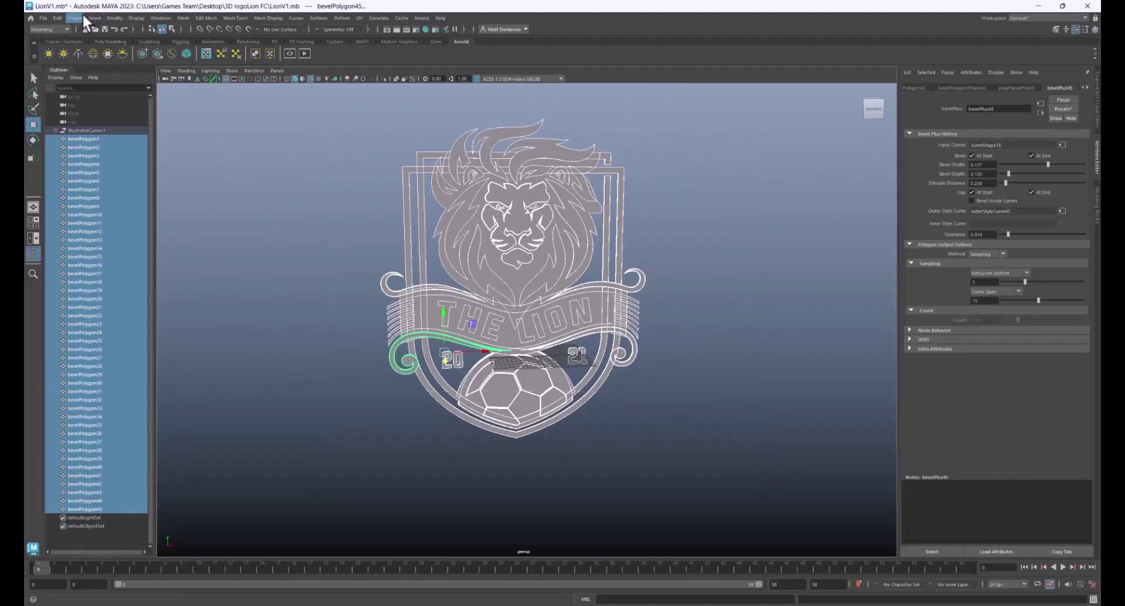
left_click(59, 17)
mouse_move(146, 128)
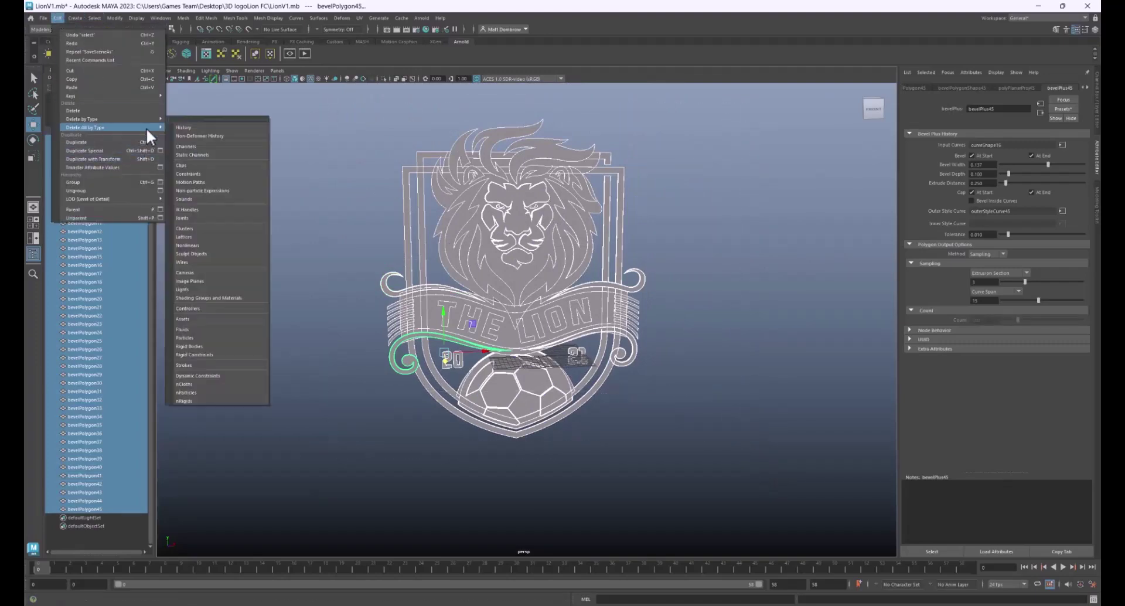
left_click(241, 127)
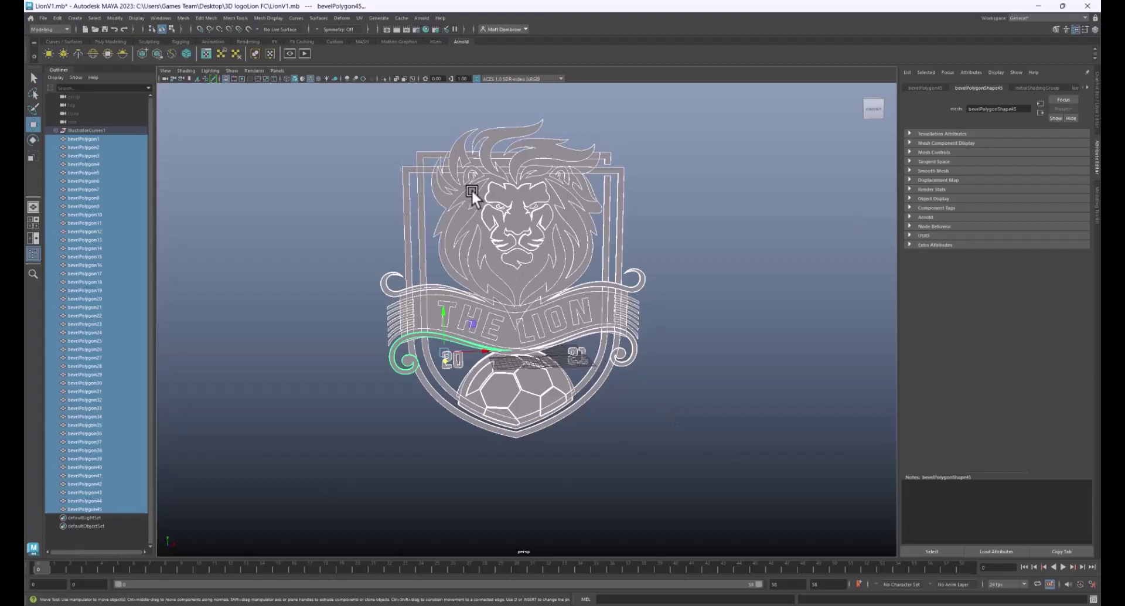
Put the IllustratorCurves1 group in a new display layer named Curves with a light cyan colour, and hide the layer.
left_click(74, 130)
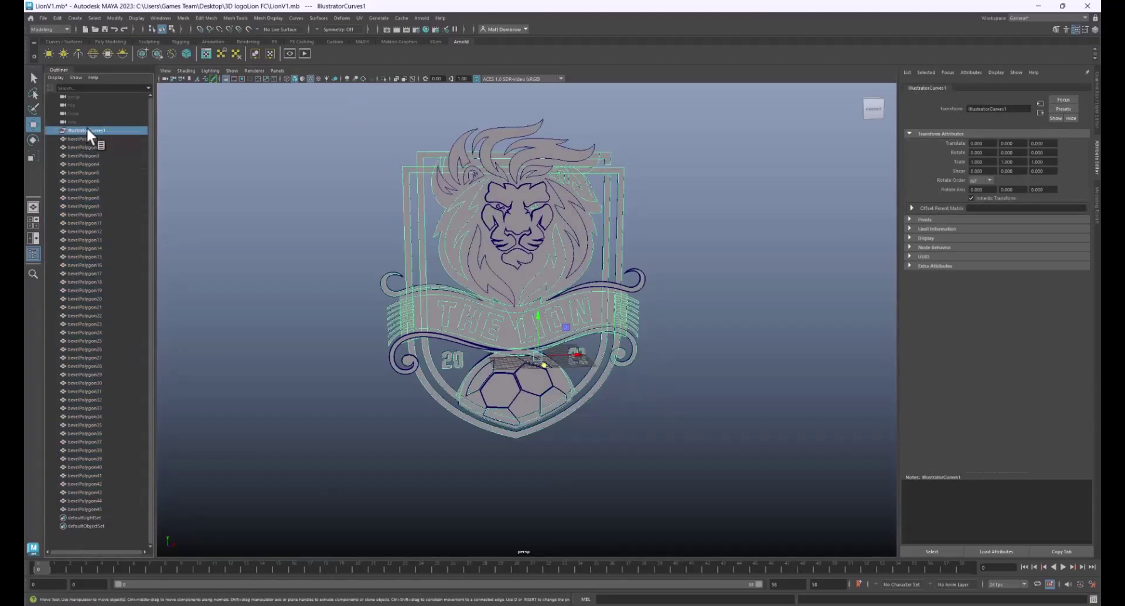
left_click(1098, 103)
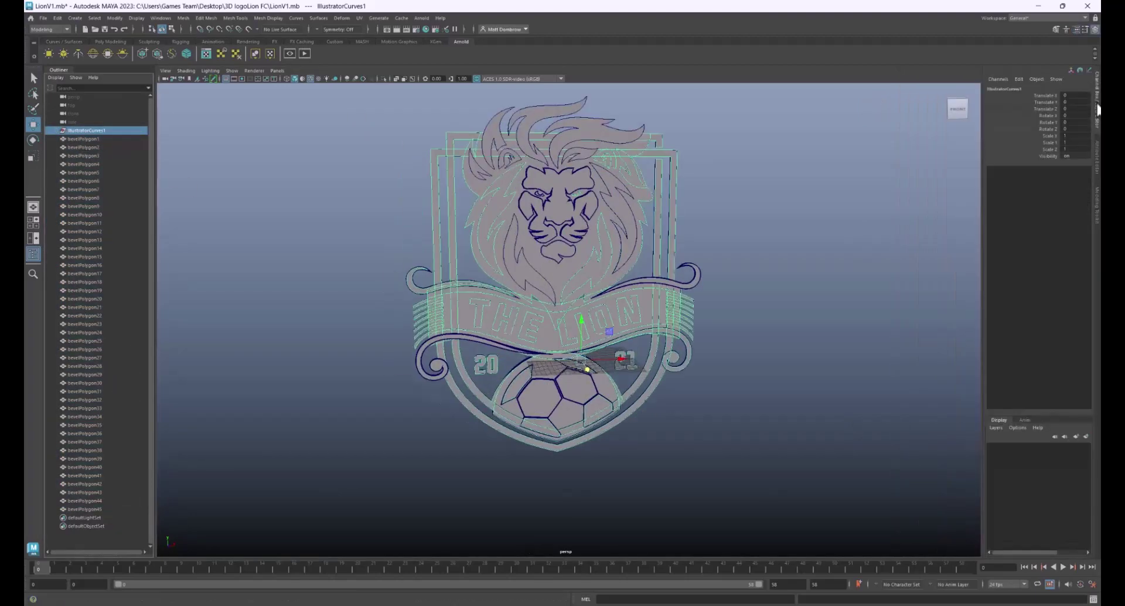
left_click(1085, 436)
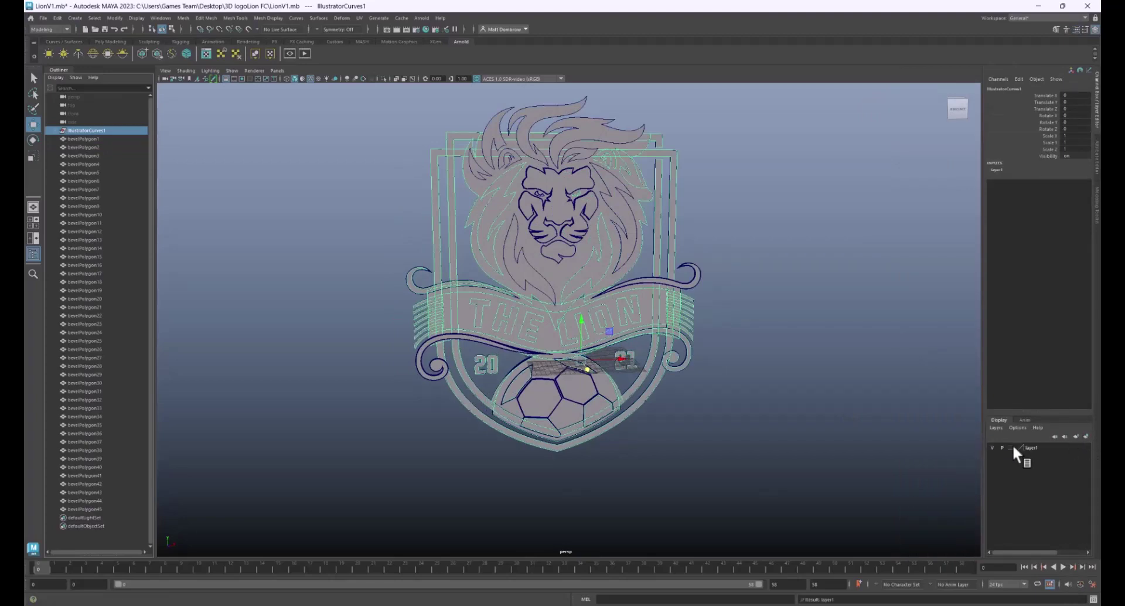
double_click(1032, 449)
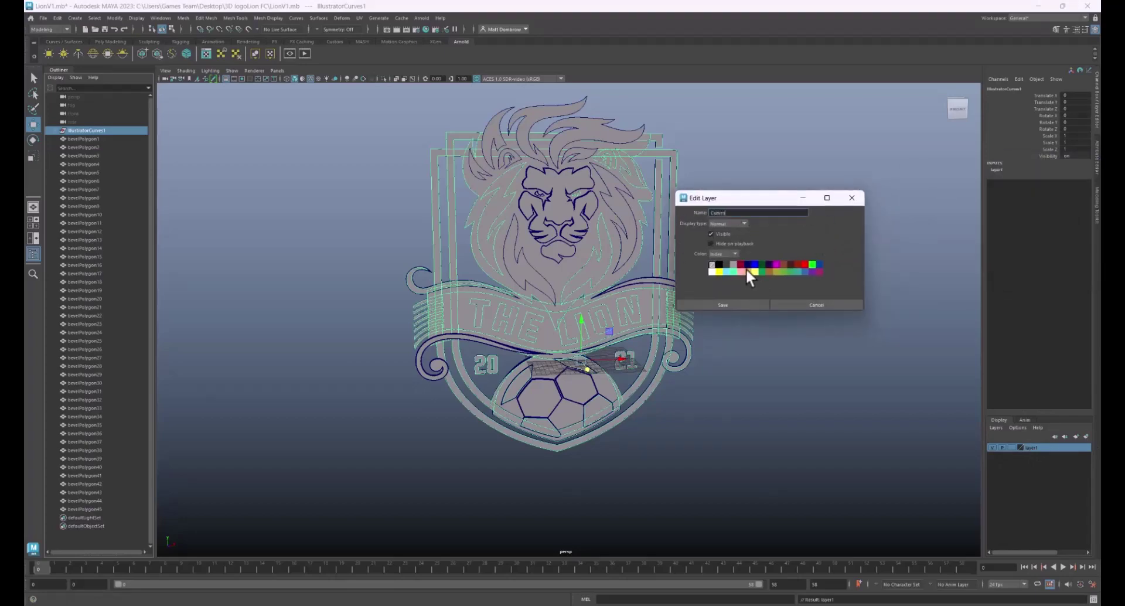
left_click(741, 306)
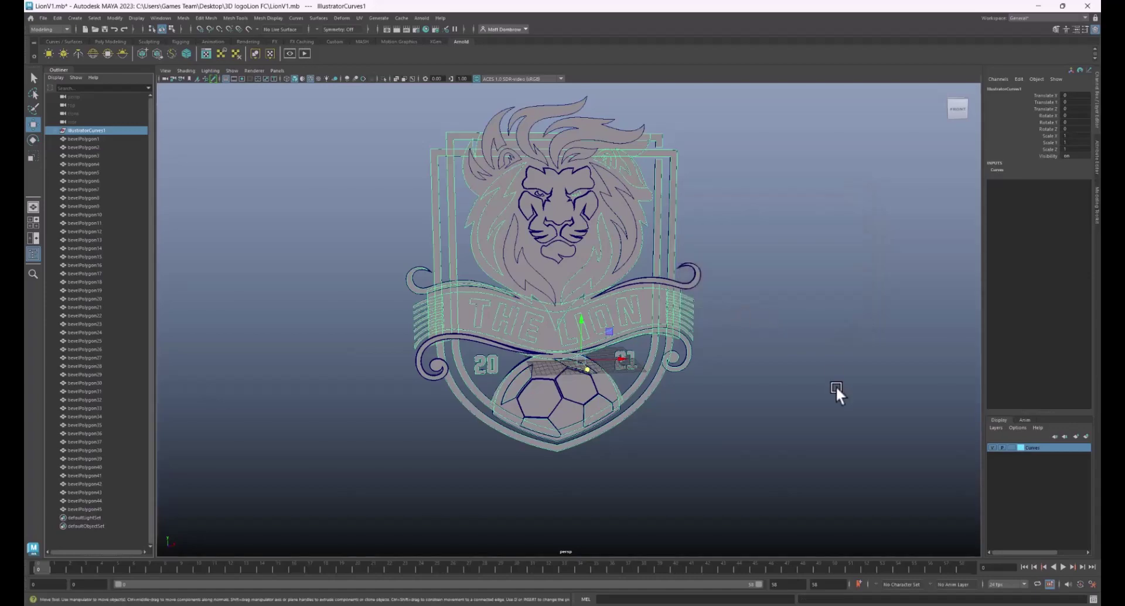
left_click(992, 447)
Select all the beveled logo pieces, center their pivots and clear the selection.
scroll(562, 213, "up", 8)
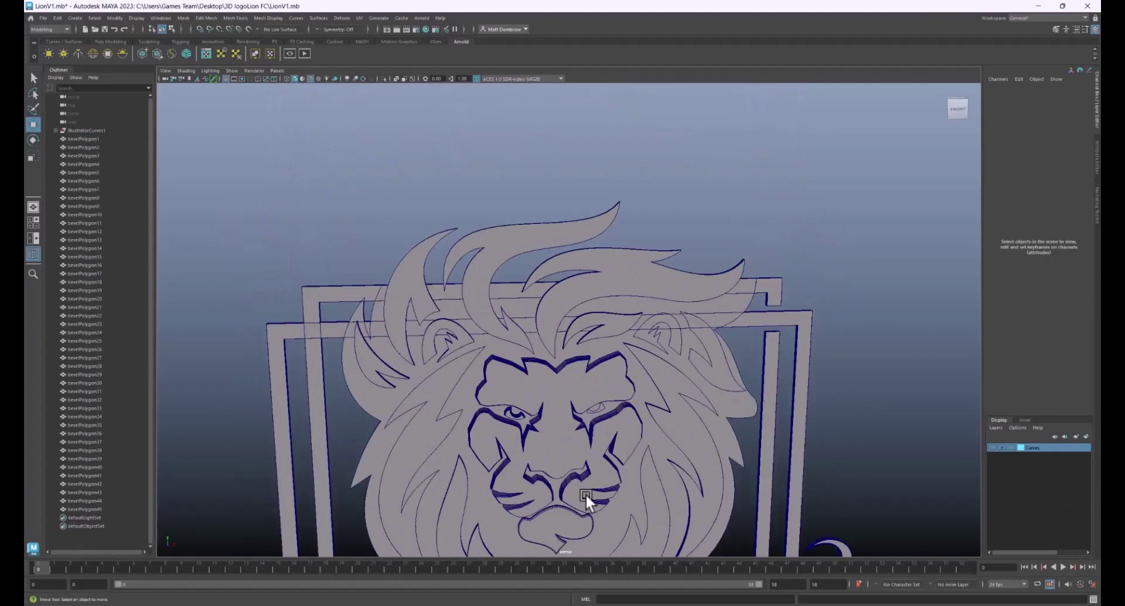
scroll(585, 498, "up", 3)
left_click_drag(592, 497, 641, 285, "alt")
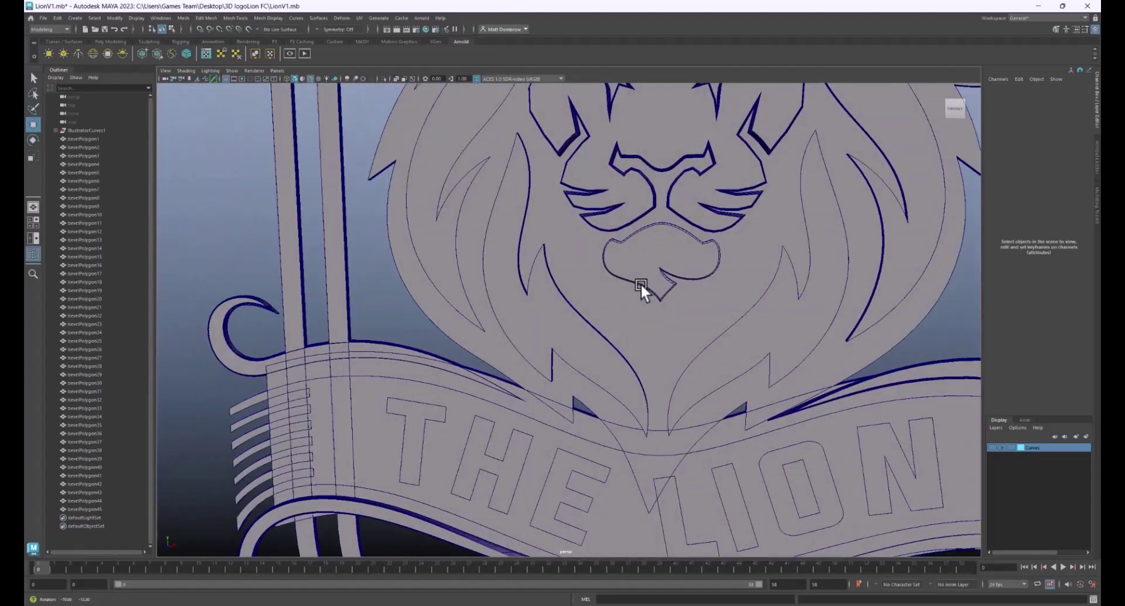
scroll(627, 285, "down", 10)
left_click_drag(460, 166, 843, 517)
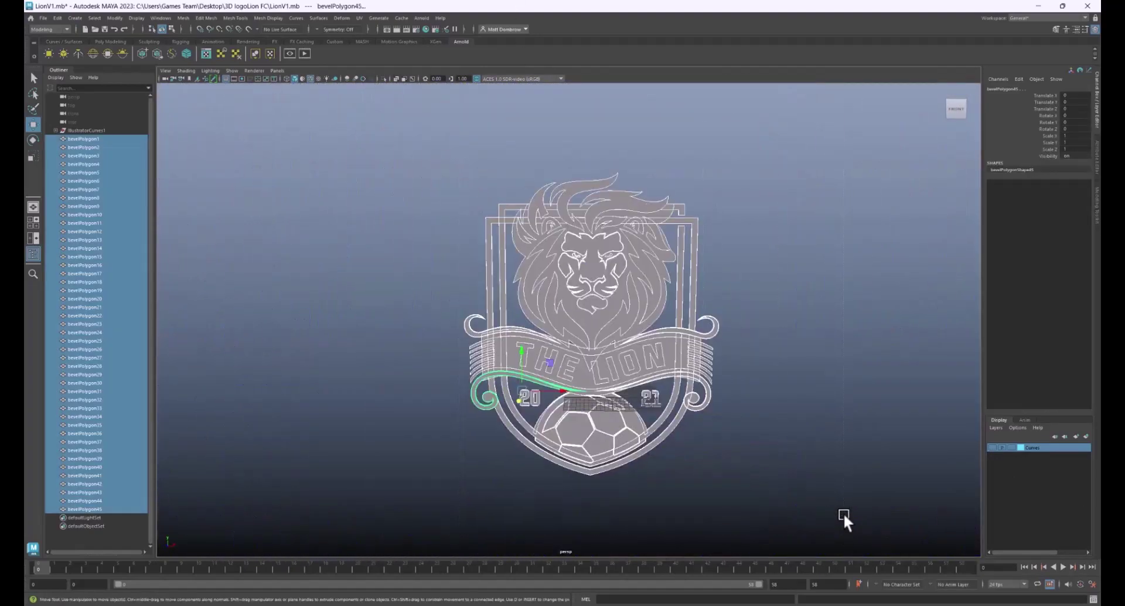
left_click(113, 18)
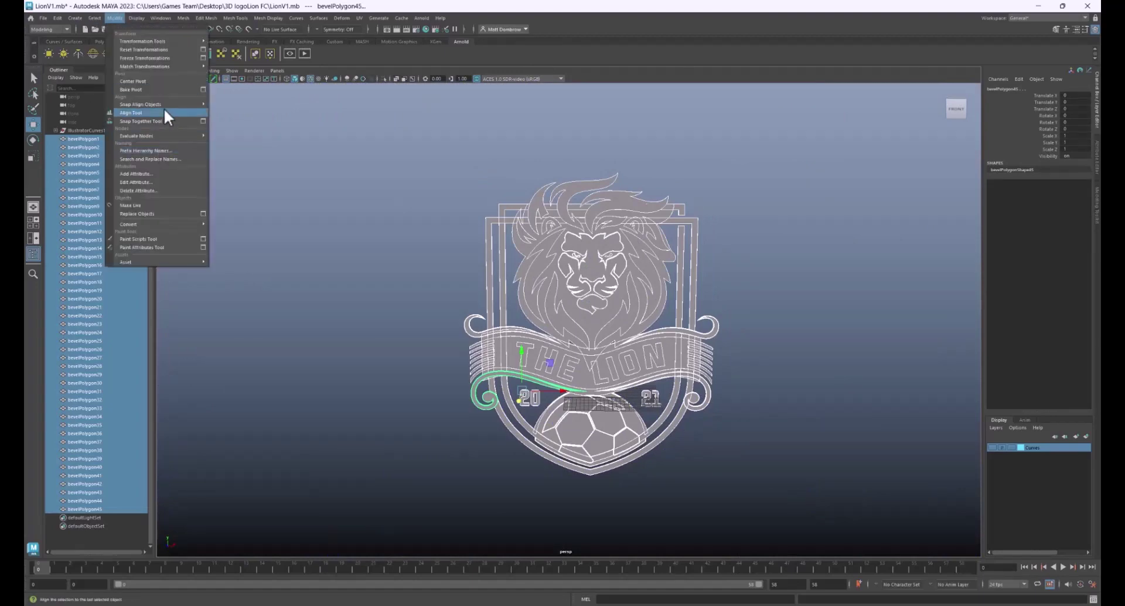
left_click(157, 79)
left_click(319, 298)
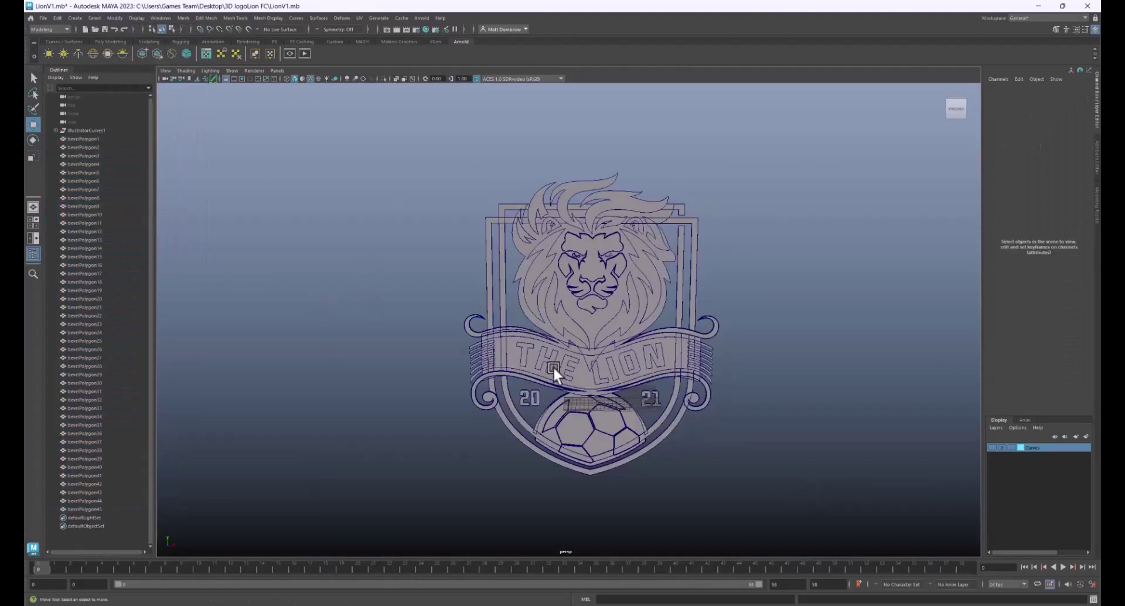
Select the outer and inner shield frames together and move them back about 0.07 units along the Z axis.
left_click(582, 363)
scroll(590, 346, "up", 3)
left_click_drag(591, 347, 419, 309, "alt")
left_click(472, 282)
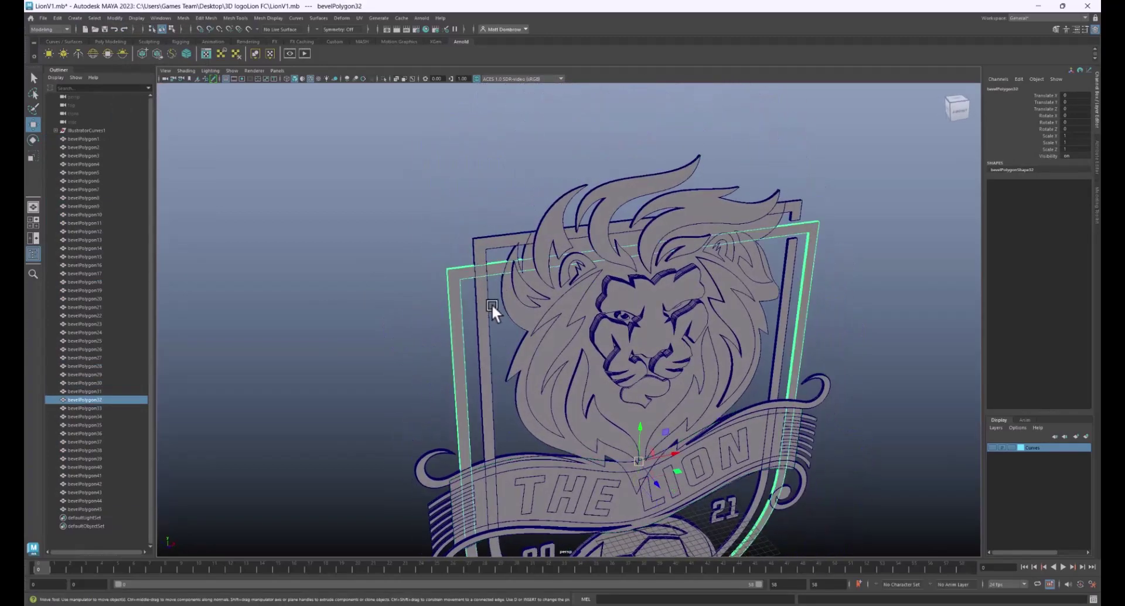
left_click(490, 305, "shift")
left_click_drag(655, 458, 652, 452)
key("space")
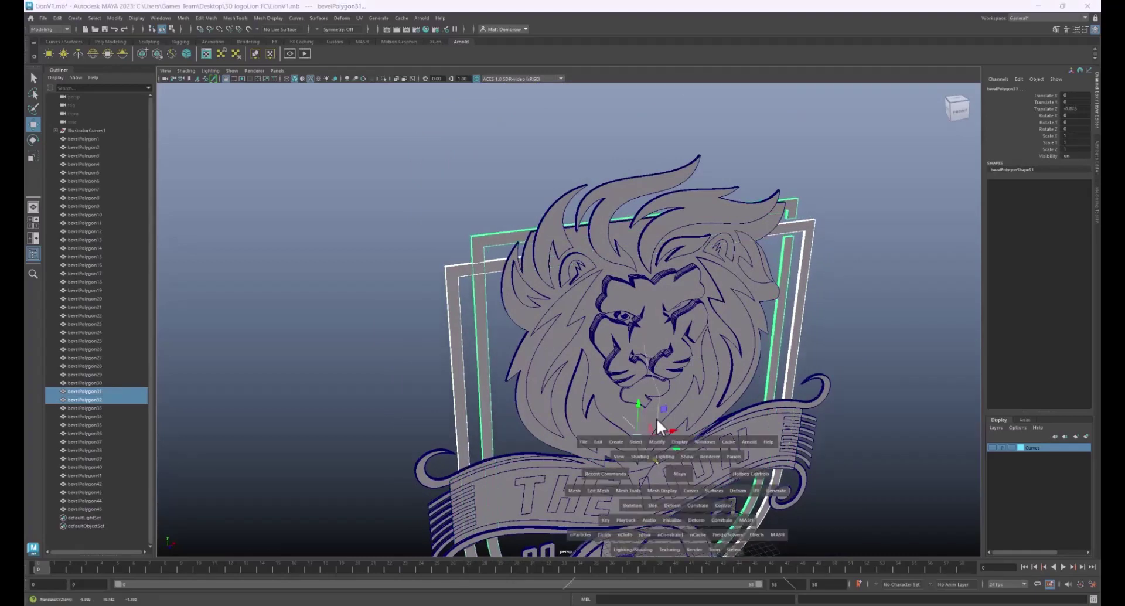
left_click_drag(633, 415, 593, 327, "alt")
middle_click_drag(592, 326, 604, 294, "alt")
scroll(589, 331, "down", 1)
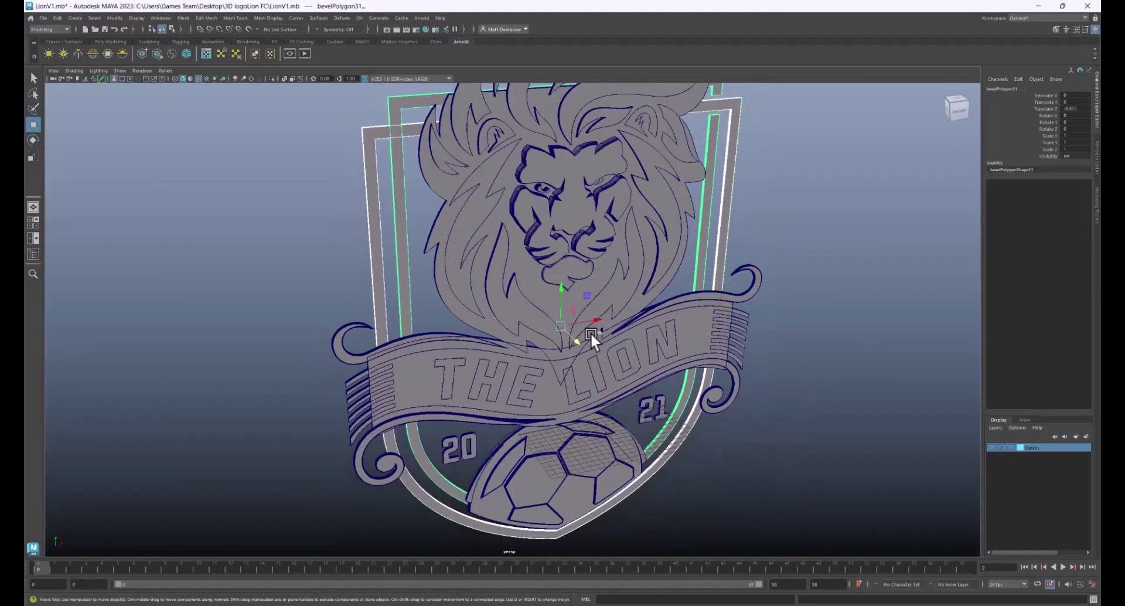
Thicken the two shield frames along the depth axis and shift them backward behind the lion and banner.
left_click_drag(589, 331, 677, 416, "alt")
key("r")
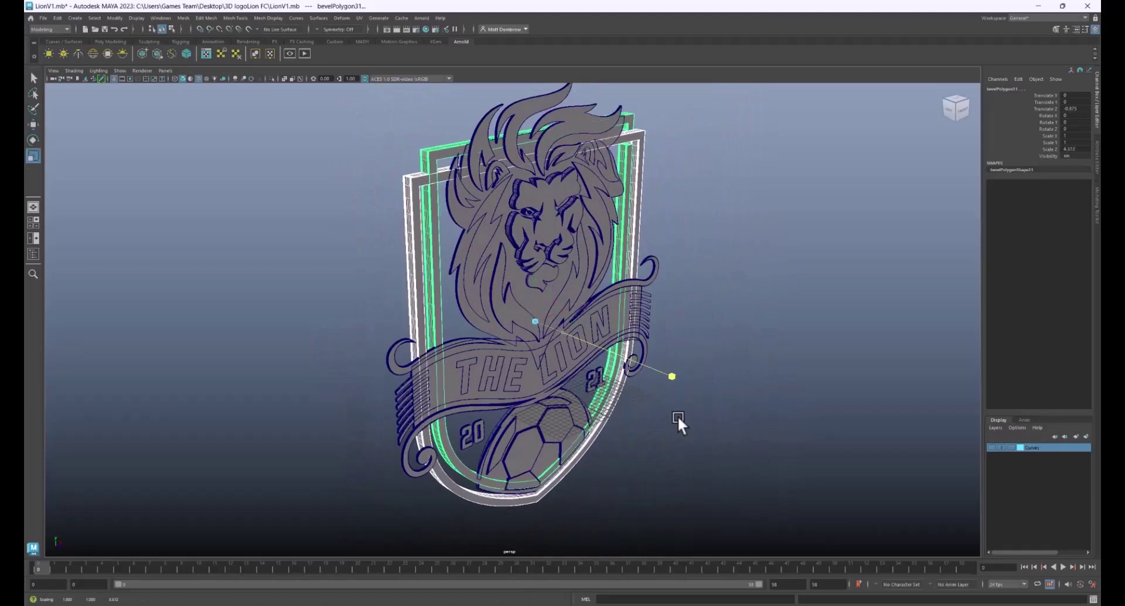
key("w")
left_click_drag(557, 328, 437, 247)
Thicken the large inner mane strands on both sides of the lion's face by scaling them along Z.
key("r")
left_click_drag(576, 227, 487, 235, "alt")
left_click(562, 199)
left_click(495, 225)
left_click(488, 235)
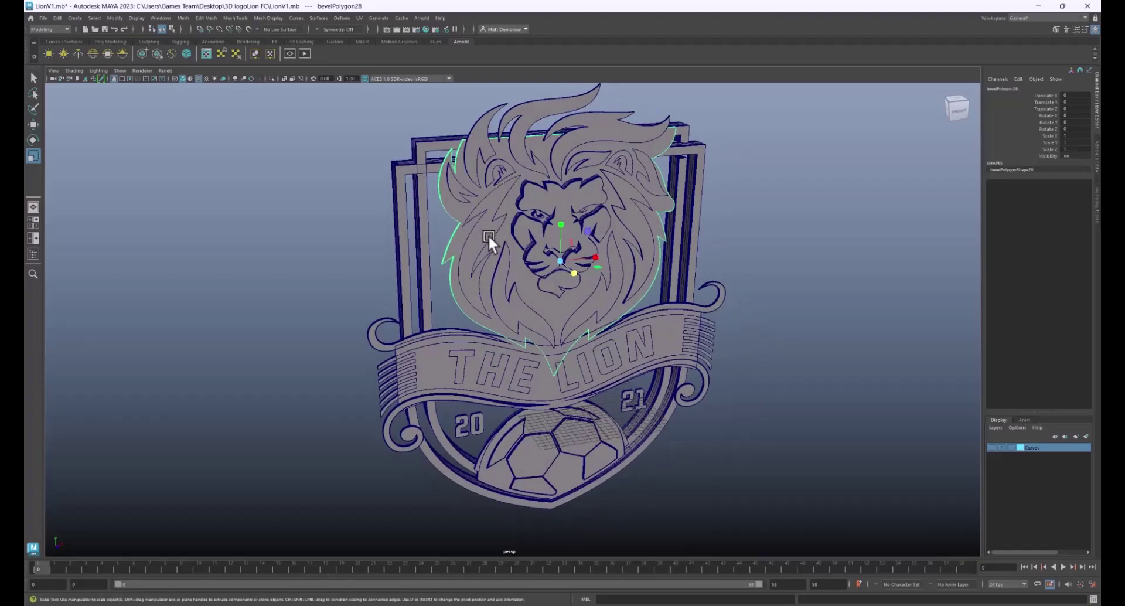
left_click(469, 217)
key("w")
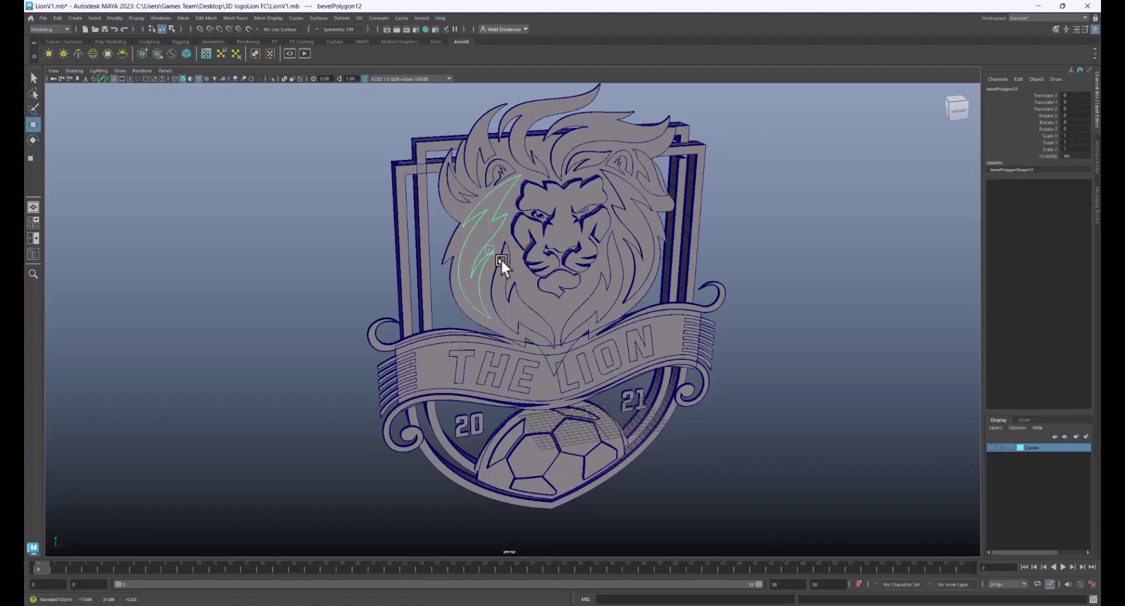
left_click_drag(497, 267, 638, 315, "alt")
key("e")
key("r")
left_click(598, 206)
left_click_drag(597, 206, 562, 259)
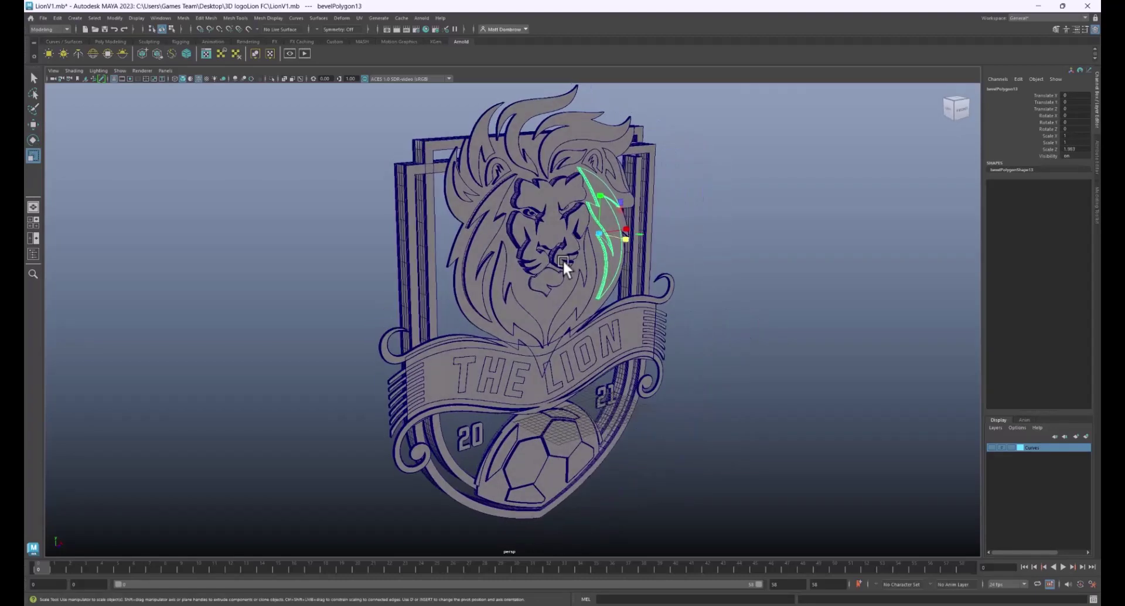
Thicken the lion's chin piece along Z and adjust its position in depth.
left_click(550, 273)
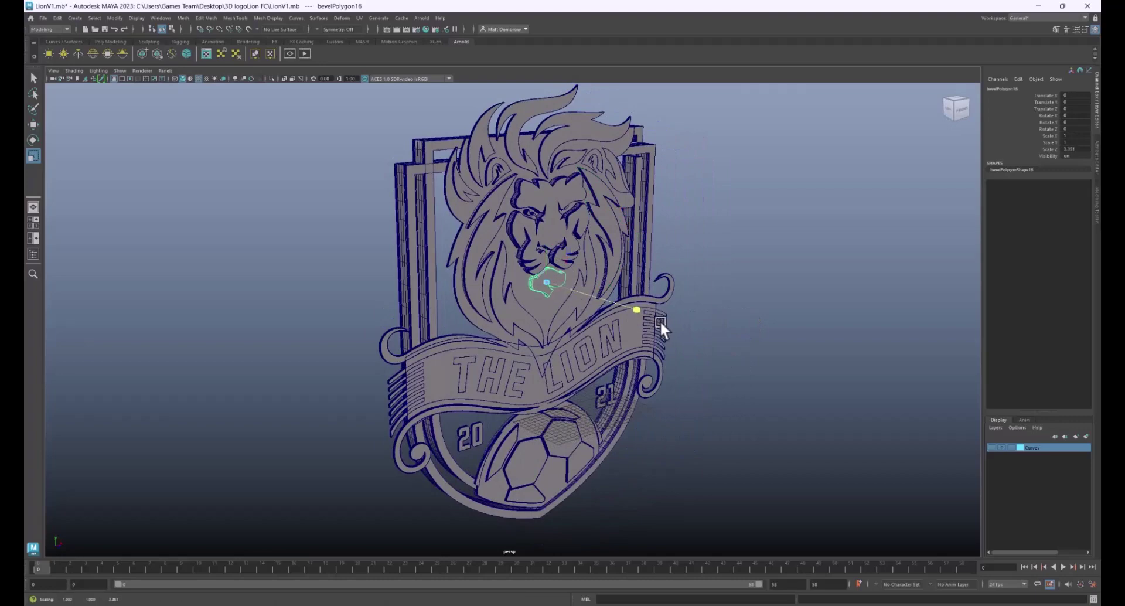
key("w")
left_click_drag(561, 277, 500, 270)
left_click(598, 370)
left_click(605, 360)
Thicken the outer mane strand beneath the lion's right-hand ear by scaling it along Z.
key("r")
left_click(589, 245)
left_click(591, 244)
left_click(610, 274)
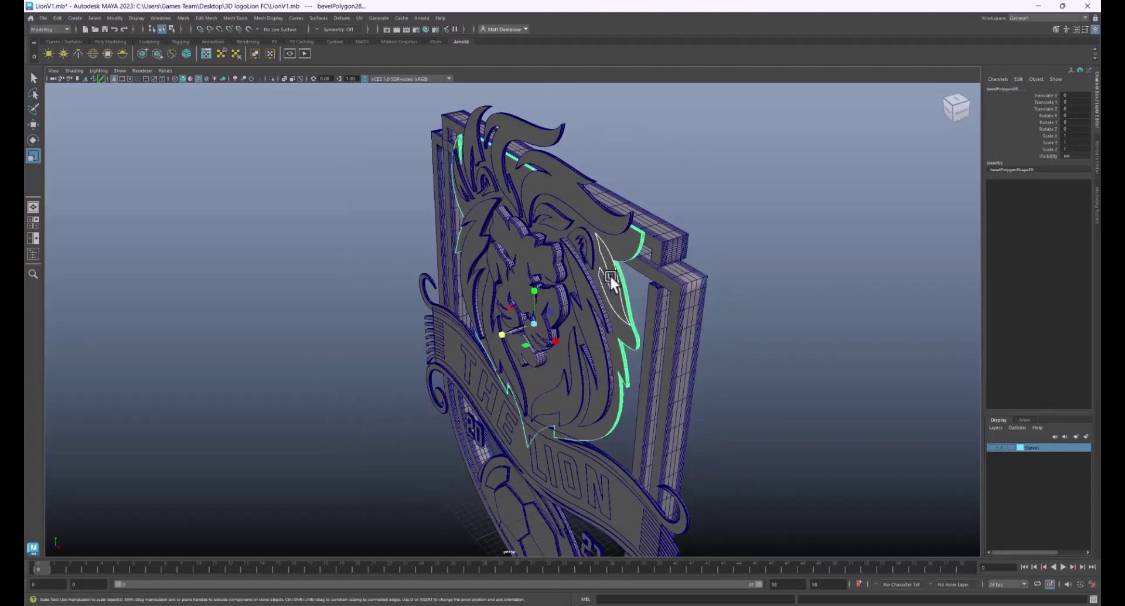
left_click(610, 275)
left_click_drag(582, 286, 528, 302)
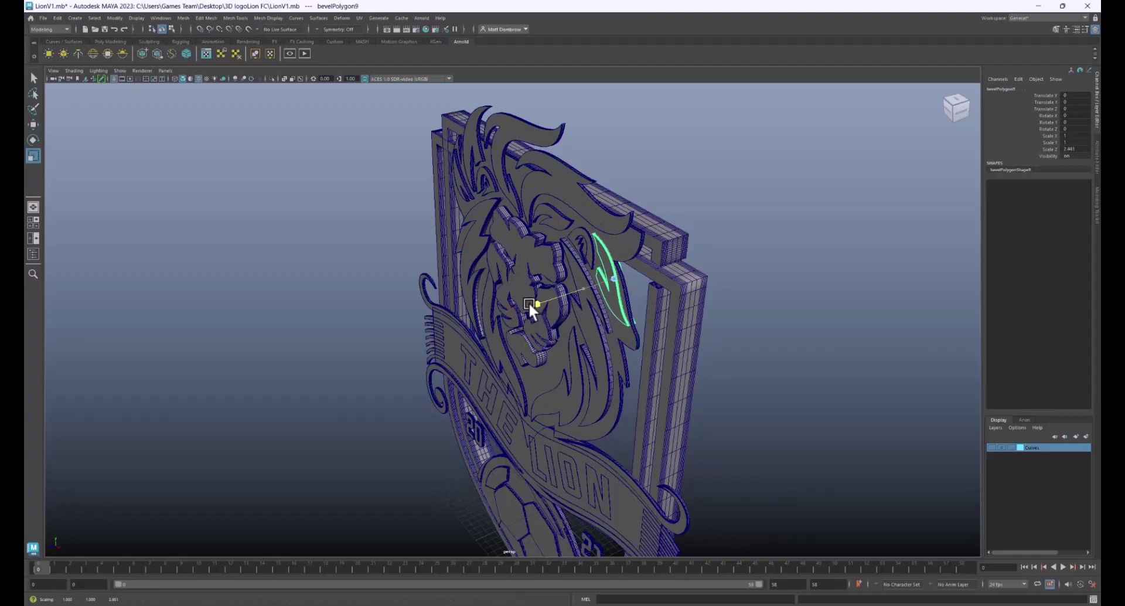
Reposition the lion's right-hand eye piece in depth within the face.
left_click_drag(594, 208, 532, 247, "alt")
left_click(829, 282)
left_click(575, 247)
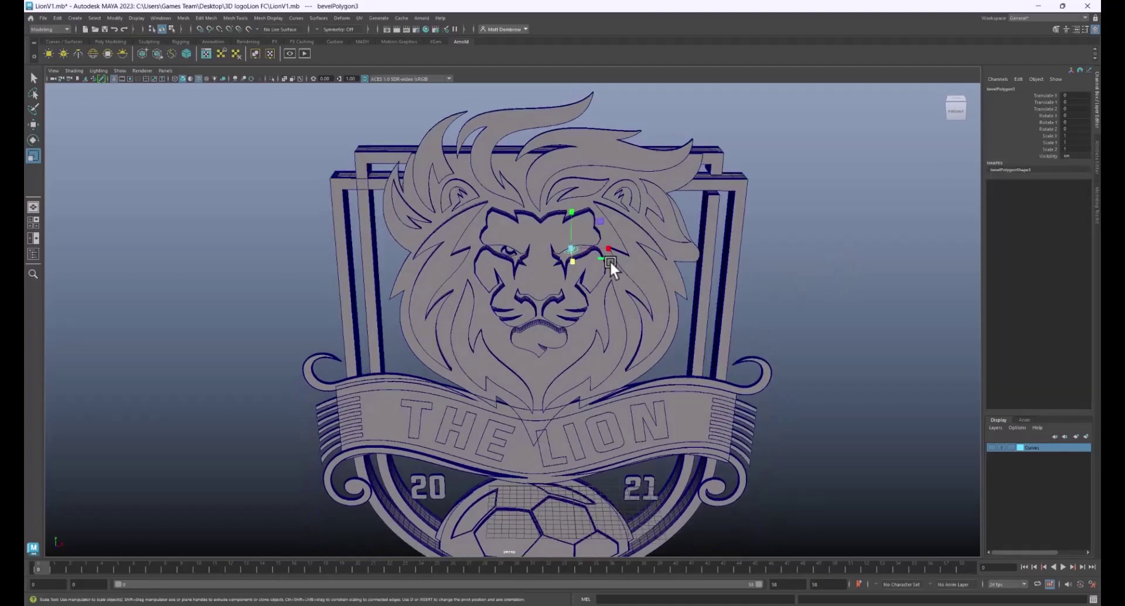
left_click_drag(610, 261, 644, 263, "alt")
key("w")
left_click(807, 290)
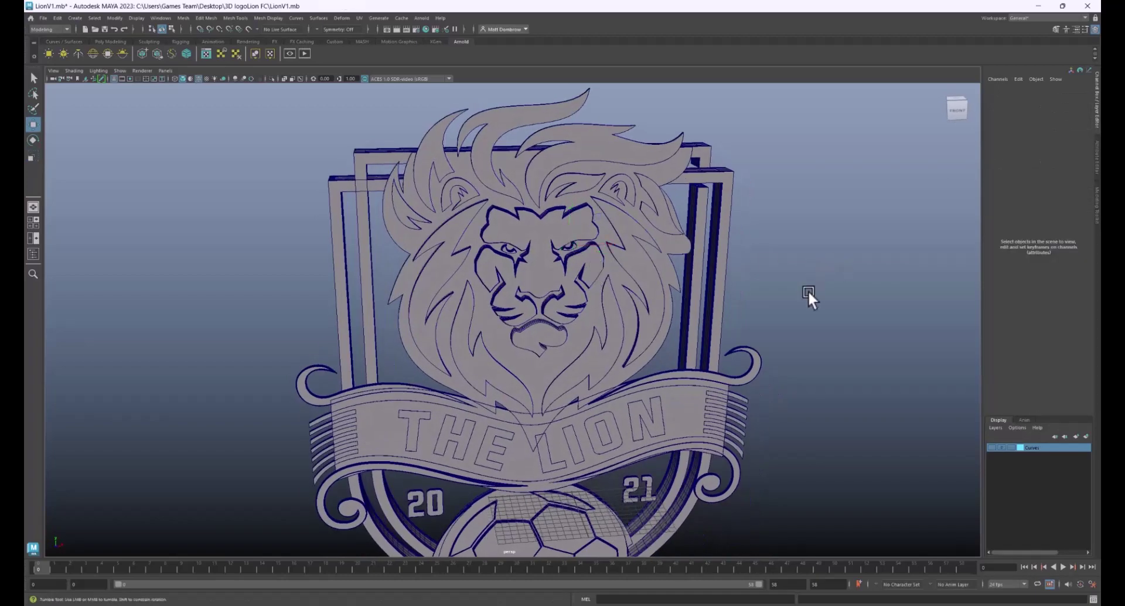
mouse_move(807, 289)
left_mouse_down("alt")
mouse_move(796, 299)
mouse_move(845, 294)
mouse_move(811, 293)
left_mouse_up("alt")
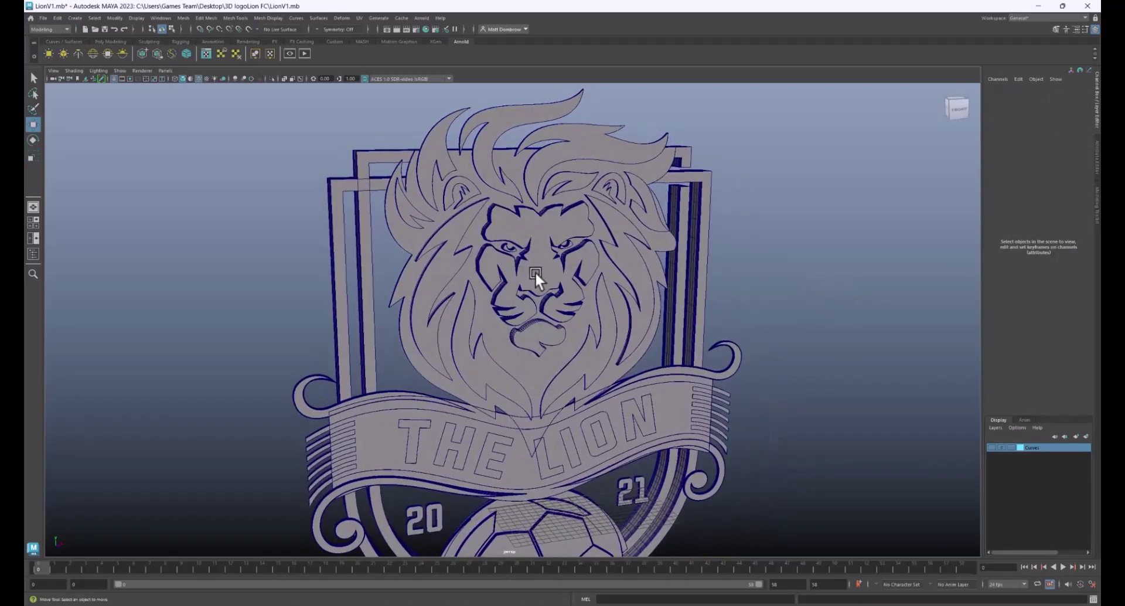
Thin the lion's main face piece along Z and adjust its position in depth.
left_click(535, 272)
left_click_drag(536, 272, 581, 290, "alt")
key("r")
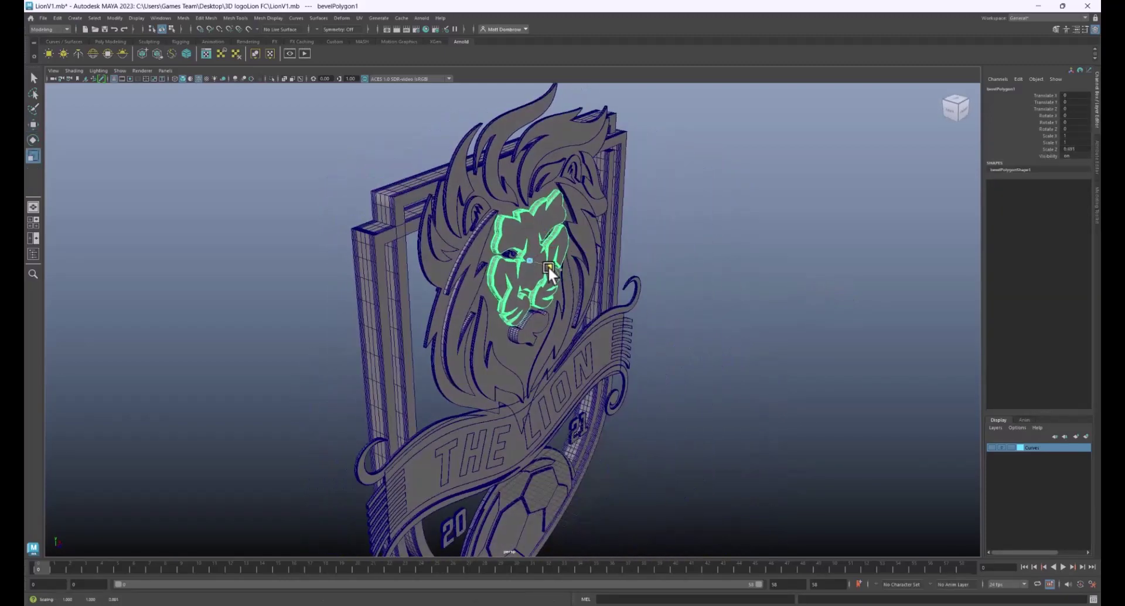
key("w")
left_click_drag(556, 265, 552, 262)
Push the chin piece back along Z into the lion's head.
left_click(529, 322)
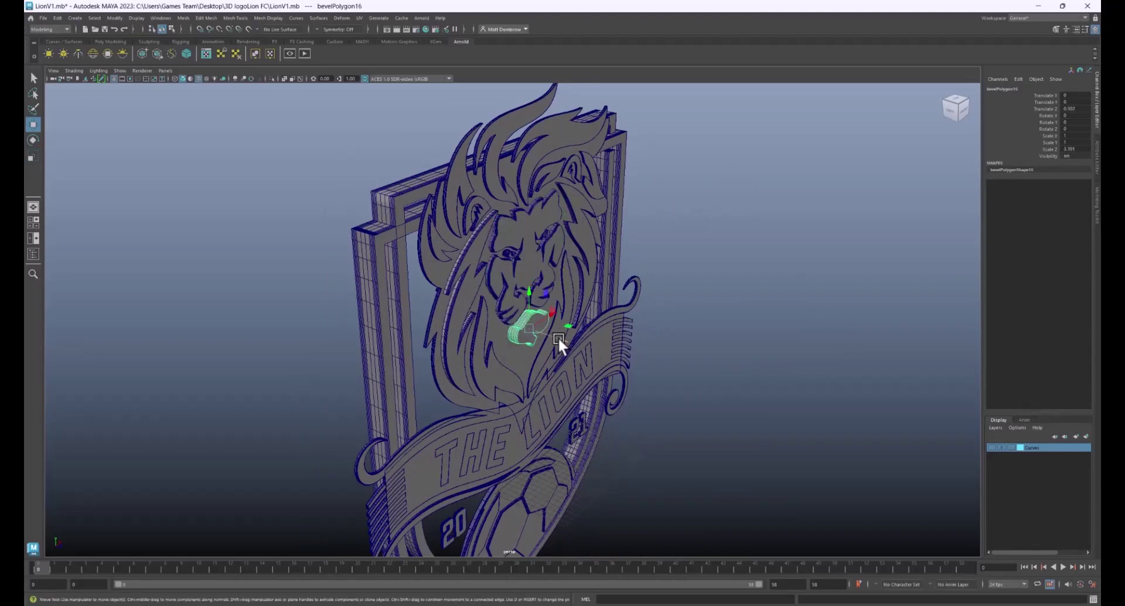
left_click_drag(558, 337, 624, 324)
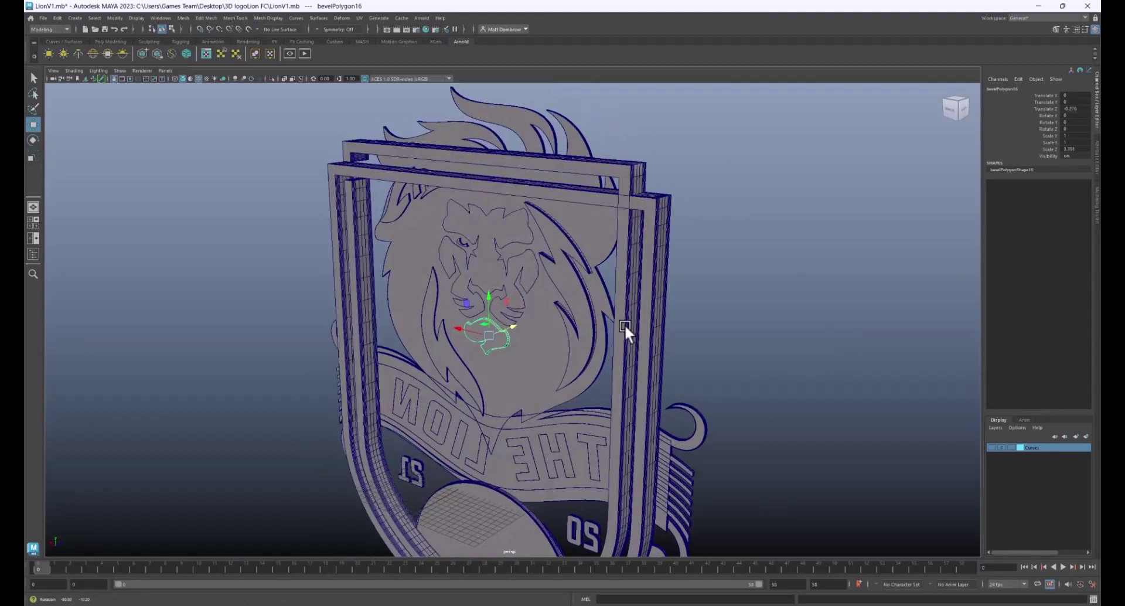
left_click_drag(521, 395, 483, 375, "alt")
left_click(521, 350)
left_click(523, 351, "shift")
left_click(575, 332, "shift")
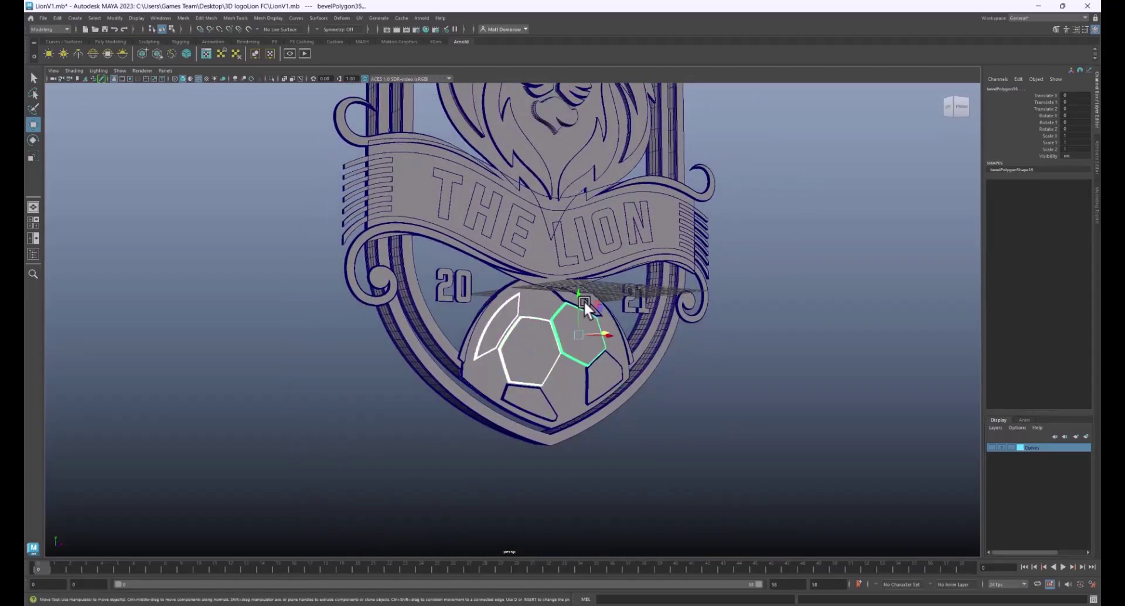
left_click(592, 305, "shift")
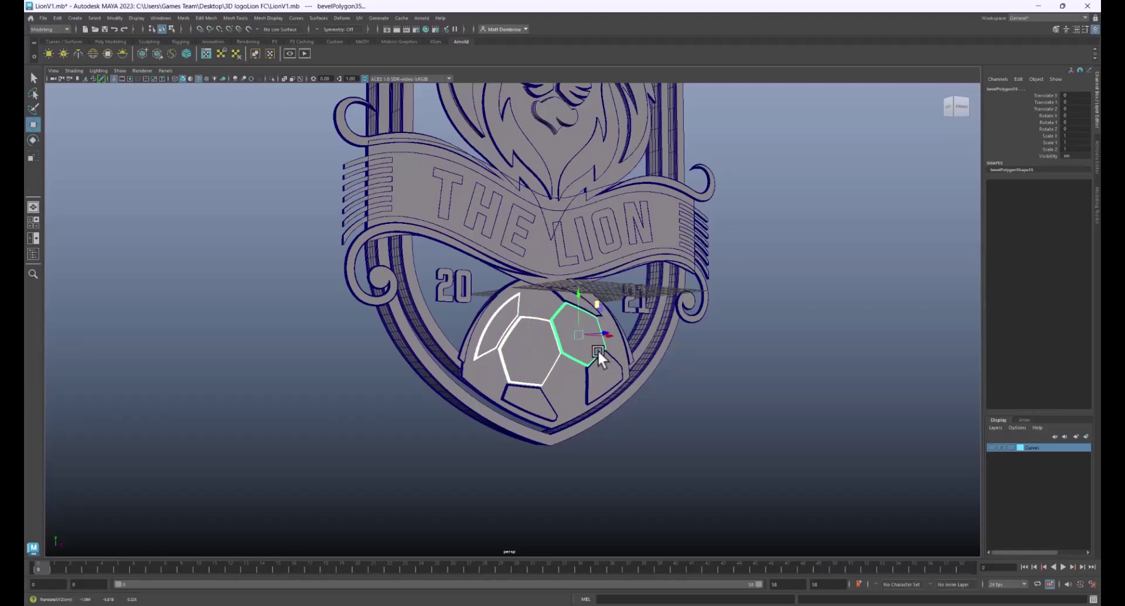
Select all football panels, the base piece and the side arcs, and push them back along Z.
left_click(599, 375)
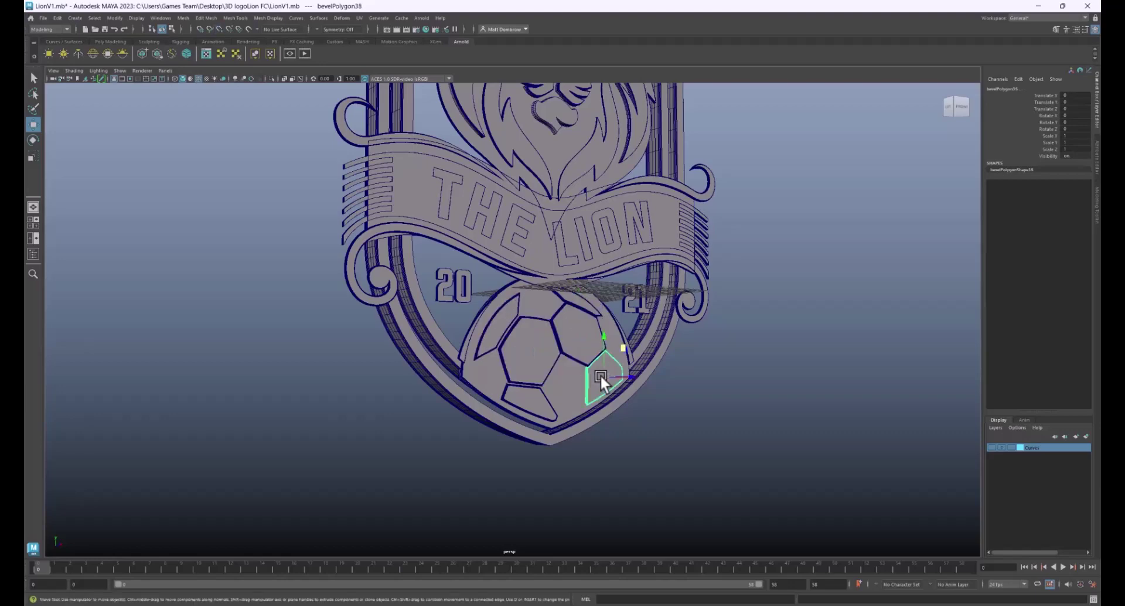
left_click(532, 403, "shift")
left_click(534, 355, "shift")
left_click(486, 317, "shift")
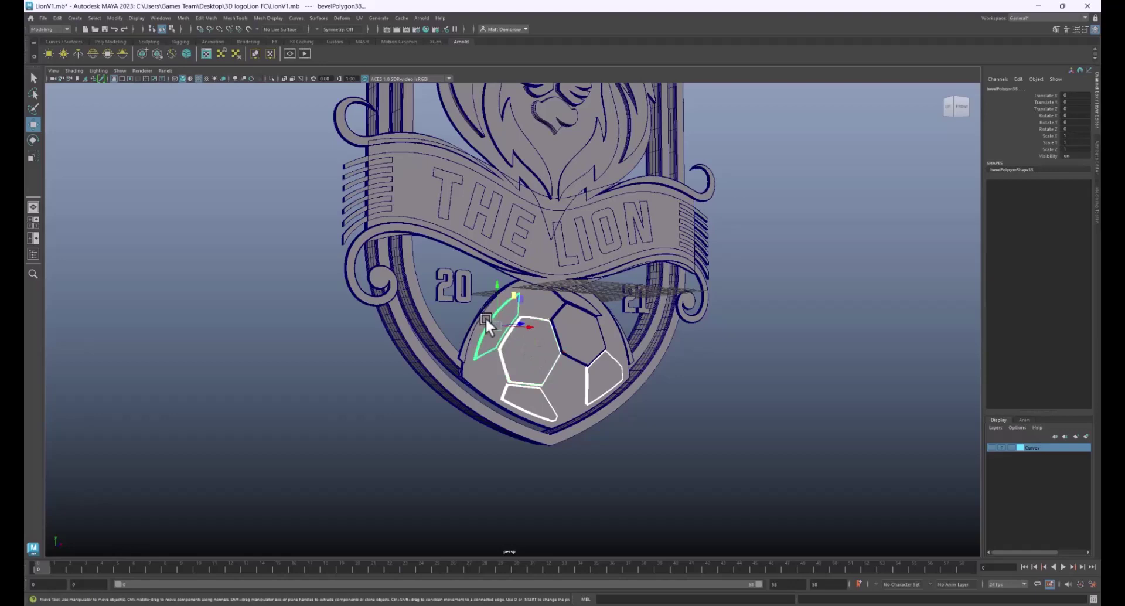
left_click(476, 318, "shift")
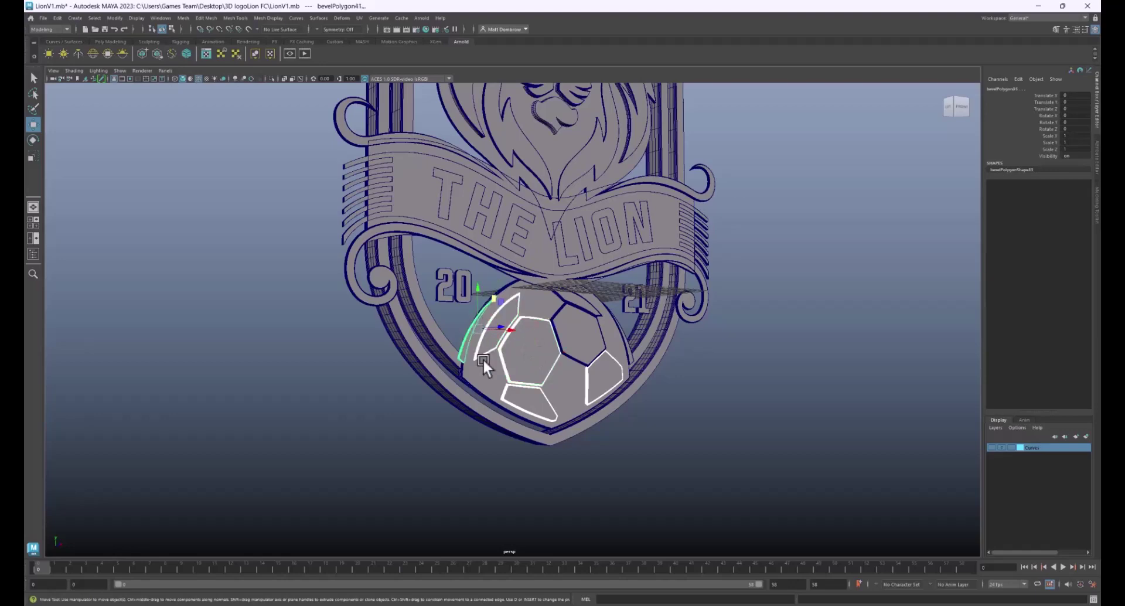
left_click(587, 329, "shift")
left_click(593, 306, "shift")
key("ctrl+z")
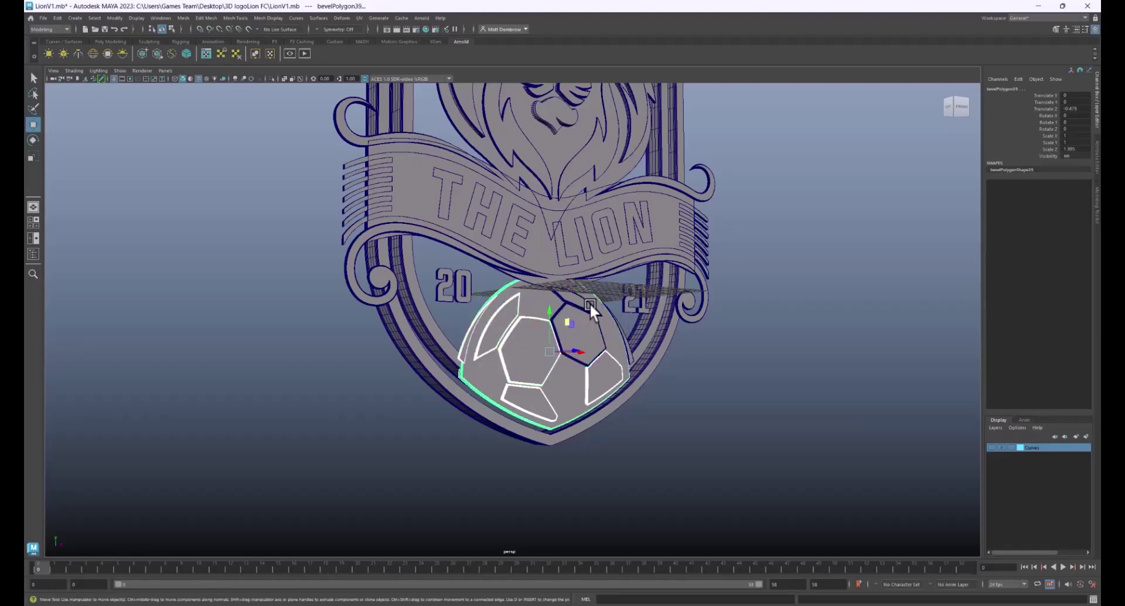
left_click(590, 303, "shift")
left_click(627, 342, "shift")
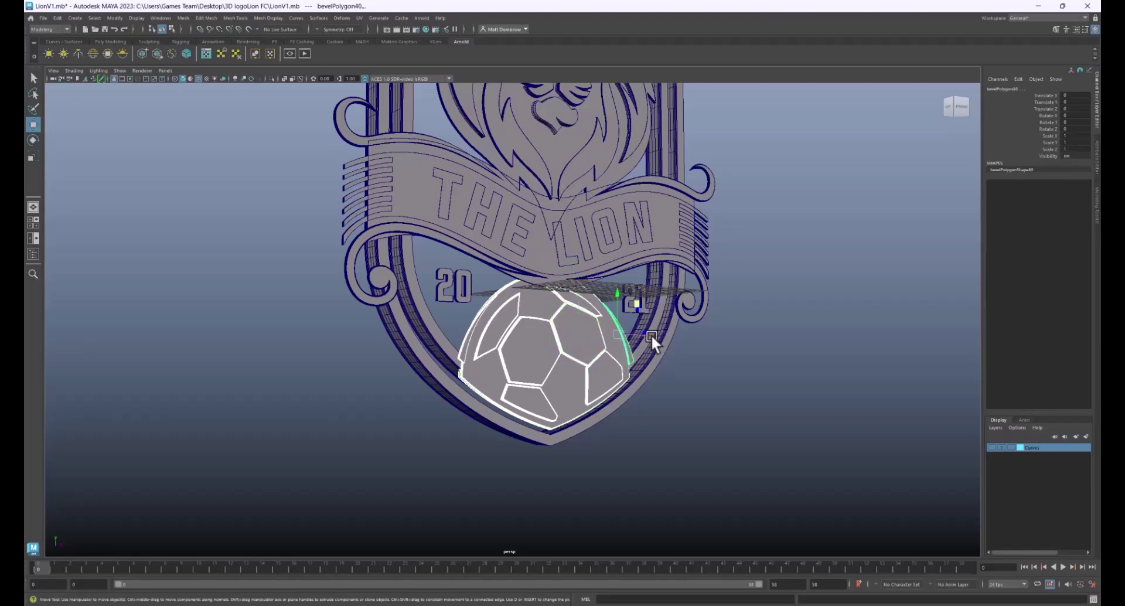
left_click_drag(651, 334, 627, 338)
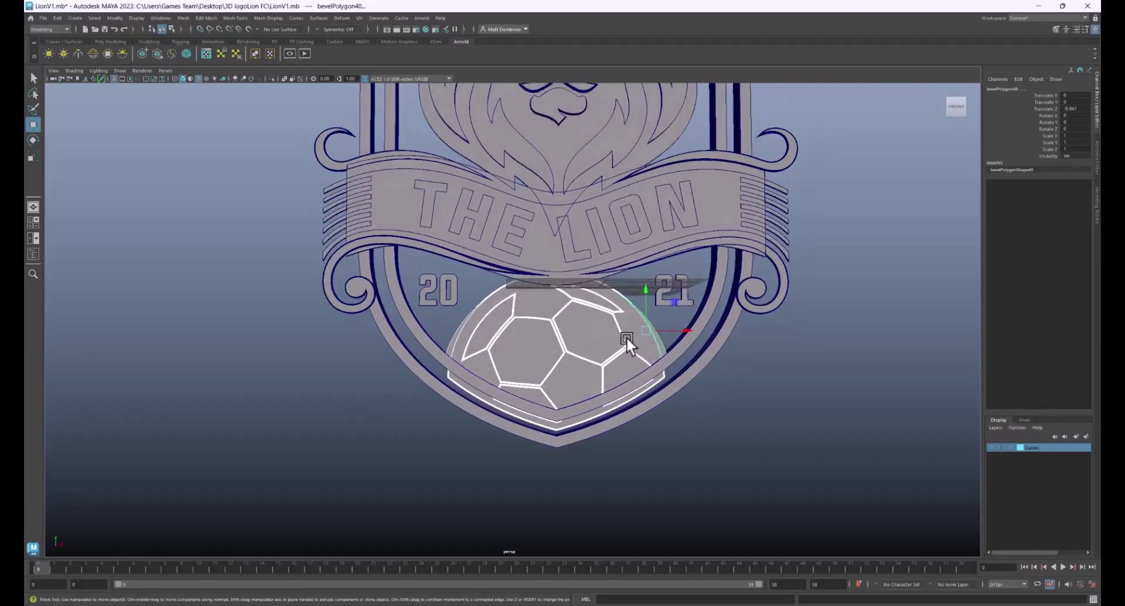
Group the football pieces, center the group's pivot and scale the group down to fit inside the inner shield frame.
key("ctrl+g")
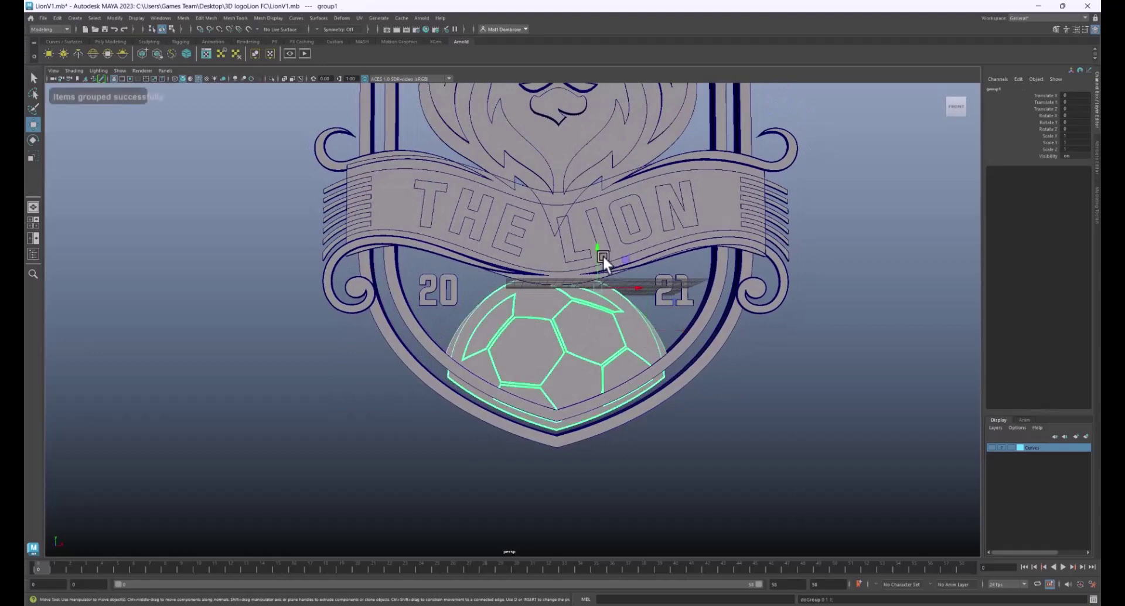
left_click(120, 18)
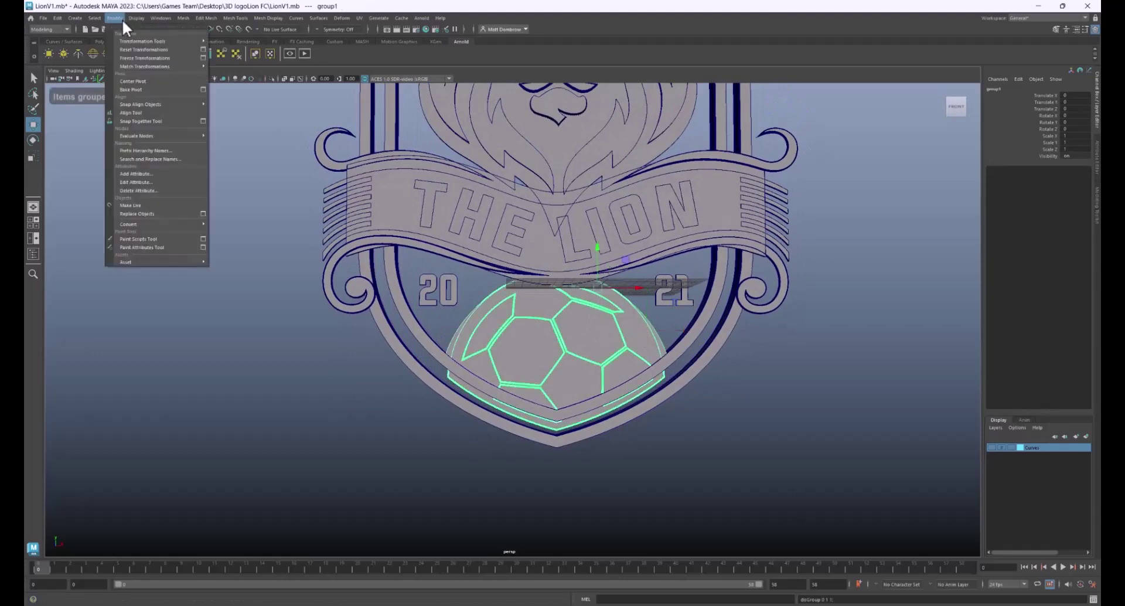
left_click(139, 85)
key("r")
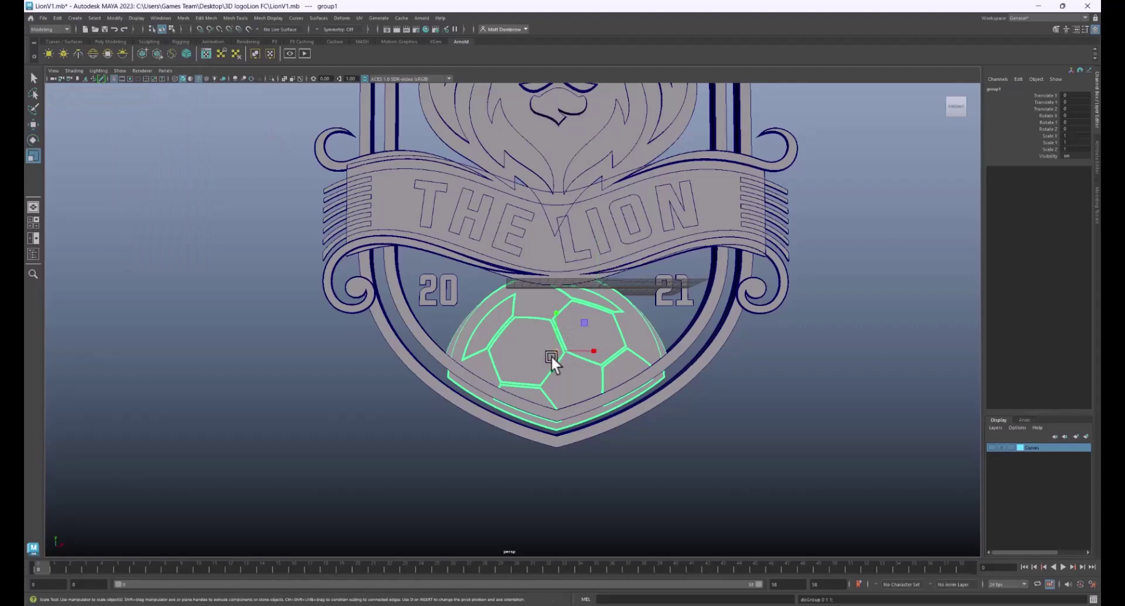
mouse_move(551, 354)
left_mouse_down()
mouse_move(529, 343)
mouse_move(540, 340)
left_mouse_up()
Lower the football's two side arcs slightly and widen them along X.
left_click(454, 350)
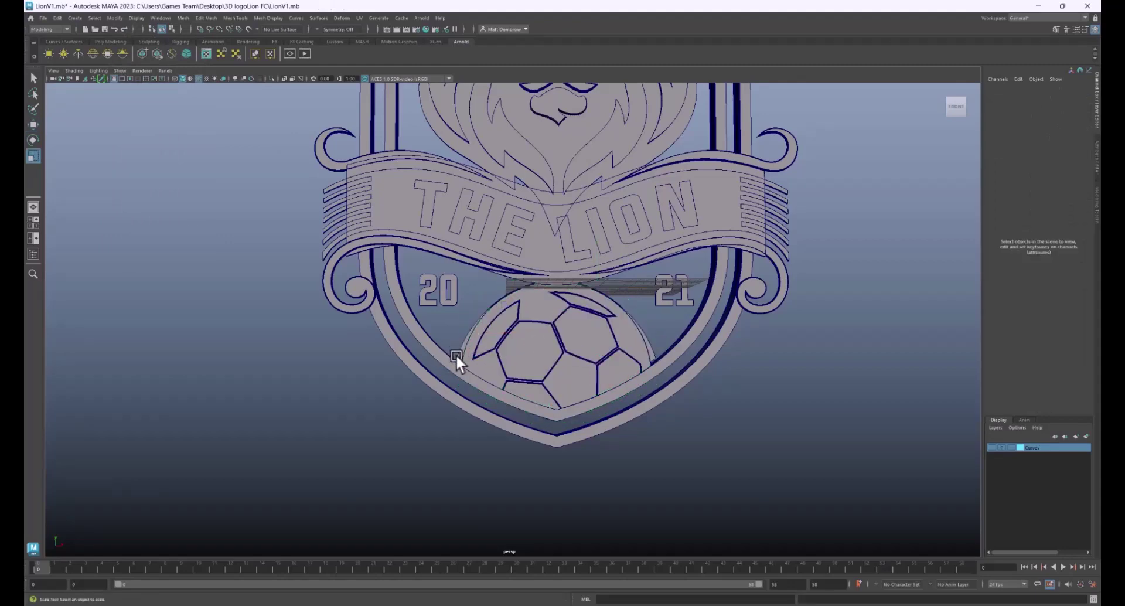
left_click(649, 352, "shift")
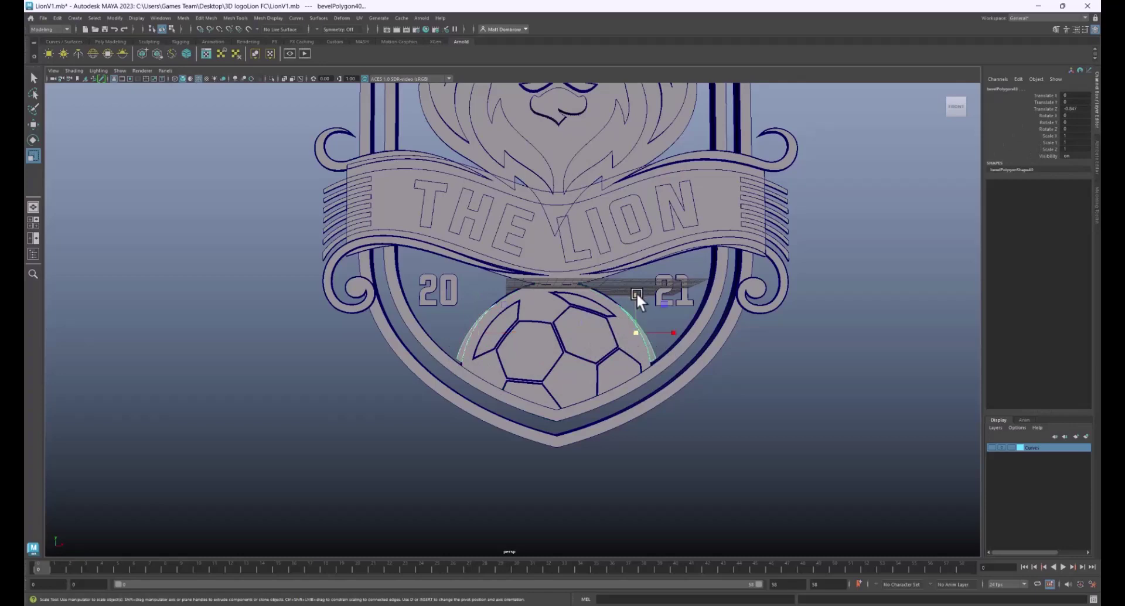
key("w")
left_click_drag(635, 291, 632, 295)
key("r")
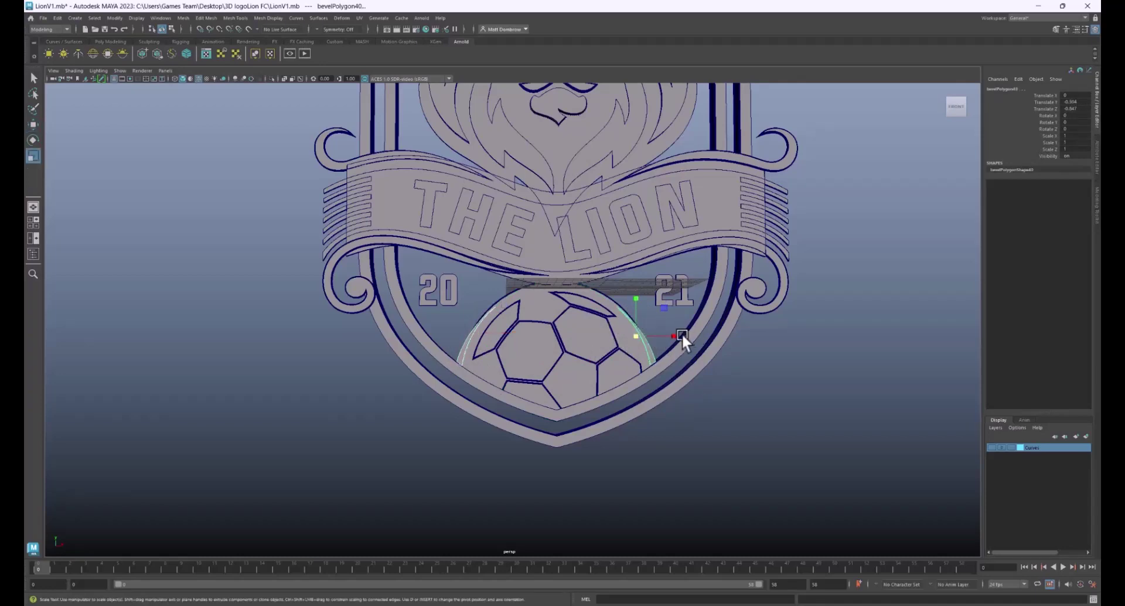
left_click_drag(678, 332, 680, 334)
Rotate each football side arc a few degrees about Z to follow the ball's outline.
key("w")
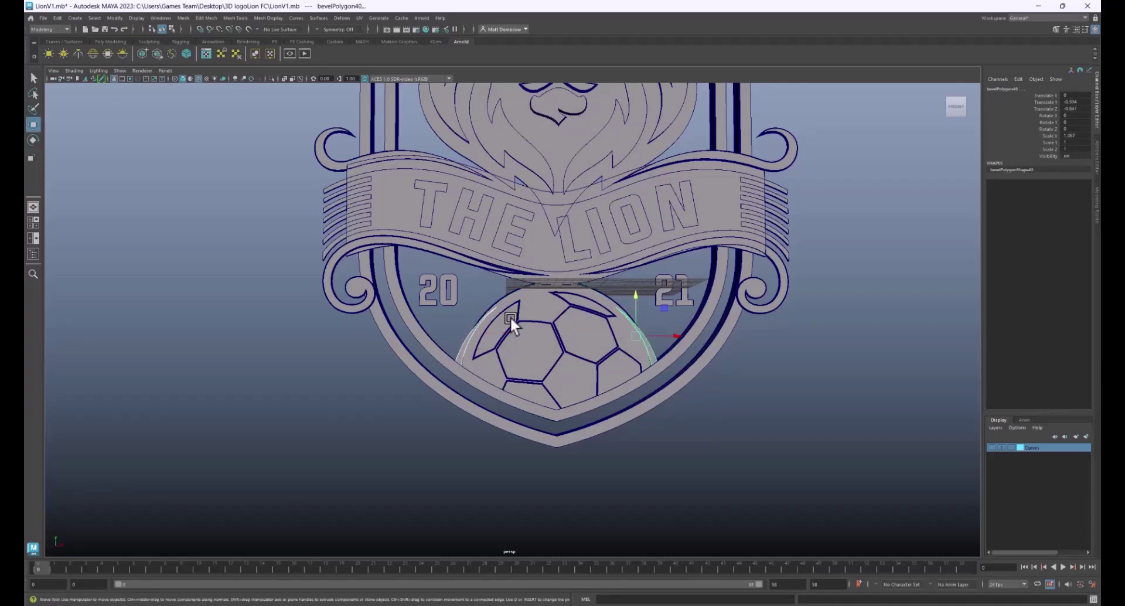
left_click(471, 326)
left_click_drag(517, 334, 505, 313)
key("e")
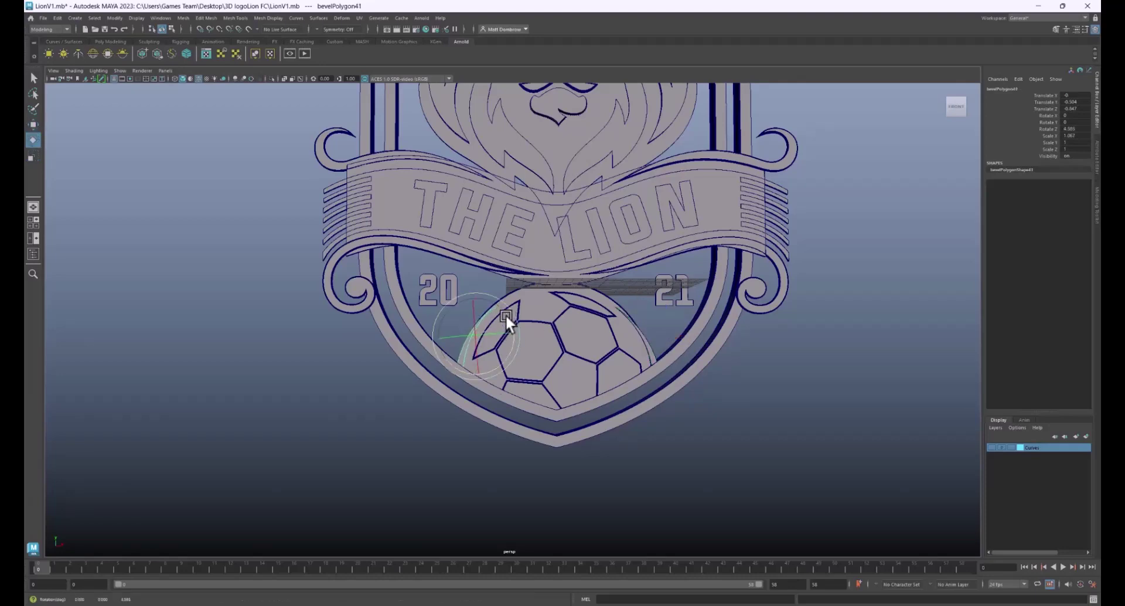
left_click(640, 331)
left_click_drag(615, 325, 600, 311)
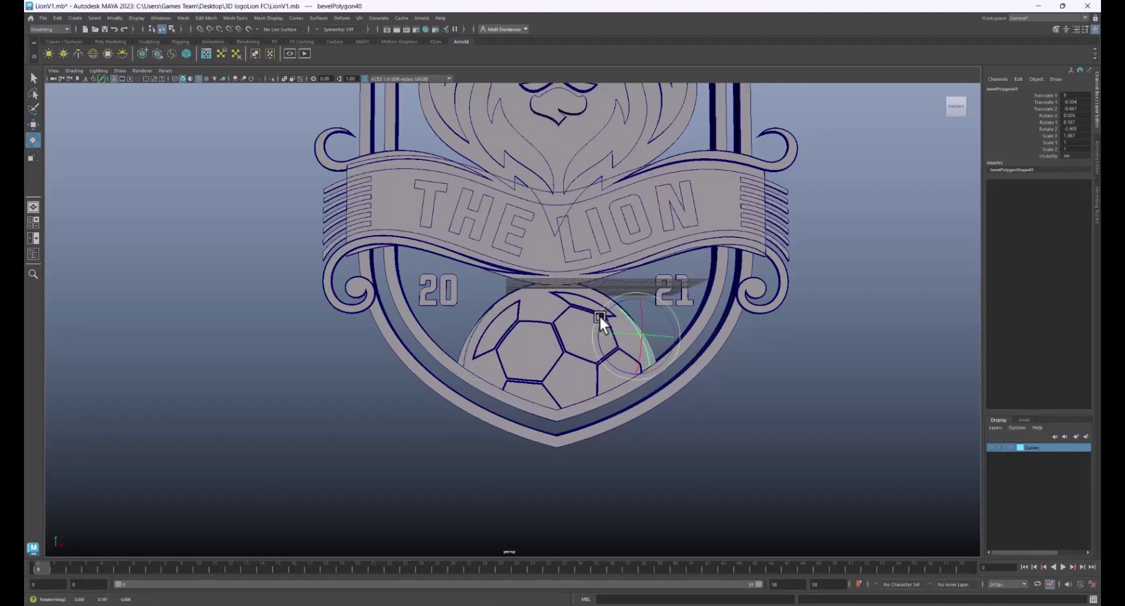
left_click(804, 409)
Push the banner's backing piece back along Z behind the ribbon.
left_click_drag(803, 409, 445, 281, "alt")
left_click(416, 170)
left_click(416, 166)
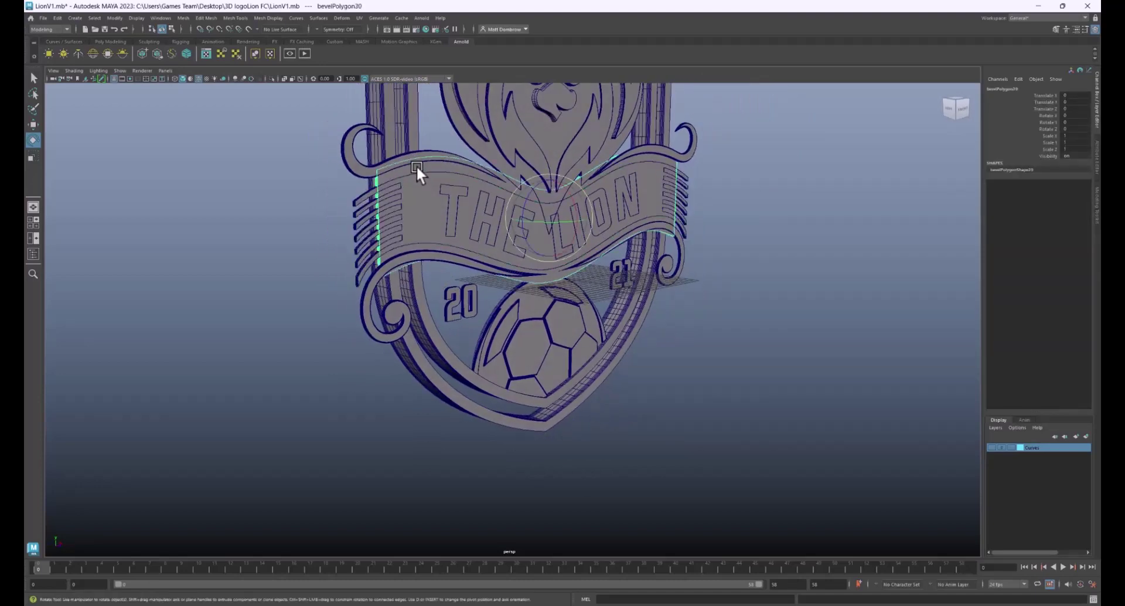
left_click_drag(416, 165, 493, 177, "alt")
key("w")
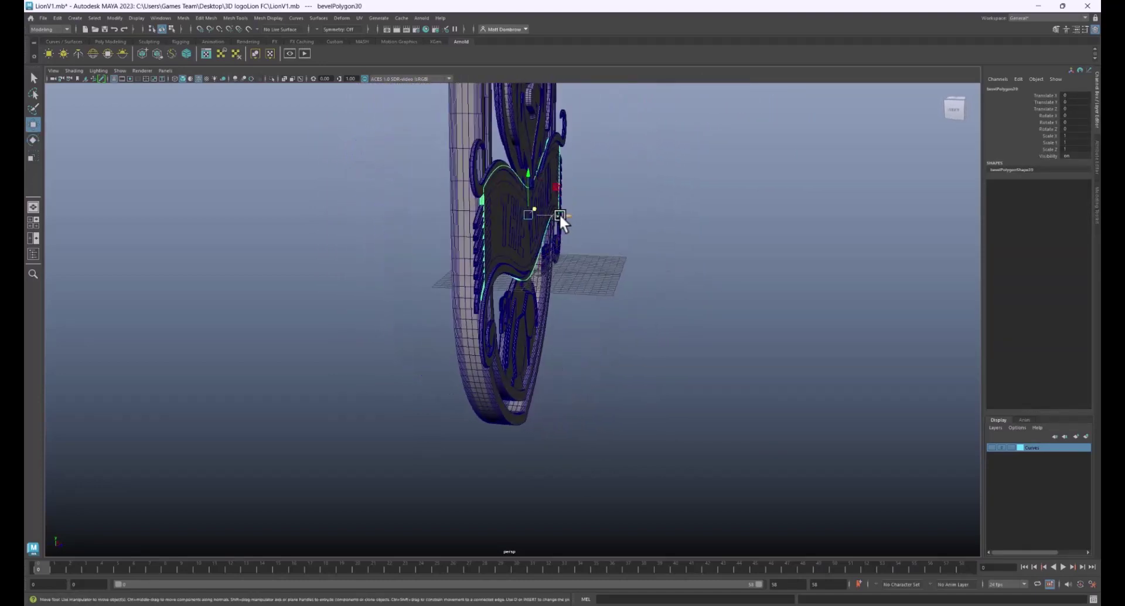
left_click_drag(558, 213, 505, 215)
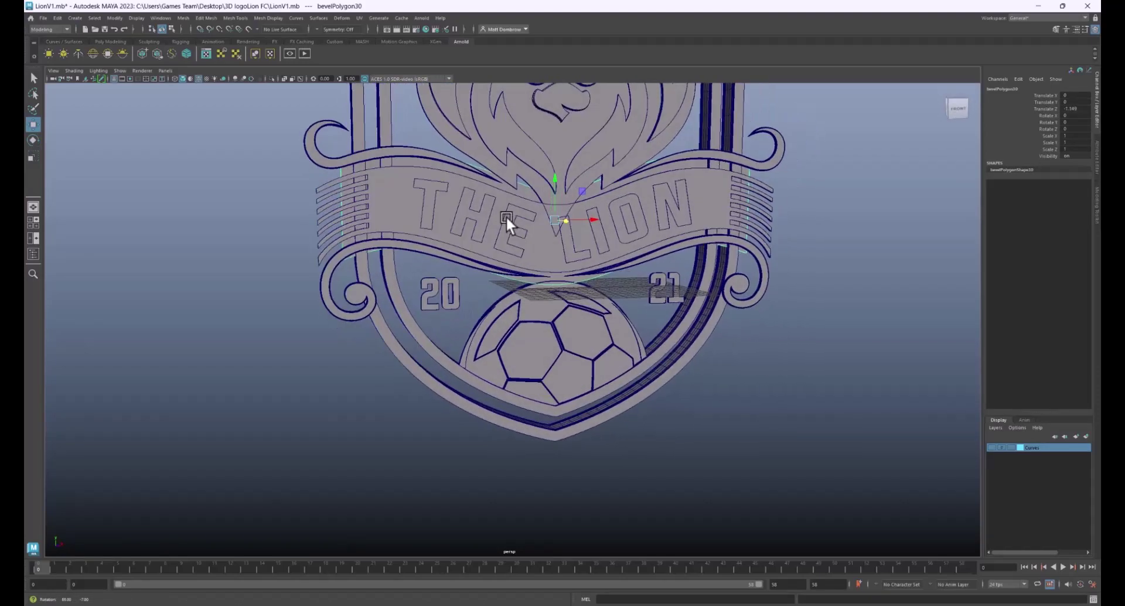
Thicken the banner's front ribbon piece with the side stripes along the depth axis.
left_click(392, 199)
left_click_drag(391, 200, 480, 209, "alt")
key("r")
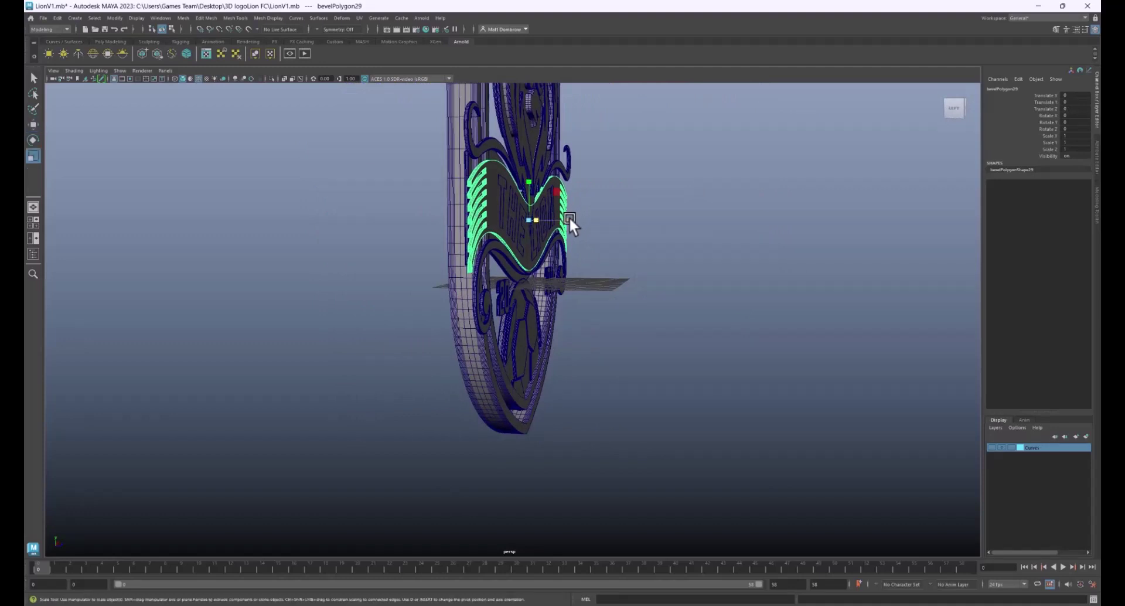
mouse_move(568, 217)
left_mouse_down()
mouse_move(585, 220)
mouse_move(561, 222)
left_mouse_up()
key("w")
left_click(621, 238)
Adjust the depth position of the THE LION banner in front of the shield.
left_click_drag(621, 238, 680, 240, "alt")
left_click(509, 209)
scroll(602, 236, "down", 3)
mouse_move(527, 252)
left_mouse_down()
mouse_move(550, 251)
mouse_move(537, 248)
left_mouse_up()
left_click(612, 260)
Move the banner's striped outline piece and all THE LION letters together along the depth axis.
left_click_drag(613, 260, 587, 264, "alt")
left_click(549, 157)
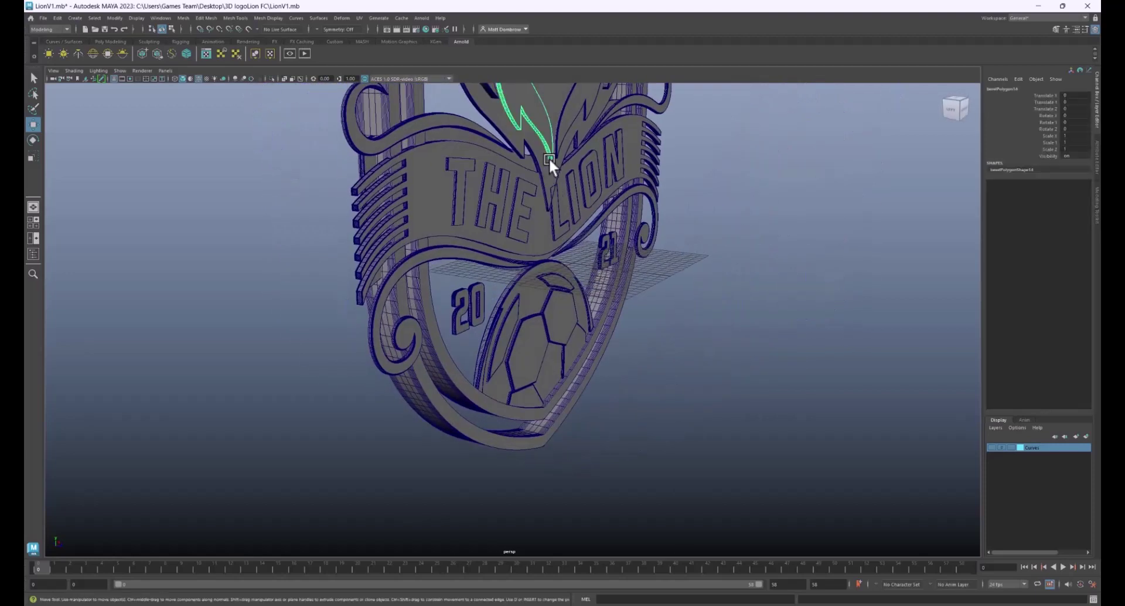
left_click(429, 172)
left_click(455, 168, "shift")
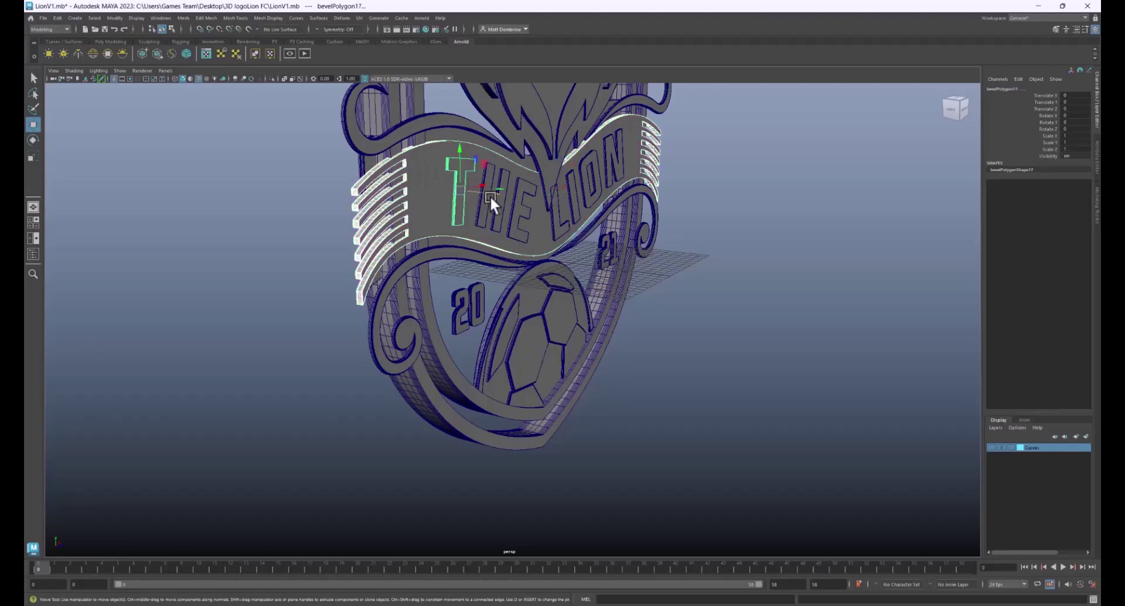
left_click(487, 200, "shift")
left_click(509, 225, "shift")
left_click(554, 228, "shift")
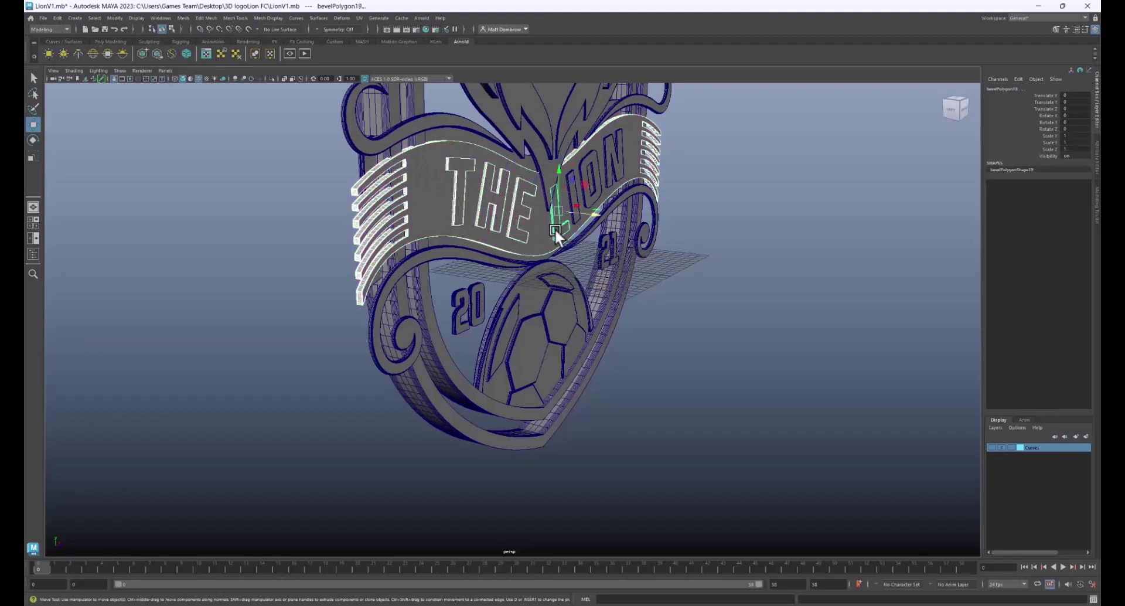
left_click(569, 191, "shift")
left_click(584, 177, "shift")
left_click(606, 157, "shift")
left_click_drag(662, 160, 644, 163)
left_click(770, 260)
Reselect the banner outline and letters and fine-tune their depth so they sit properly against the ribbon.
left_click_drag(769, 259, 703, 250, "alt")
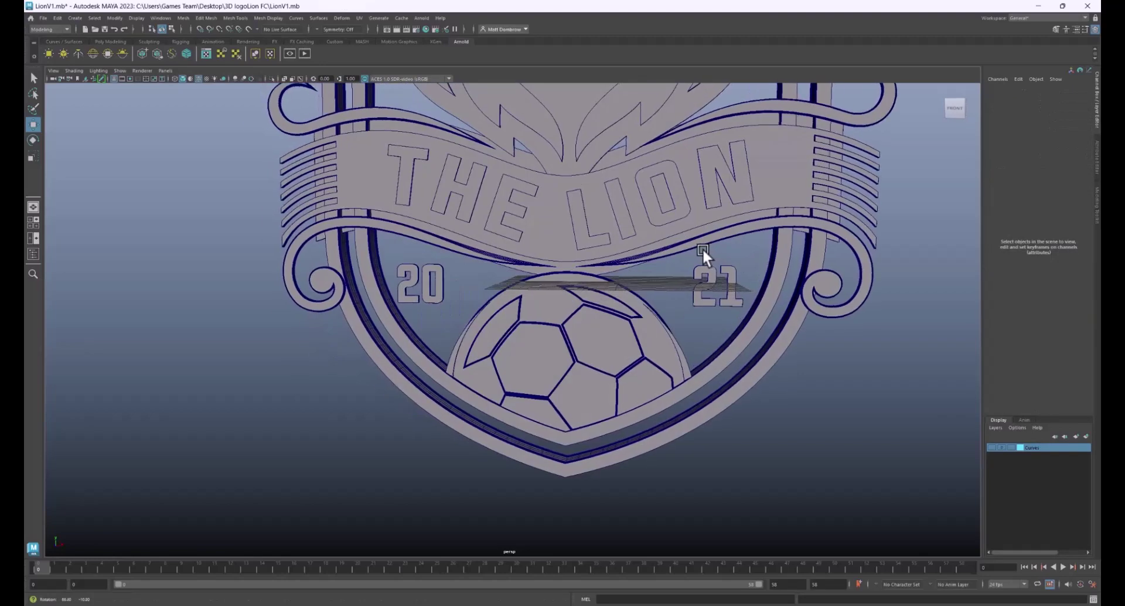
scroll(667, 246, "down", 6)
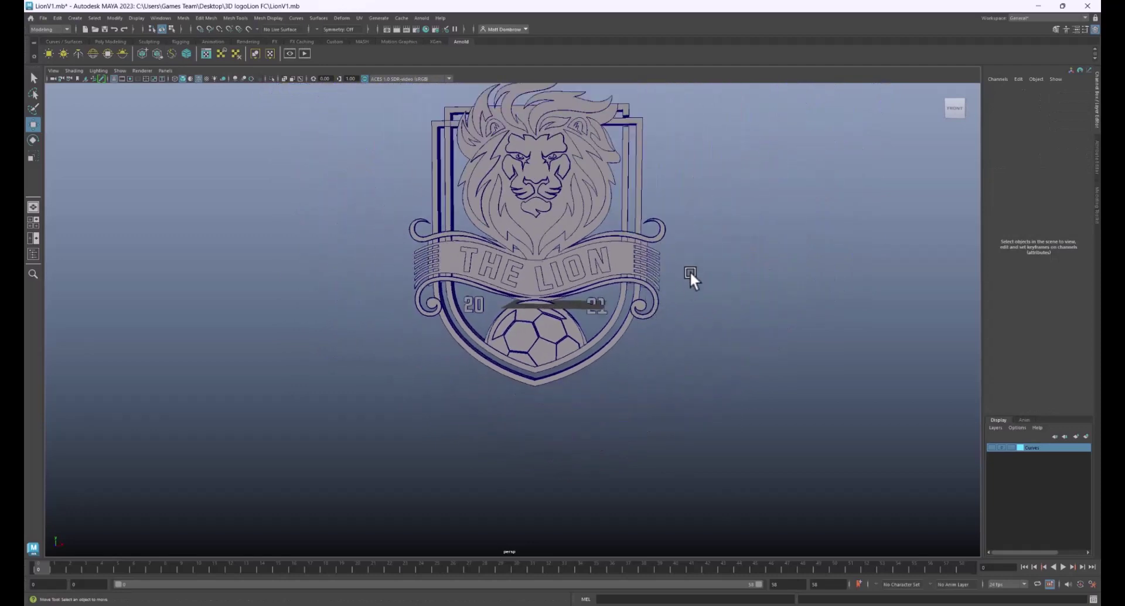
left_click_drag(534, 230, 705, 361, "alt")
left_click(610, 311)
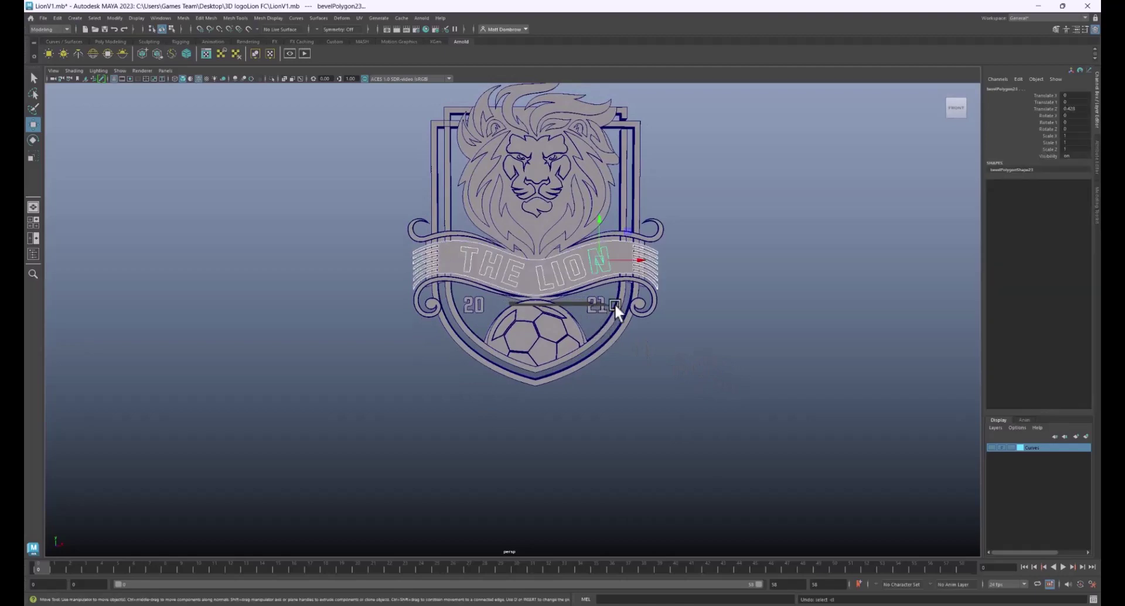
left_click_drag(612, 271, 611, 267)
left_click(764, 297)
left_click_drag(764, 297, 718, 302, "alt")
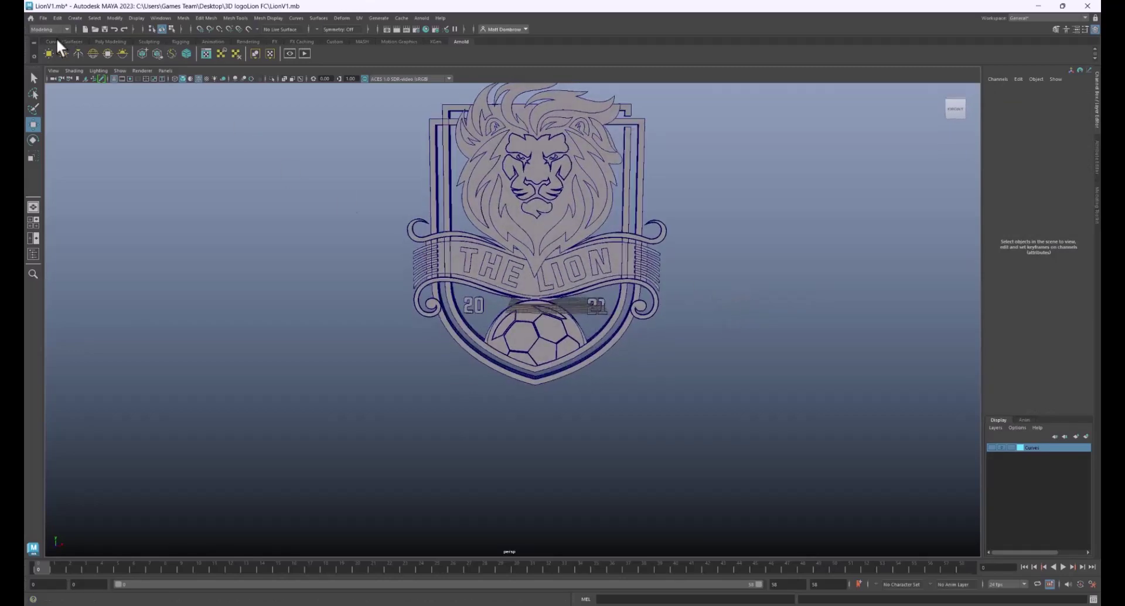
Save the LionV1.mb scene.
key("ctrl+s")
left_click_drag(695, 263, 671, 259, "alt")
middle_click_drag(669, 255, 632, 279, "alt")
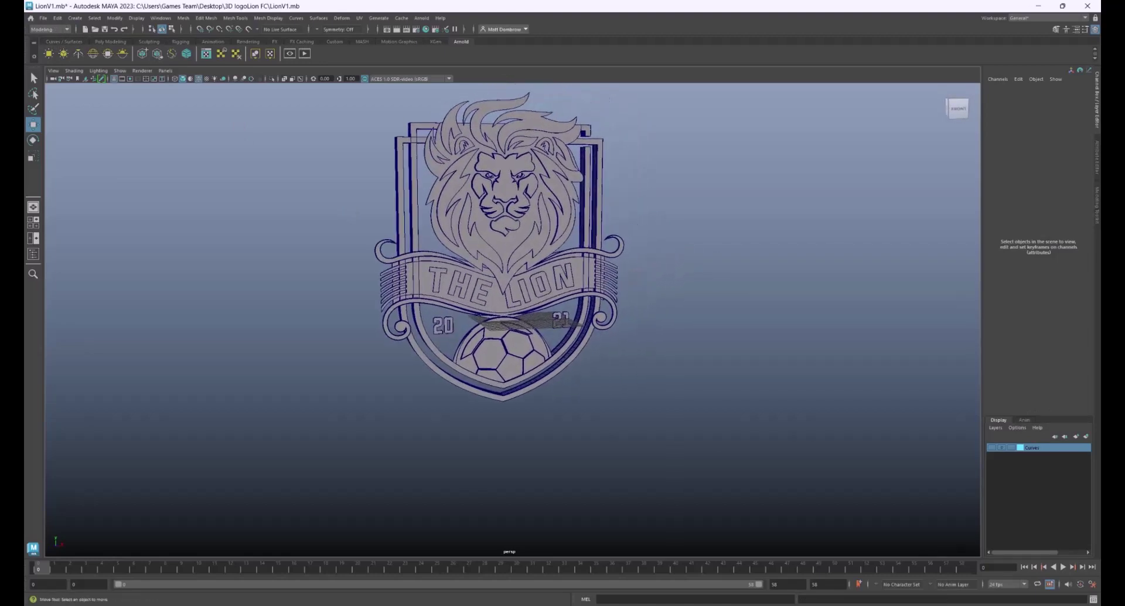
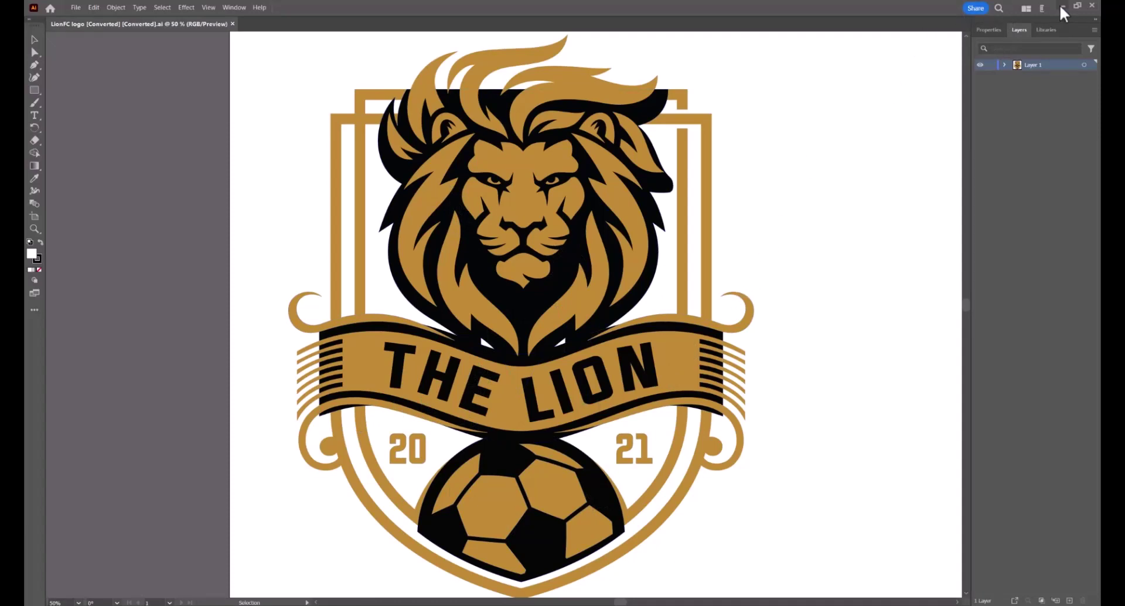
Check the gold and black areas of the original logo in Illustrator, and return to Maya.
left_click(681, 124)
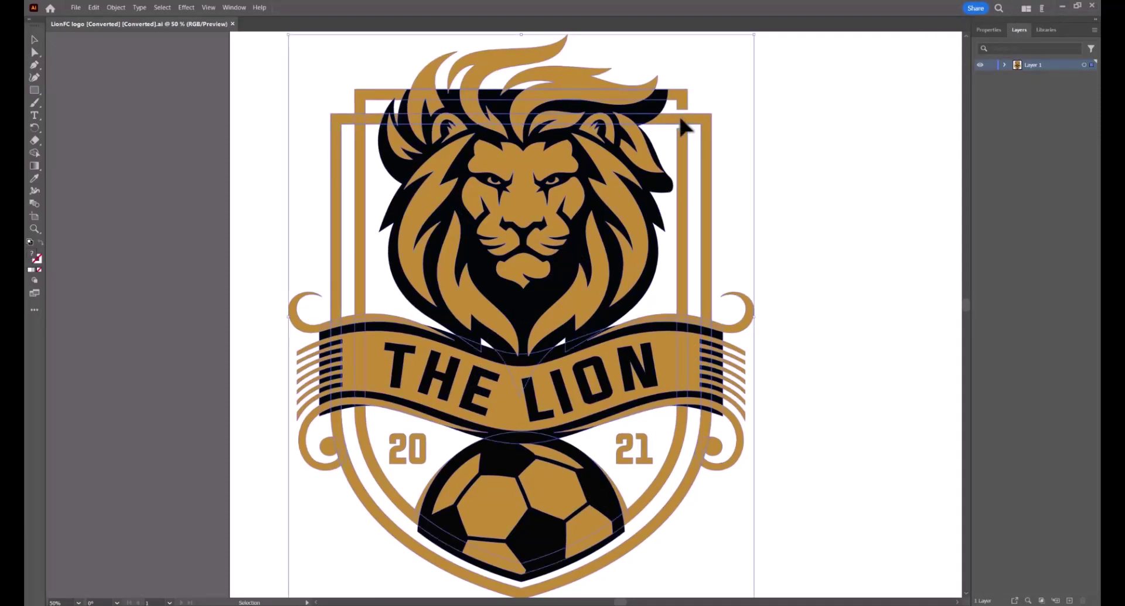
left_click(1062, 7)
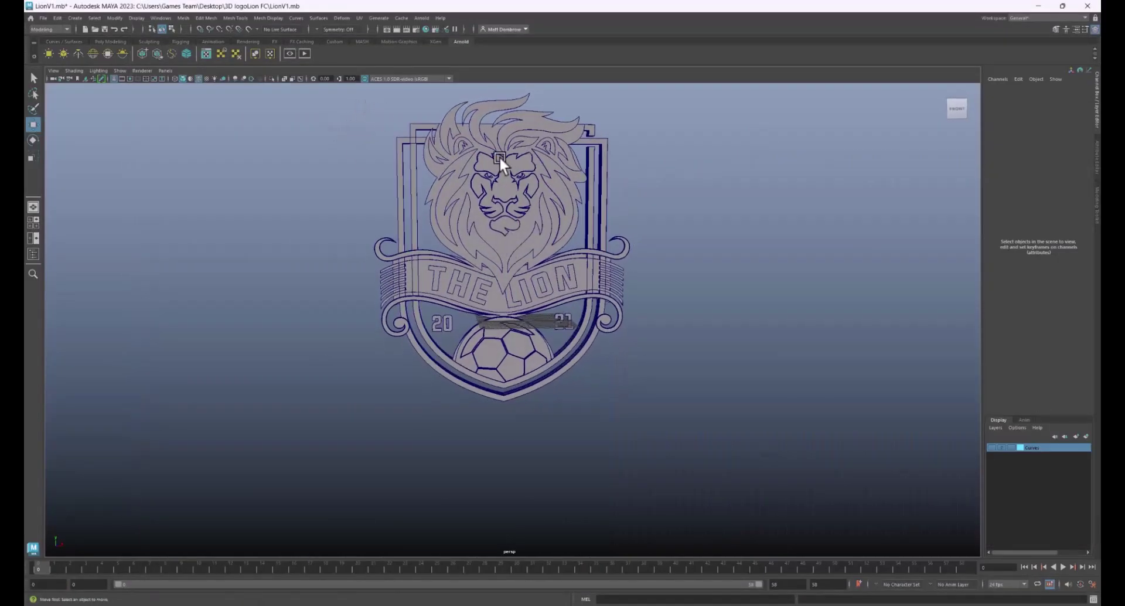
Assign a new aiStandardSurface material to the lion's face piece.
scroll(451, 226, "up", 5)
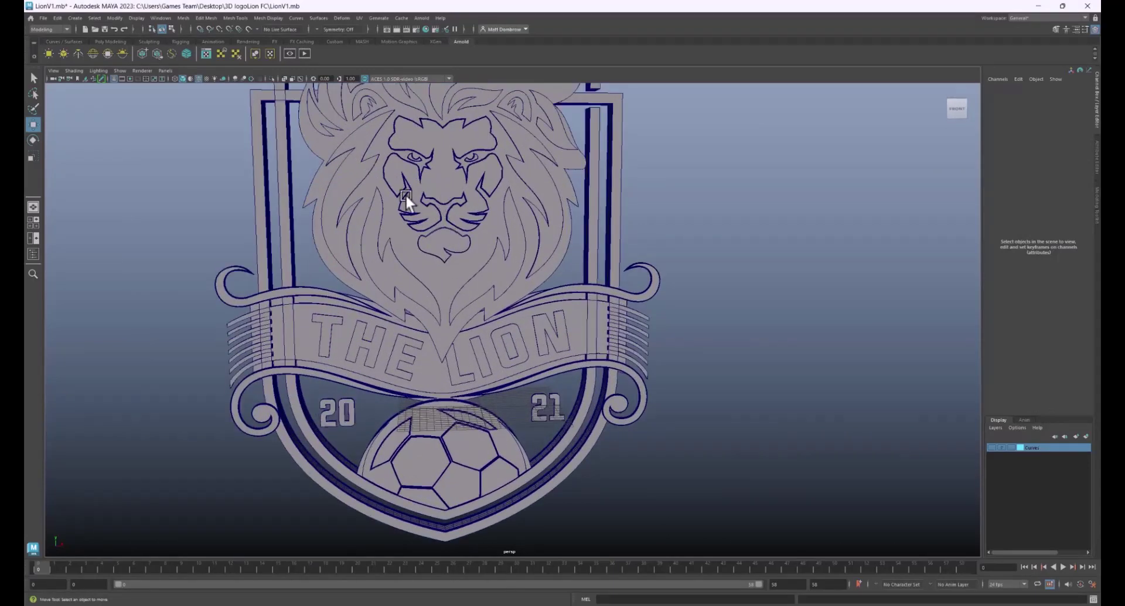
left_click(405, 193)
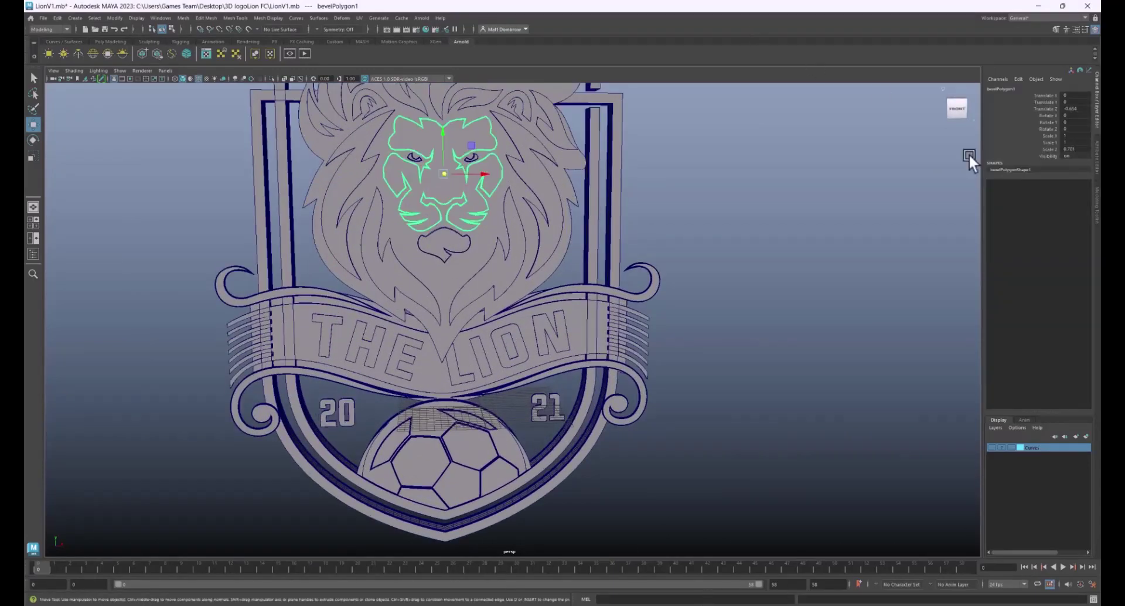
right_click(472, 126)
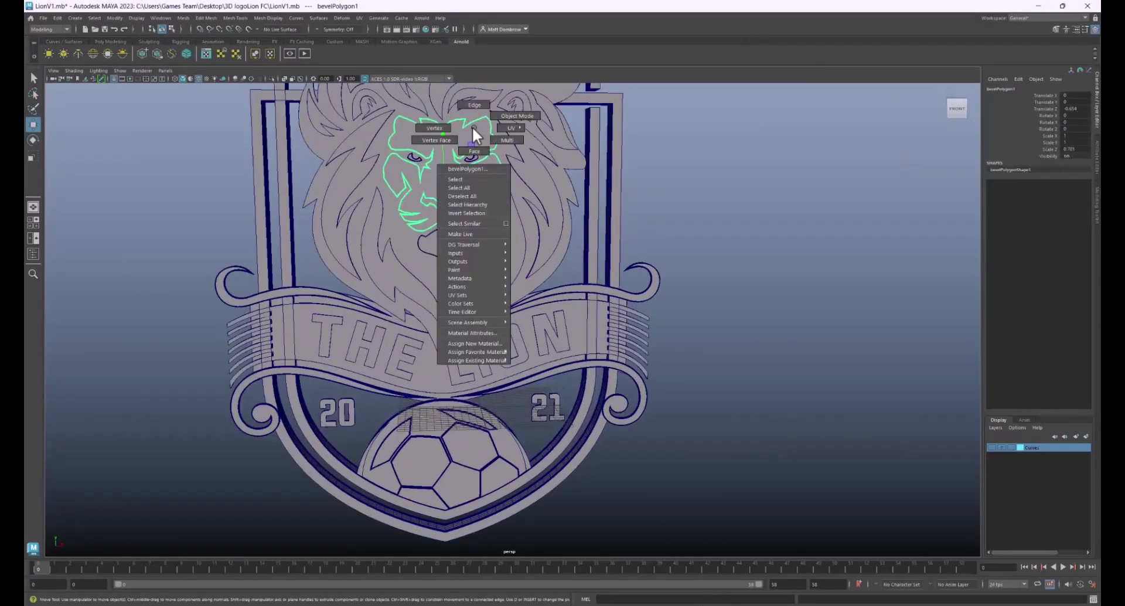
mouse_move(482, 353)
left_click(483, 343)
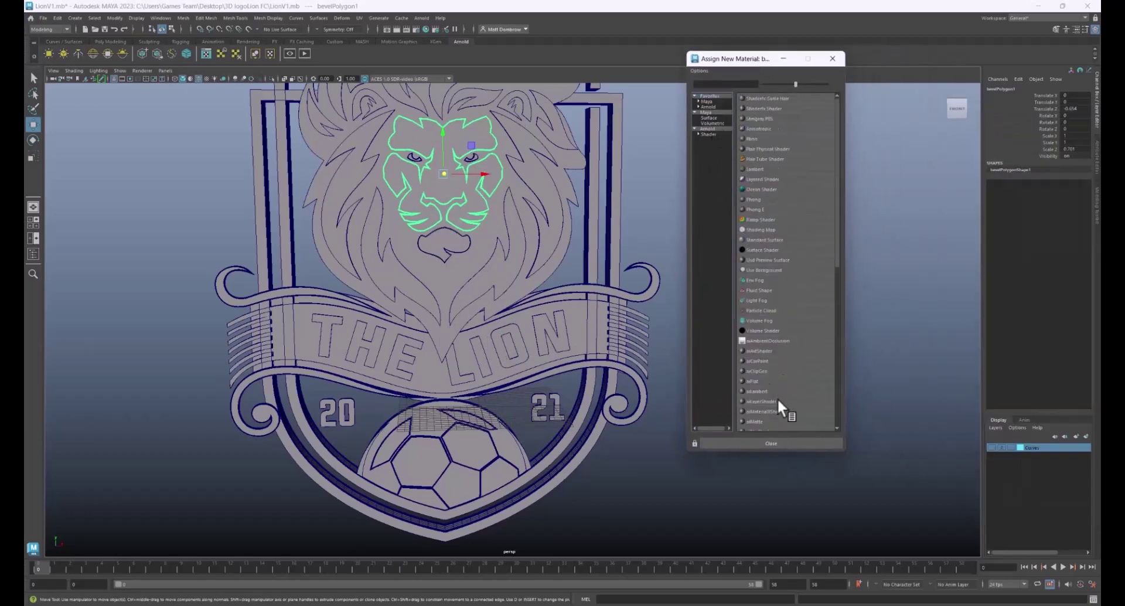
scroll(805, 377, "down", 3)
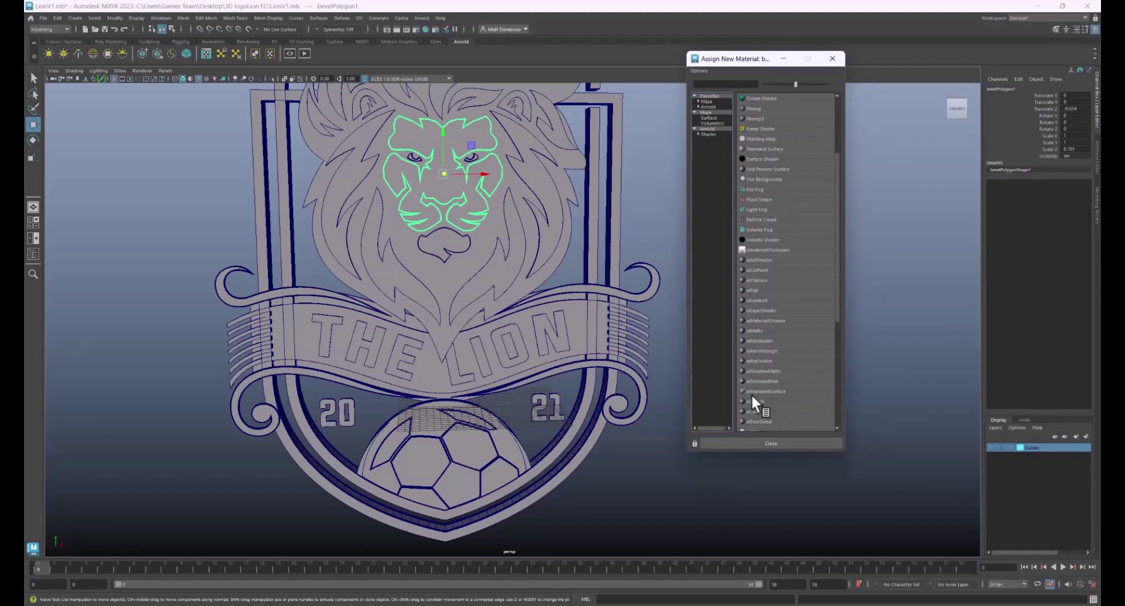
left_click(771, 390)
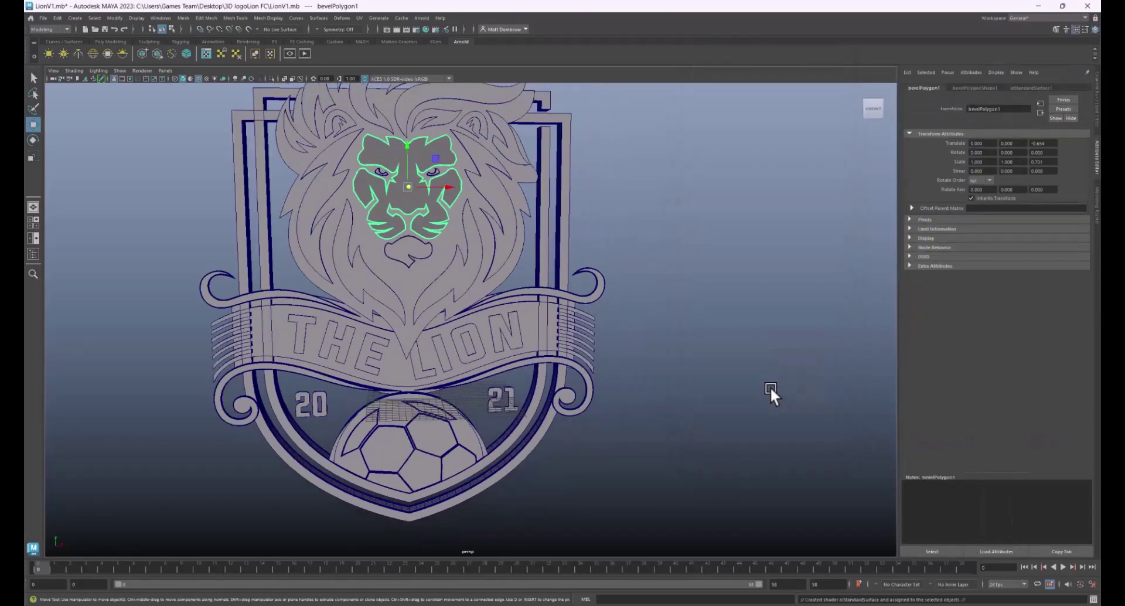
Replace the face material's settings with the Gold preset and reselect the face to check them.
left_click(1028, 87)
left_click(1064, 109)
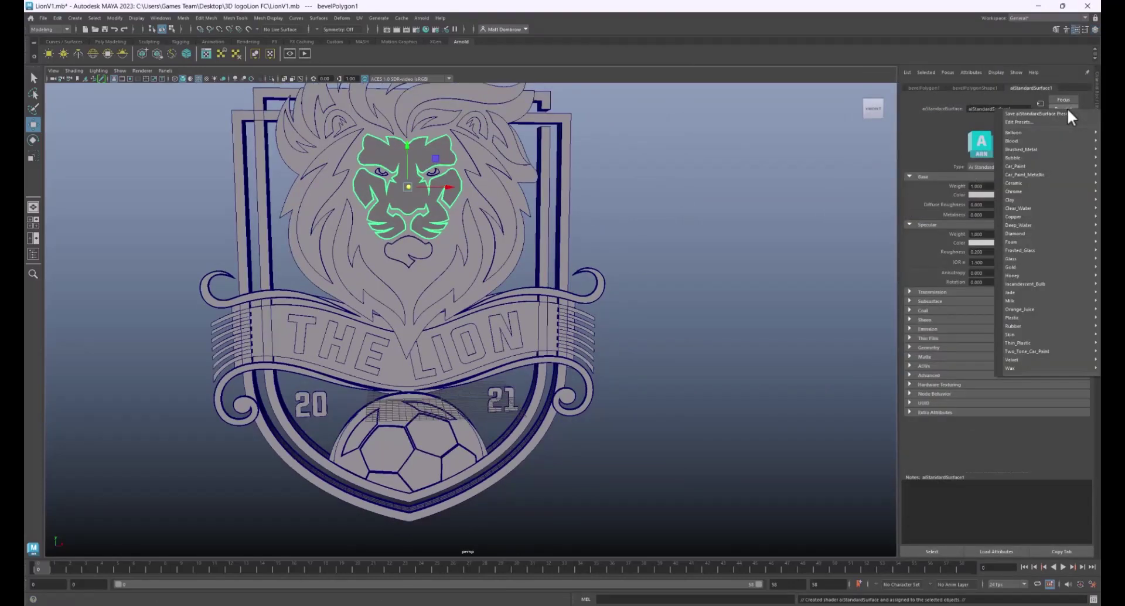
mouse_move(1054, 268)
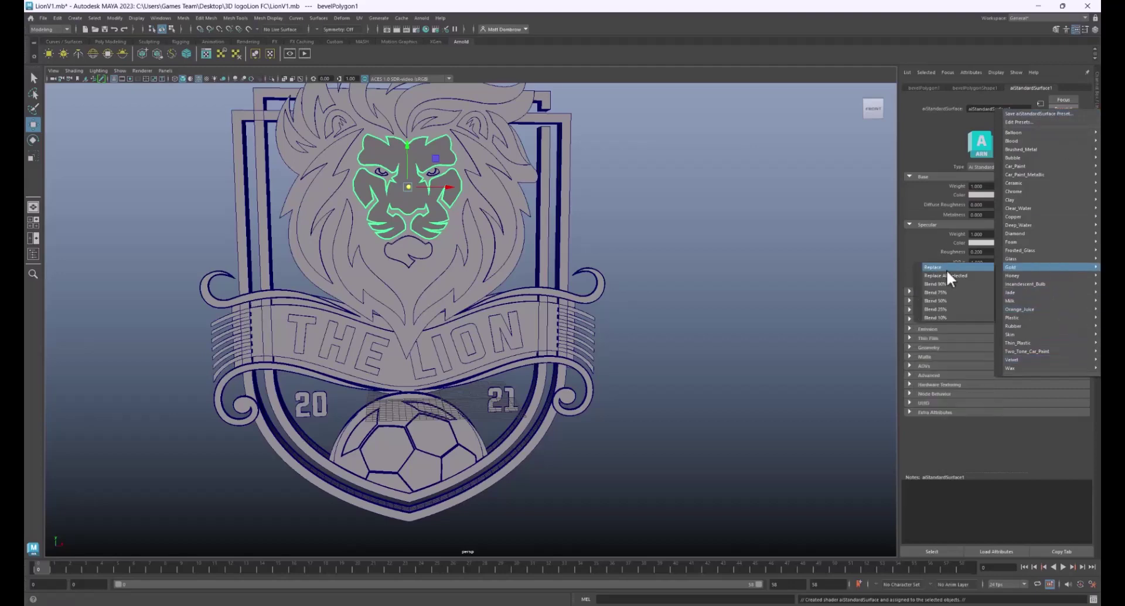
left_click(949, 267)
left_click(694, 251)
mouse_move(694, 251)
left_mouse_down("alt")
mouse_move(715, 262)
mouse_move(686, 261)
left_mouse_up("alt")
middle_click_drag(628, 249, 711, 271, "alt")
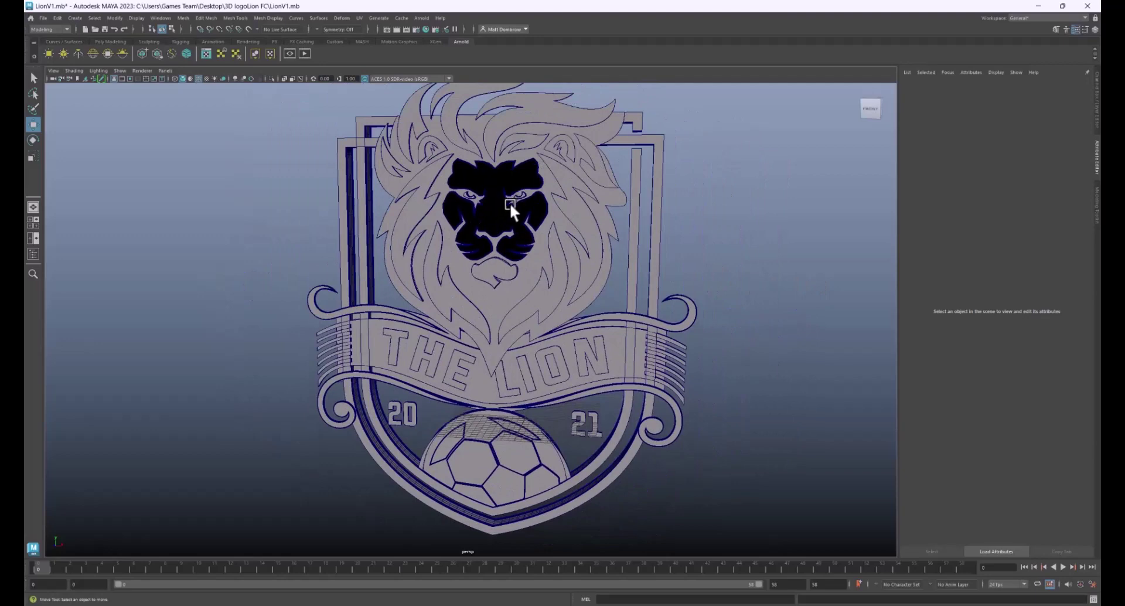
left_click(486, 213)
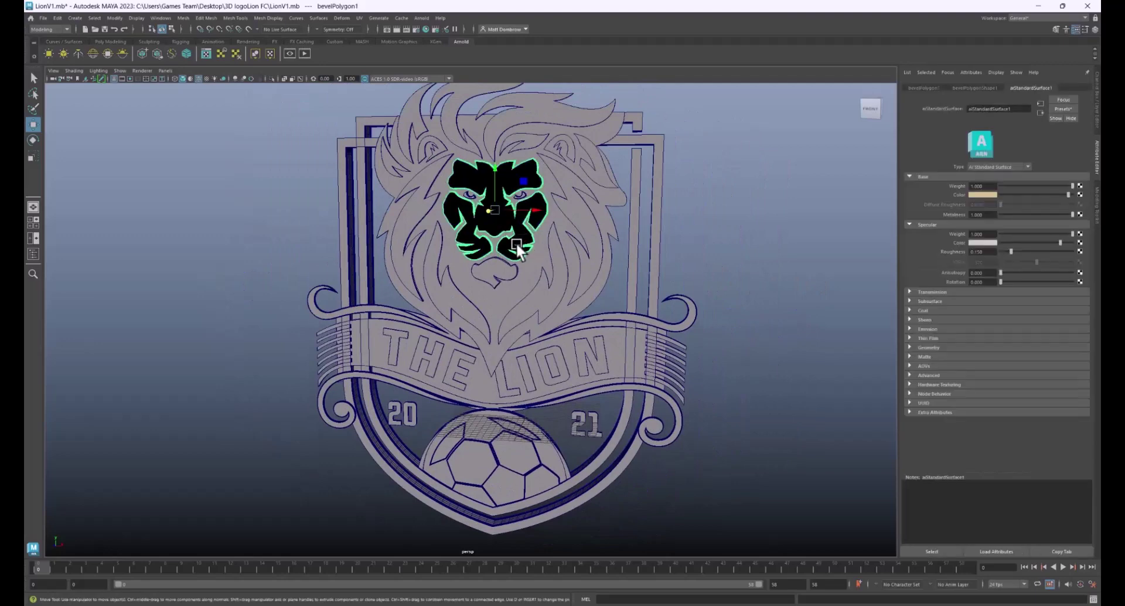
Assign the existing gold aiStandardSurface1 material to the lion's inner mane strands, hair, ears and chin.
left_click(524, 115)
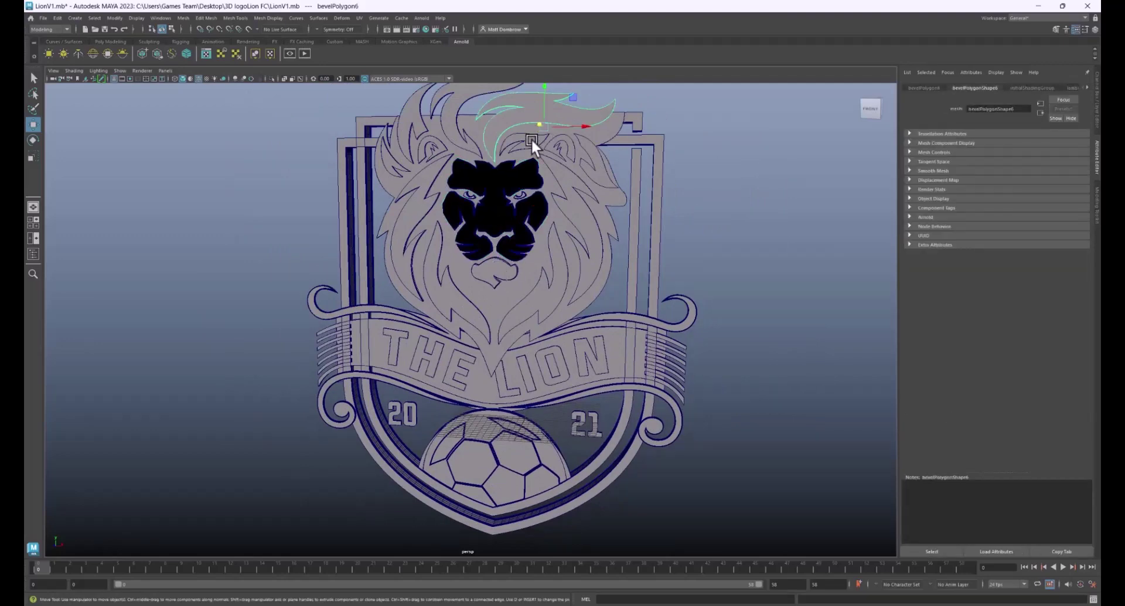
left_click(531, 138, "shift")
left_click(572, 188, "shift")
left_click(566, 142, "shift")
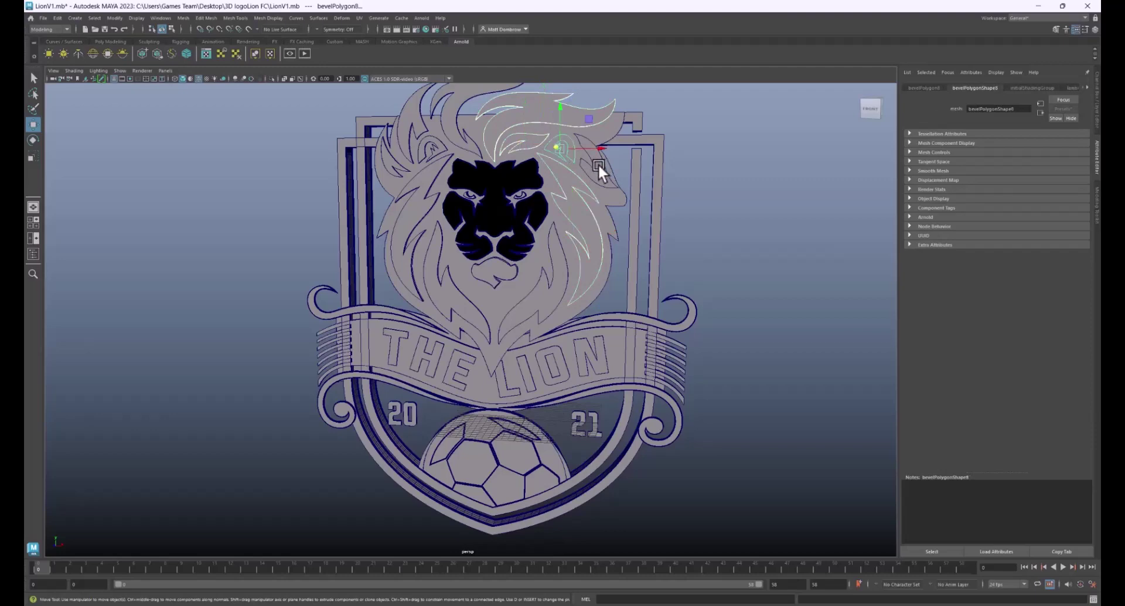
left_click(518, 276, "shift")
left_click(419, 286, "shift")
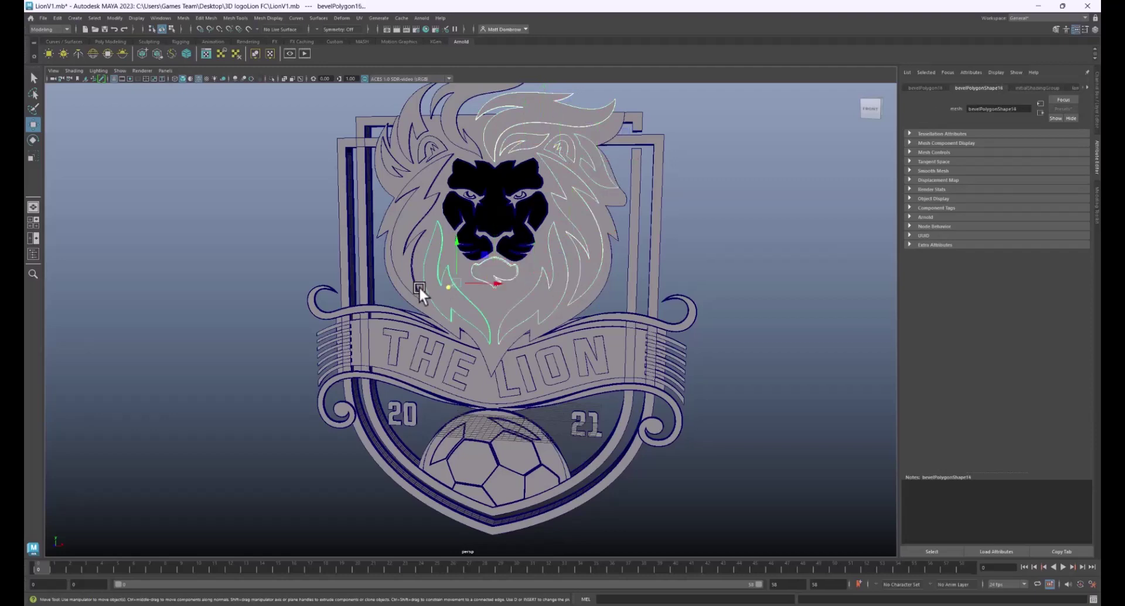
left_click(419, 143, "shift")
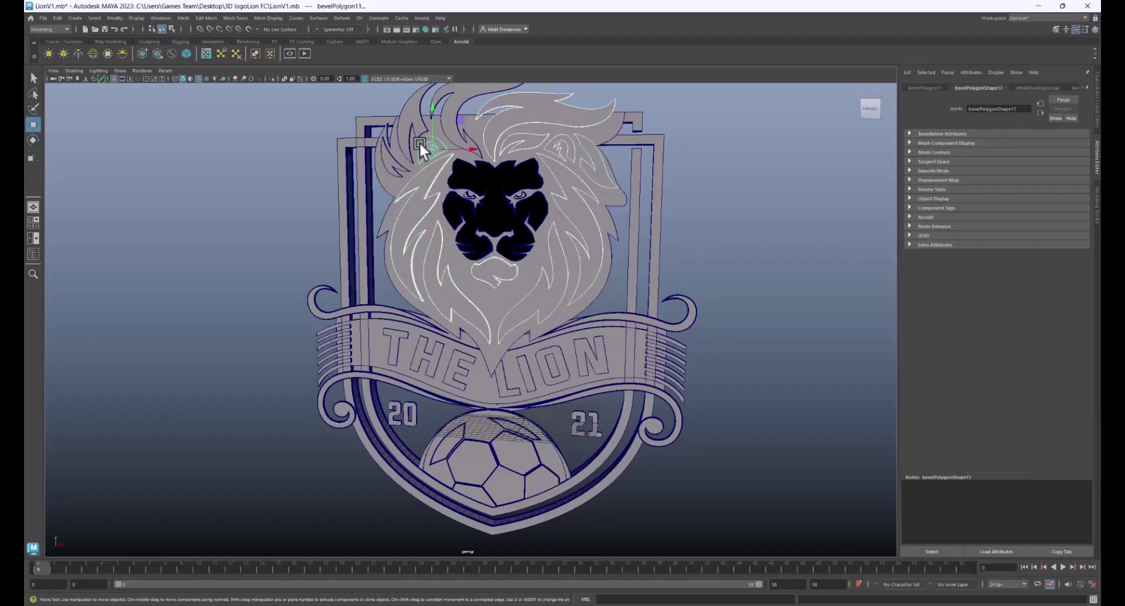
left_click(420, 107, "shift")
left_click(460, 95, "shift")
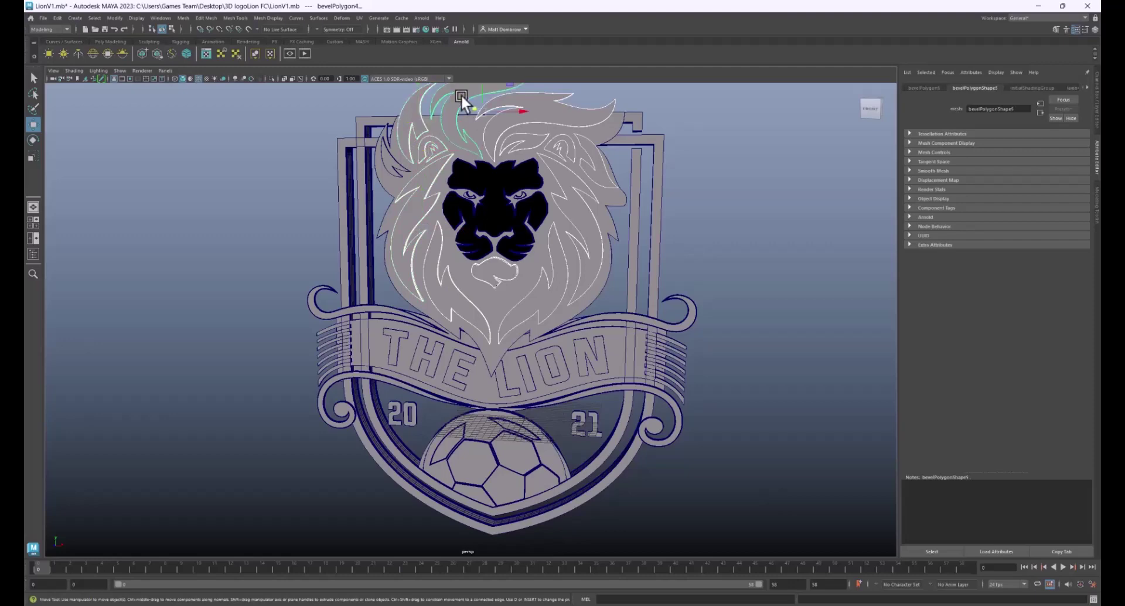
left_click(389, 157, "shift")
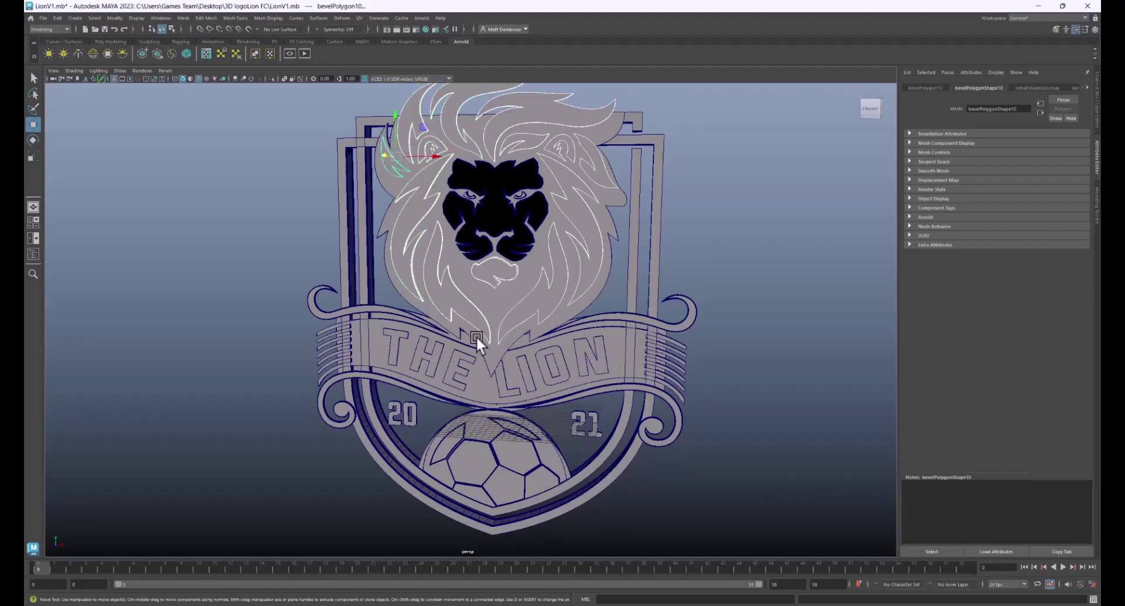
right_click_drag(492, 267, 579, 501)
Rename the gold aiStandardSurface material to GoldShader.
left_click(1046, 88)
double_click(1006, 109)
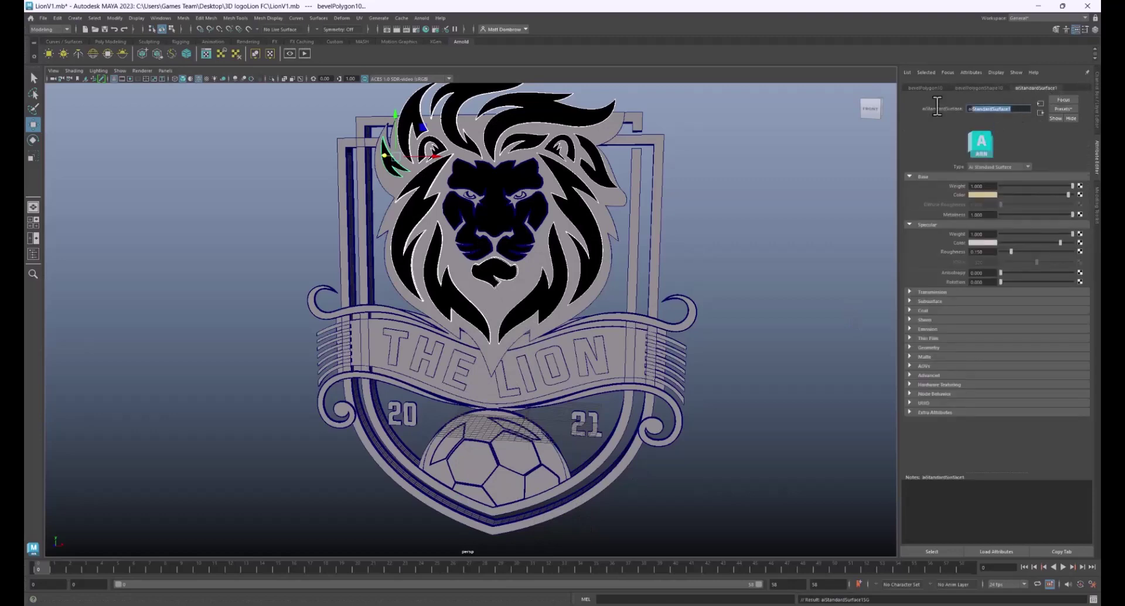
type("GoldShader")
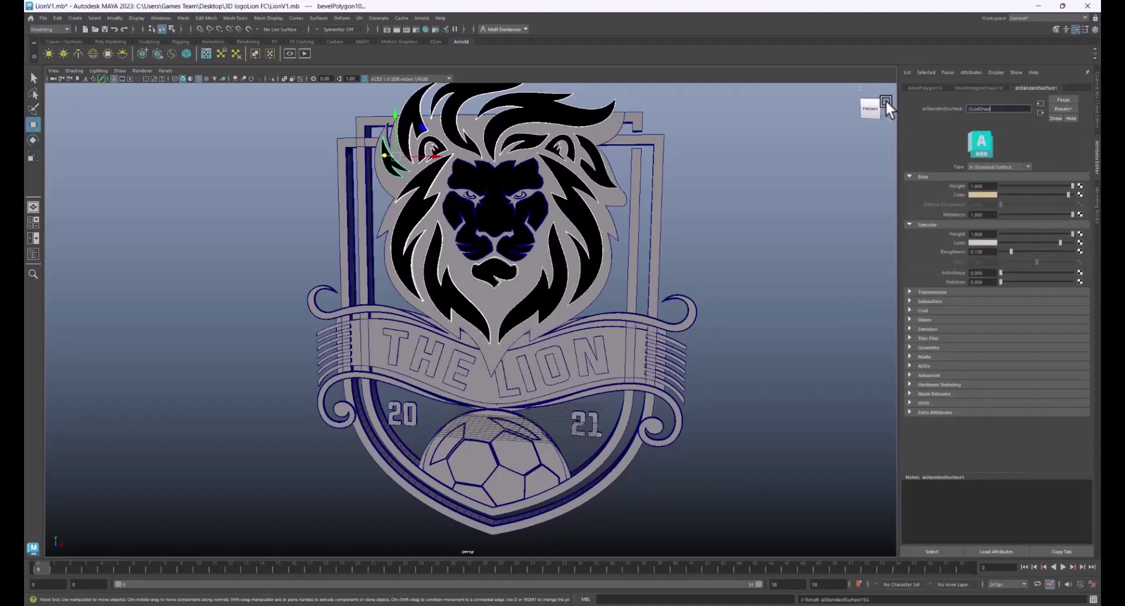
key("Return")
left_click(779, 268)
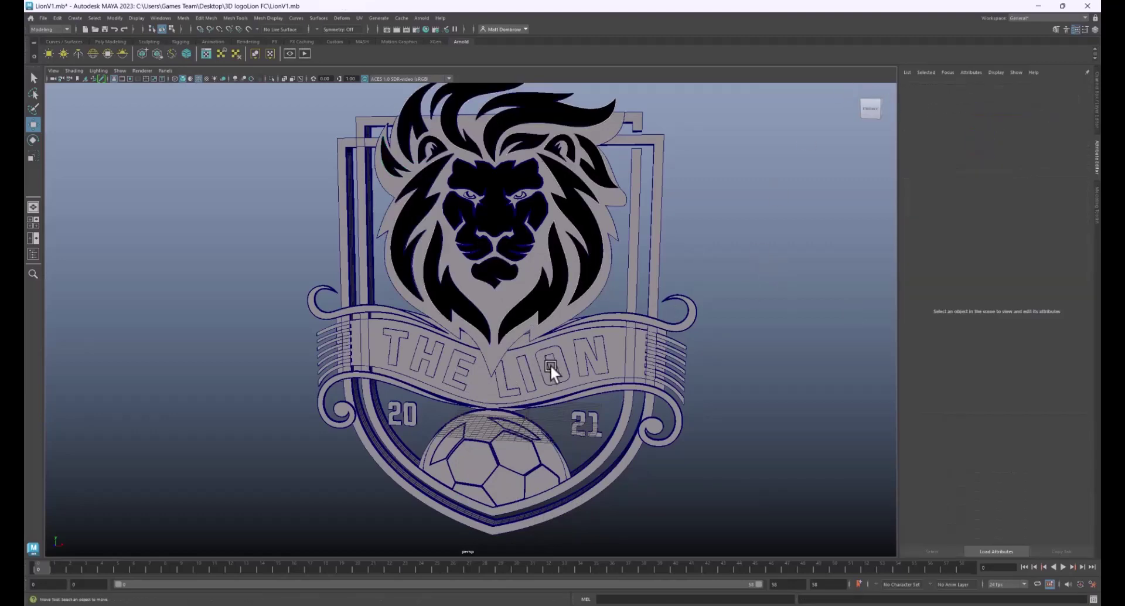
Compare the shield, banner and football colours with the original artwork in Illustrator, and return to Maya.
middle_click_drag(549, 364, 574, 310, "alt")
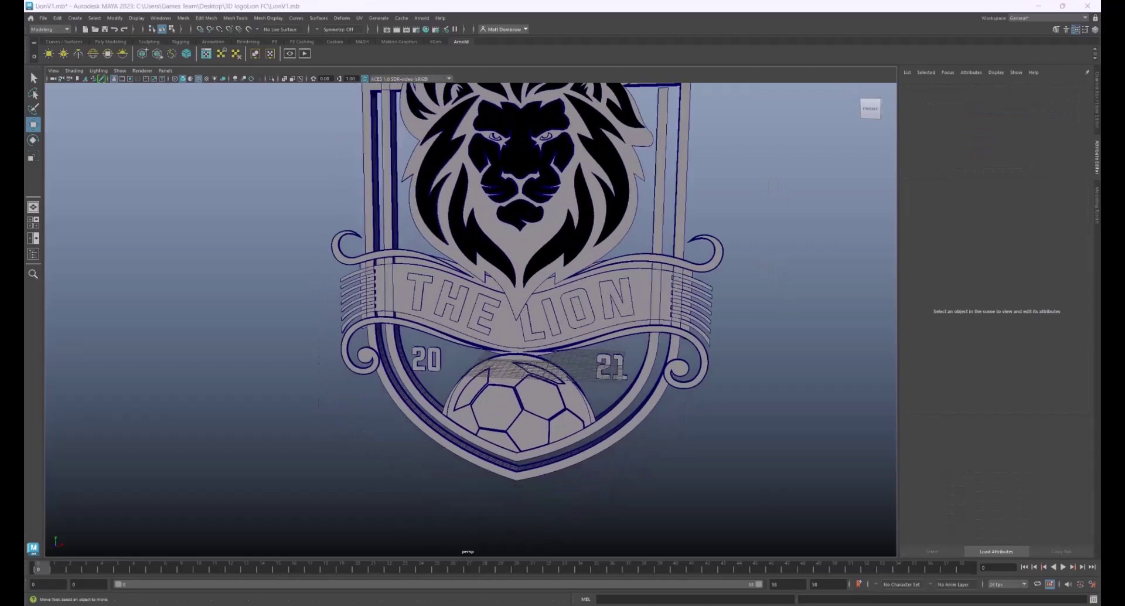
key("alt+Tab")
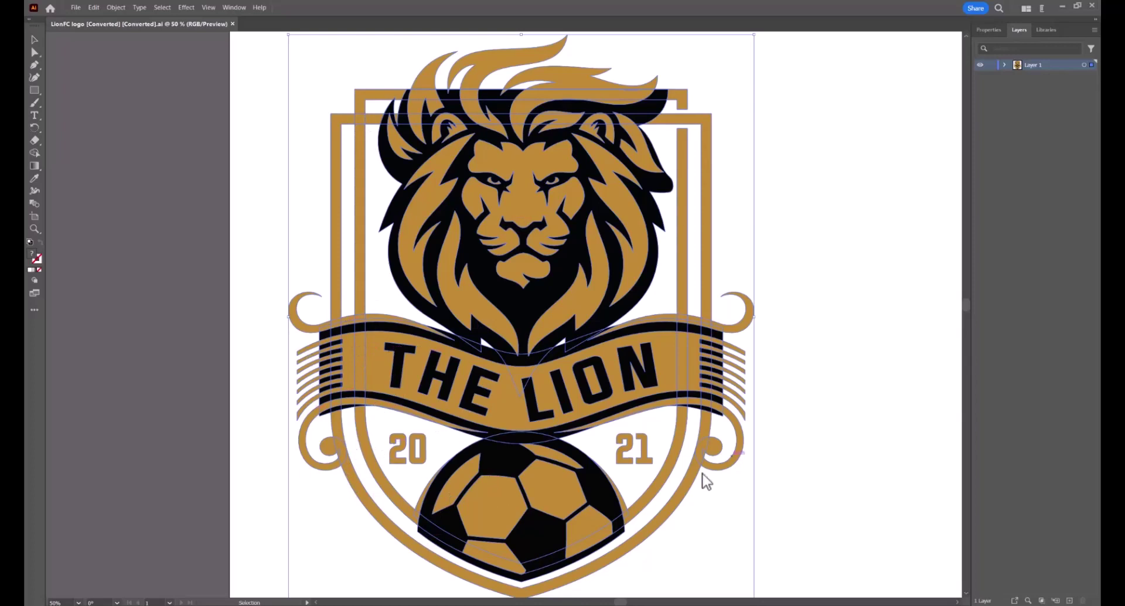
left_click(1062, 5)
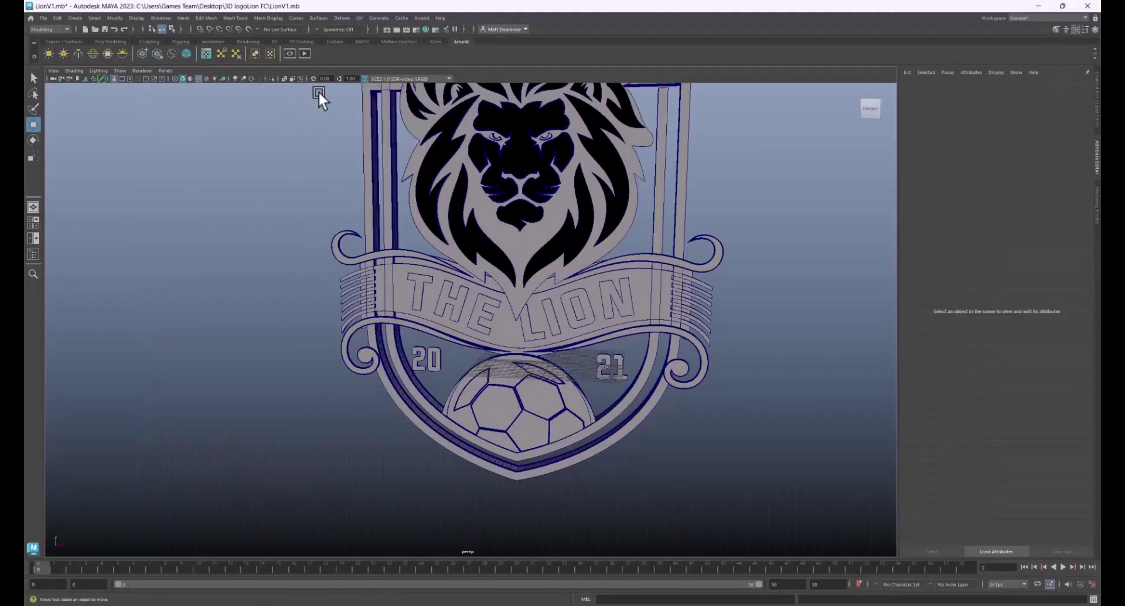
Assign the existing GoldShader material to the shield's outlines and the banner's four curled scroll trims.
left_click(399, 150)
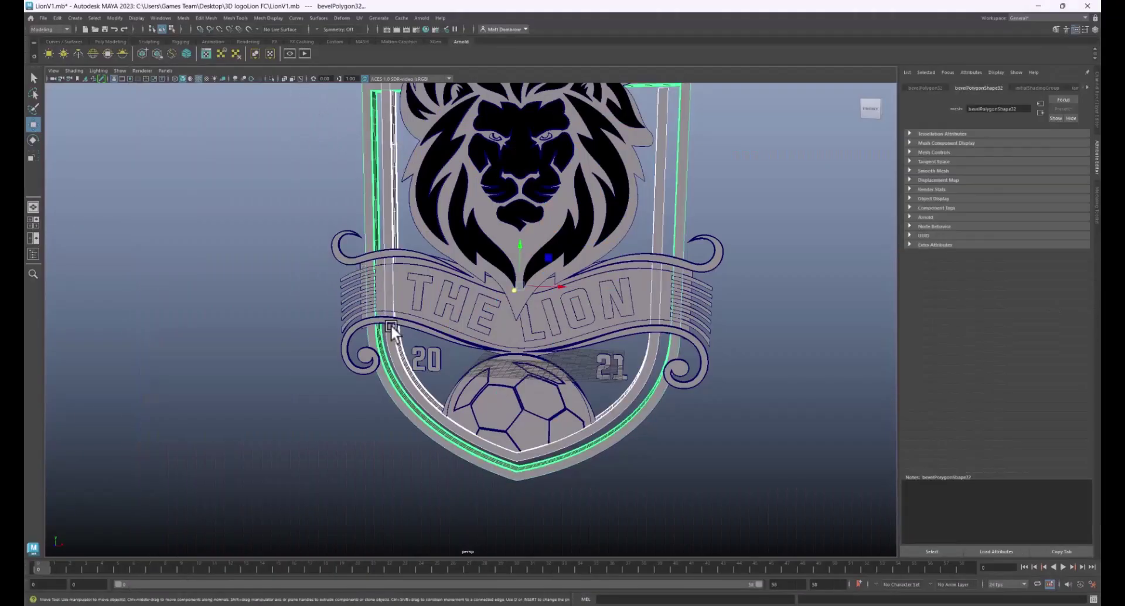
left_click(371, 359)
left_click(334, 244, "shift")
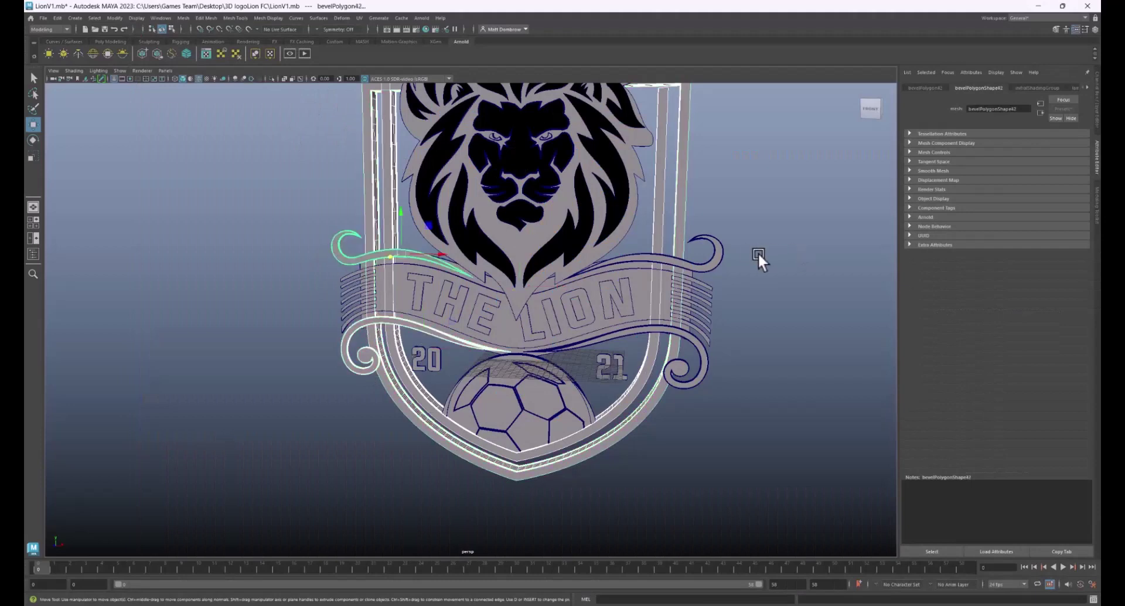
left_click(716, 252, "shift")
left_click(704, 352, "shift")
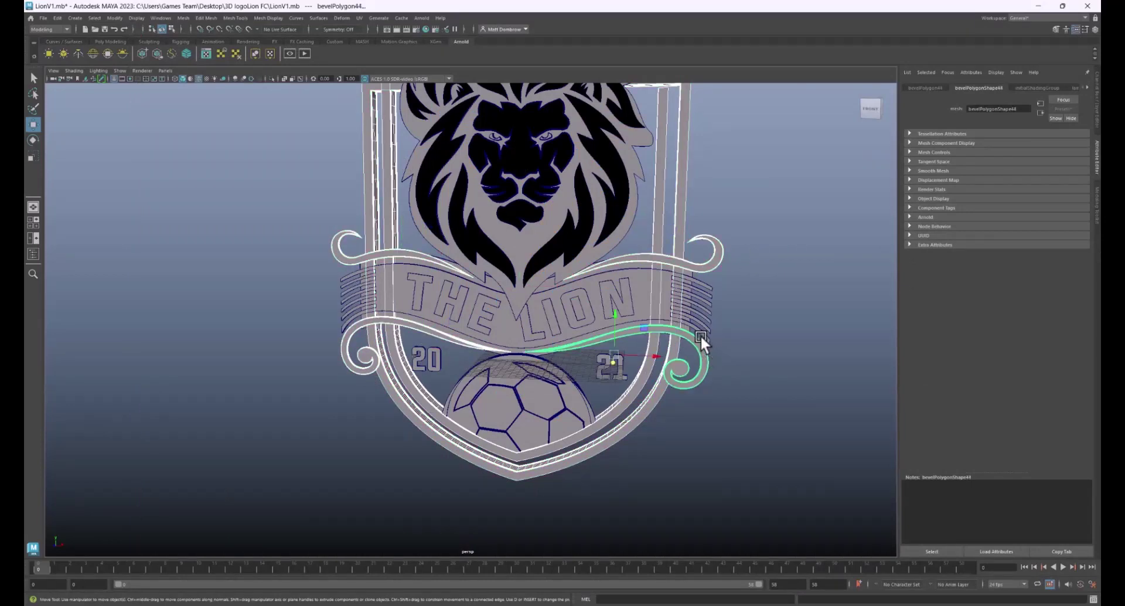
right_click(735, 311)
mouse_move(744, 543)
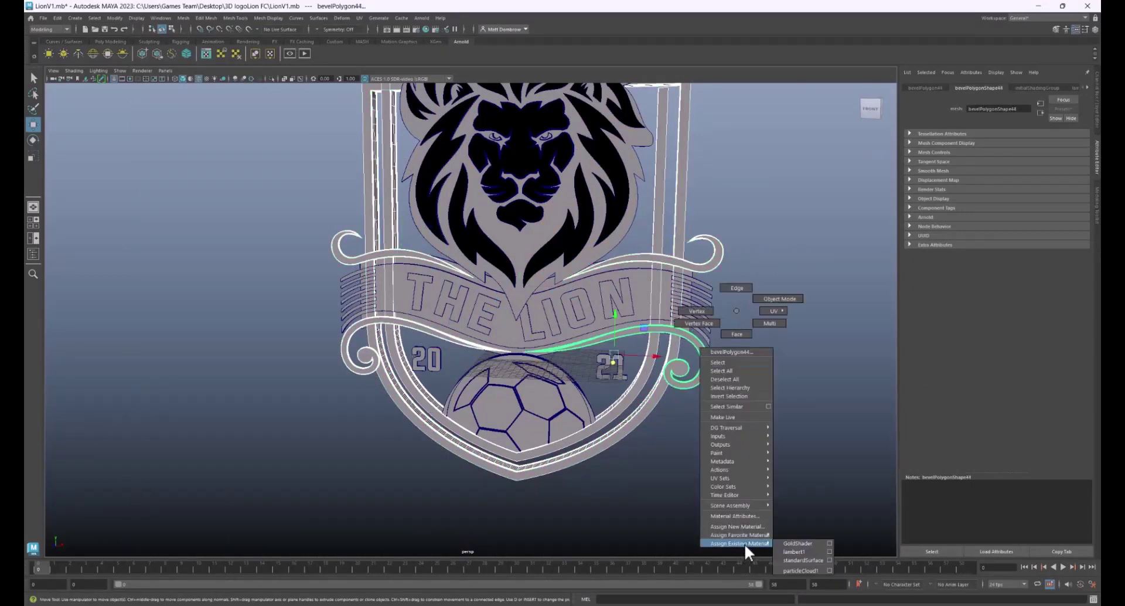
left_click(801, 547)
left_click(803, 383)
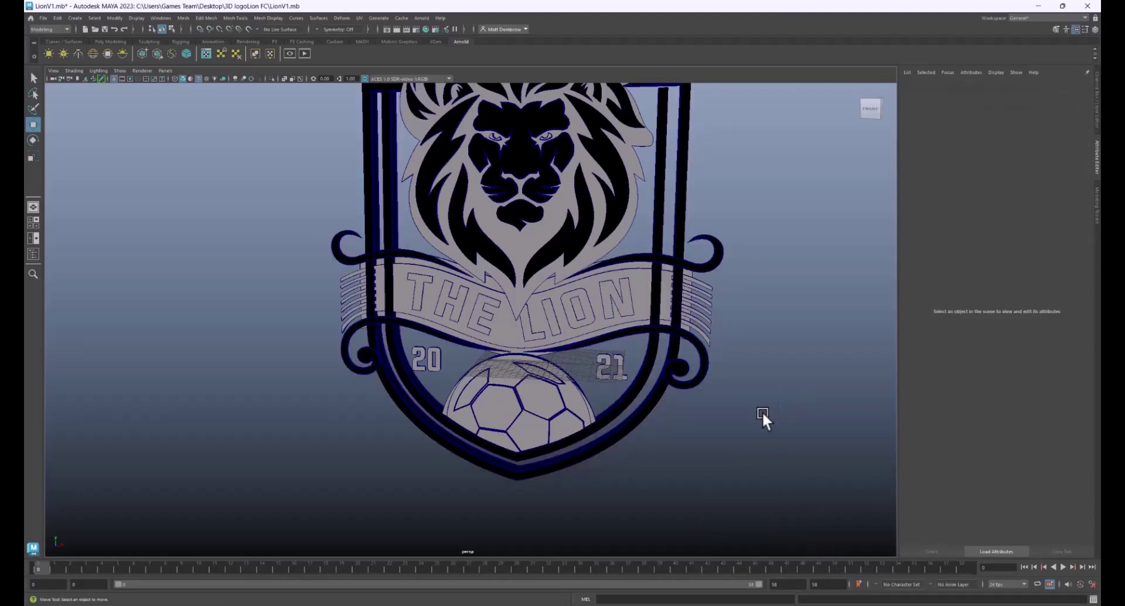
Assign the existing GoldShader material to the football's panels and its curved side edges.
left_click_drag(762, 410, 785, 398, "alt")
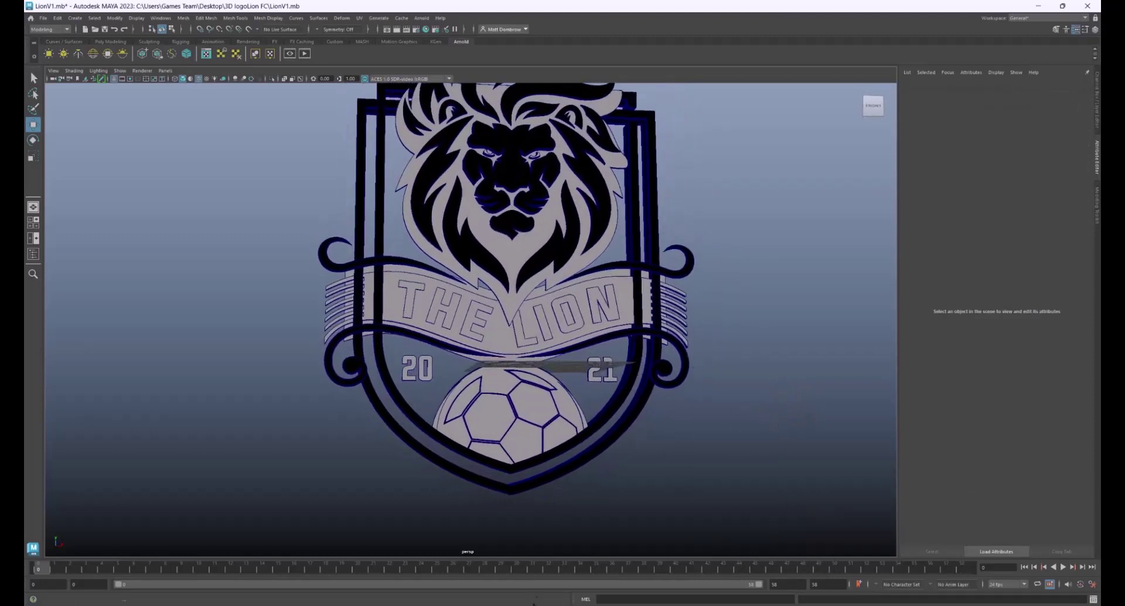
left_click(465, 391)
left_click(483, 406, "shift")
left_click(542, 397, "shift")
left_click(540, 381, "shift")
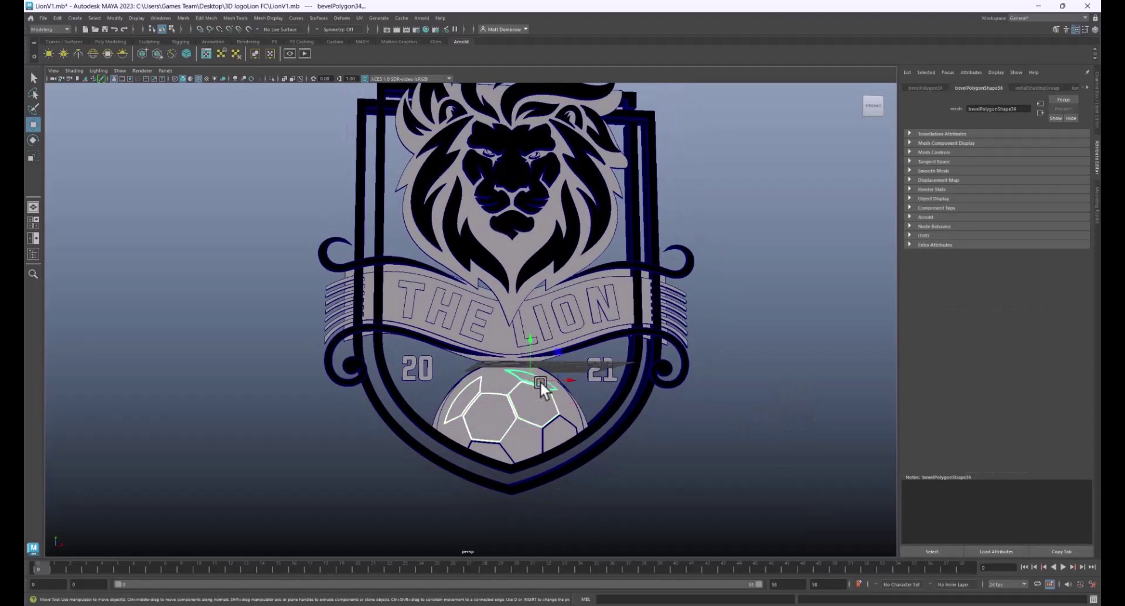
left_click(557, 428, "shift")
left_click(477, 444, "shift")
left_click(438, 413, "shift")
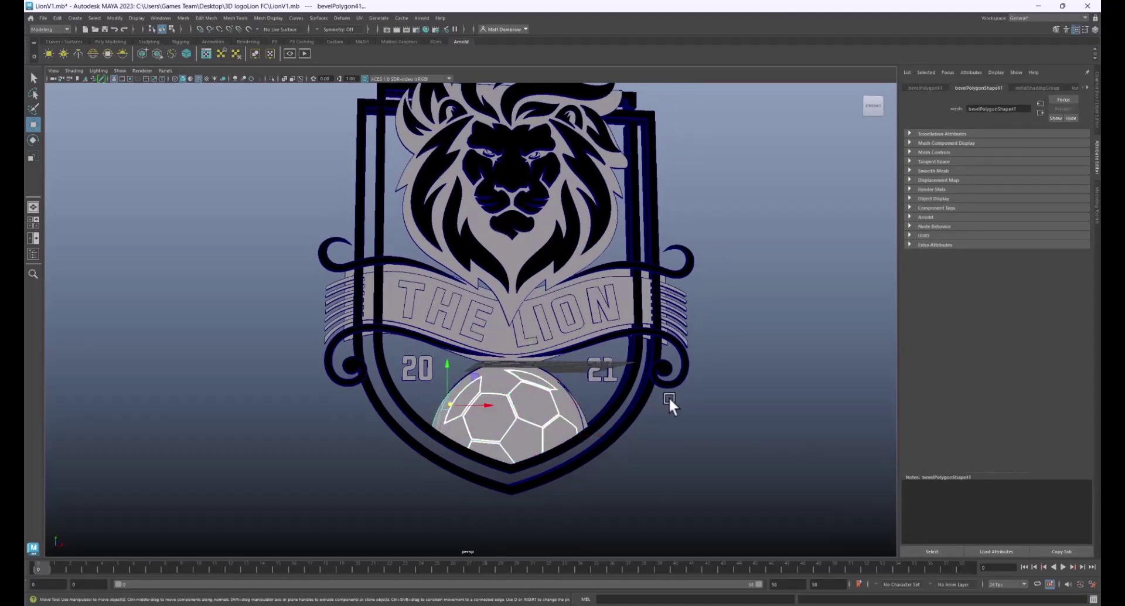
left_click(584, 413, "shift")
right_click(584, 417)
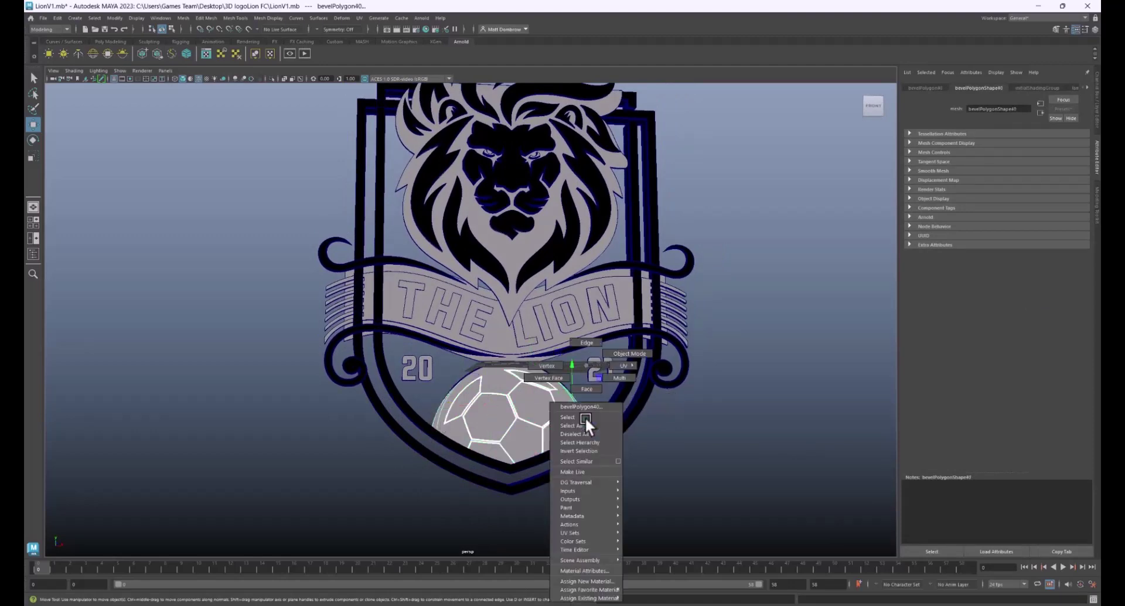
mouse_move(606, 533)
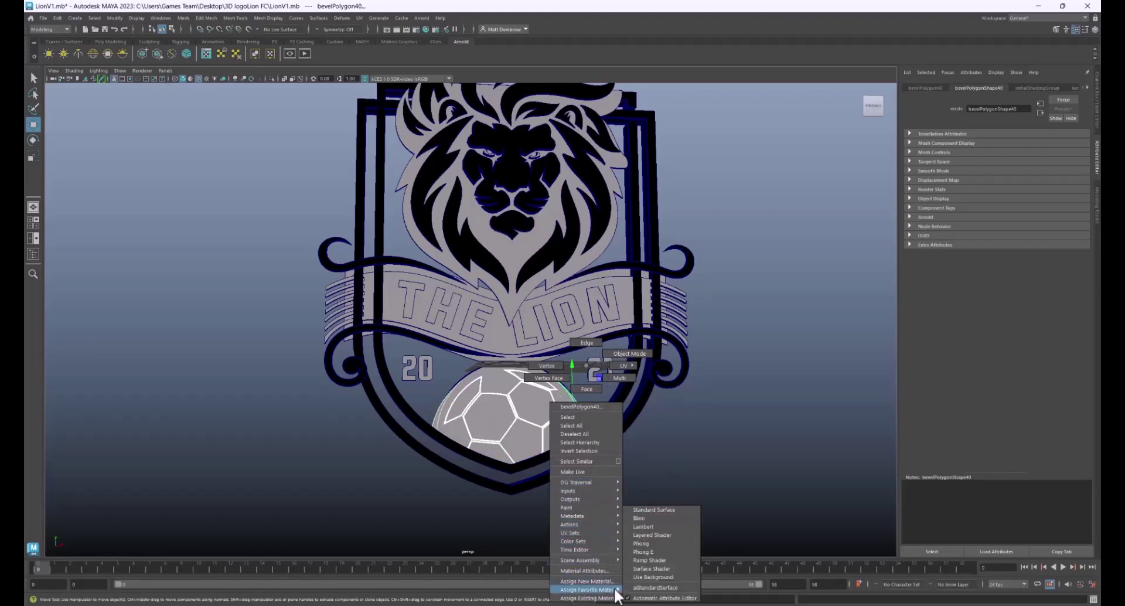
left_click(644, 590)
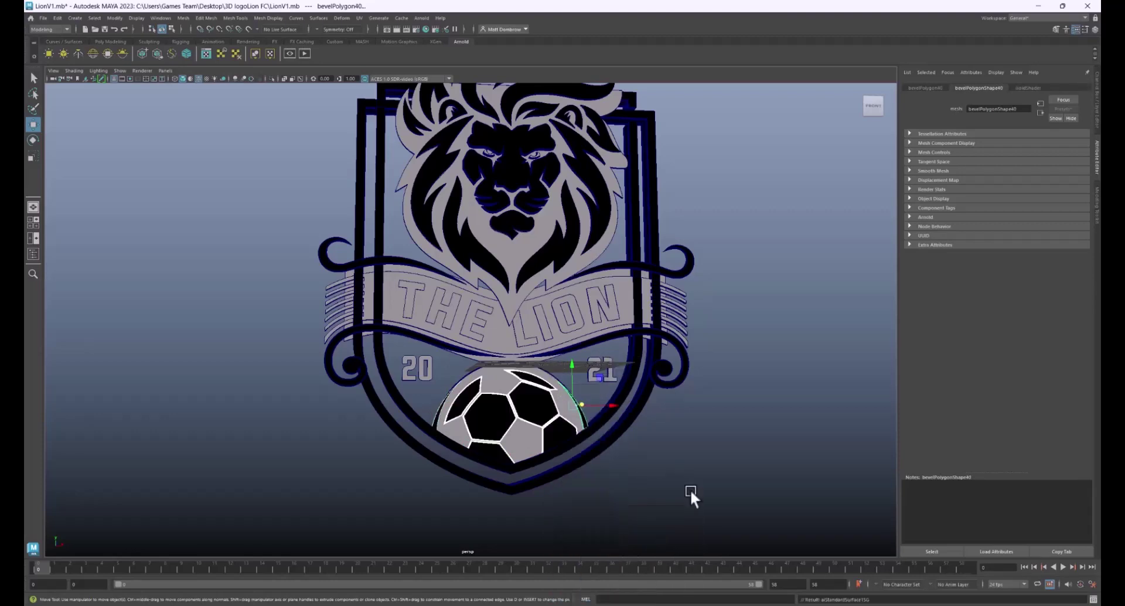
left_click(709, 442)
Assign the existing GoldShader material to the year numerals 20 and 21.
left_click_drag(708, 441, 663, 460, "alt")
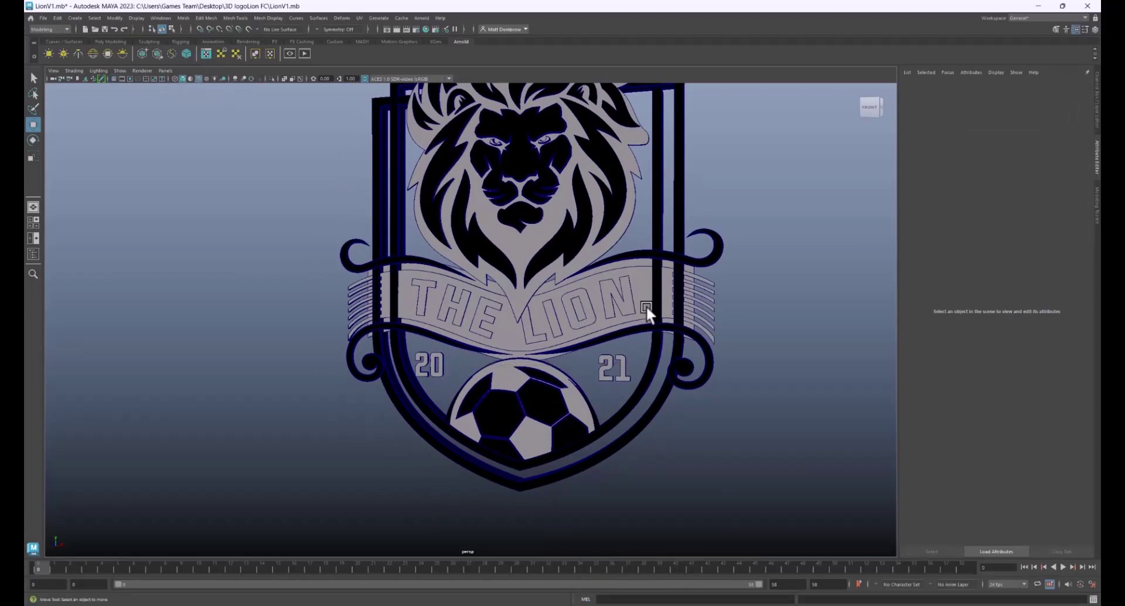
mouse_move(647, 305)
left_mouse_down("alt")
mouse_move(673, 305)
mouse_move(665, 286)
mouse_move(828, 322)
mouse_move(461, 293)
mouse_move(535, 326)
mouse_move(713, 314)
mouse_move(668, 314)
left_mouse_up("alt")
left_click(434, 370)
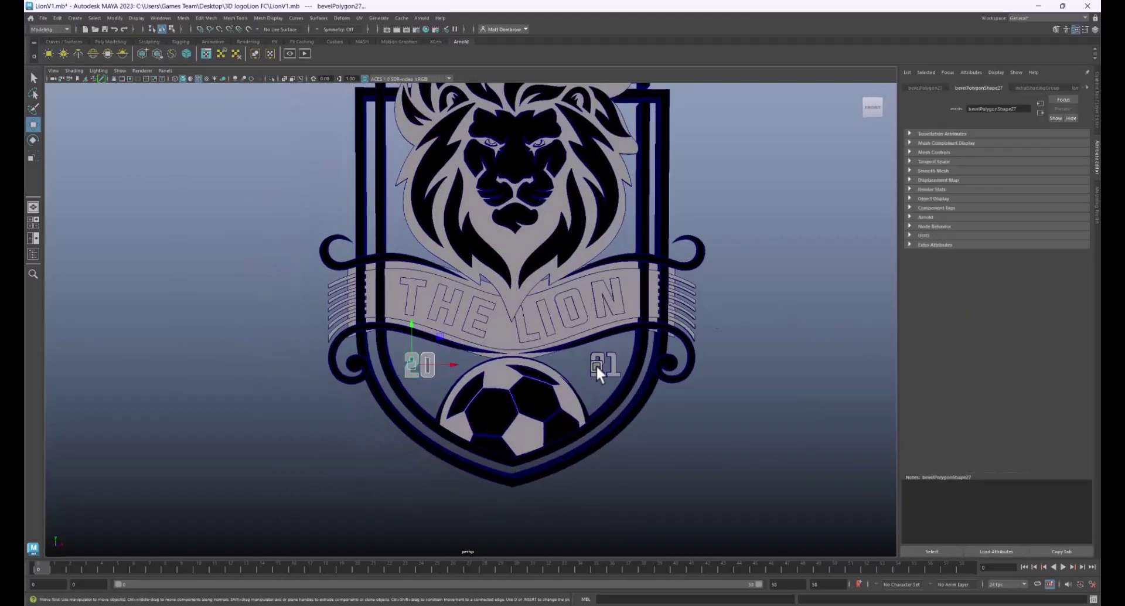
left_click(613, 369)
right_click_drag(613, 360, 684, 567)
left_click(770, 409)
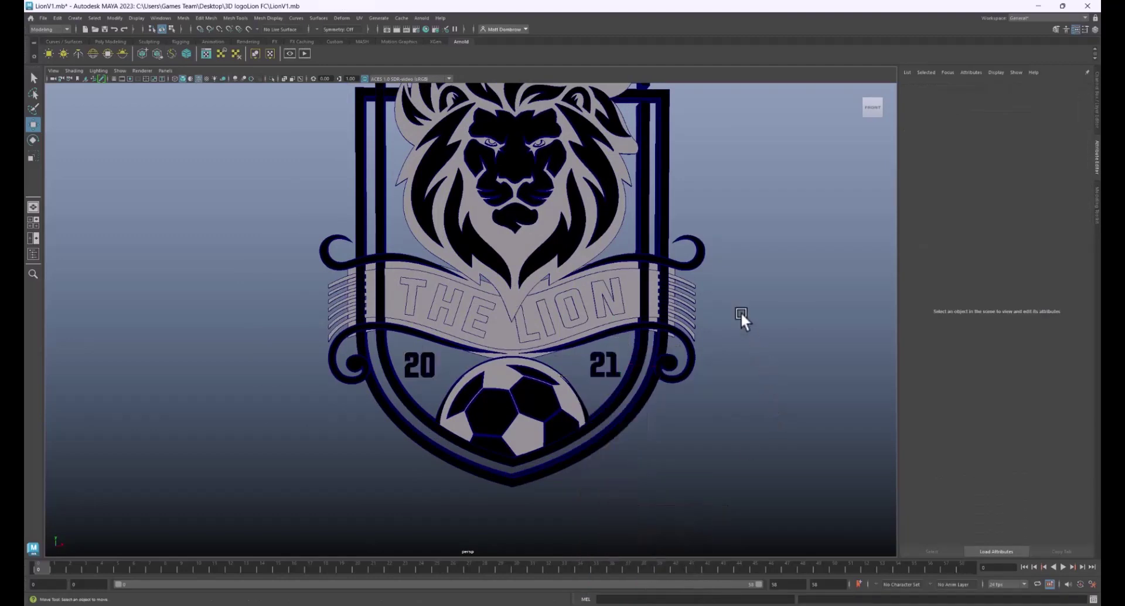
Check the banner colours against the original artwork in Illustrator, return to Maya and assign GoldShader to the main banner shape.
middle_click_drag(740, 311, 765, 402, "alt")
left_click_drag(765, 402, 746, 462, "alt")
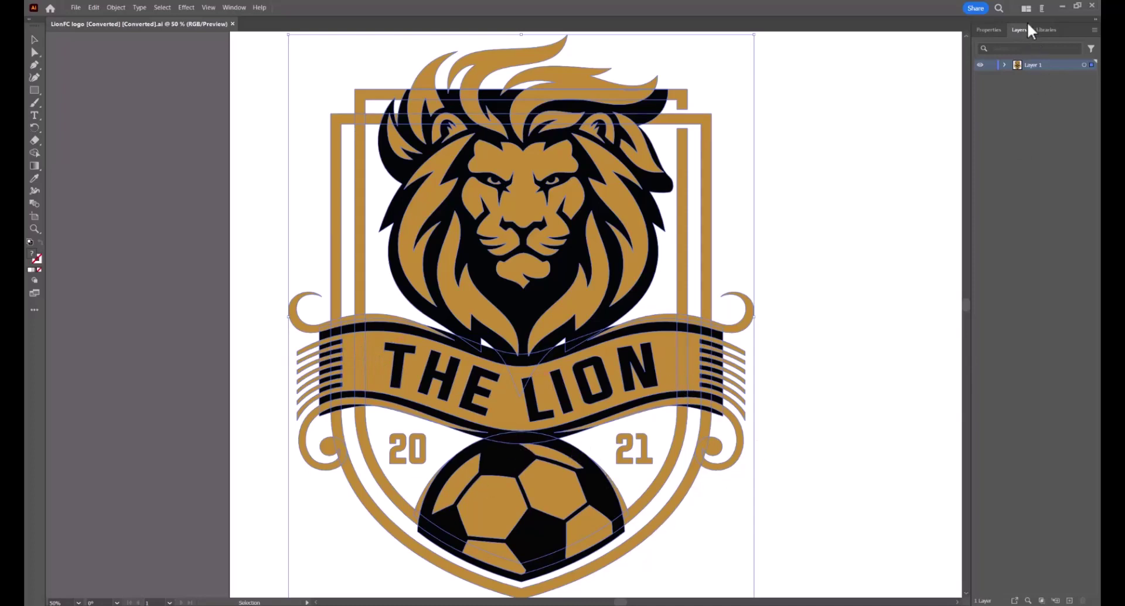
left_click(1060, 6)
left_click(392, 322)
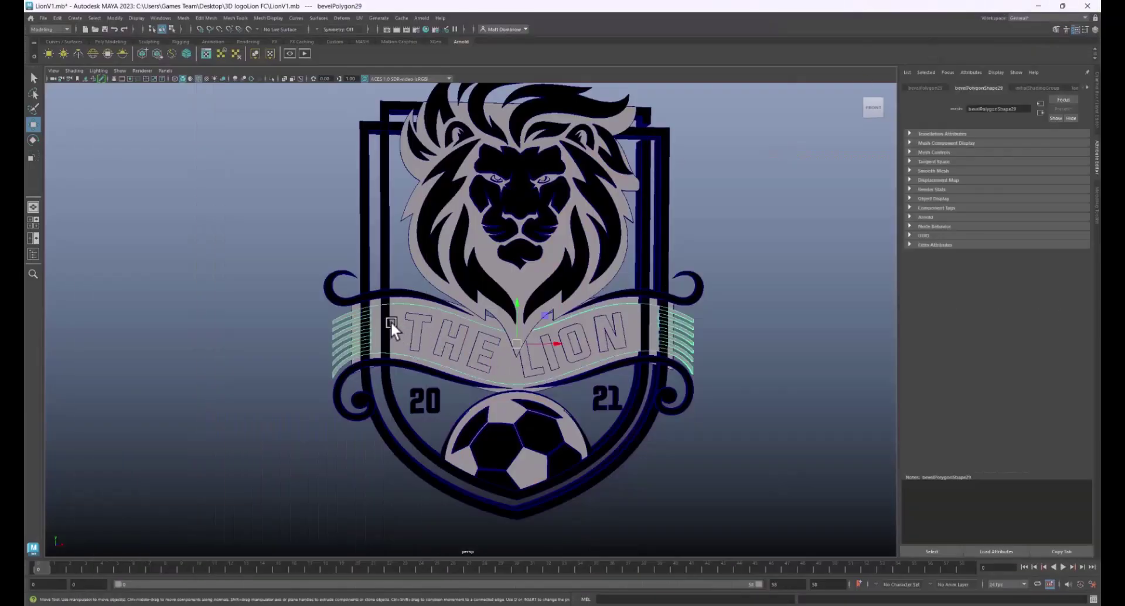
right_click_drag(403, 322, 473, 558)
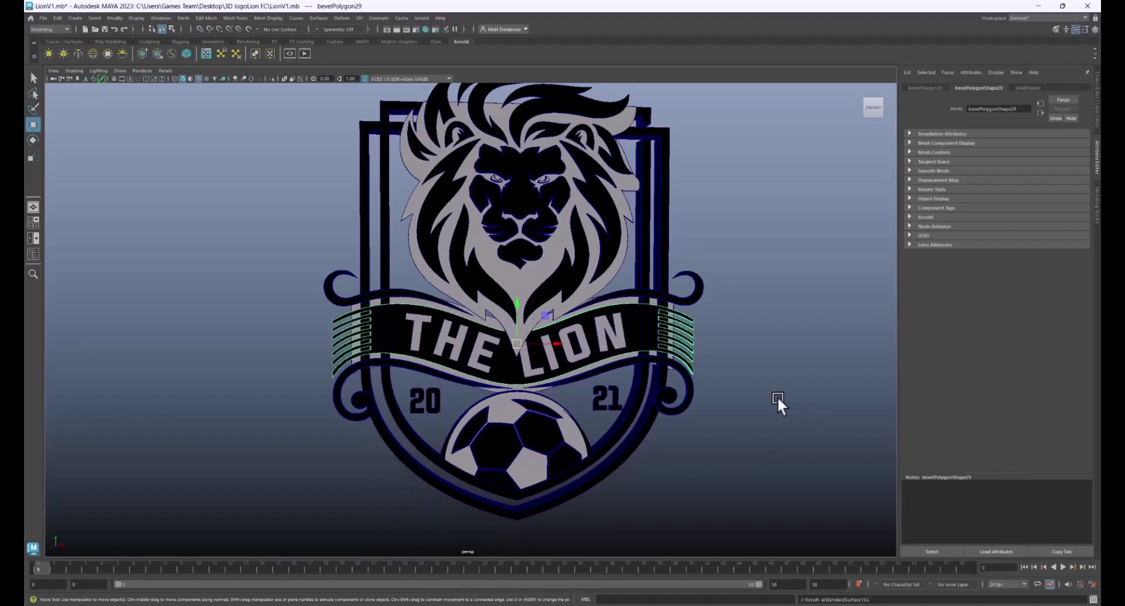
left_click(777, 396)
Assign a new Arnold aiStandardSurface material to the backing shape behind the lion's head and mane.
left_click_drag(464, 339, 404, 326, "alt")
left_click(422, 327)
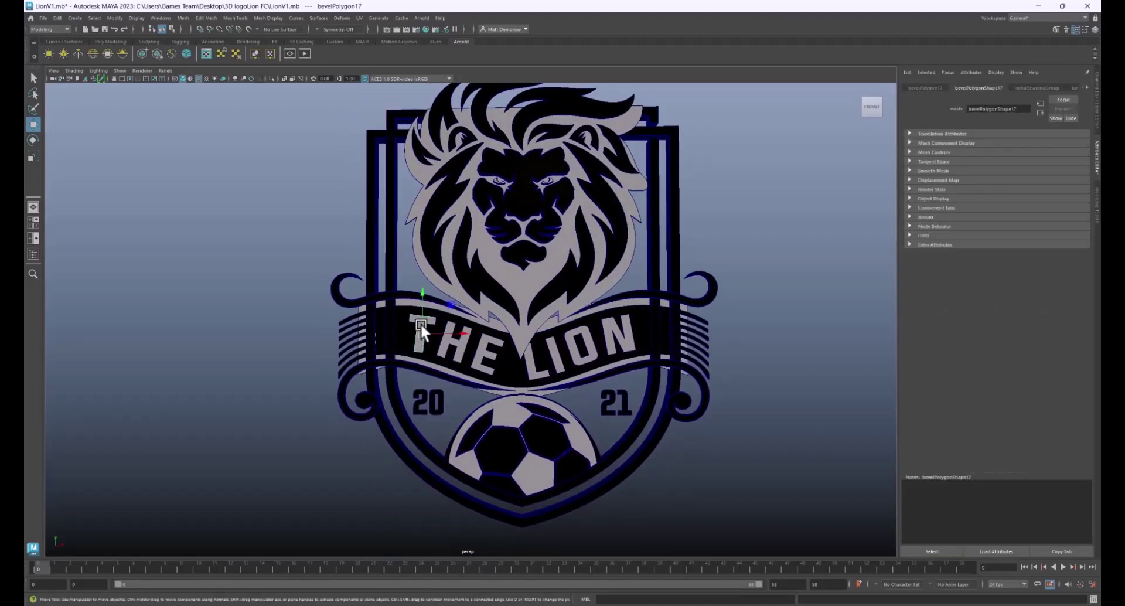
left_click(420, 257)
right_click(420, 257)
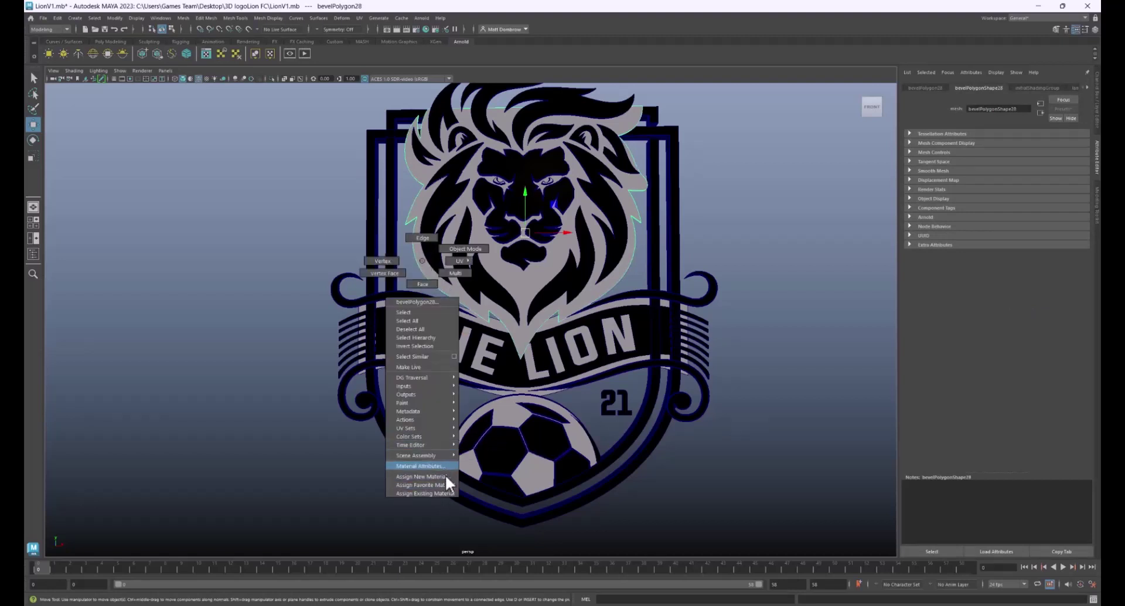
mouse_move(447, 485)
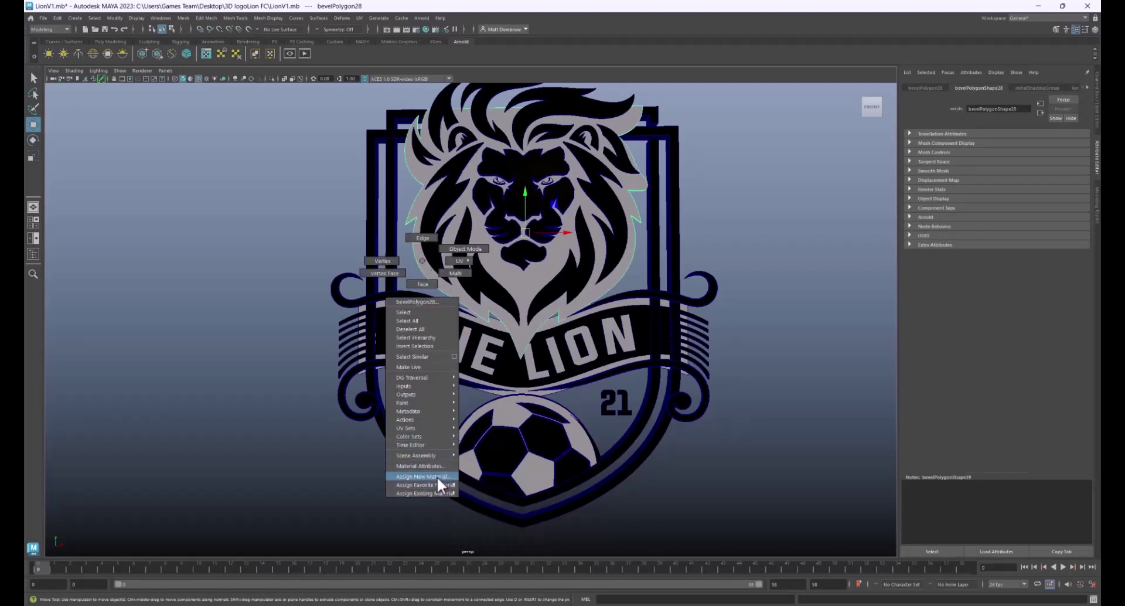
left_click(437, 476)
left_click(709, 134)
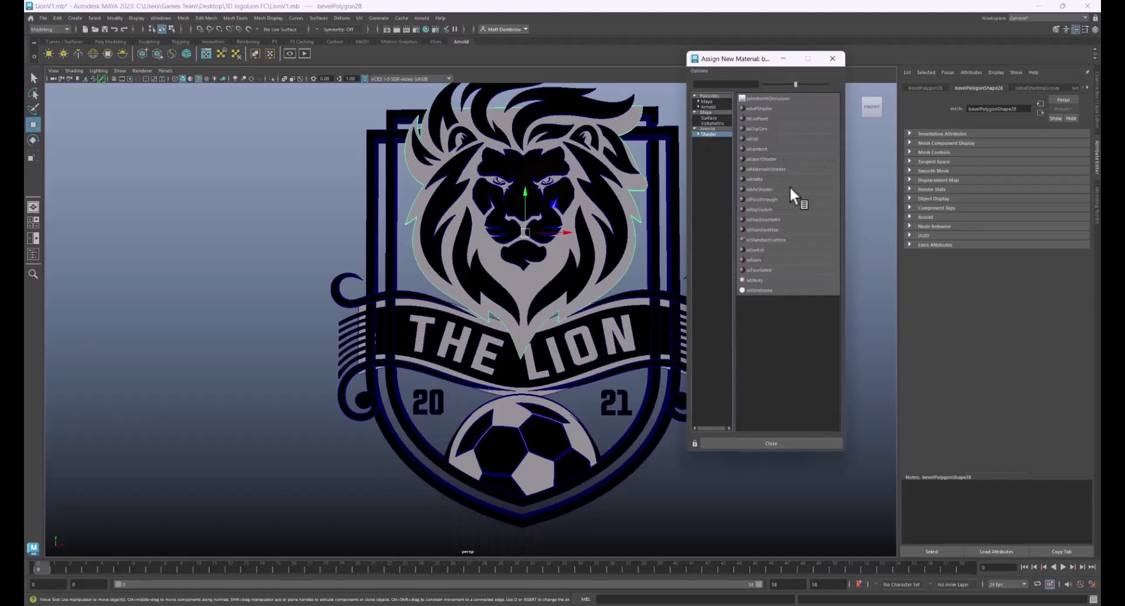
left_click(761, 239)
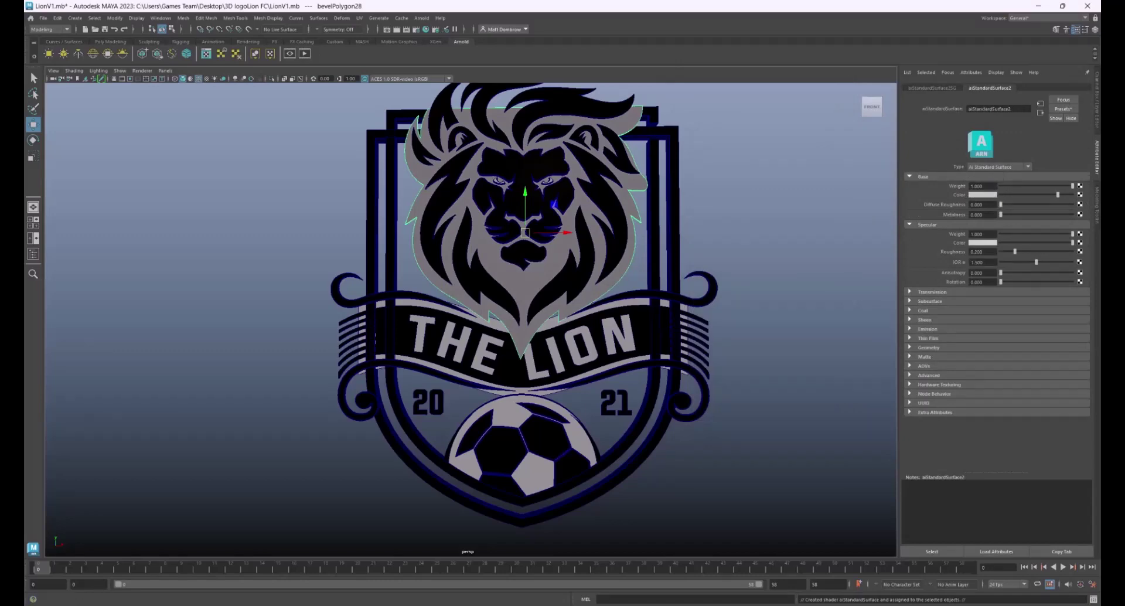
left_click(1071, 108)
mouse_move(1027, 234)
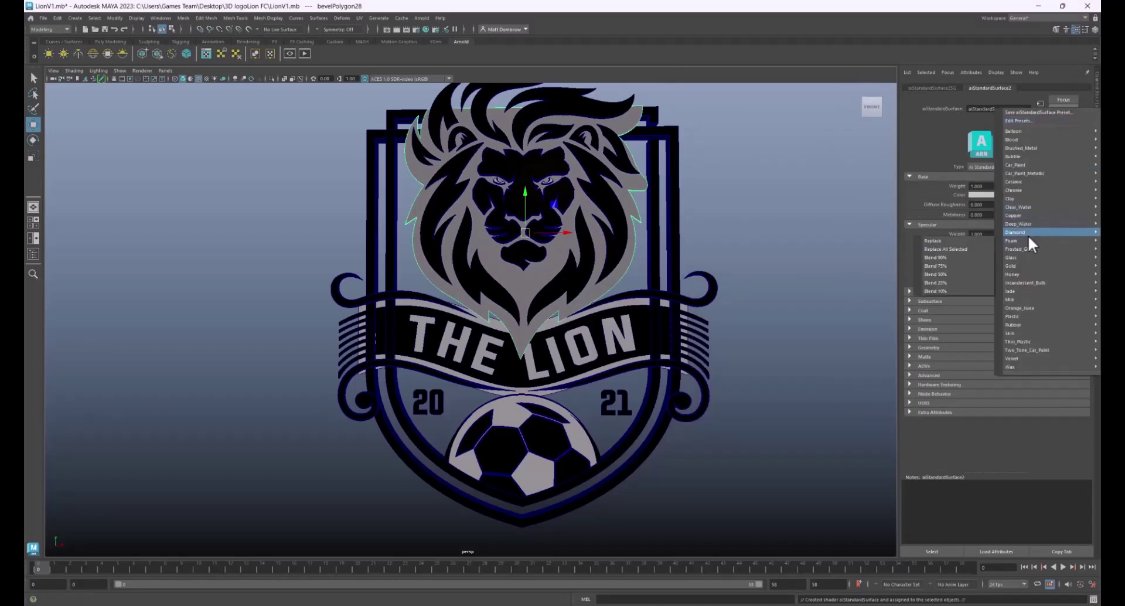
mouse_move(1042, 316)
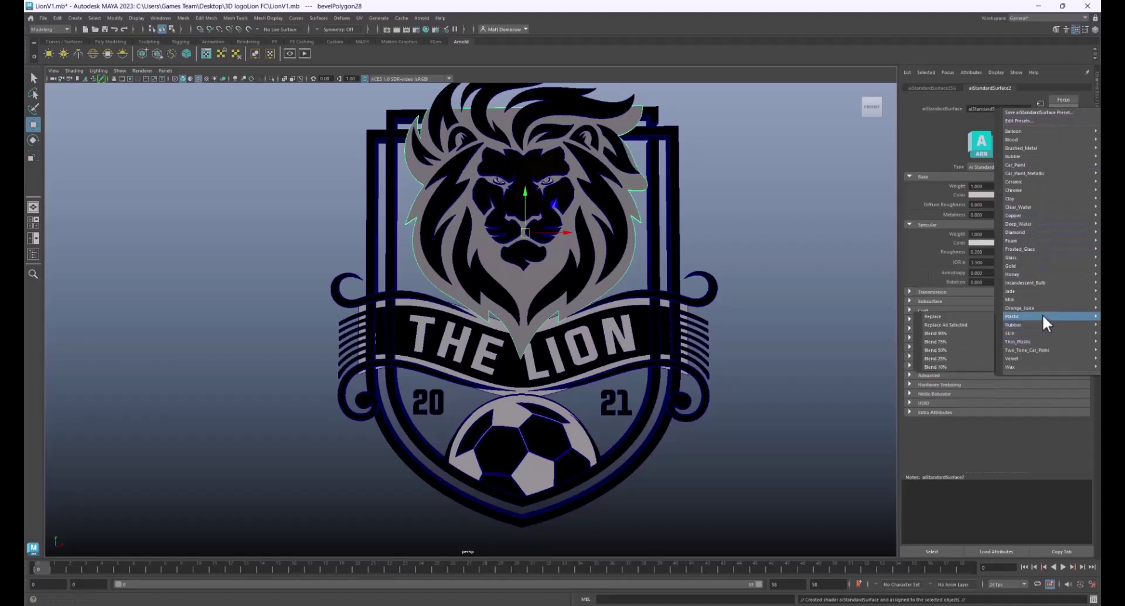
mouse_move(1042, 164)
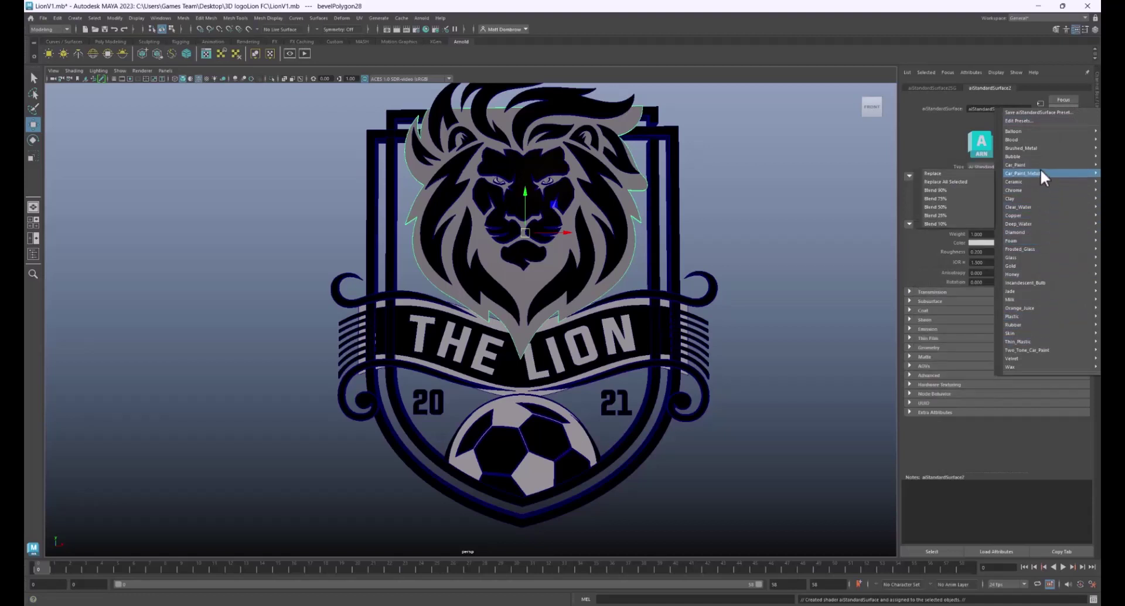
mouse_move(1032, 192)
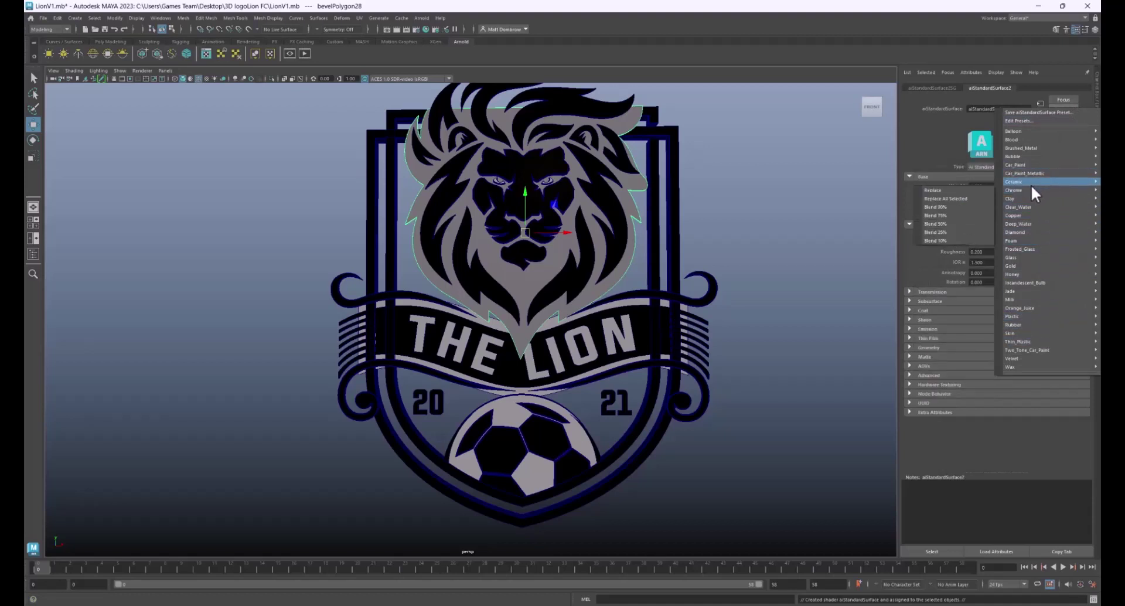
mouse_move(1030, 146)
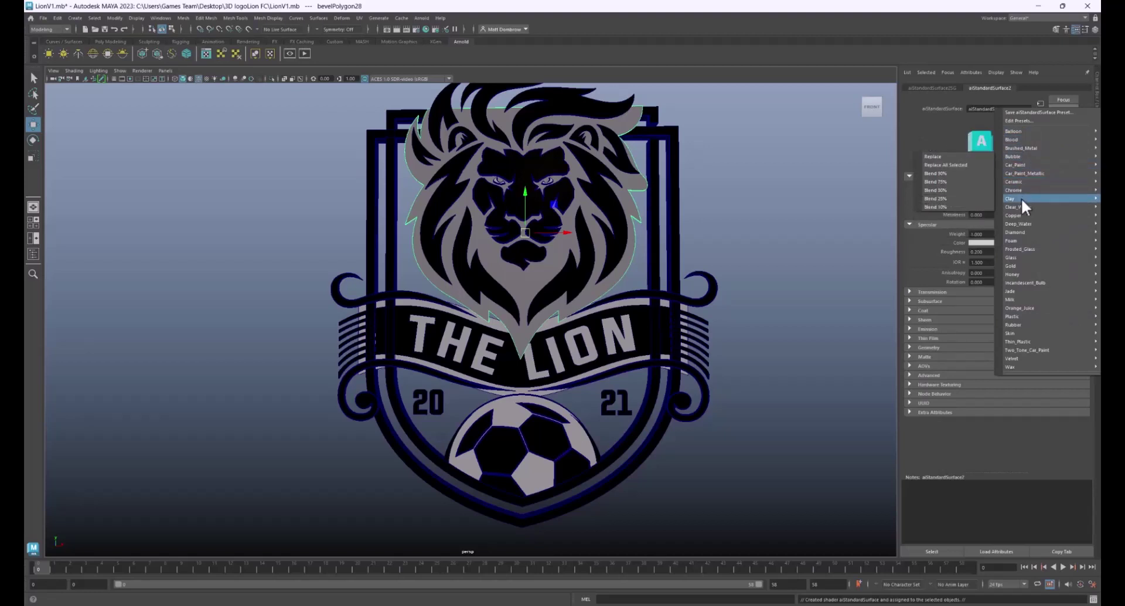
mouse_move(1072, 343)
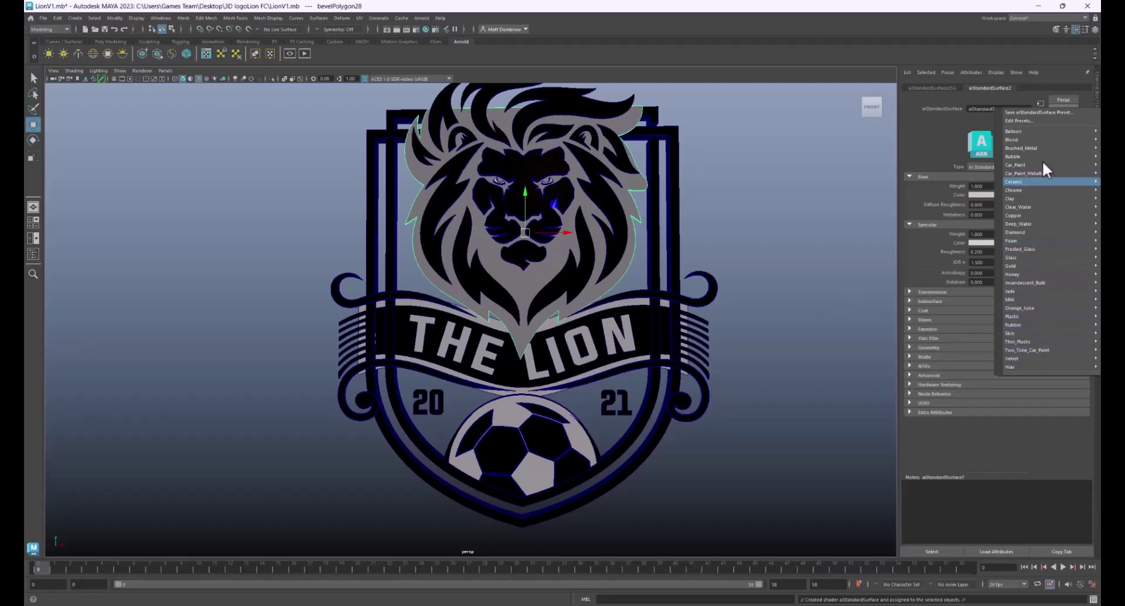
left_click(863, 291)
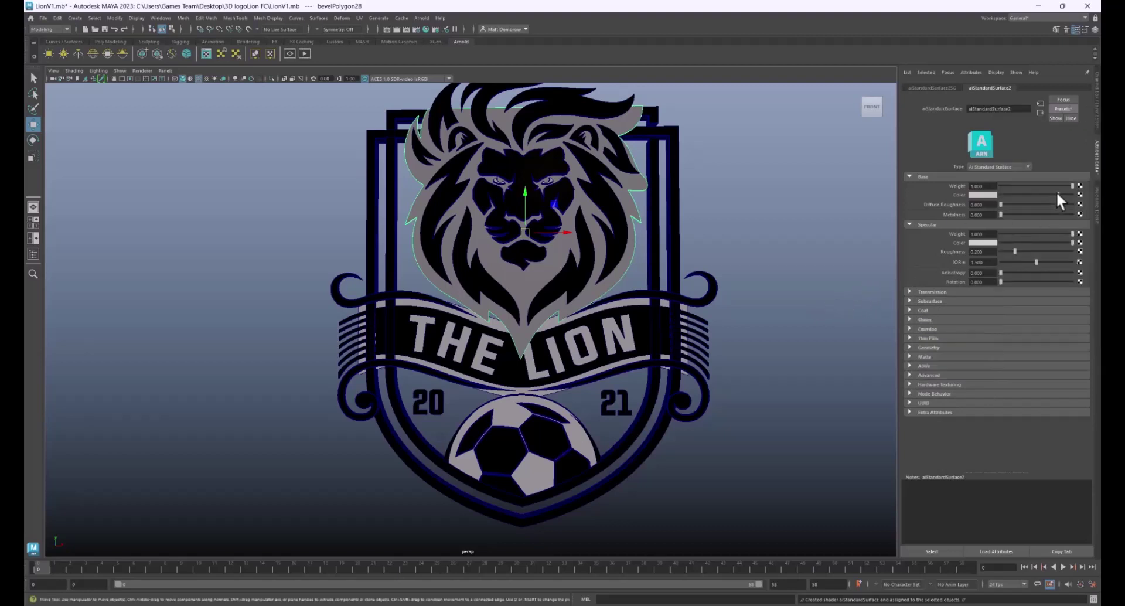
Set the lion backing material's base color to black and rename the material BlackShader.
left_click_drag(1057, 194, 992, 196)
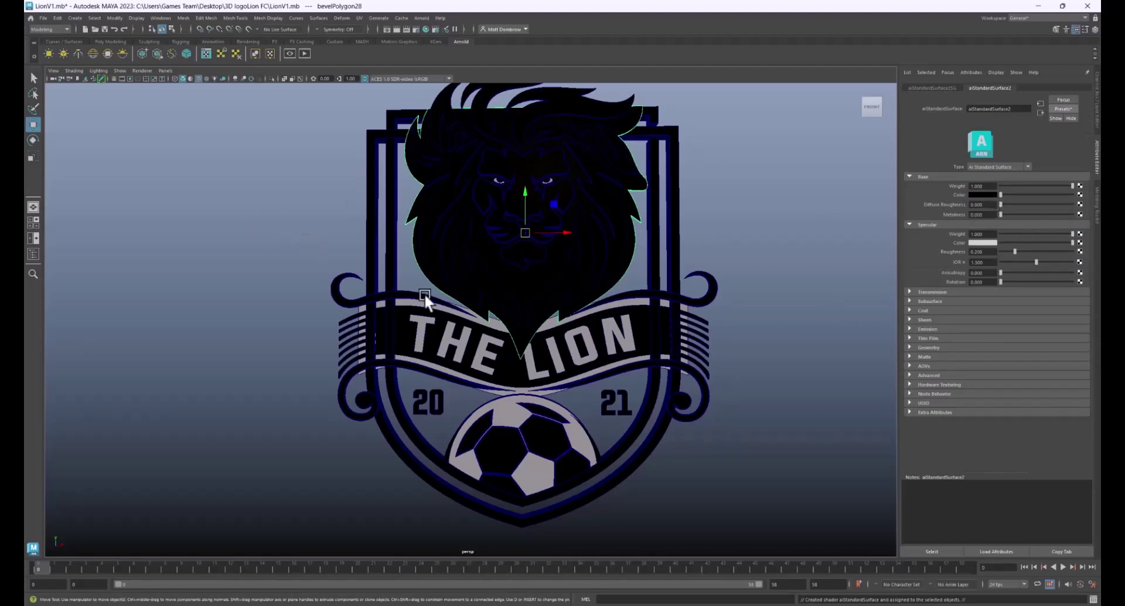
left_click_drag(1024, 109, 897, 106)
type("BlackShader")
key("Return")
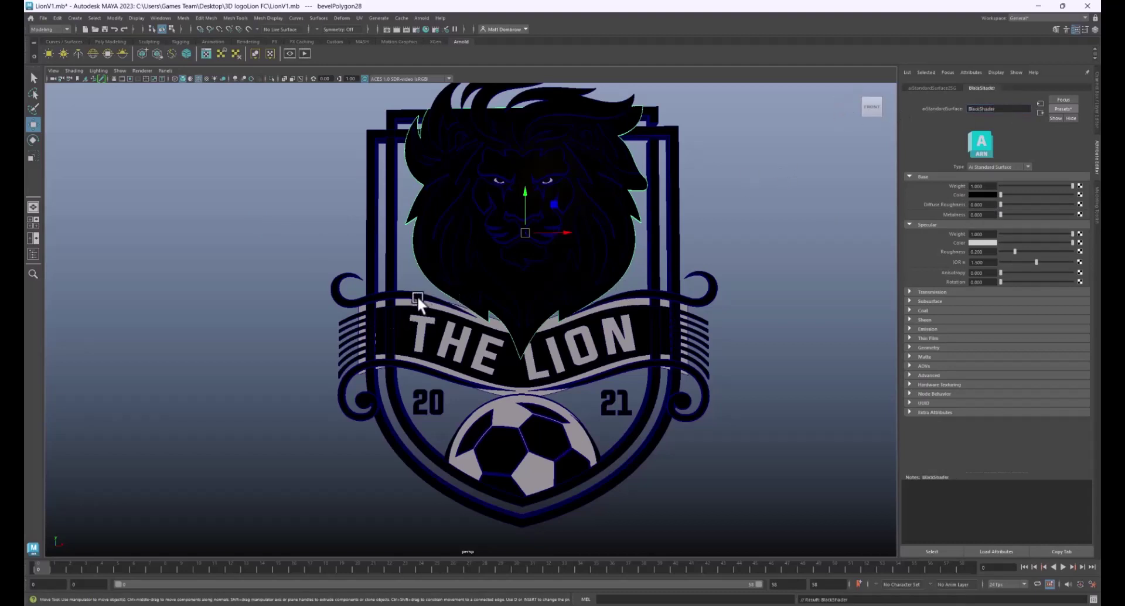
Assign the existing BlackShader material to the banner backing shape, the letters of THE LION and the football's backing shape.
left_click(418, 298)
left_click(423, 300)
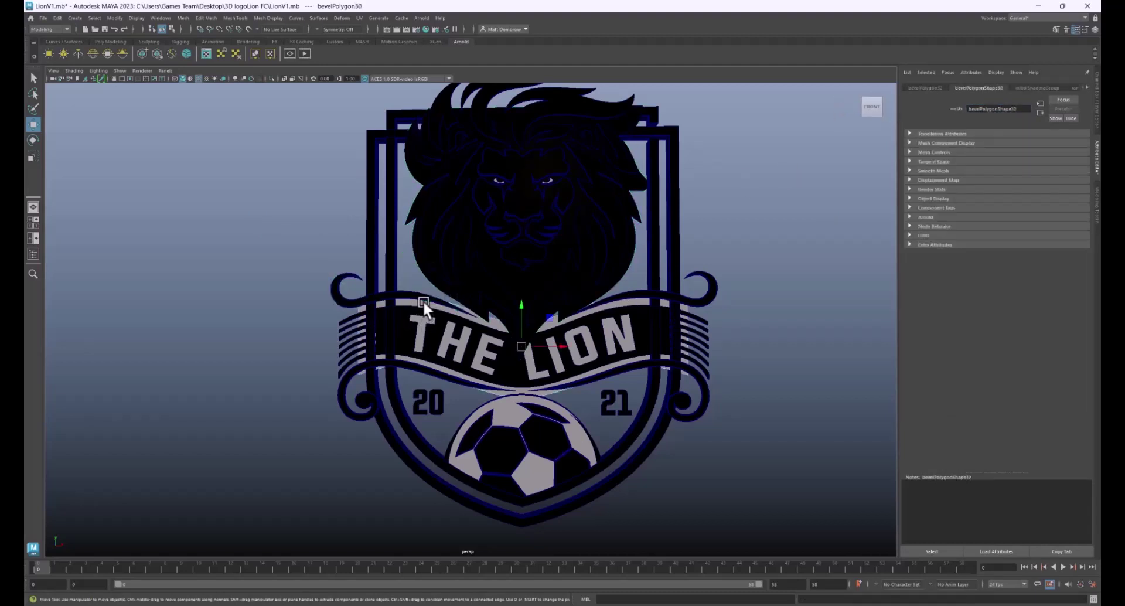
left_click(455, 341, "shift")
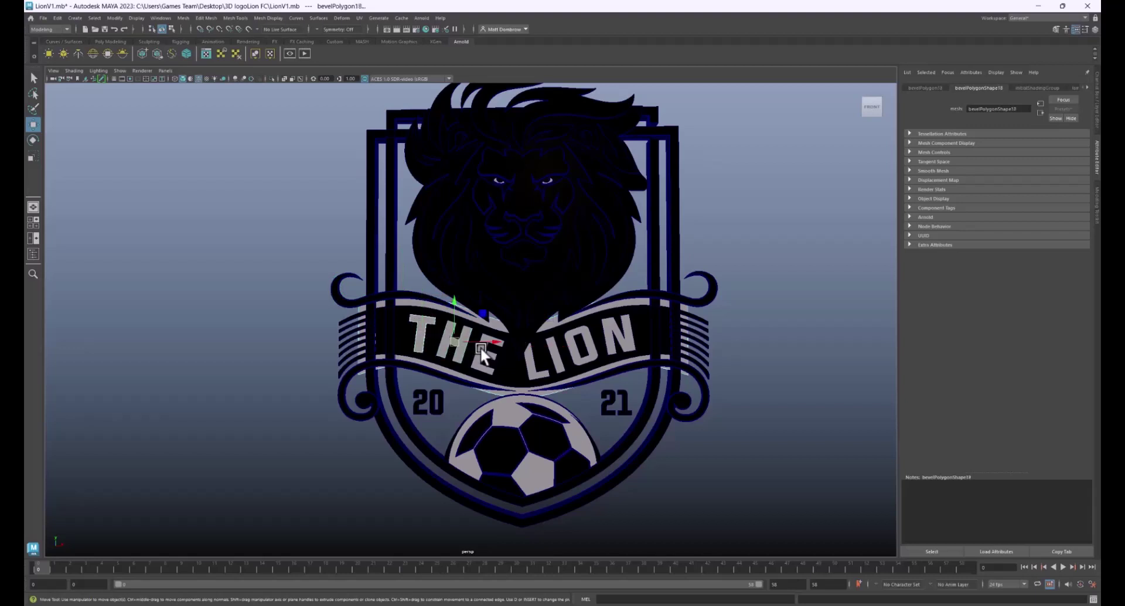
left_click(484, 349, "shift")
left_click(533, 365, "shift")
left_click(558, 365, "shift")
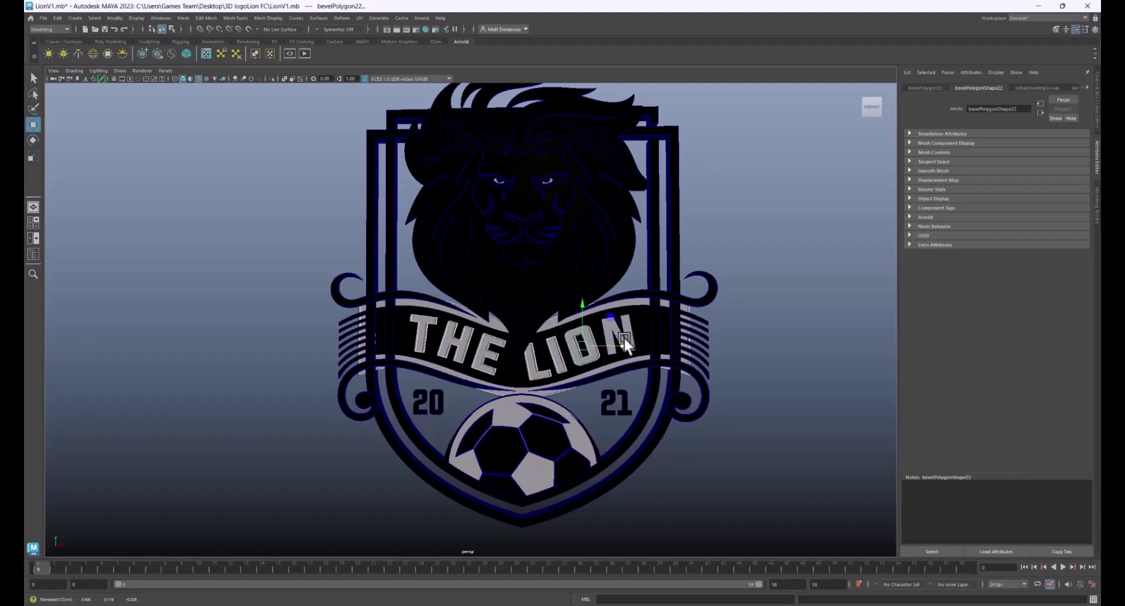
left_click(623, 336)
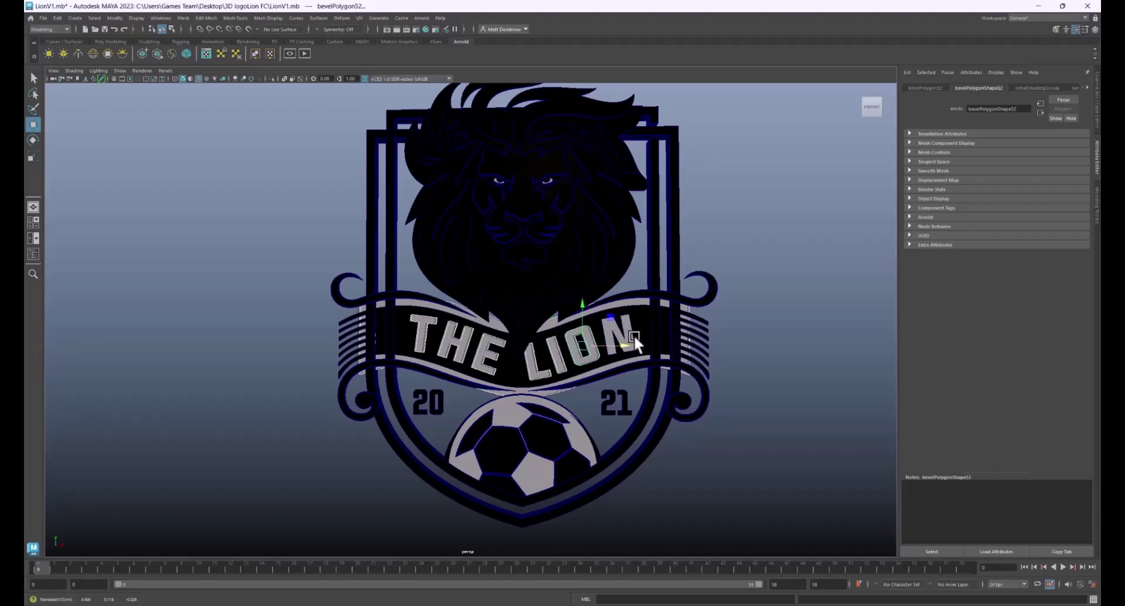
left_click(508, 413)
right_click_drag(754, 340, 817, 561)
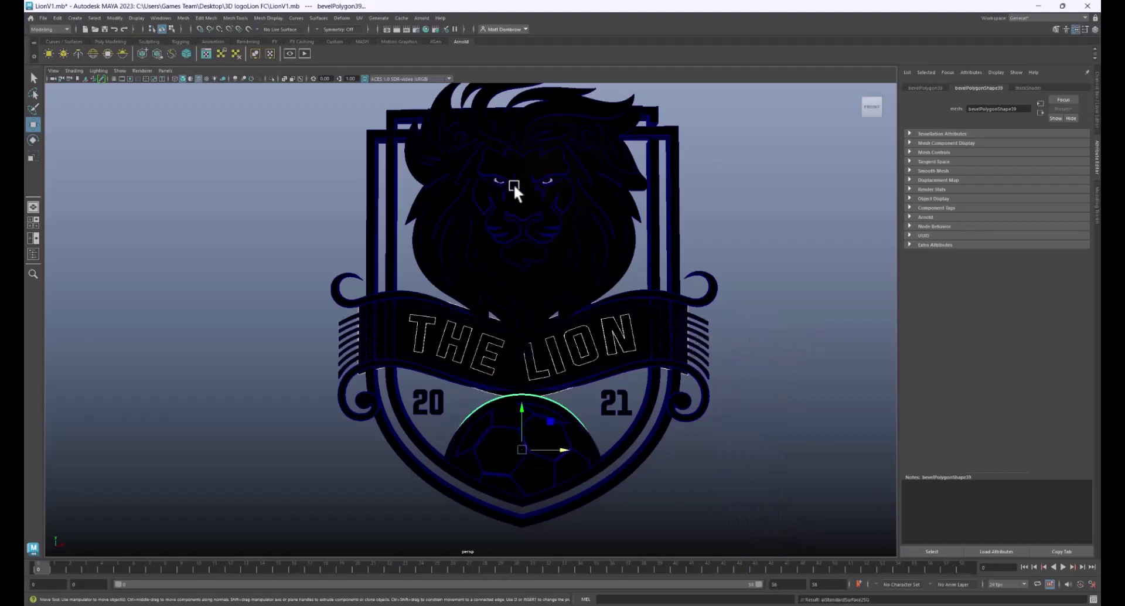
Assign the existing GoldShader material to both of the lion's eyes and clear the selection.
left_click(496, 178)
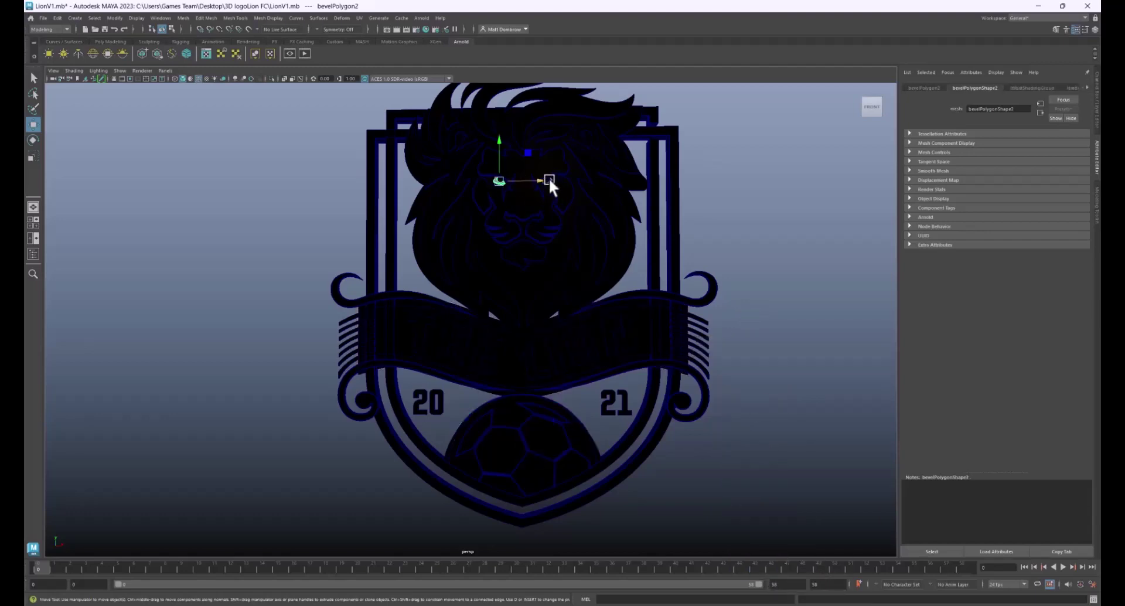
scroll(585, 153, "up", 5)
left_click(586, 187)
right_click_drag(586, 186, 659, 427)
scroll(638, 321, "down", 8)
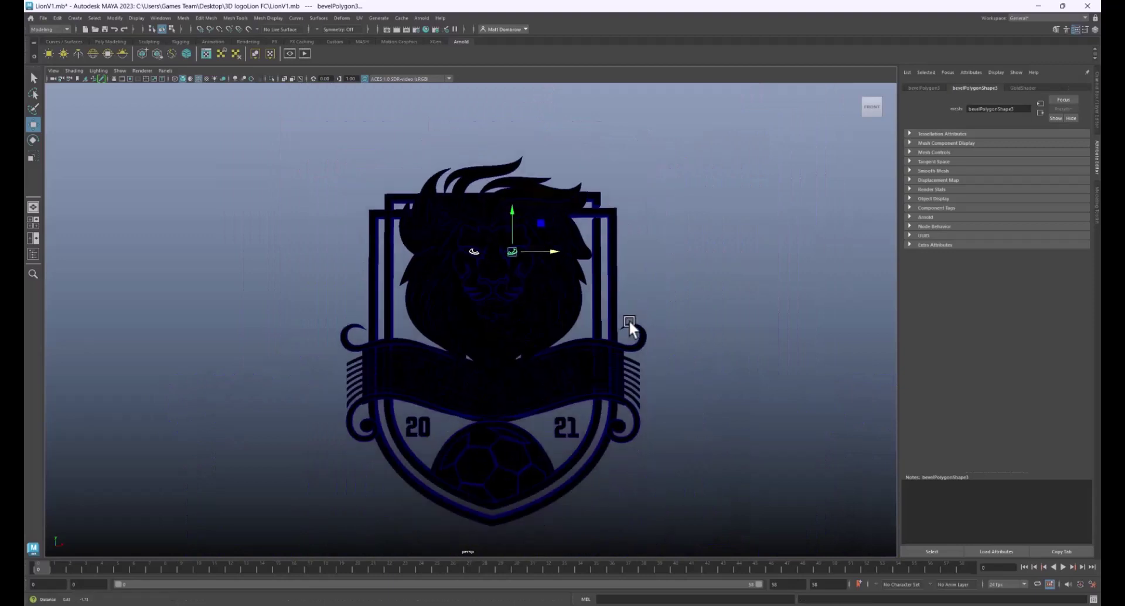
left_click(690, 325)
left_click_drag(690, 325, 666, 315, "alt")
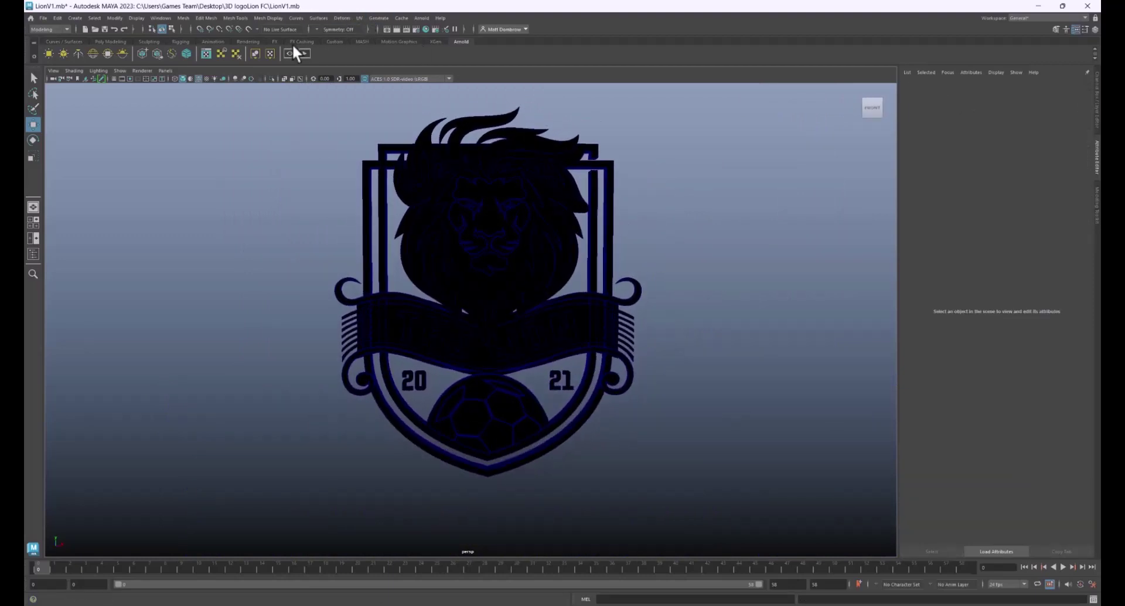
Add an Arnold Skydome light to the scene to illuminate the logo.
left_click(421, 18)
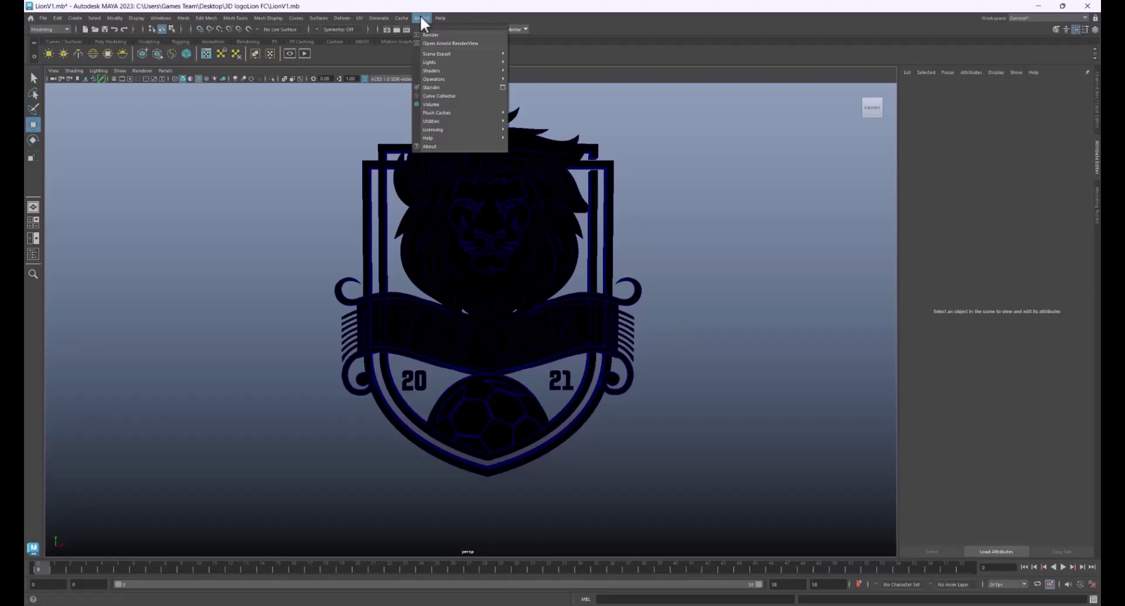
mouse_move(432, 62)
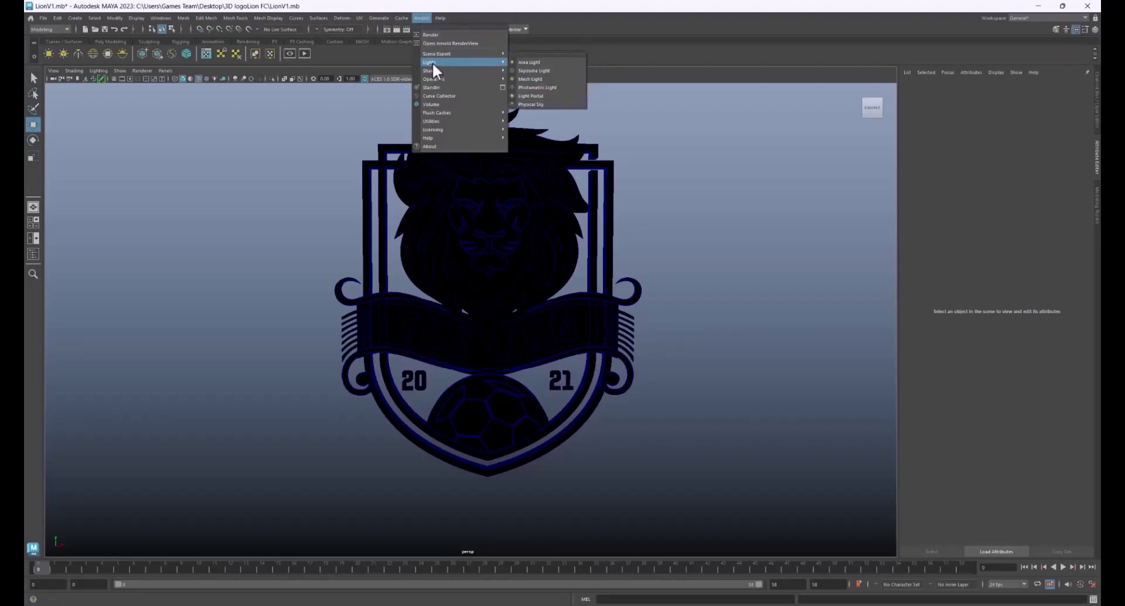
left_click(550, 71)
left_click_drag(544, 115, 656, 256, "alt")
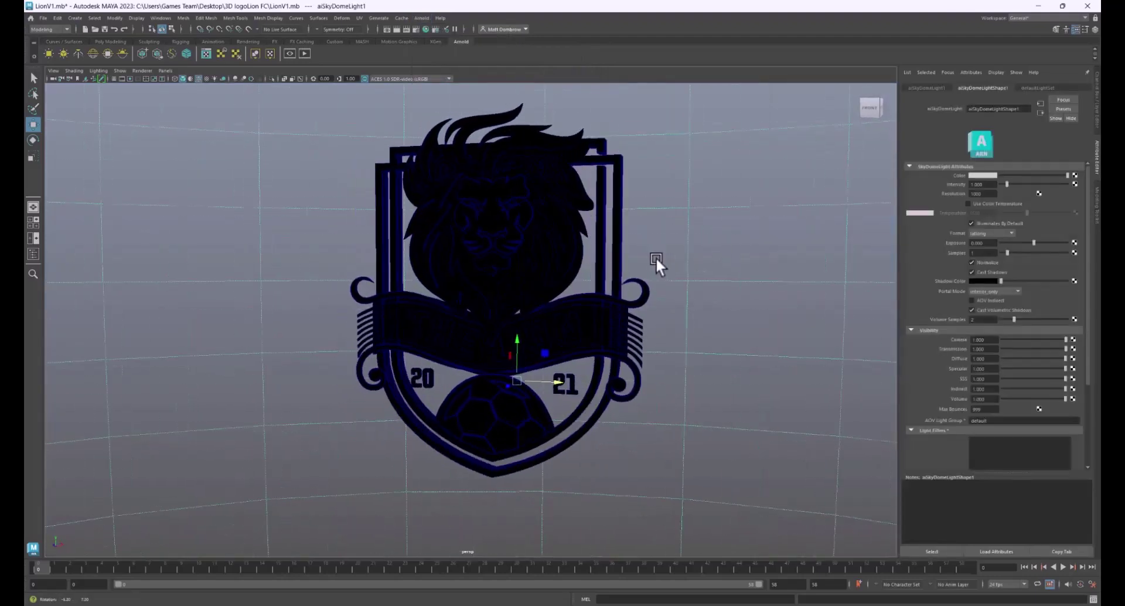
Render the whole logo with Arnold, inspect the gold and black materials, and close the render window.
left_click(421, 17)
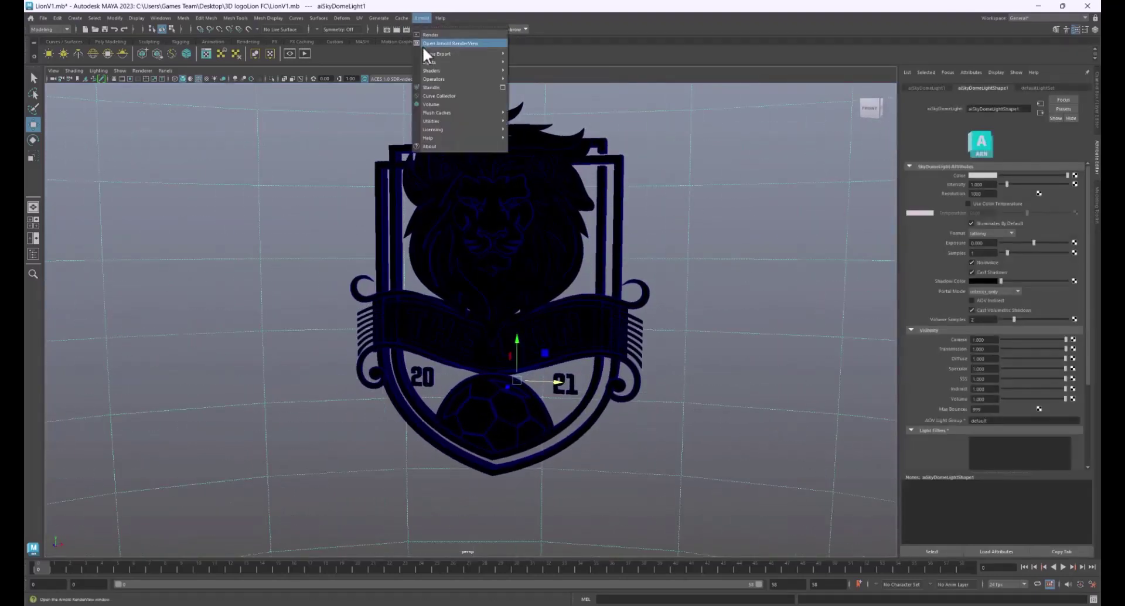
left_click(424, 35)
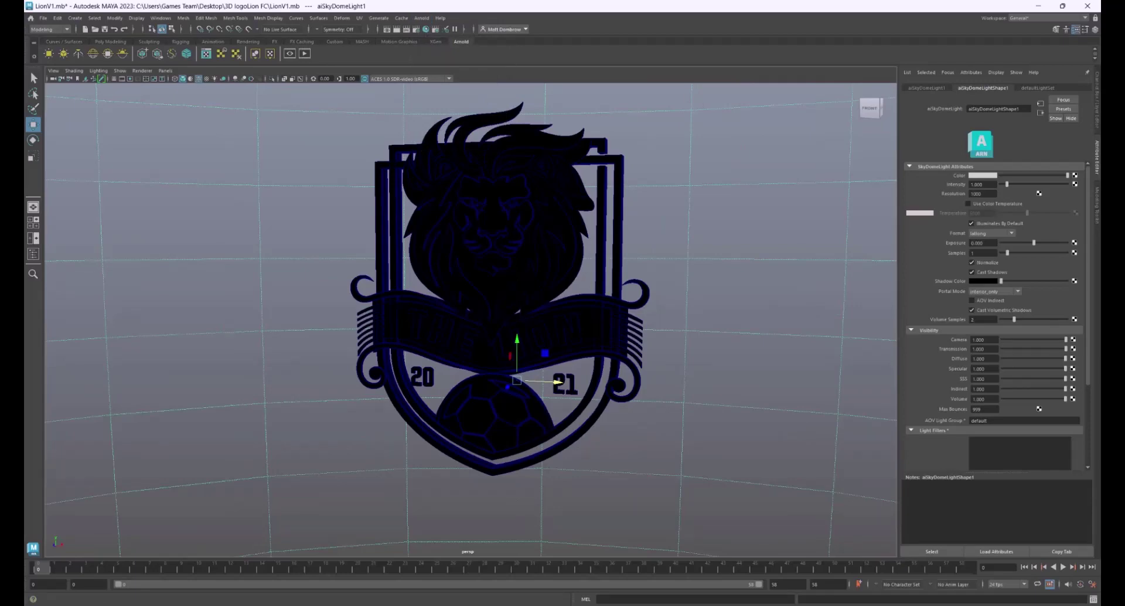
left_click_drag(1100, 100, 749, 97)
scroll(653, 214, "up", 5)
scroll(655, 213, "down", 4)
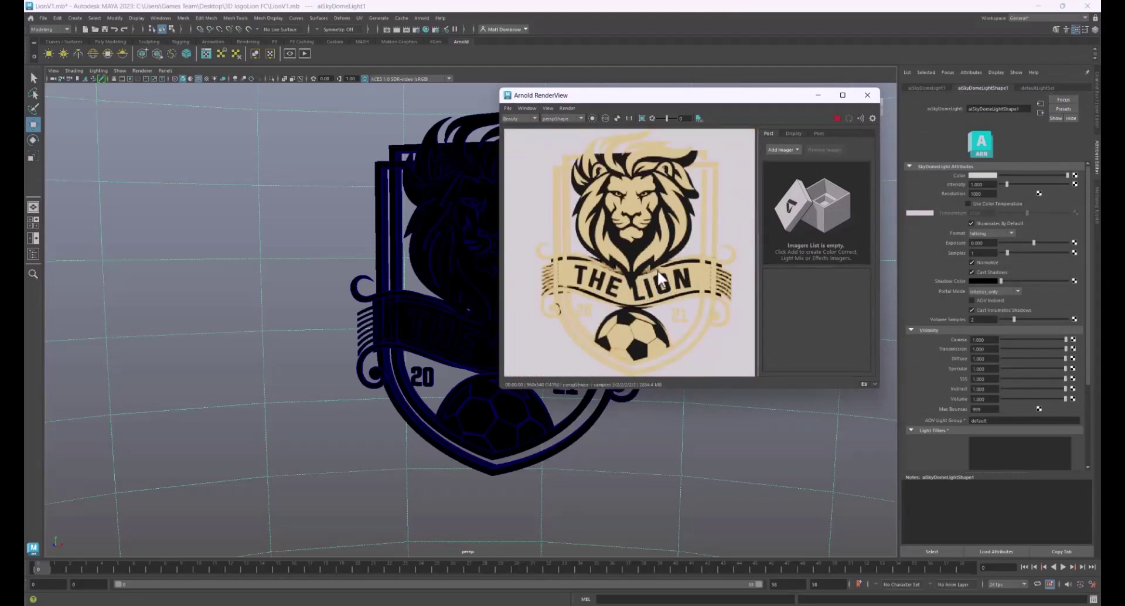
left_click(873, 94)
Render a closer view of the banner and football with Arnold to examine the banner surface.
middle_click_drag(516, 238, 459, 234, "alt")
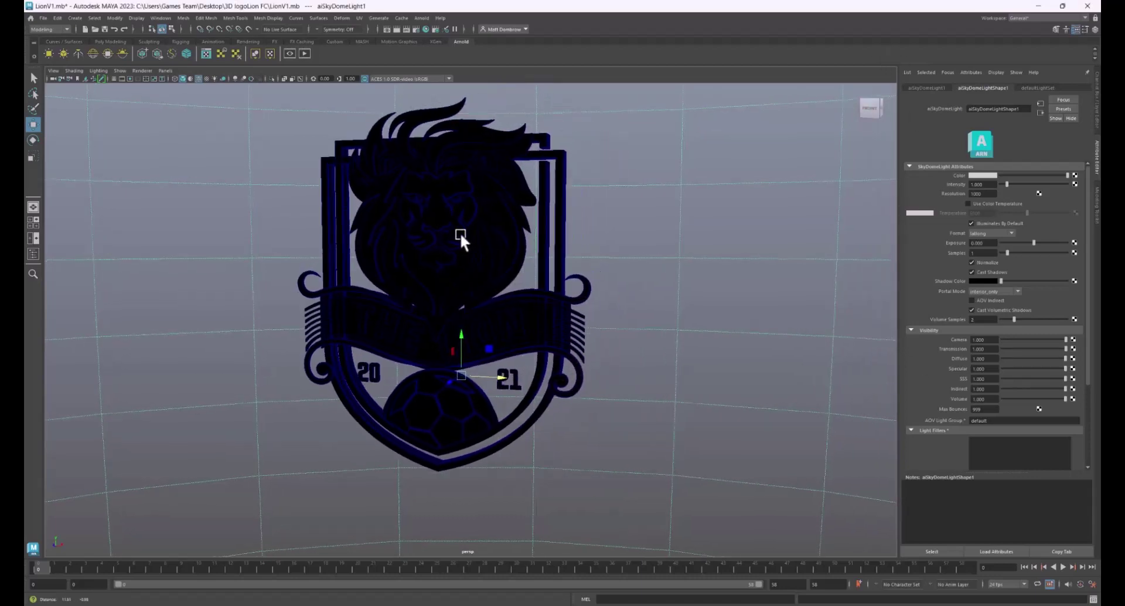
mouse_move(459, 233)
left_mouse_down("alt")
mouse_move(484, 235)
mouse_move(469, 241)
left_mouse_up("alt")
left_click_drag(451, 284, 480, 288, "alt")
scroll(479, 288, "up", 3)
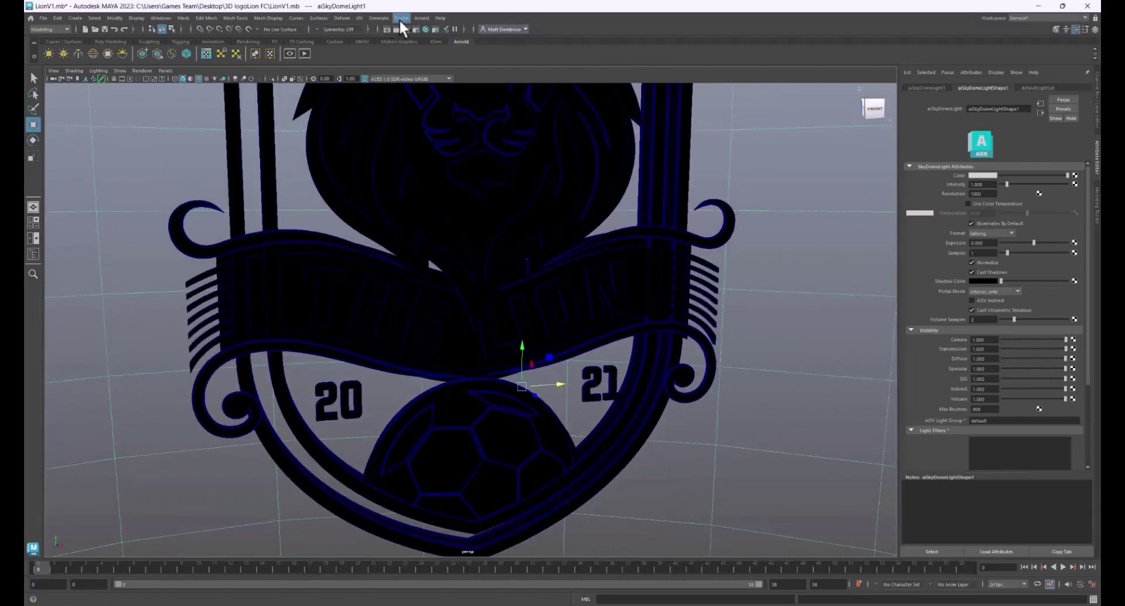
left_click(421, 18)
left_click(430, 34)
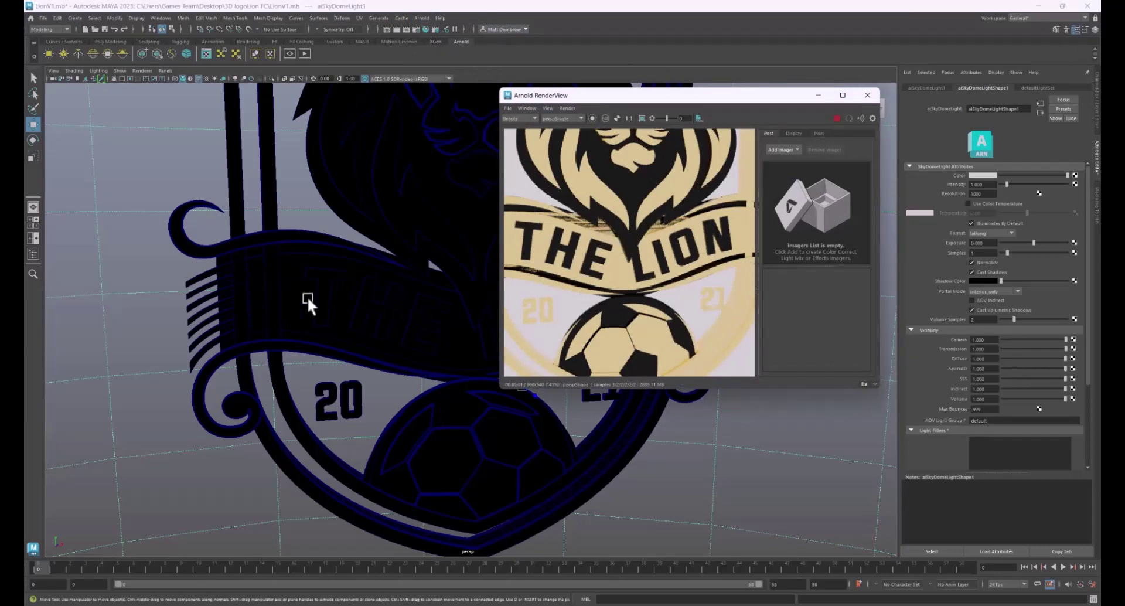
Lower the gold banner shape slightly while checking the live Arnold render, and undo the additional vertical move.
left_click(293, 263)
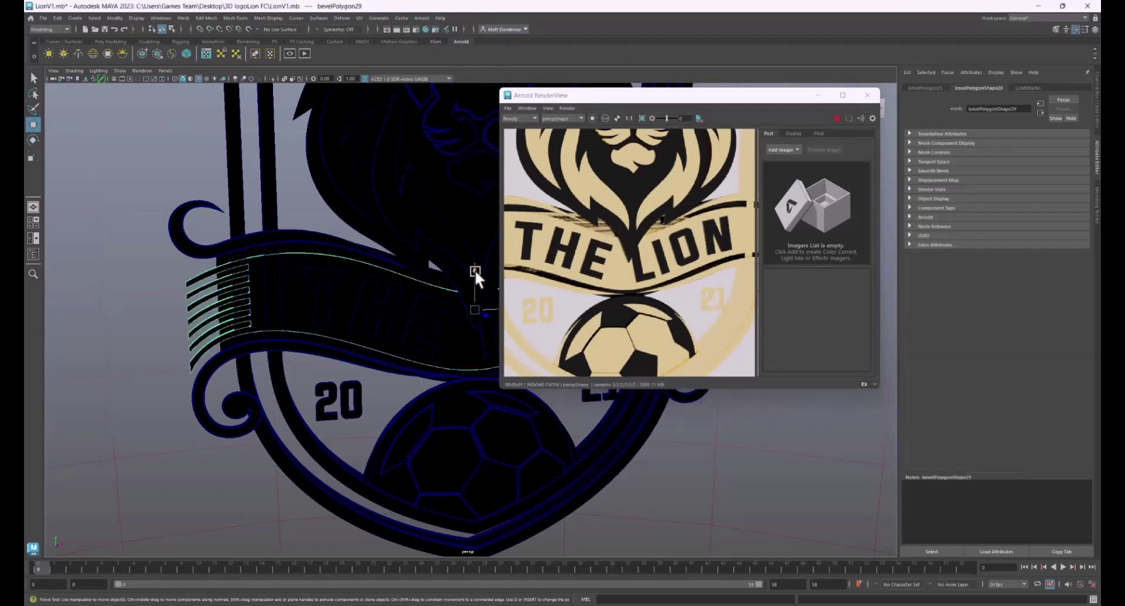
mouse_move(475, 271)
left_mouse_down()
mouse_move(504, 495)
mouse_move(483, 264)
mouse_move(482, 273)
left_mouse_up()
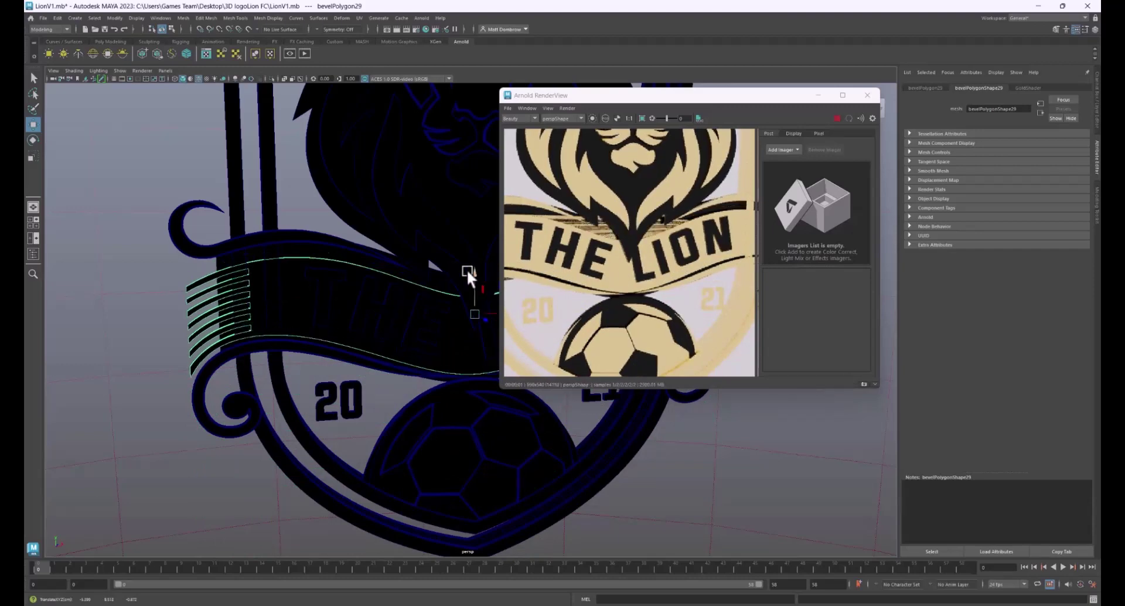
scroll(407, 262, "down", 4)
scroll(408, 261, "up", 3)
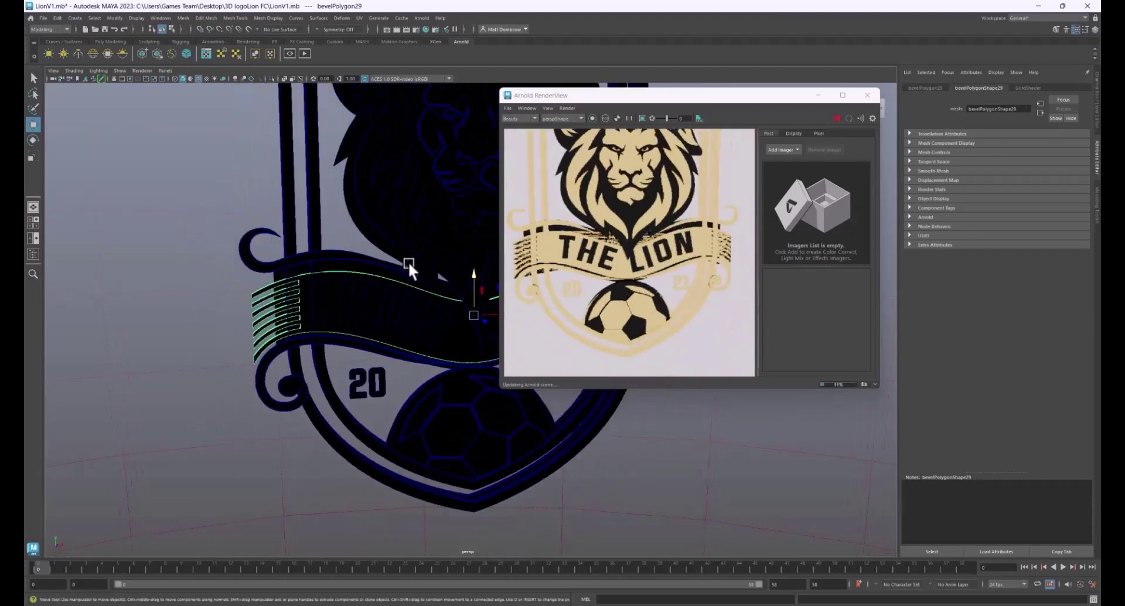
scroll(410, 263, "up", 2)
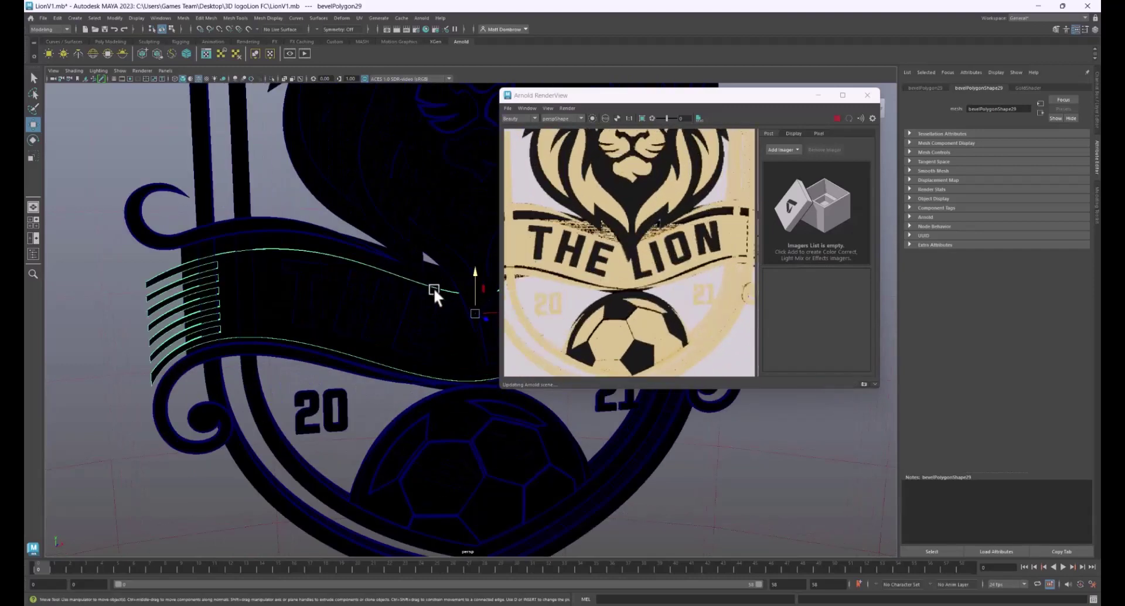
left_click(867, 95)
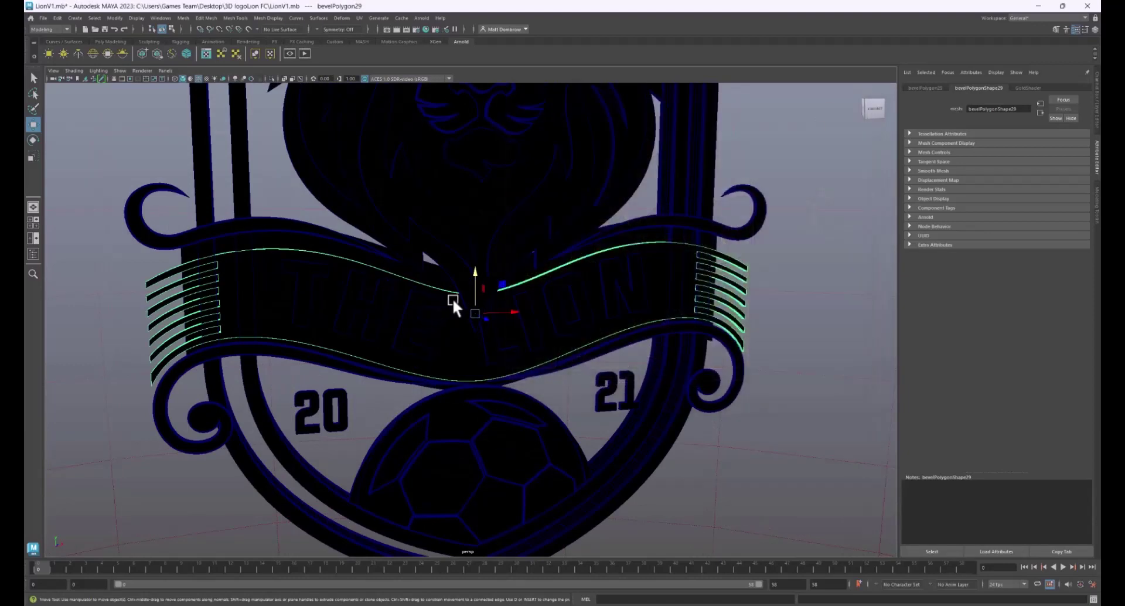
left_click_drag(469, 269, 472, 402)
key("ctrl+z")
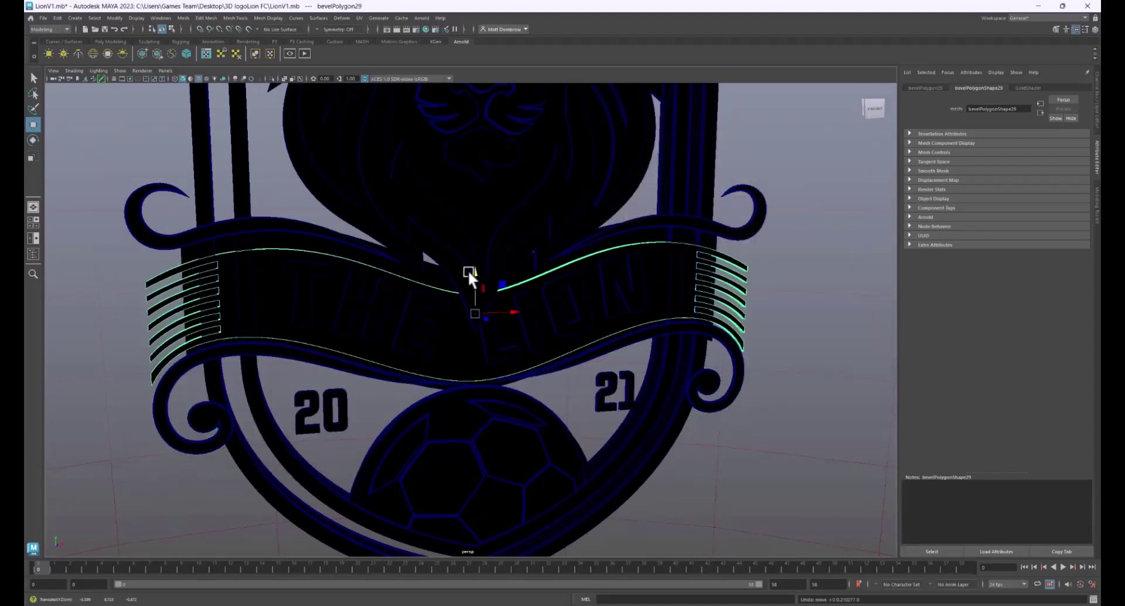
Run mesh Cleanup on the gold banner shape, fixing faces with more than 4 sides by tessellation.
left_click(205, 17)
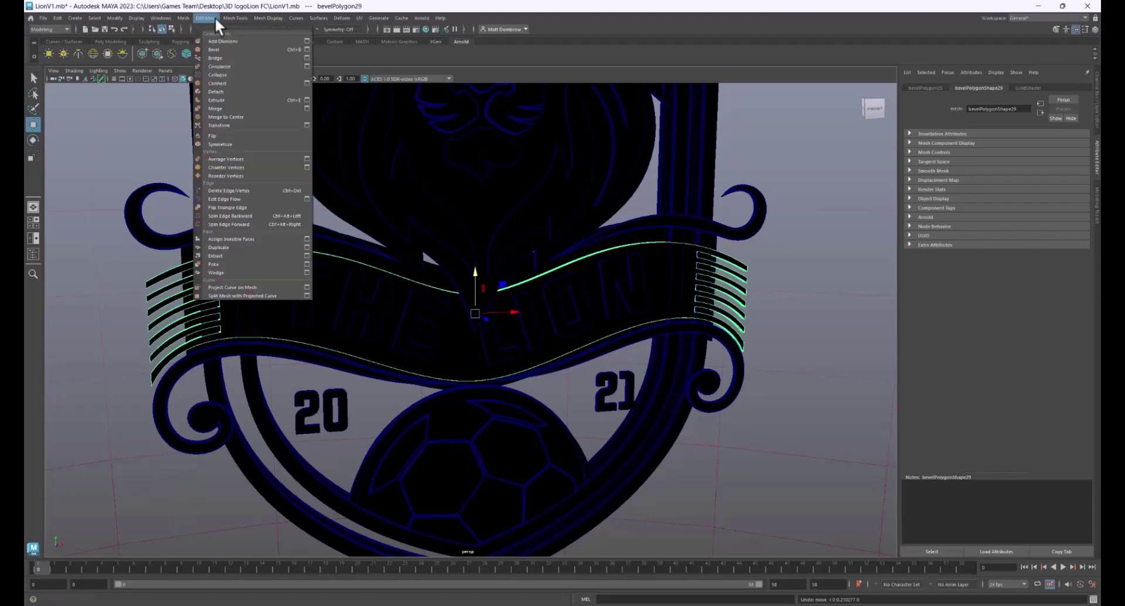
mouse_move(183, 17)
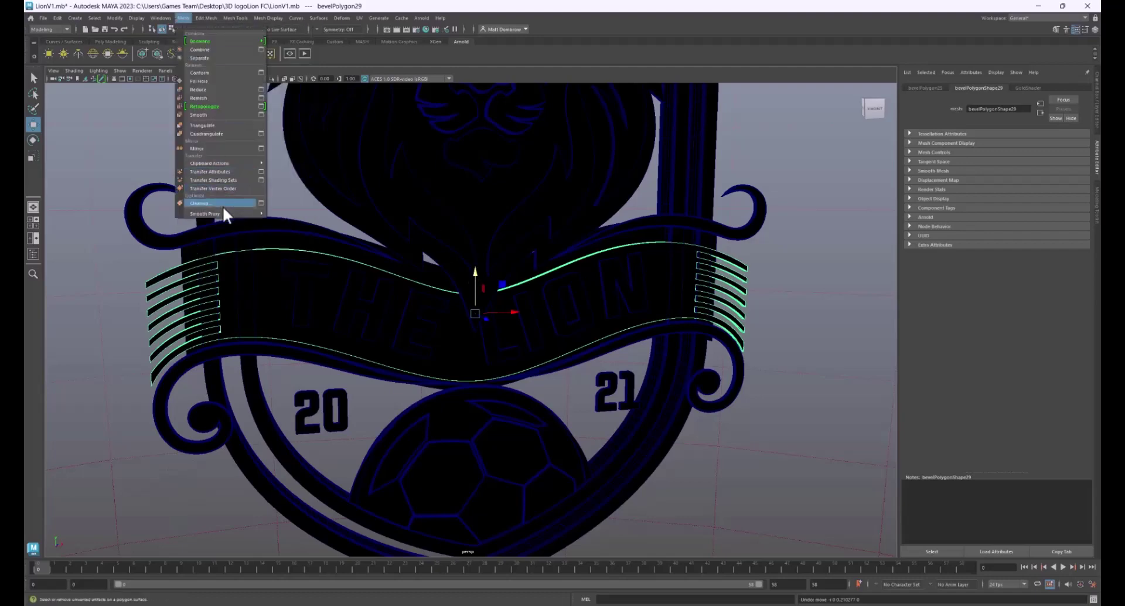
left_click(261, 202)
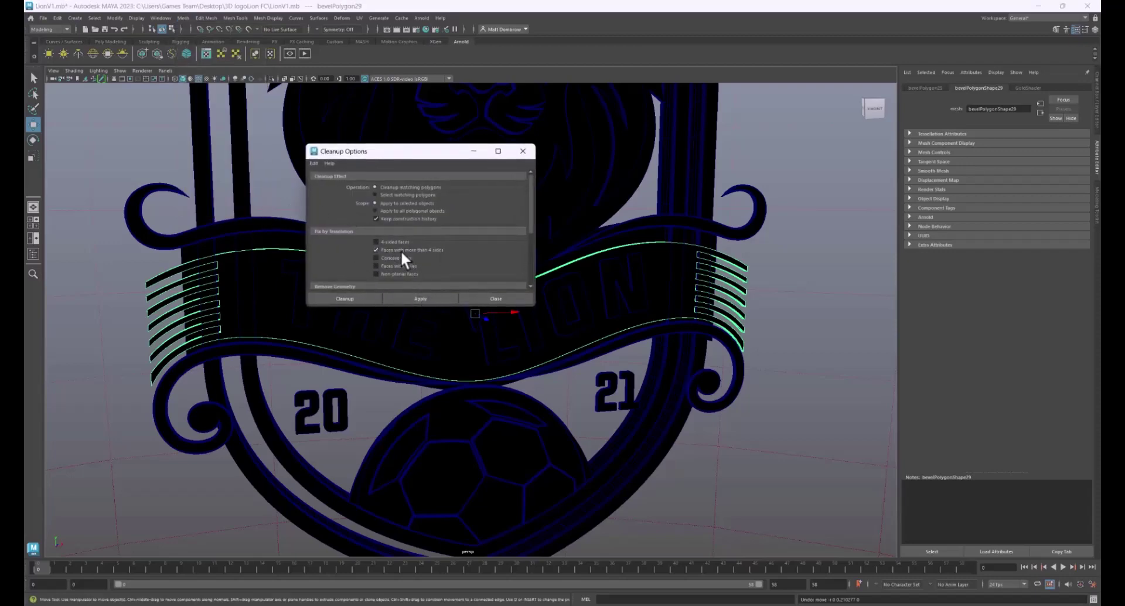
left_click(343, 299)
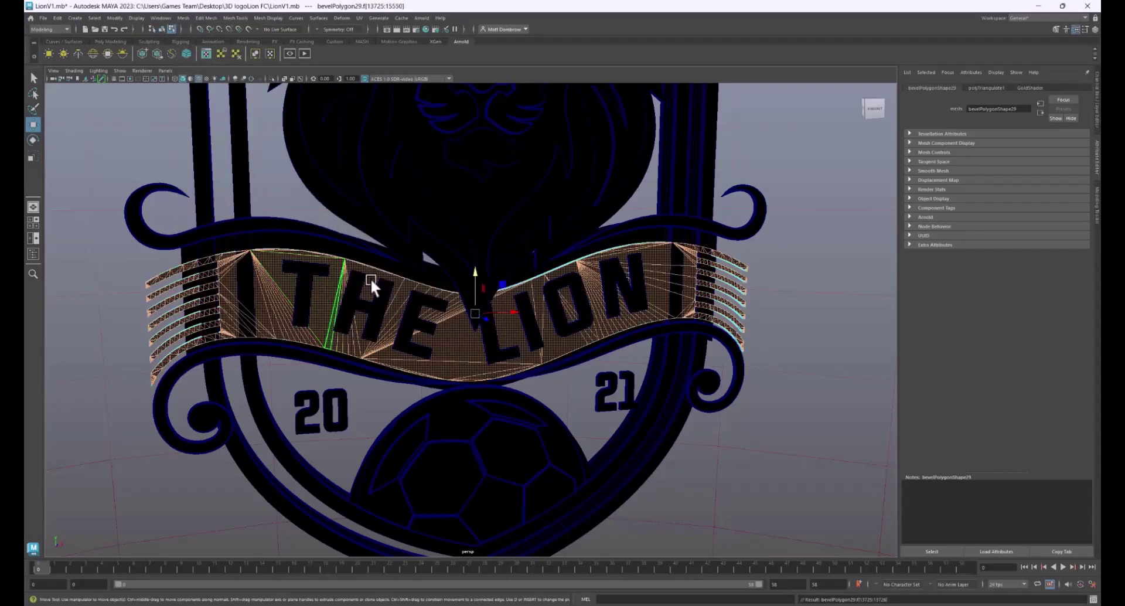
Render the cleaned-up banner with Arnold, check its surface and close the render window.
left_click(419, 18)
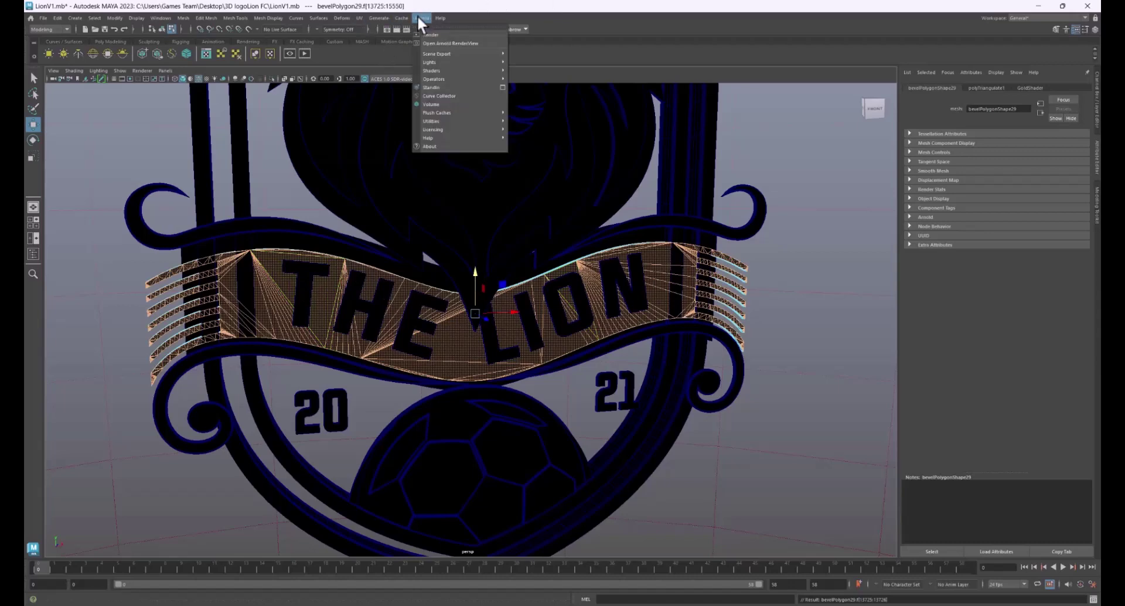
left_click(427, 30)
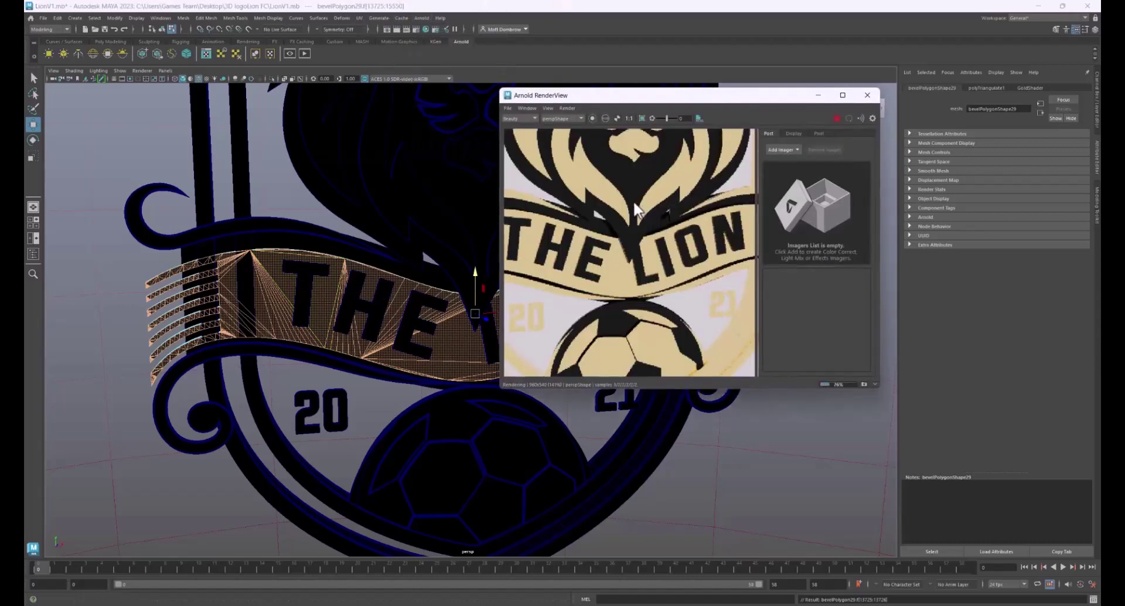
left_click(867, 95)
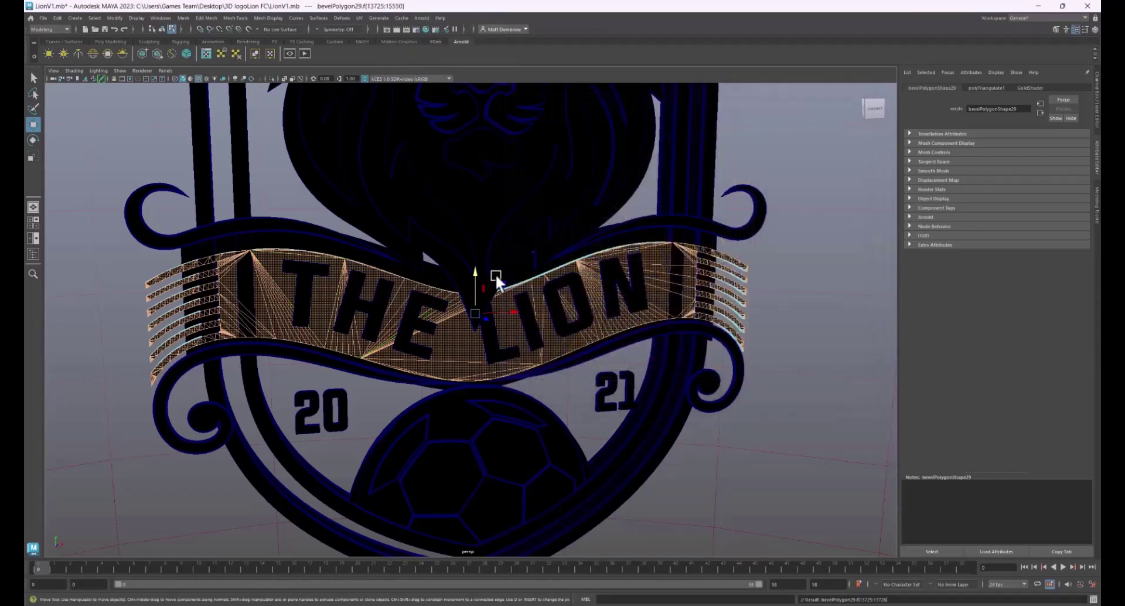
Undo the test move of the banner faces, return the gold banner to object selection and raise it slightly.
left_click_drag(473, 273, 476, 266)
key("ctrl+z")
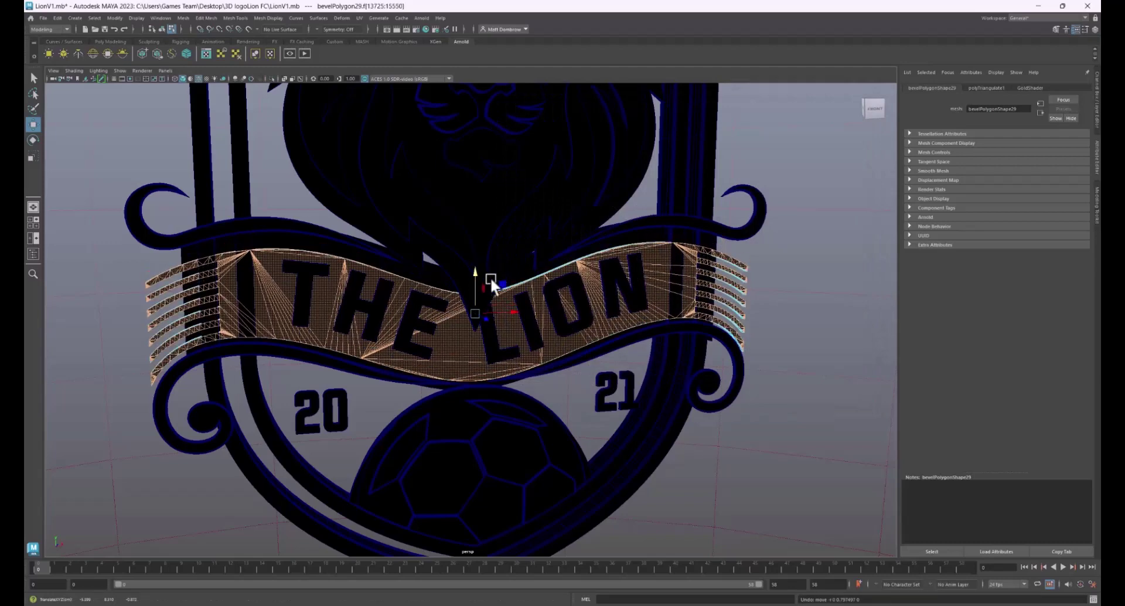
right_click(455, 321)
left_click(486, 308)
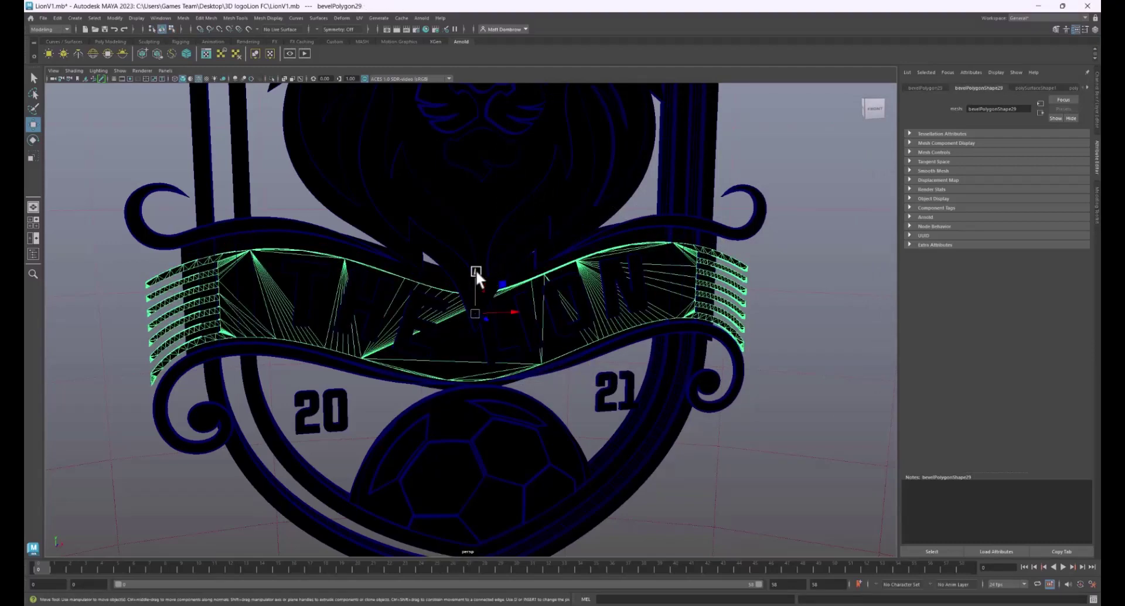
left_click_drag(475, 269, 476, 264)
Render the logo from the front with Arnold to check the adjusted banner around the lion's chin.
left_click(794, 321)
left_click_drag(820, 331, 783, 310, "alt")
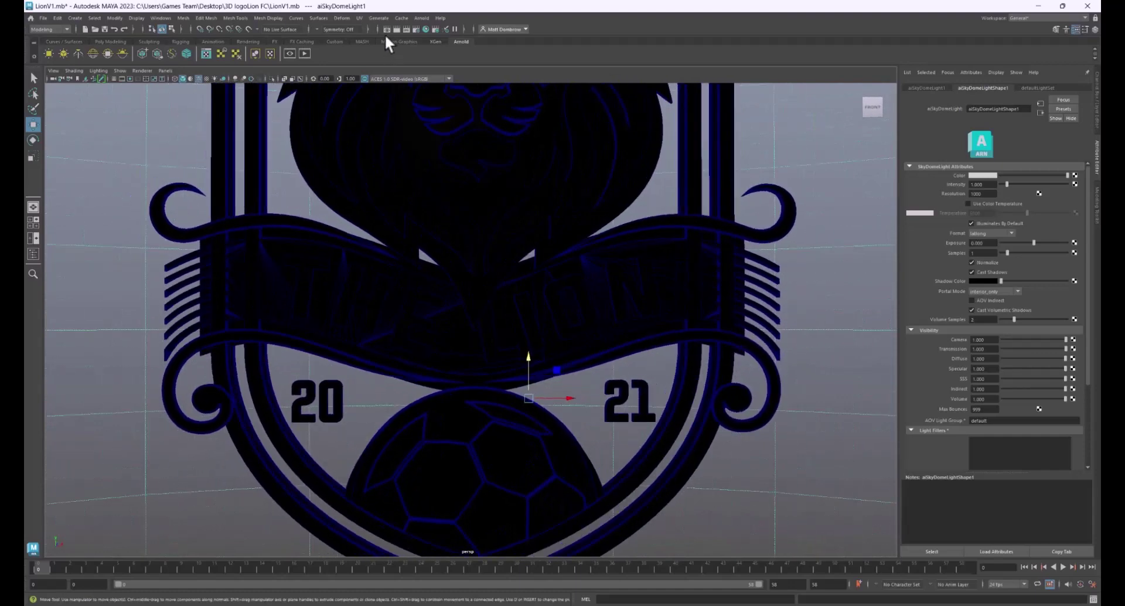
left_click(417, 18)
left_click(423, 34)
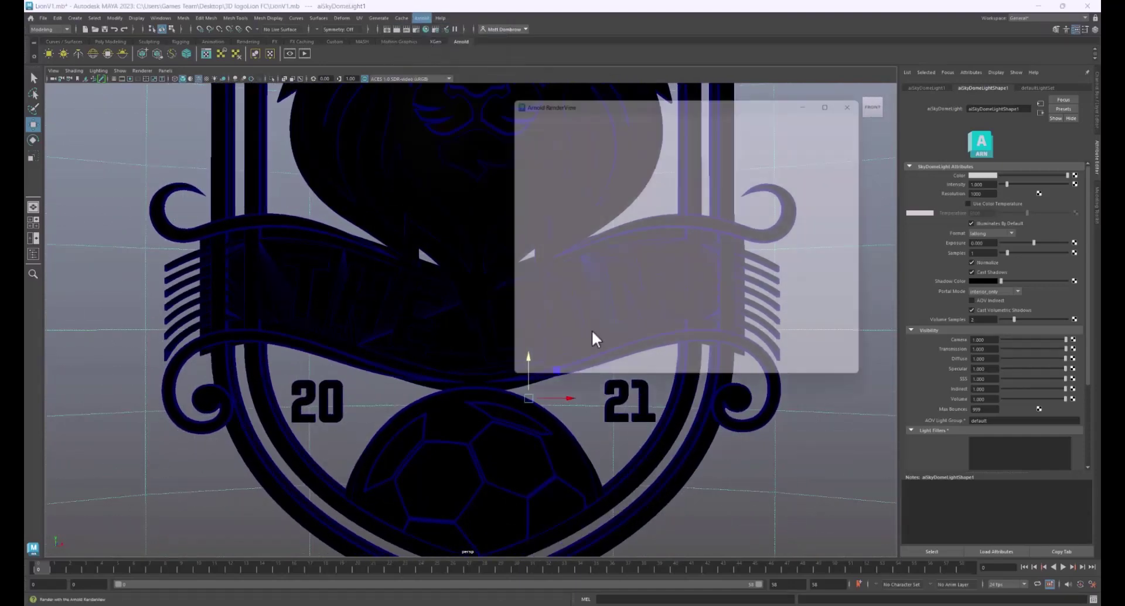
scroll(630, 287, "down", 3)
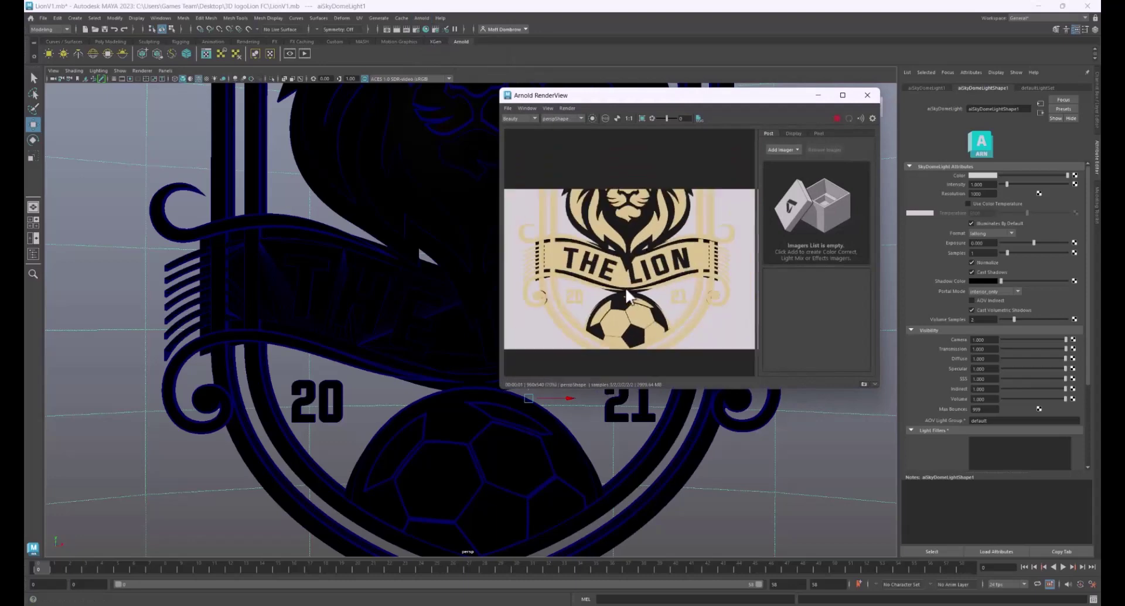
Close the render window, create a polygon plane at the logo and scale it uniformly to about 175.
scroll(624, 287, "up", 3)
left_click(867, 94)
scroll(483, 370, "down", 8)
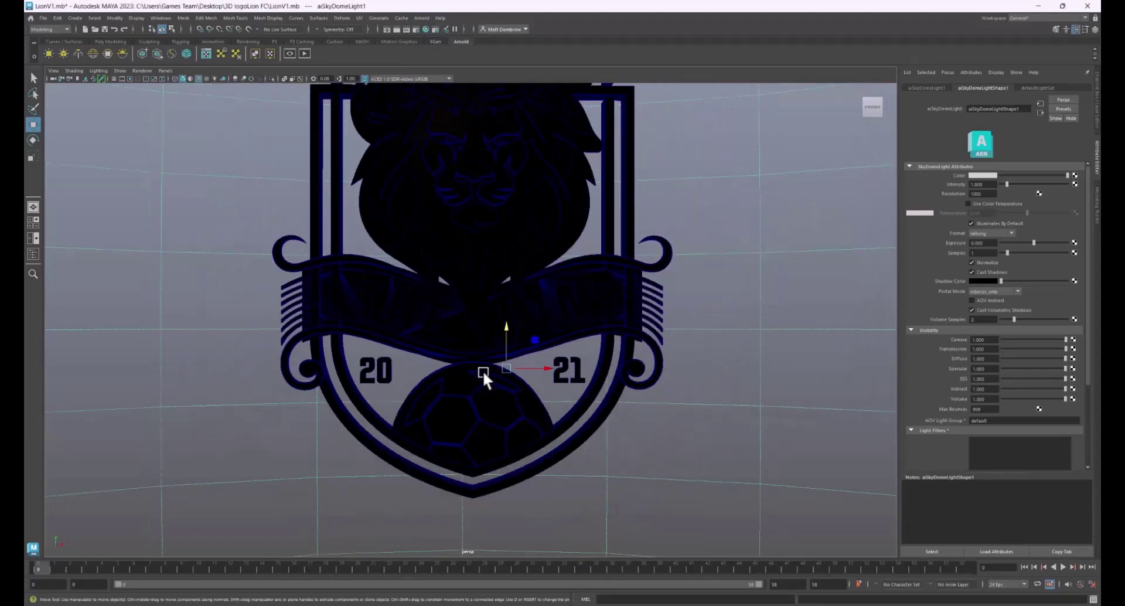
left_click(110, 41)
left_click(123, 53)
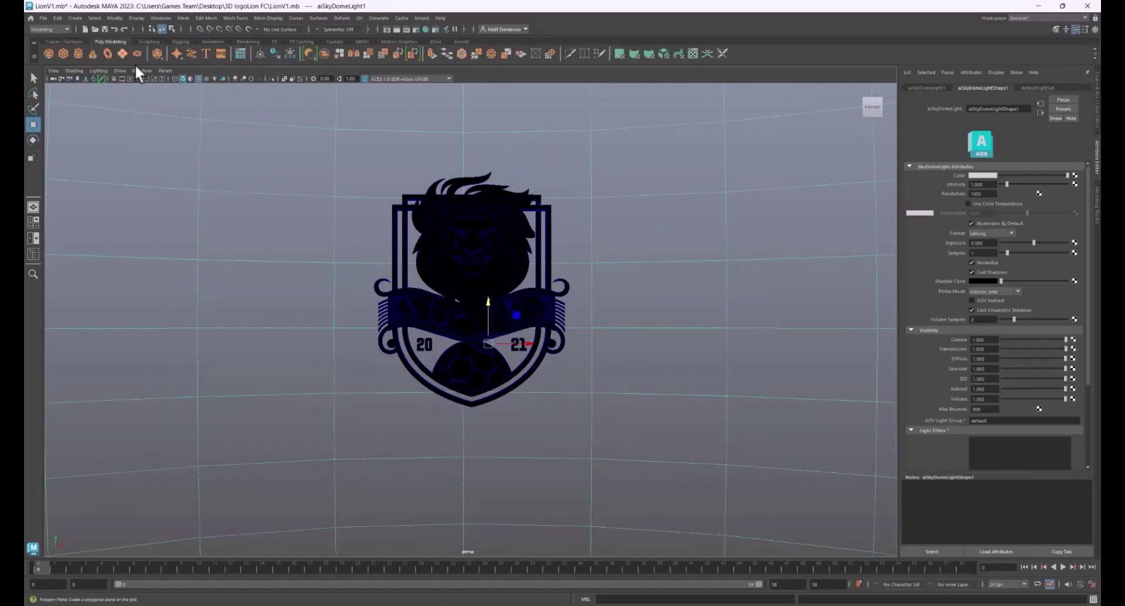
key("e")
key("r")
left_click_drag(484, 338, 857, 403)
Stand the plane upright parallel to the logo by setting its Rotate X to 90.
key("e")
left_click_drag(487, 301, 487, 369)
left_click(1097, 112)
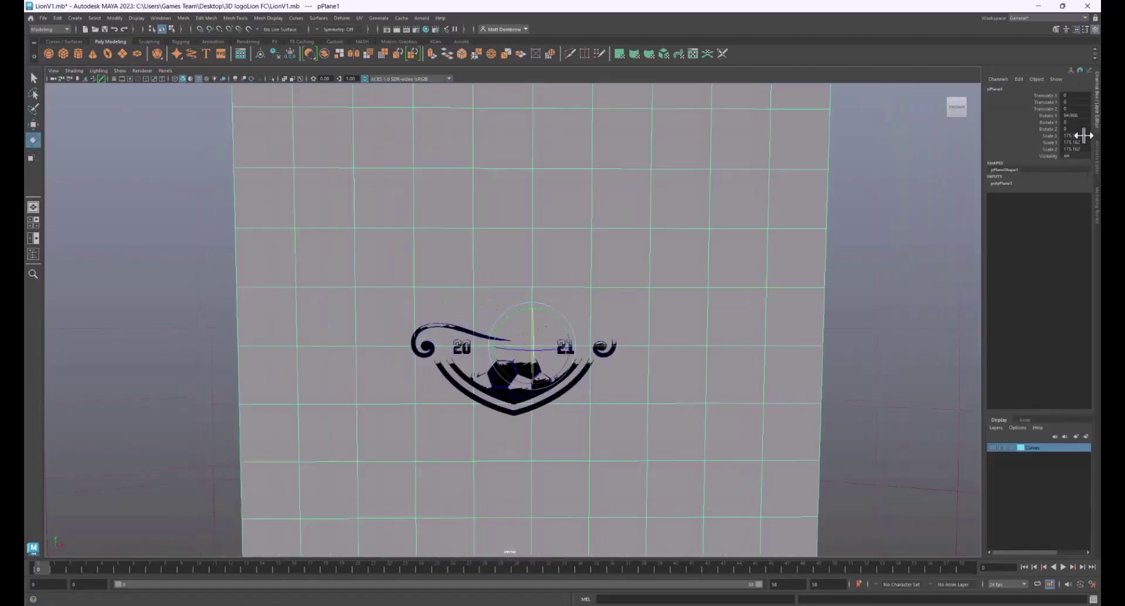
double_click(1076, 116)
type("90")
key("Return")
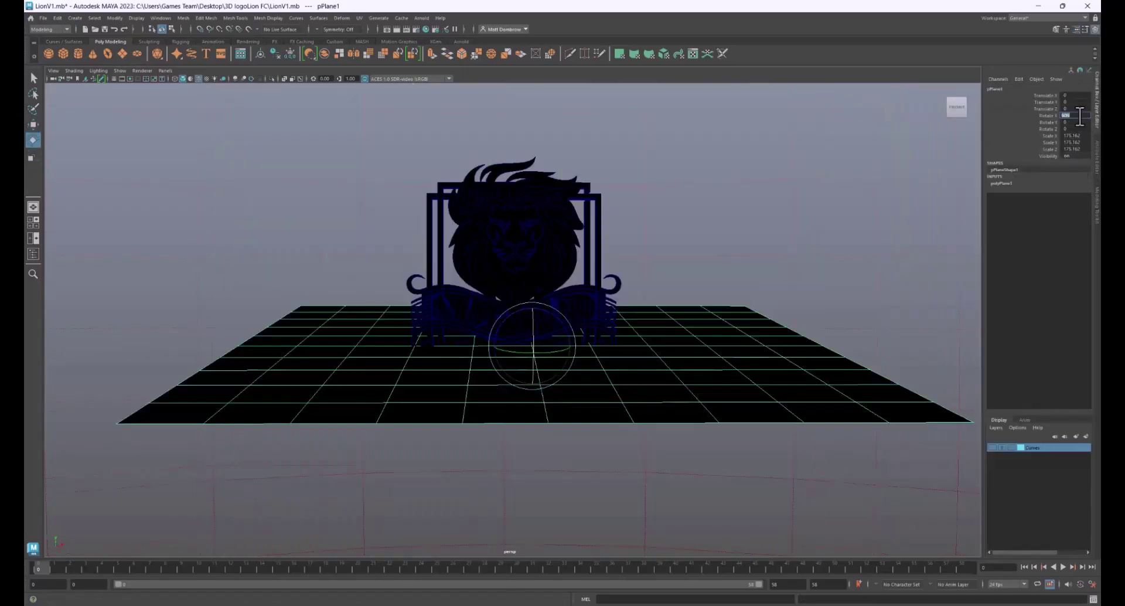
key("Return")
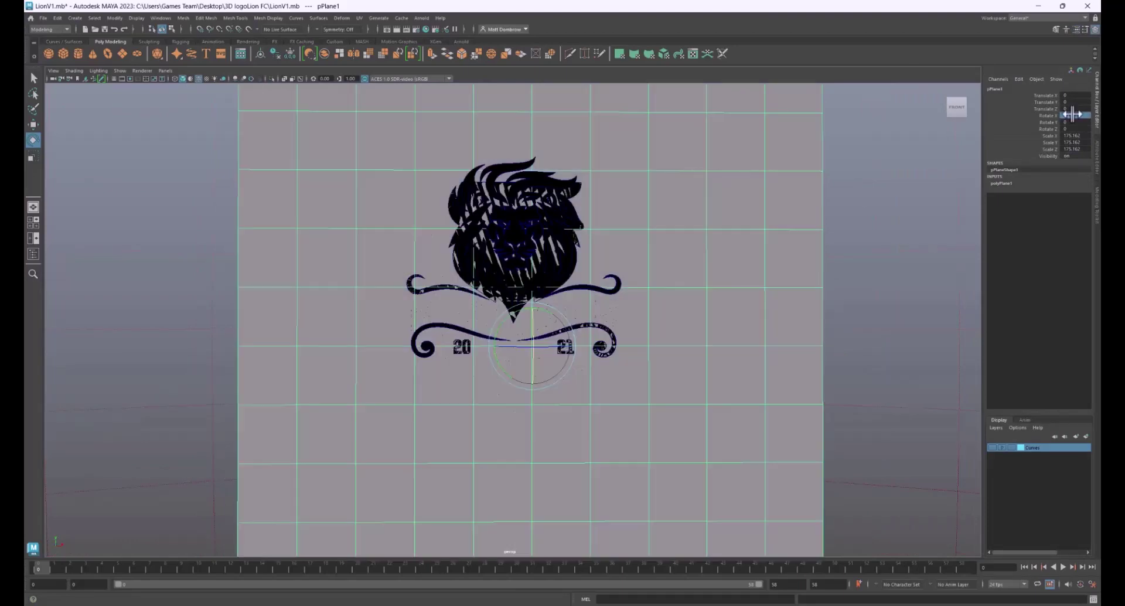
Move the plane back to about -2.45 in Translate Z, behind the logo, and widen it as a backdrop.
left_click_drag(476, 287, 671, 350, "alt")
key("w")
key("r")
left_click_drag(587, 347, 626, 355)
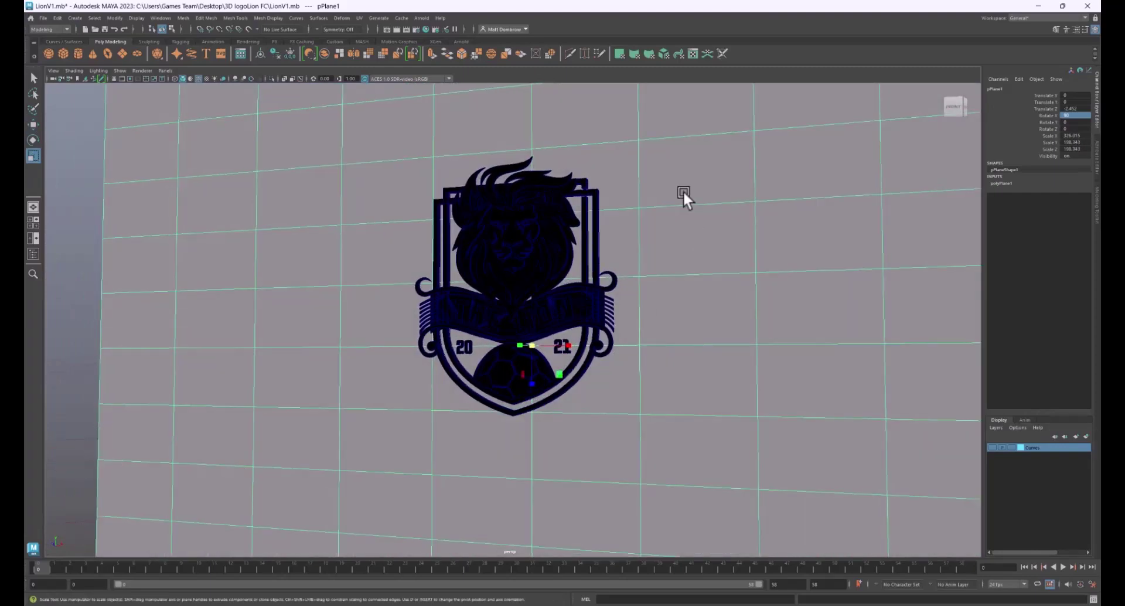
Assign the existing BlackShader material to the backdrop plane.
right_click(683, 193)
mouse_move(702, 428)
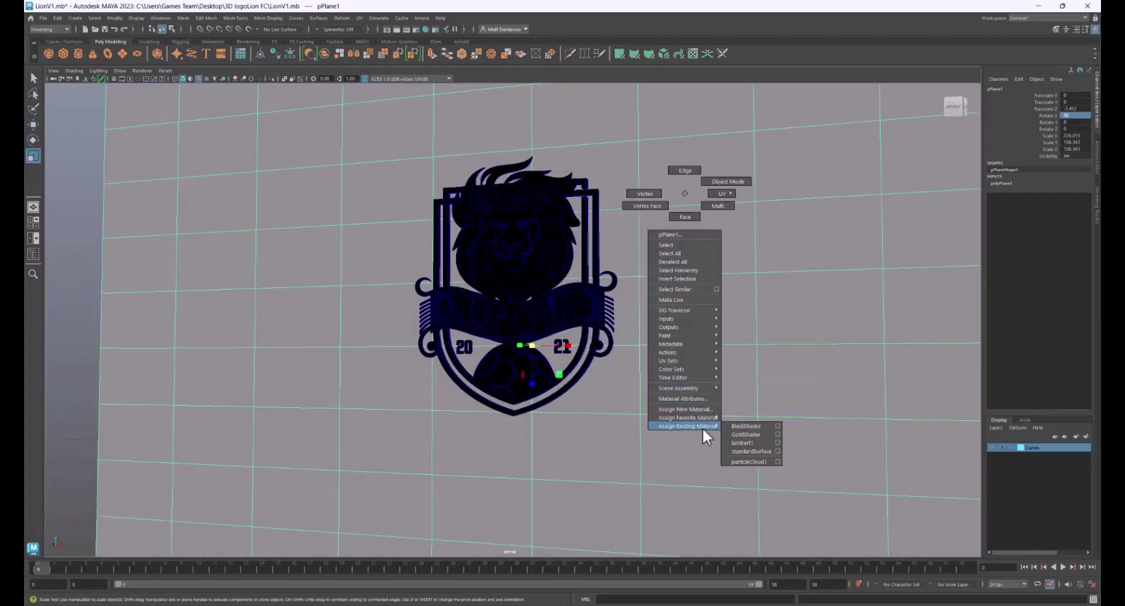
left_click(742, 426)
left_click_drag(687, 393, 620, 374, "alt")
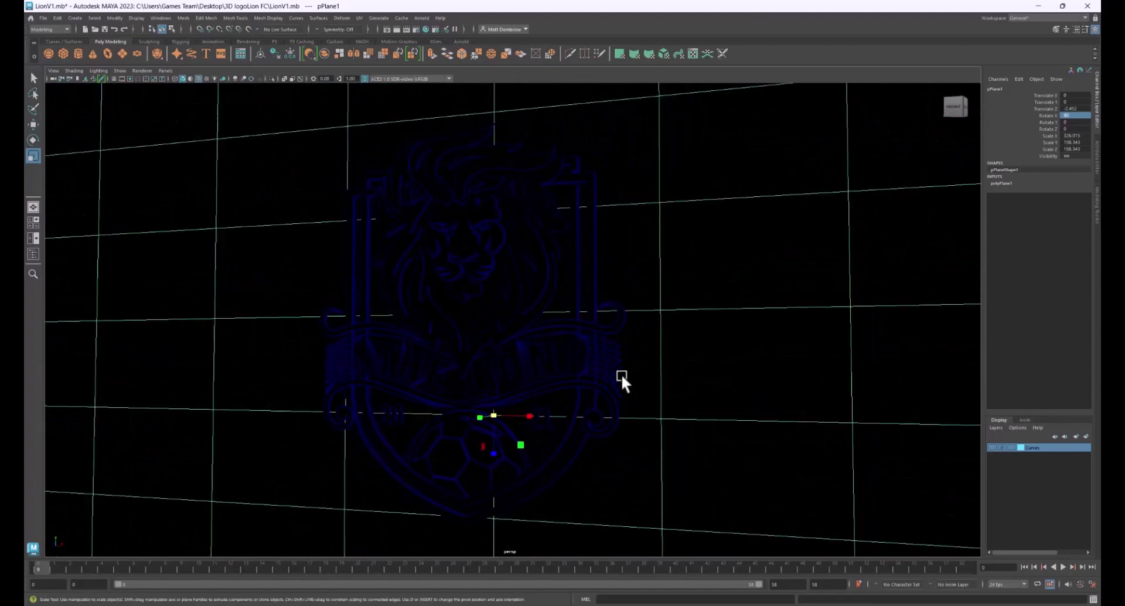
Turn on the resolution gate, frame the logo inside it, render the current frame and close the render window.
left_click(129, 78)
middle_click_drag(568, 271, 608, 296, "alt")
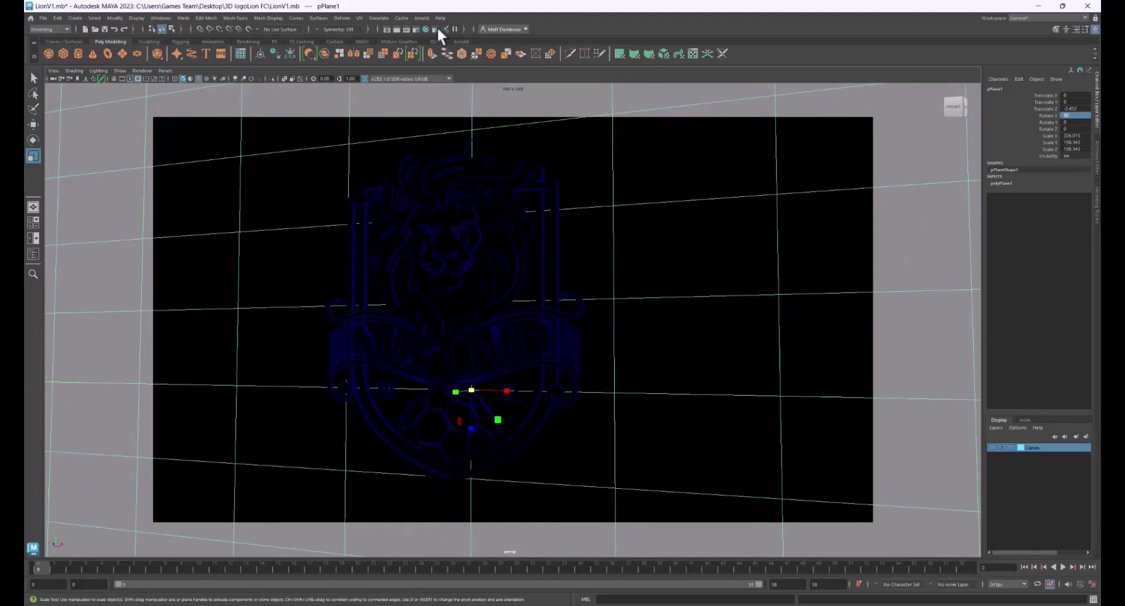
left_click(396, 29)
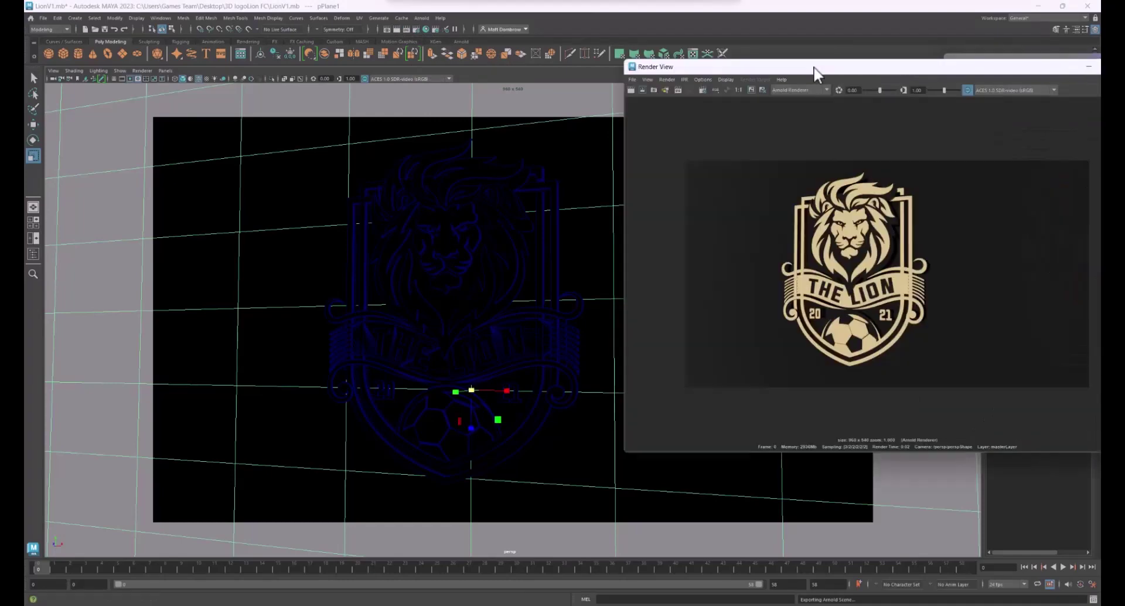
left_click_drag(815, 67, 623, 68)
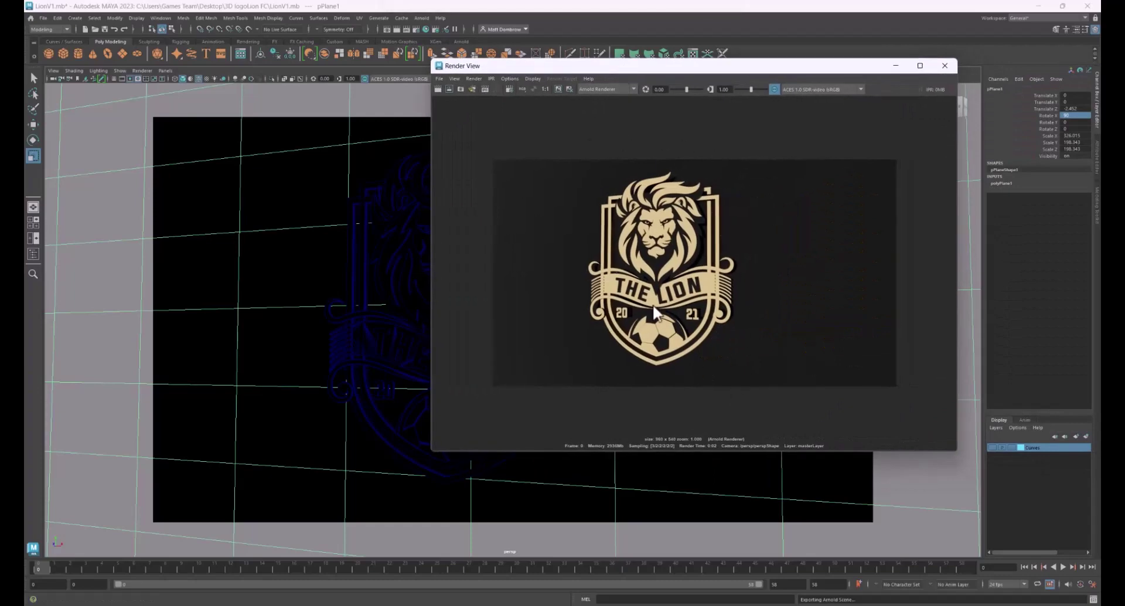
left_click(944, 65)
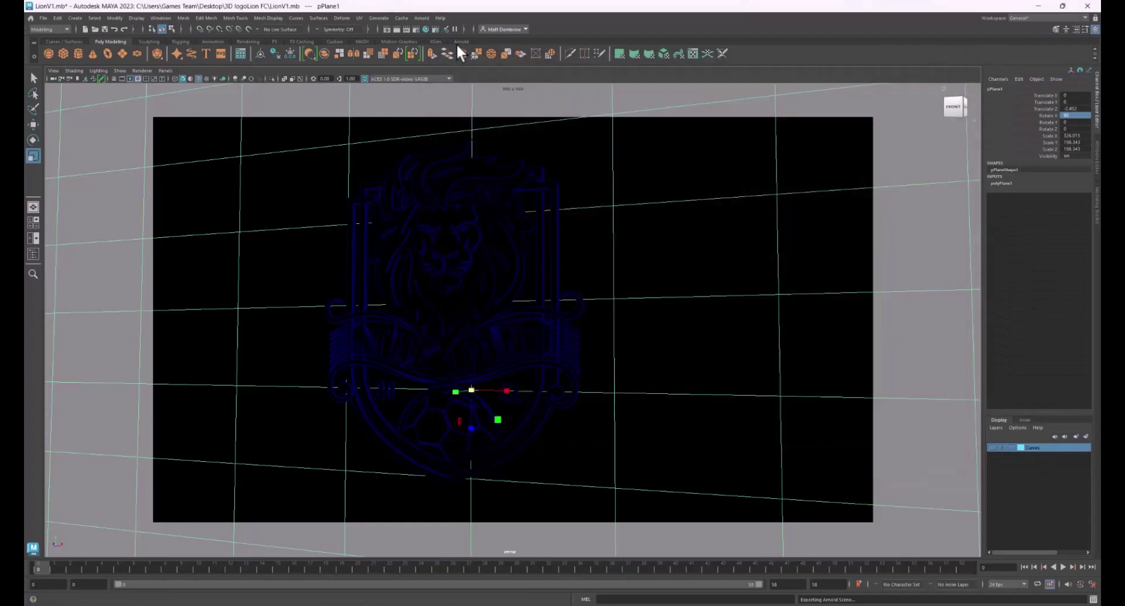
Render the logo on its black backdrop in Arnold RenderView, inspect it and close the window.
left_click(421, 18)
left_click(424, 31)
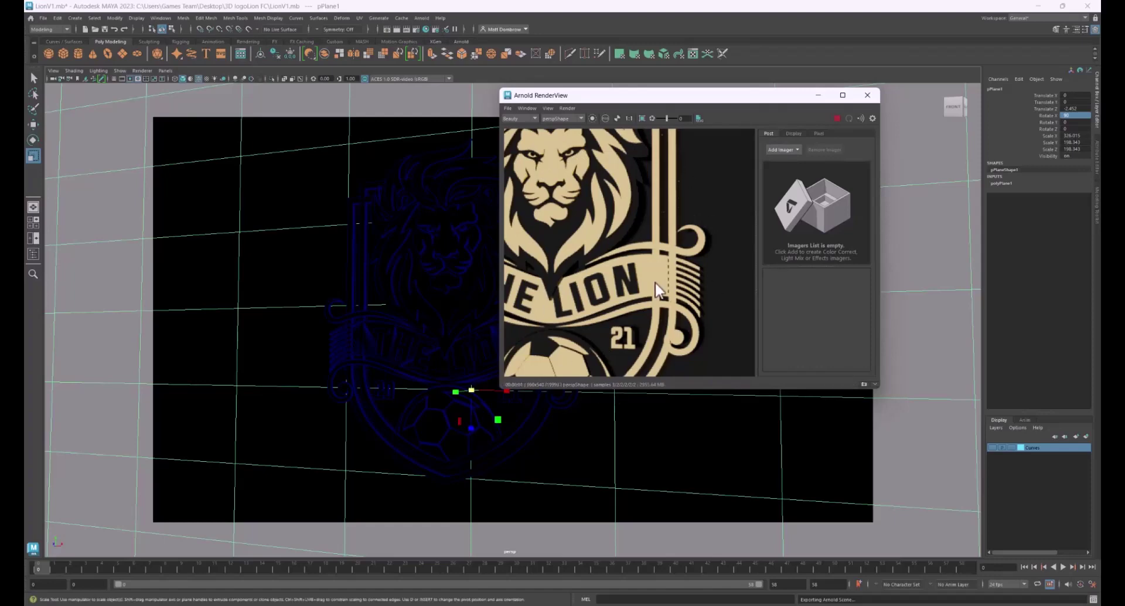
scroll(632, 275, "down", 2)
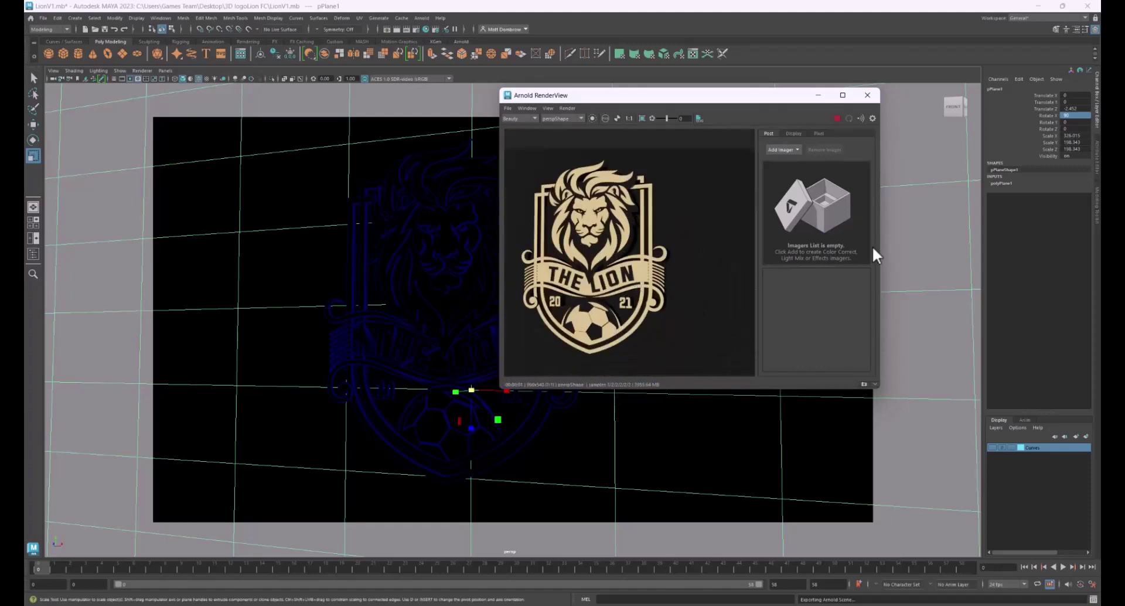
left_click(867, 95)
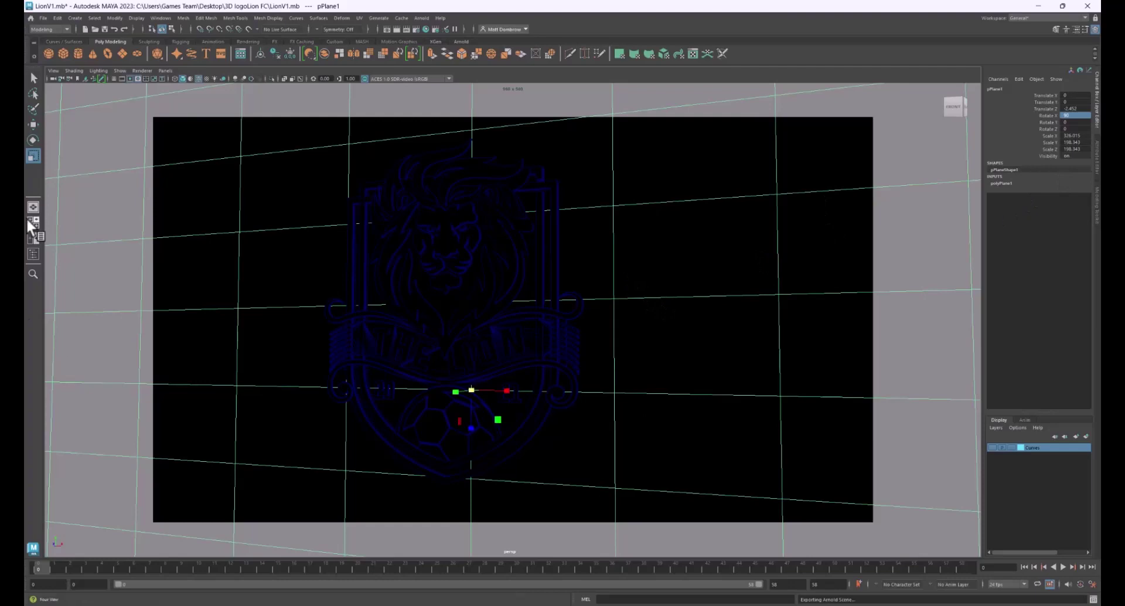
Select aiSkyDomeLight1 in the Outliner and connect a File texture node to its Color attribute.
left_click(31, 252)
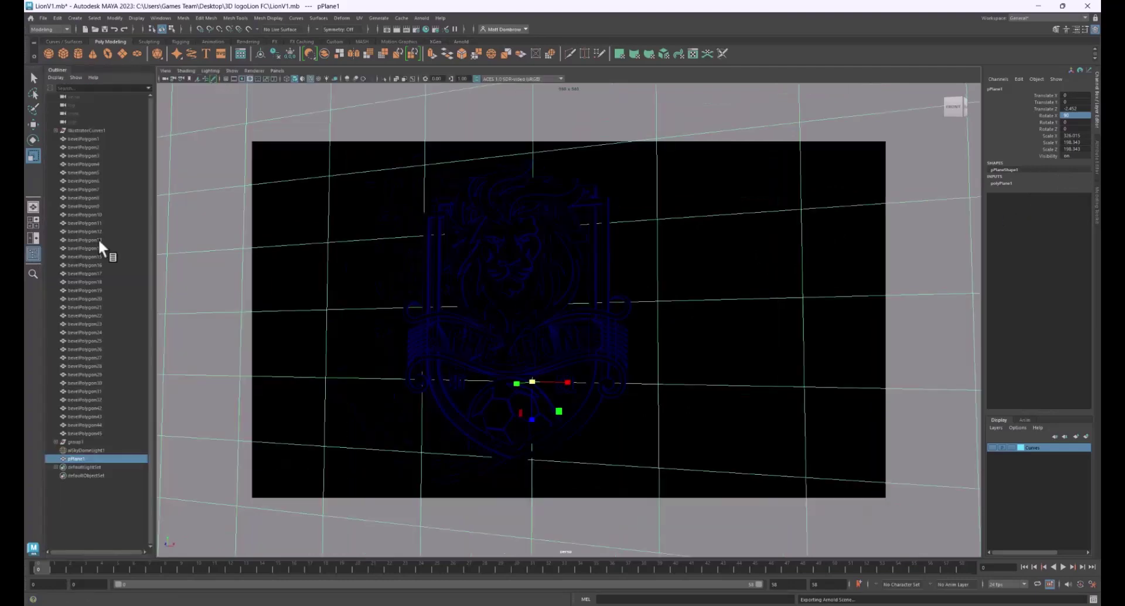
left_click(86, 450)
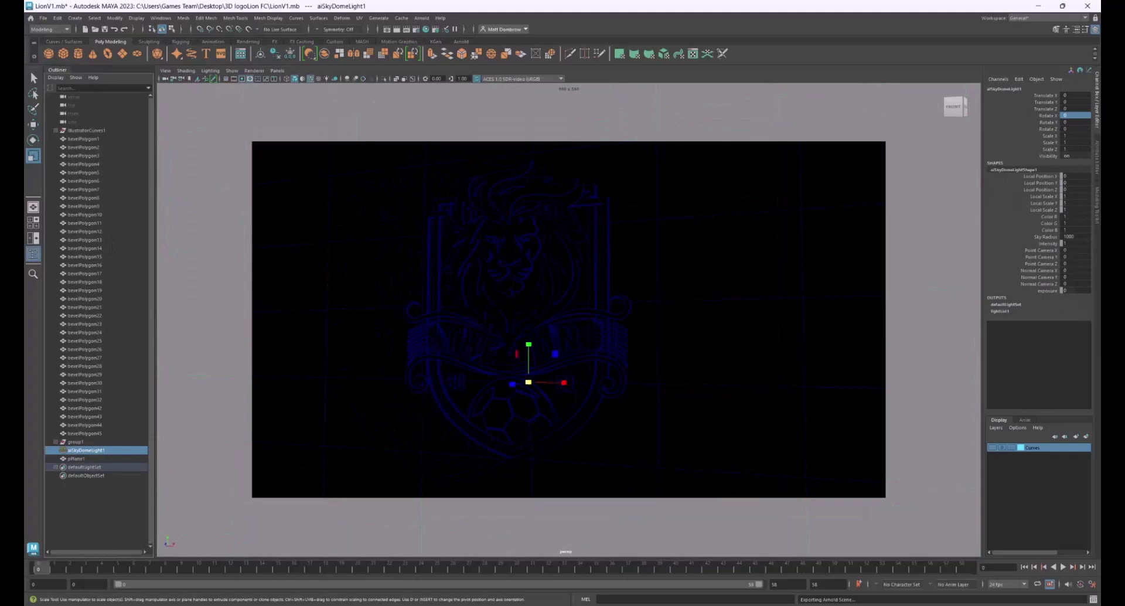
left_click(1096, 158)
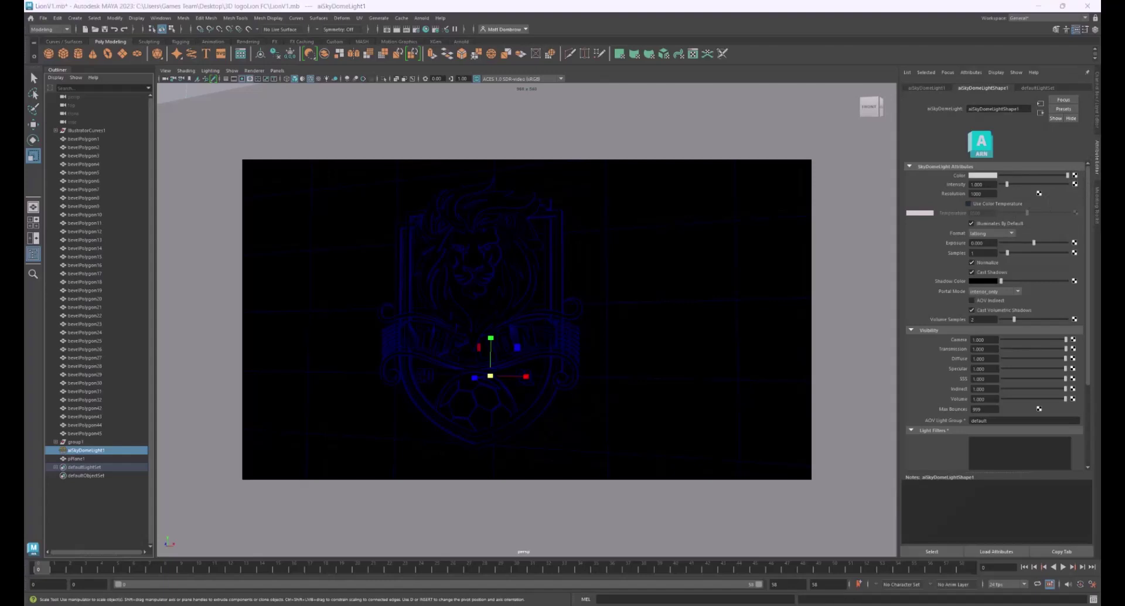
left_click(1073, 175)
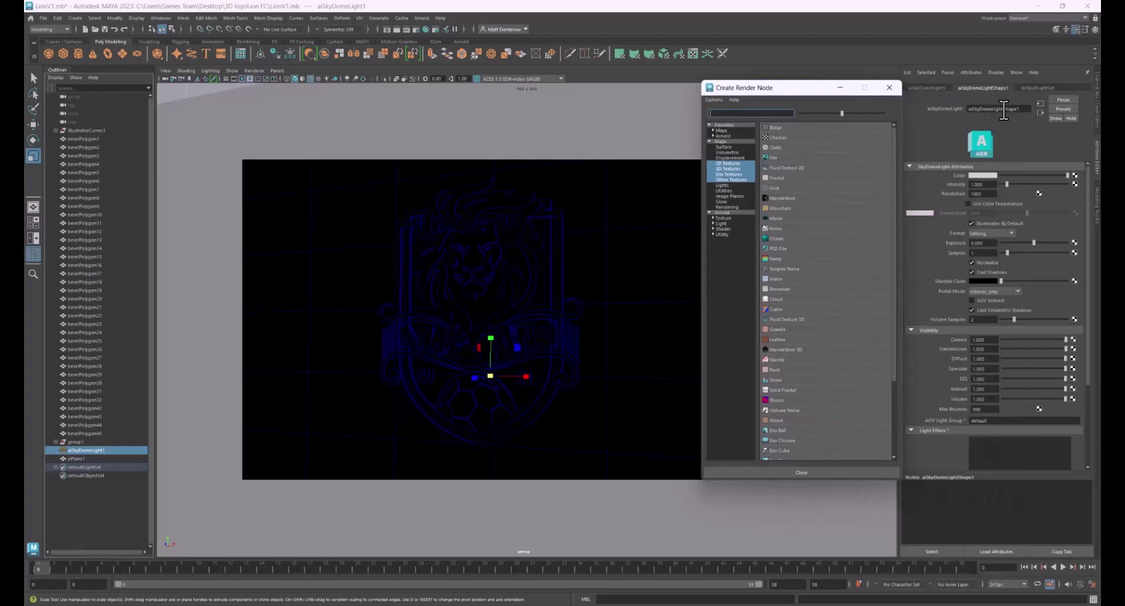
left_click(778, 157)
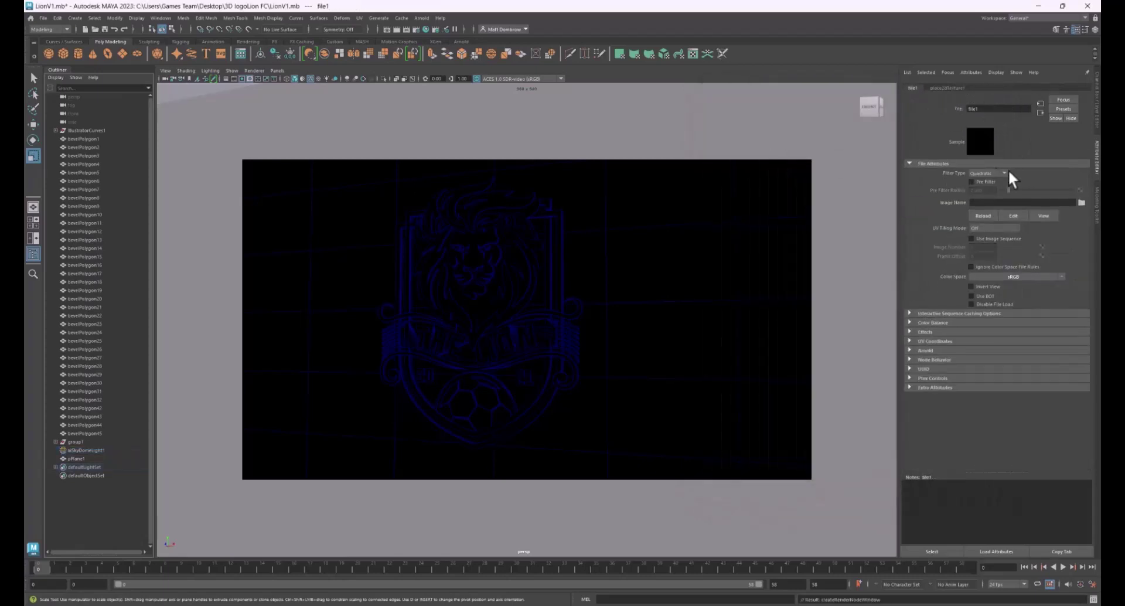
Load orlando_stadium_8k.hdr from the Desktop's 3D logoLion FC folder as the file texture's image.
left_click(1081, 202)
left_click(246, 149)
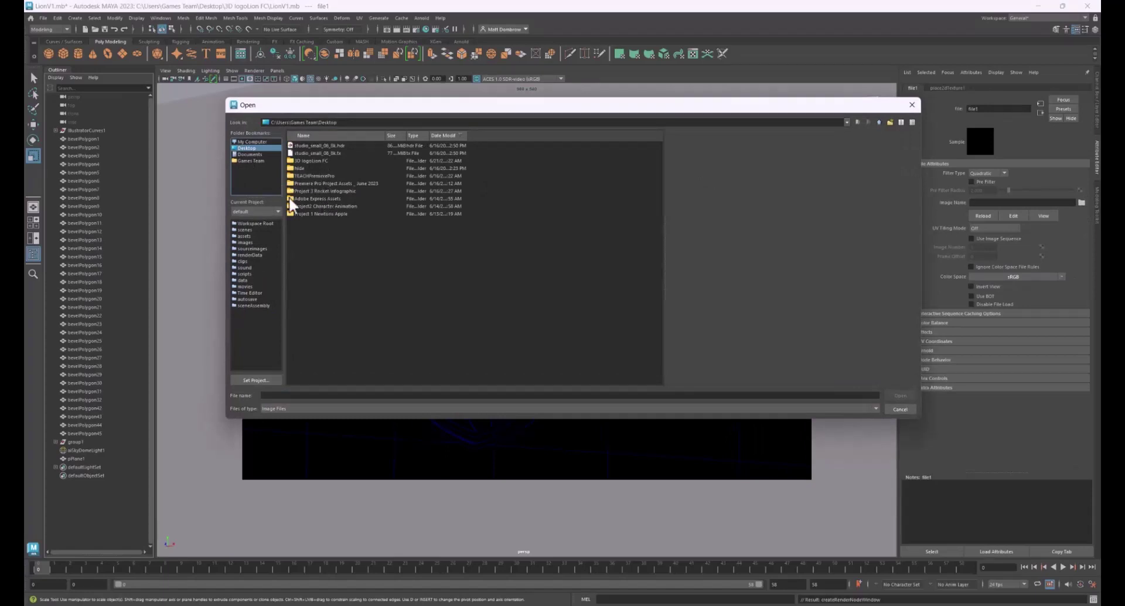
double_click(315, 160)
left_click(319, 147)
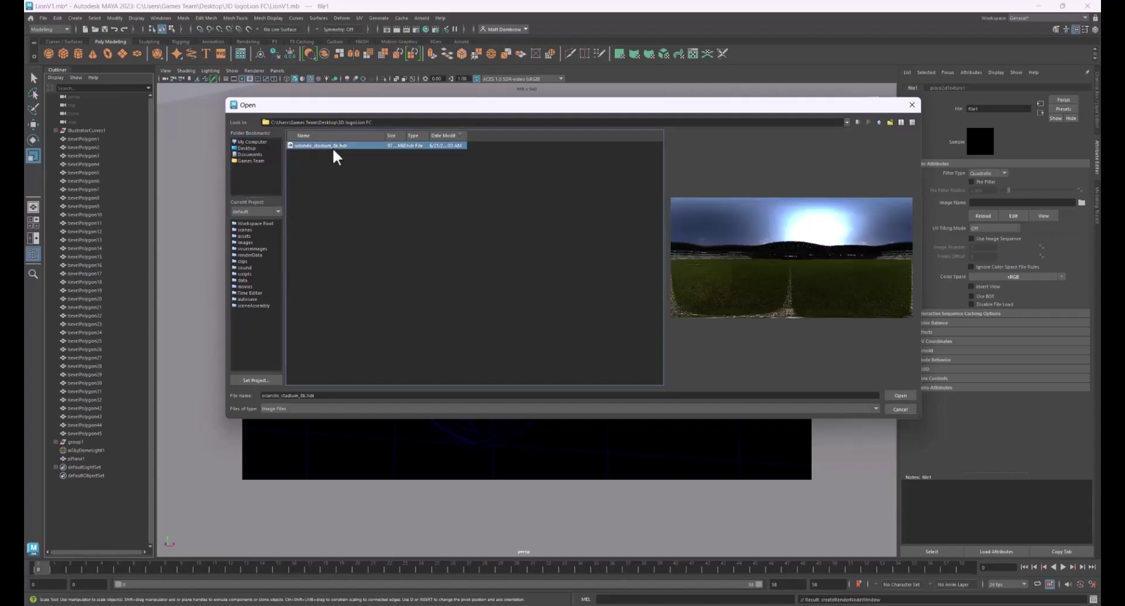
left_click(901, 395)
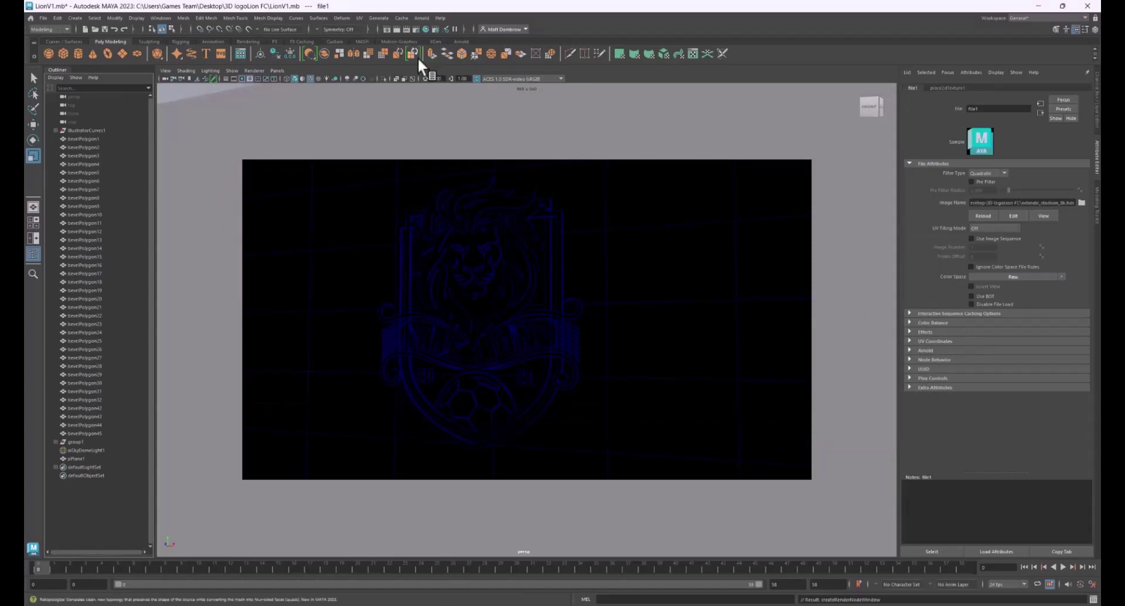
Light the viewport with all scene lights, render the HDR-lit logo in Arnold RenderView and close the window.
key("7")
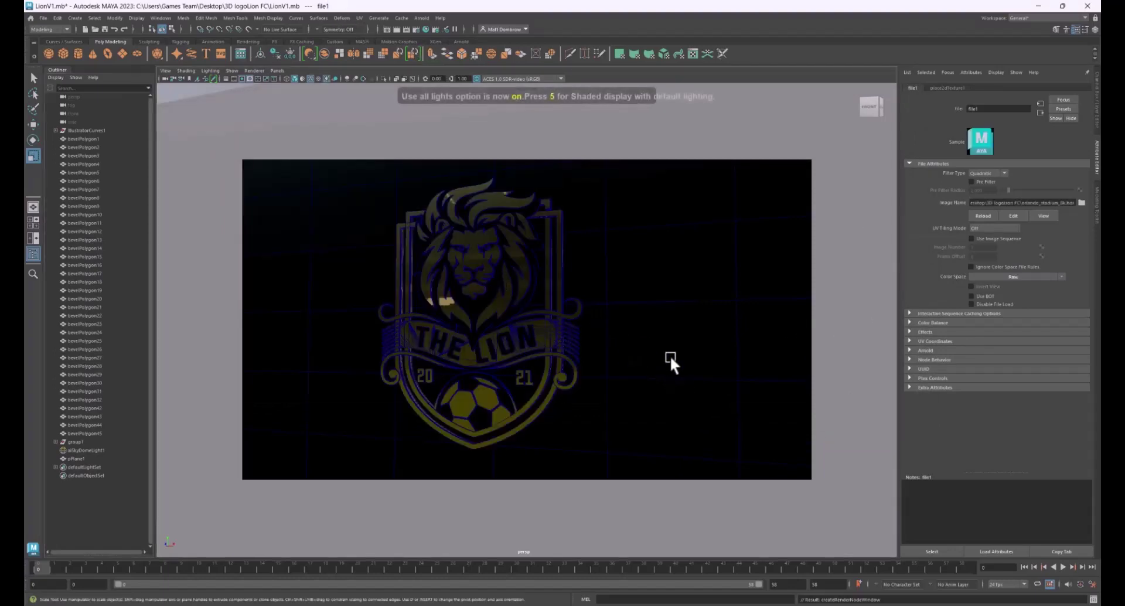
mouse_move(669, 359)
left_mouse_down("alt")
mouse_move(588, 357)
mouse_move(750, 359)
mouse_move(663, 359)
left_mouse_up("alt")
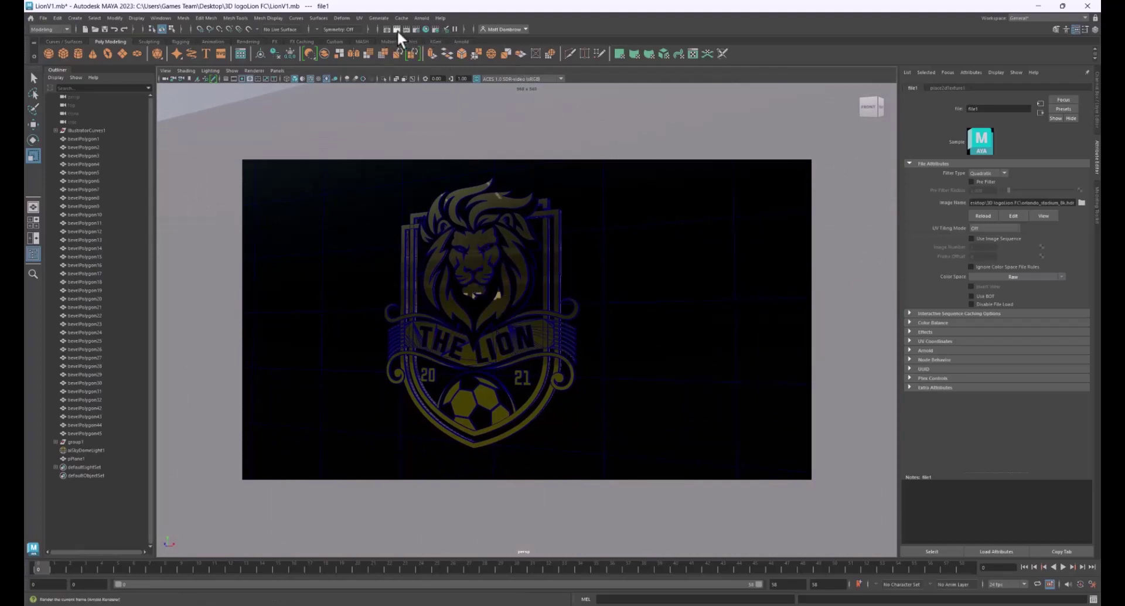
left_click(421, 17)
left_click(423, 35)
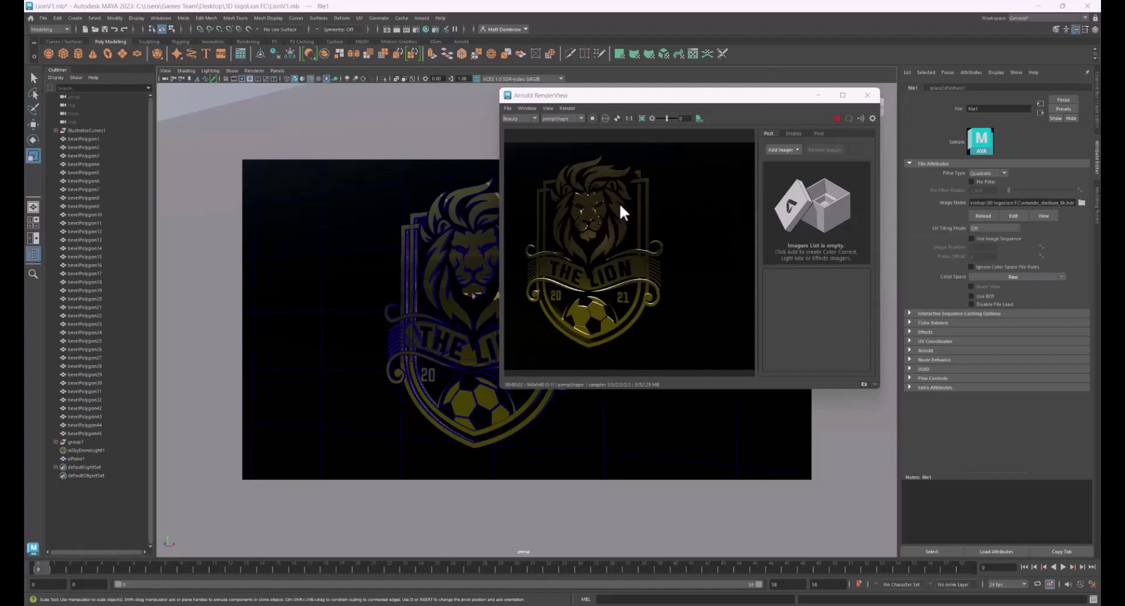
left_click(868, 95)
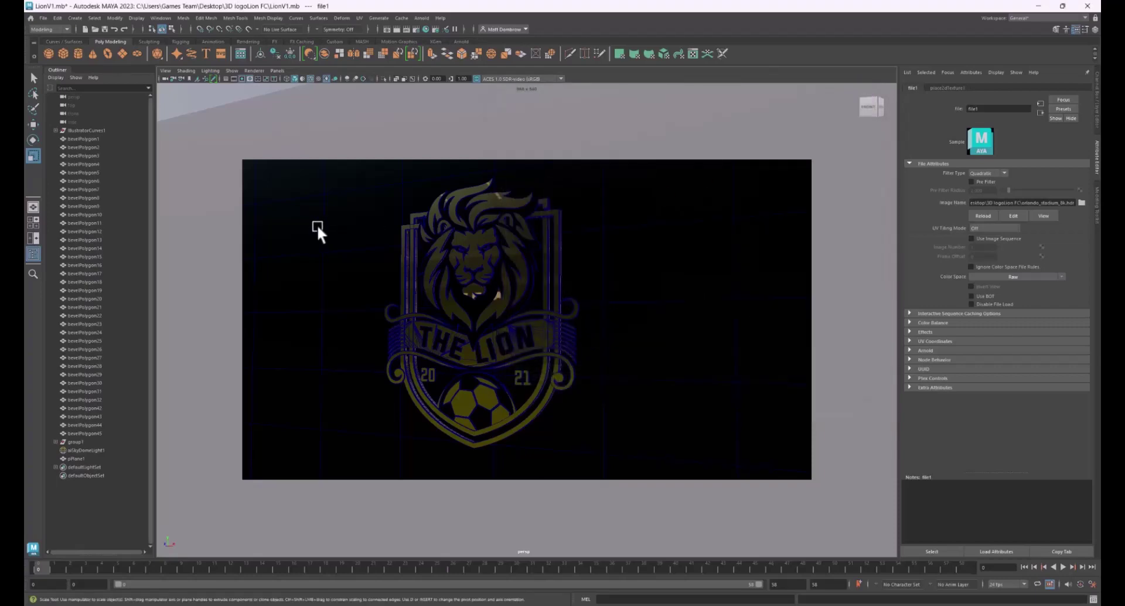
Rotate the sky dome light around its vertical axis so the HDR lights up the logo's gold faces.
left_click(514, 151)
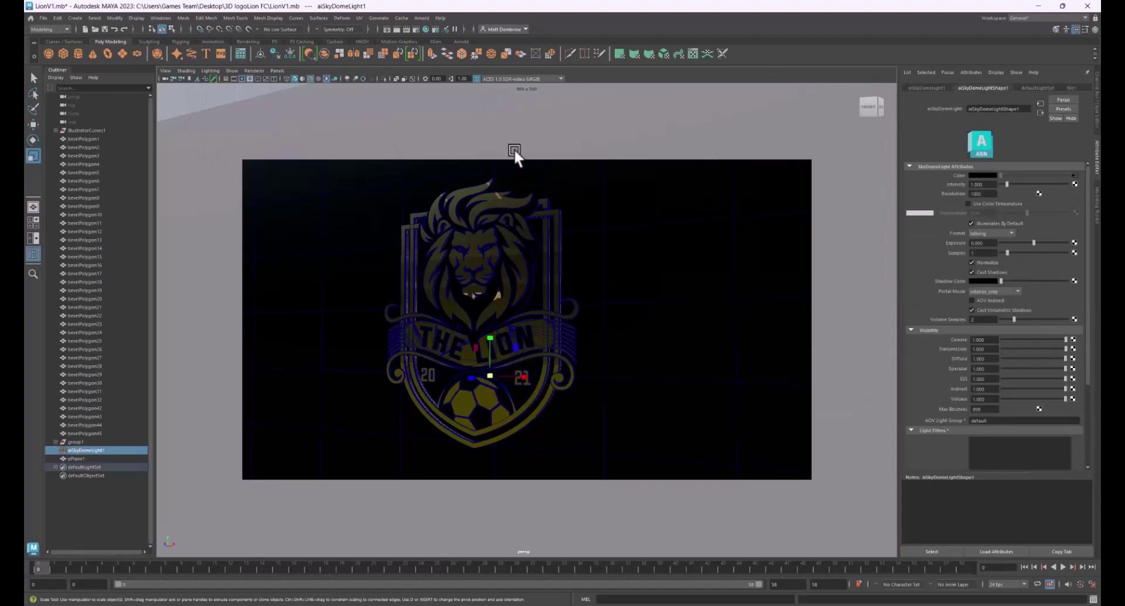
key("e")
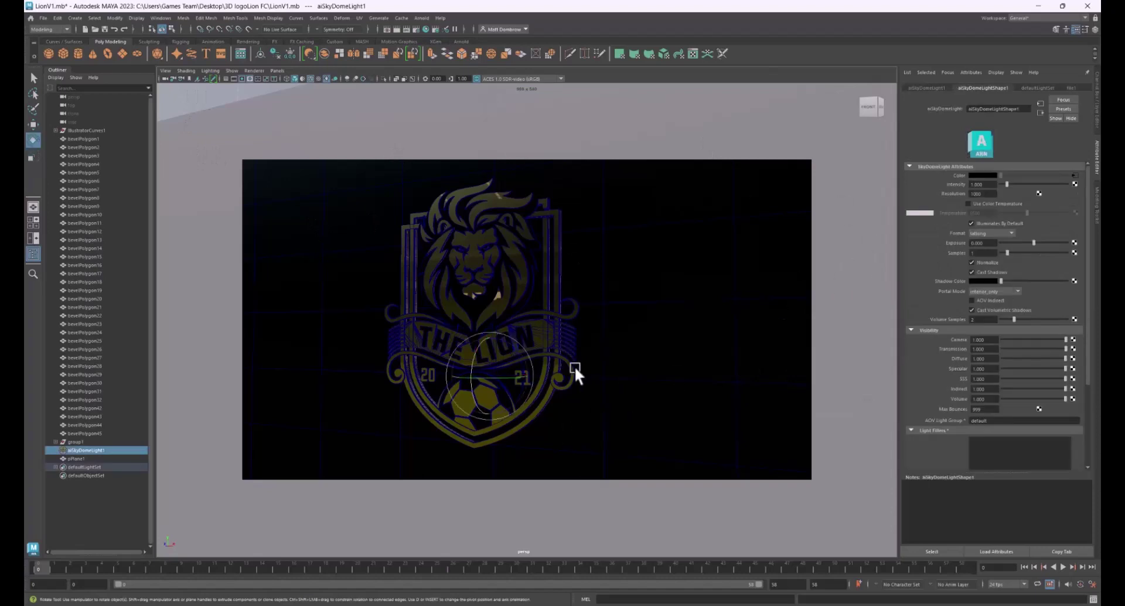
left_click_drag(497, 374, 455, 374)
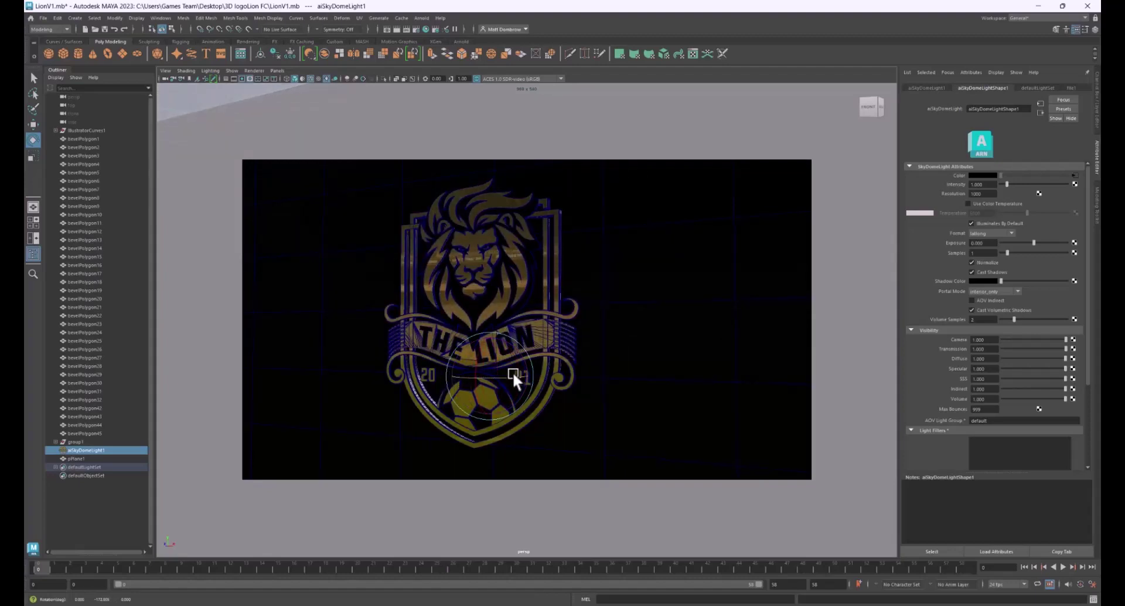
Save the scene under the new name LionLight.mb in the 3D logoLion FC folder.
left_click(42, 19)
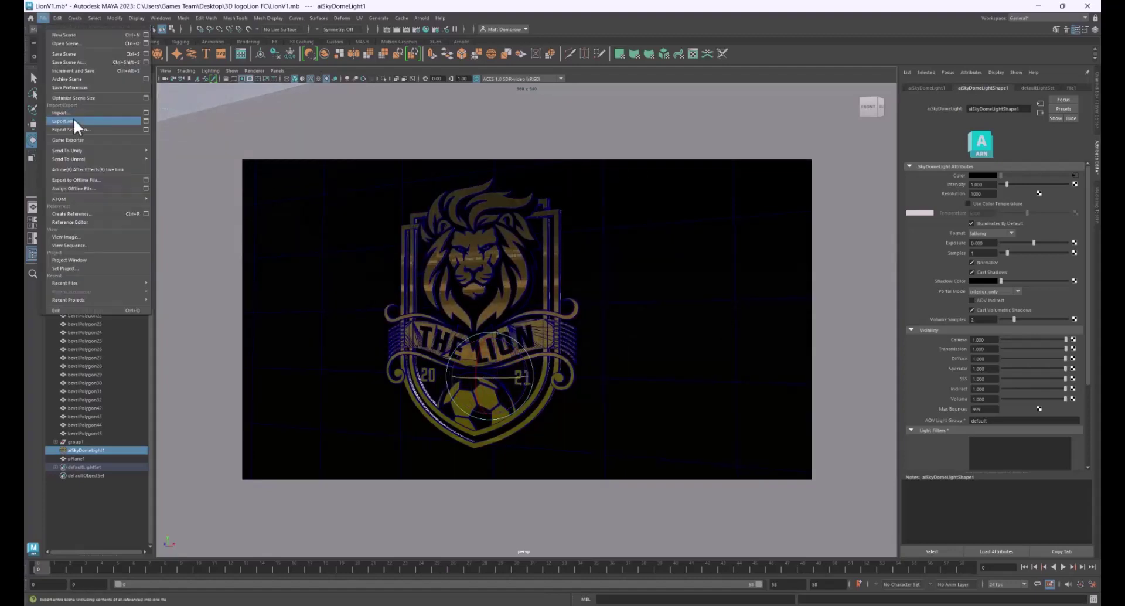
left_click(75, 62)
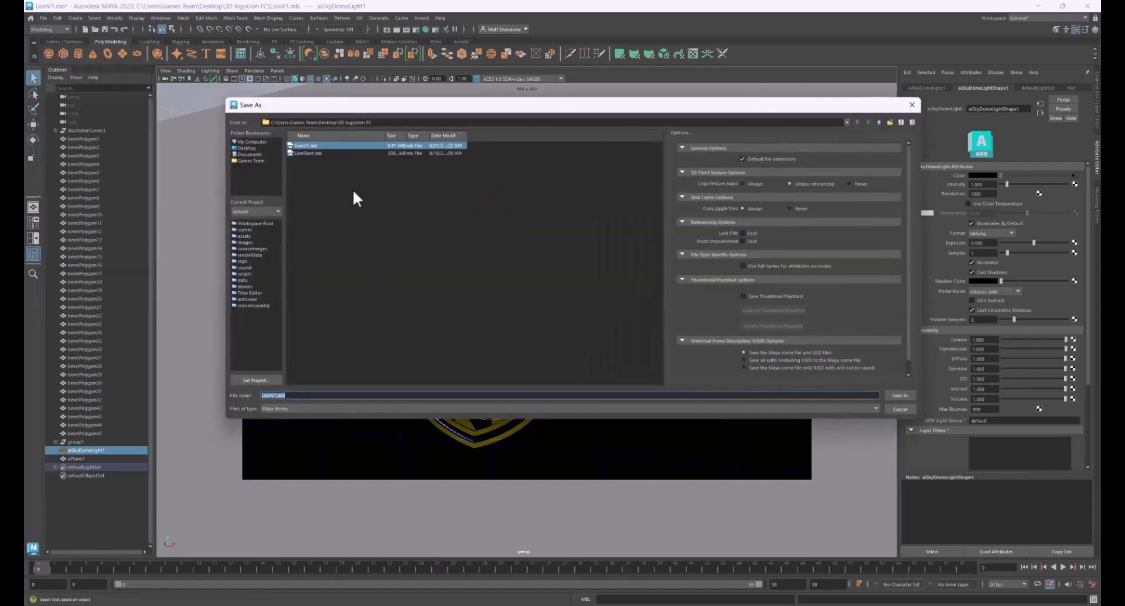
left_click(273, 396)
left_click_drag(276, 396, 270, 393)
type("Light")
key("Return")
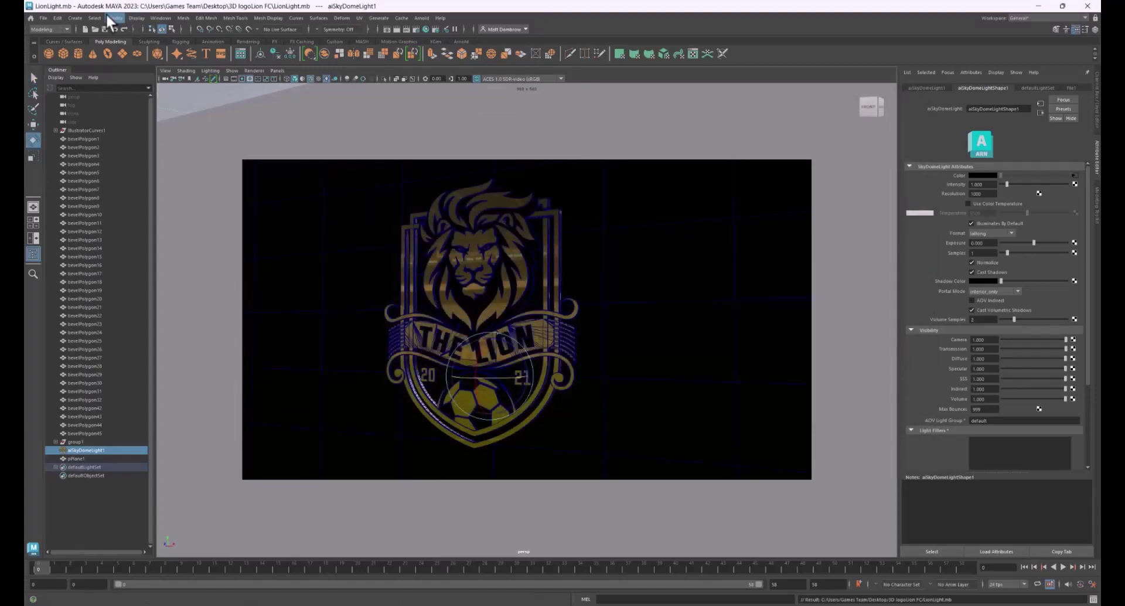
Create an Arnold area light and scale it up until it is larger than the lion logo.
left_click(73, 18)
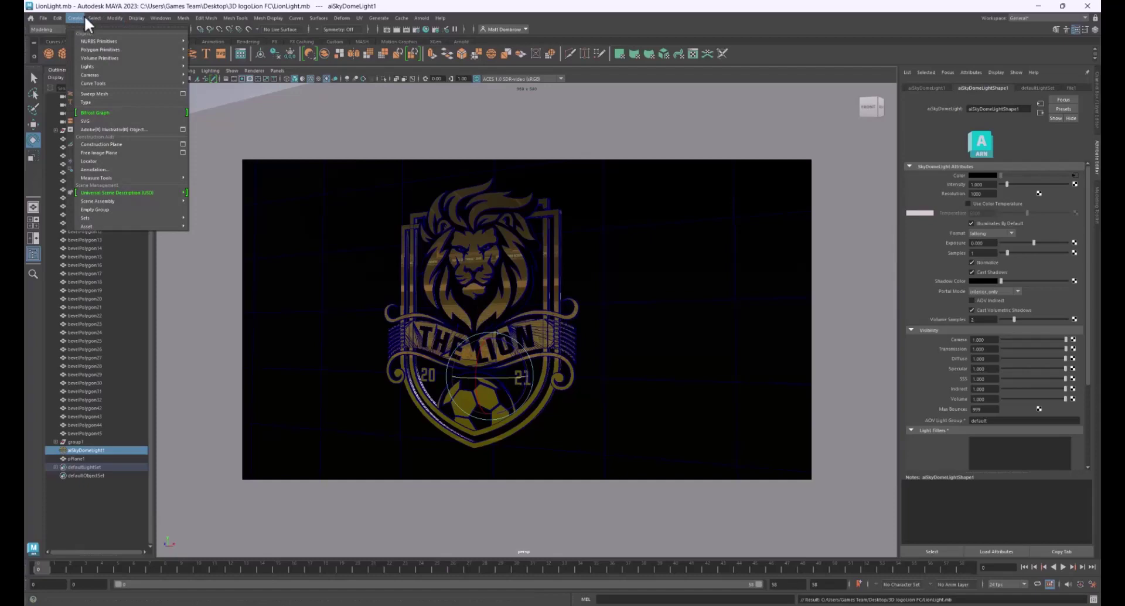
mouse_move(421, 18)
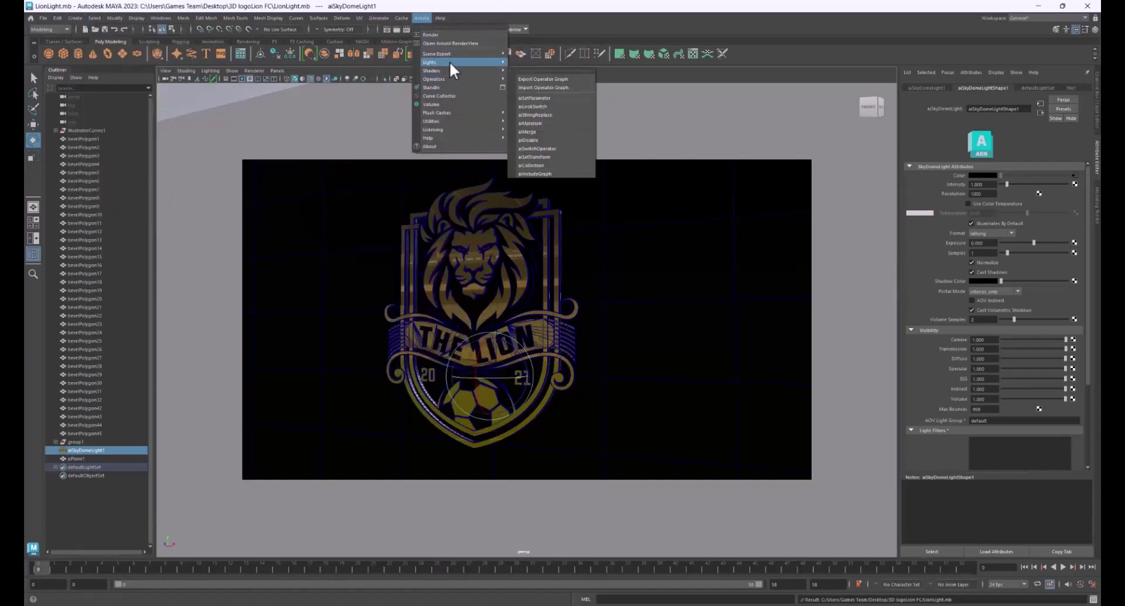
mouse_move(449, 61)
left_click(543, 57)
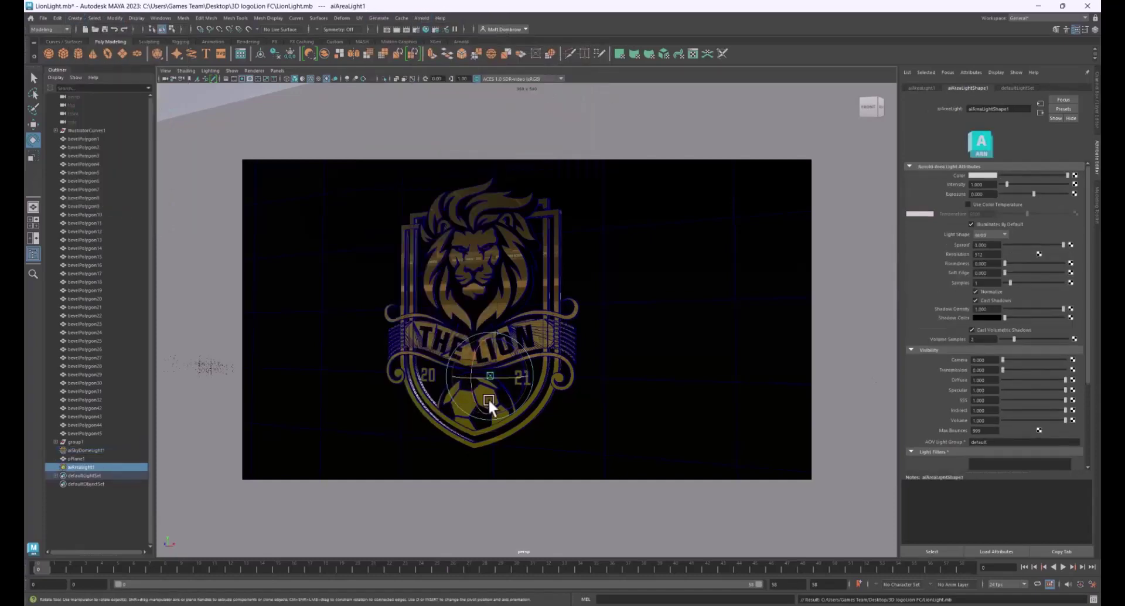
key("w")
key("e")
key("r")
left_click_drag(489, 376, 908, 407)
key("e")
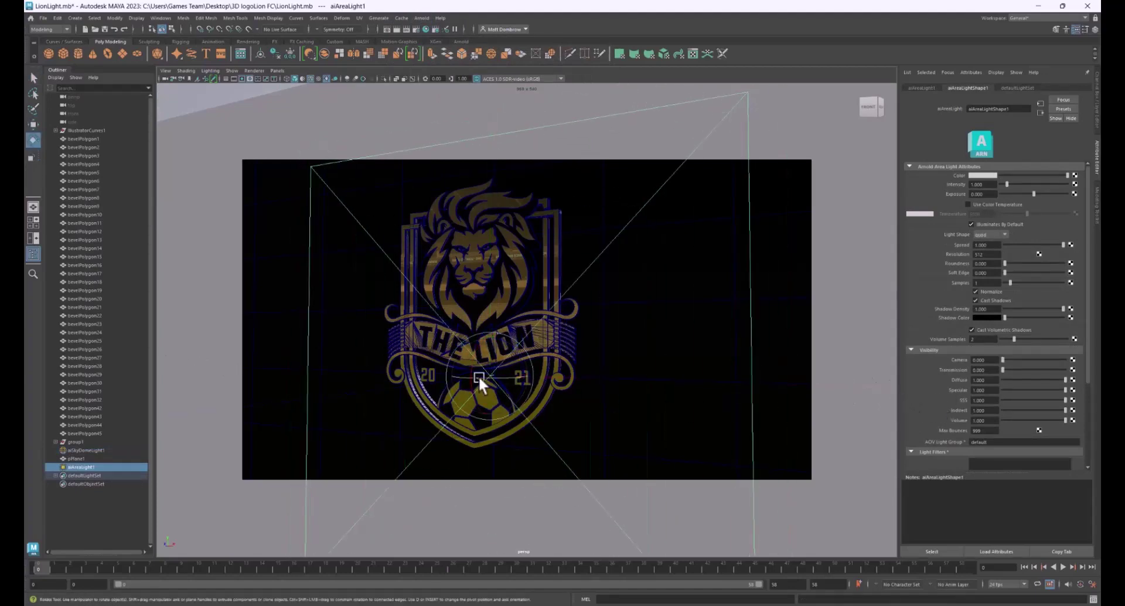
Move the area light out in front of the backdrop to the logo's right side and rotate it to angle toward the logo.
key("w")
left_click_drag(465, 378, 157, 413)
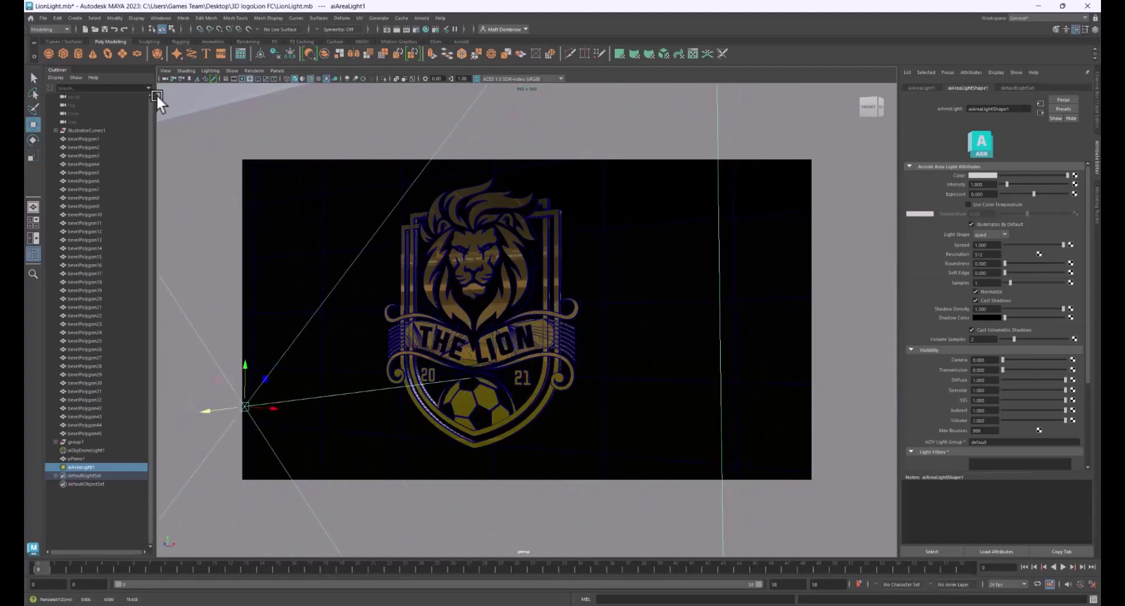
scroll(384, 407, "down", 5)
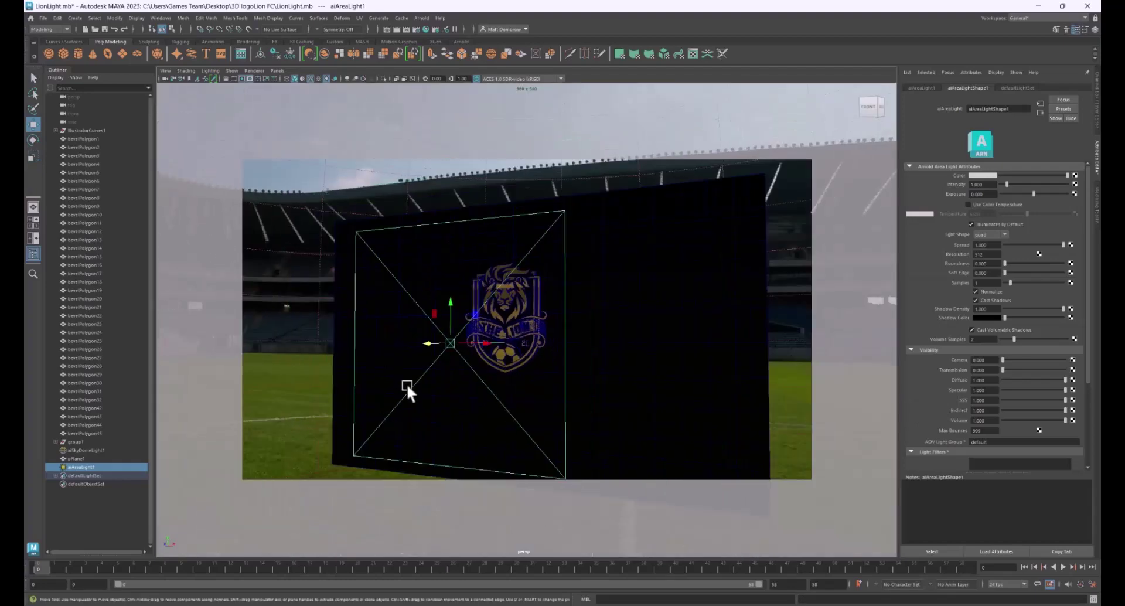
left_click_drag(423, 346, 592, 364)
key("7")
key("e")
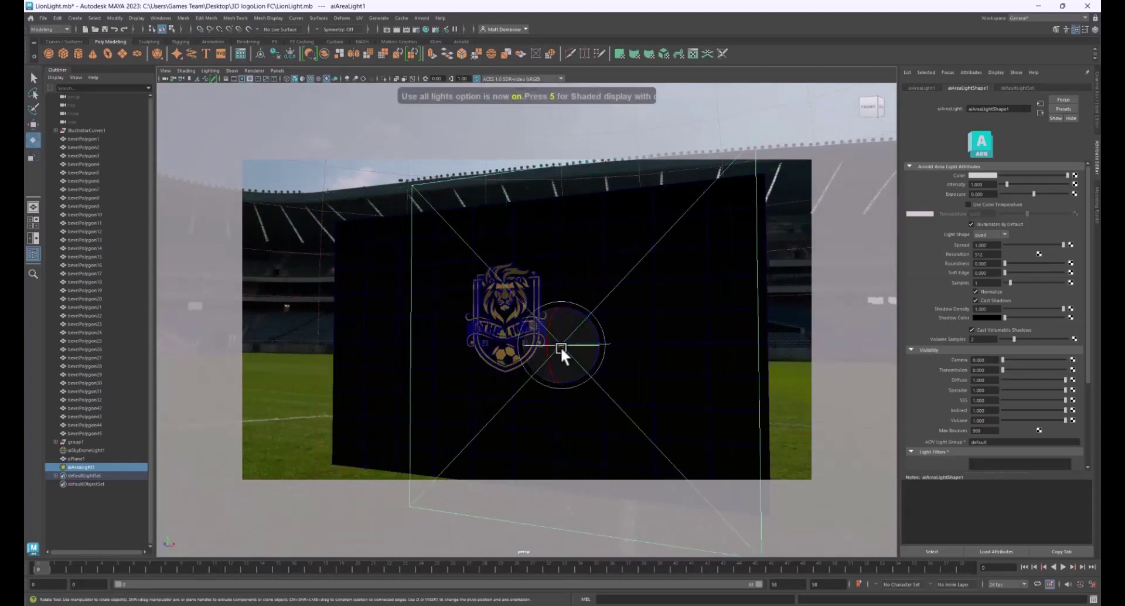
left_click_drag(528, 343, 652, 345)
key("w")
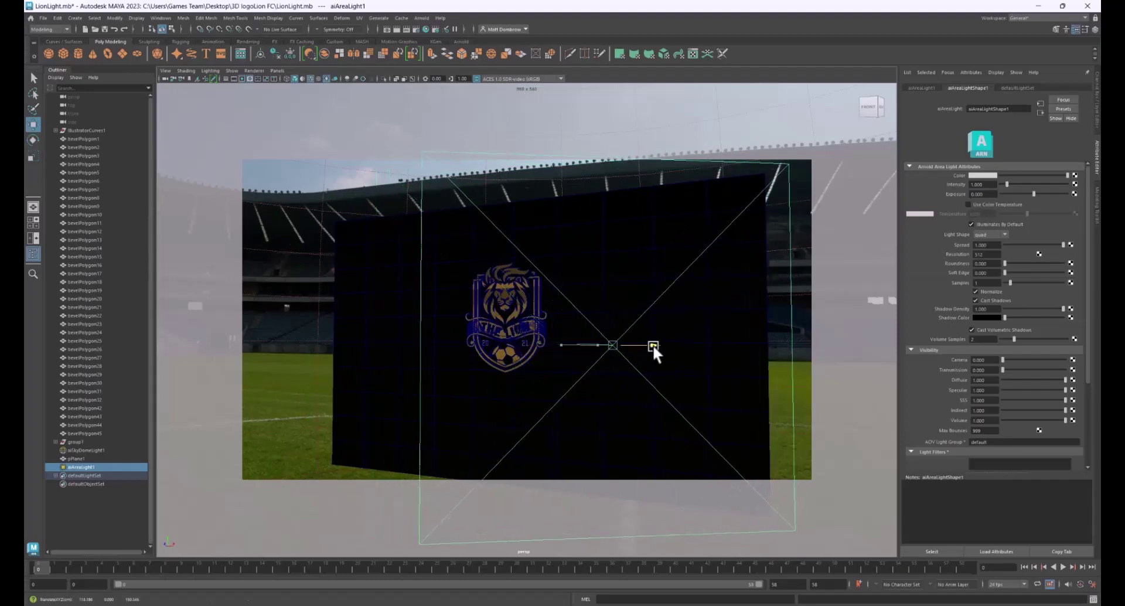
scroll(451, 338, "up", 5)
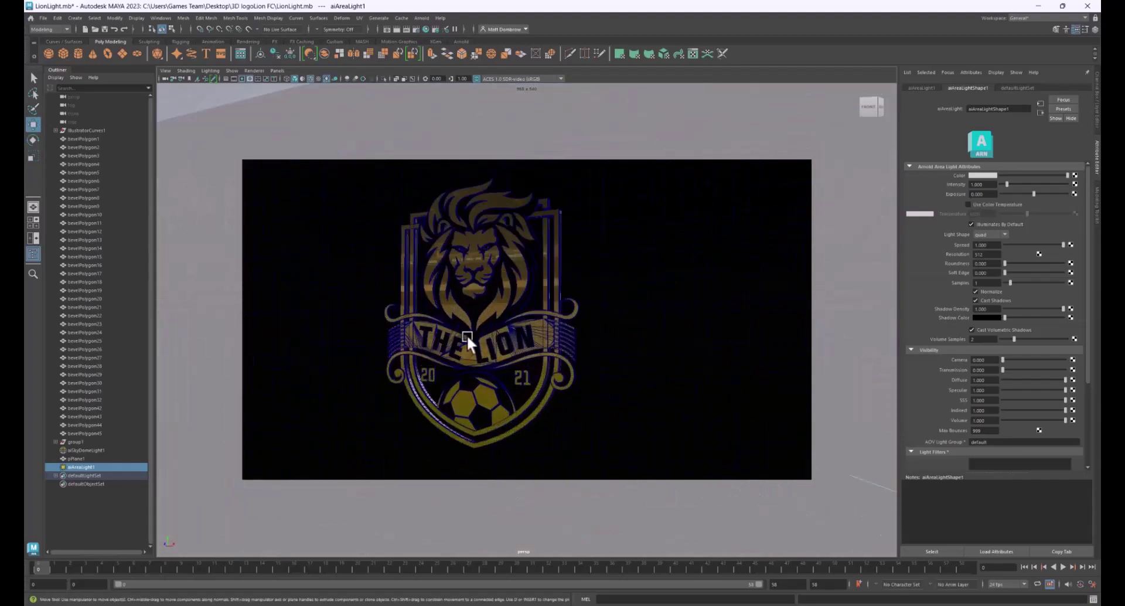
Set the area light's intensity to 100, check the logo in an Arnold RenderView render and close the window.
double_click(980, 185)
type("100")
key("Return")
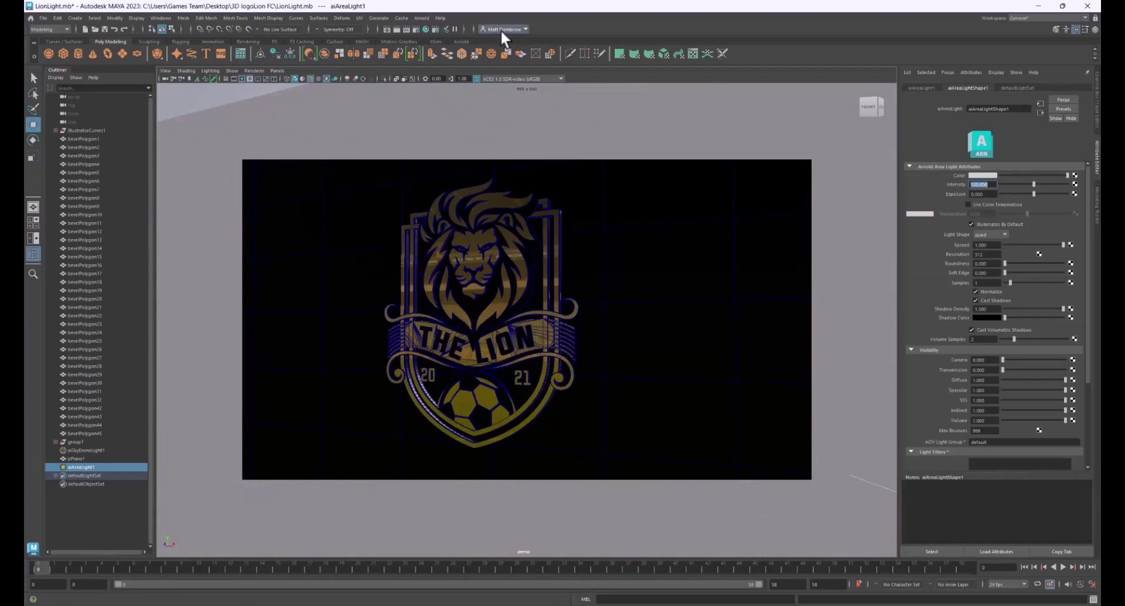
left_click(417, 18)
left_click(428, 33)
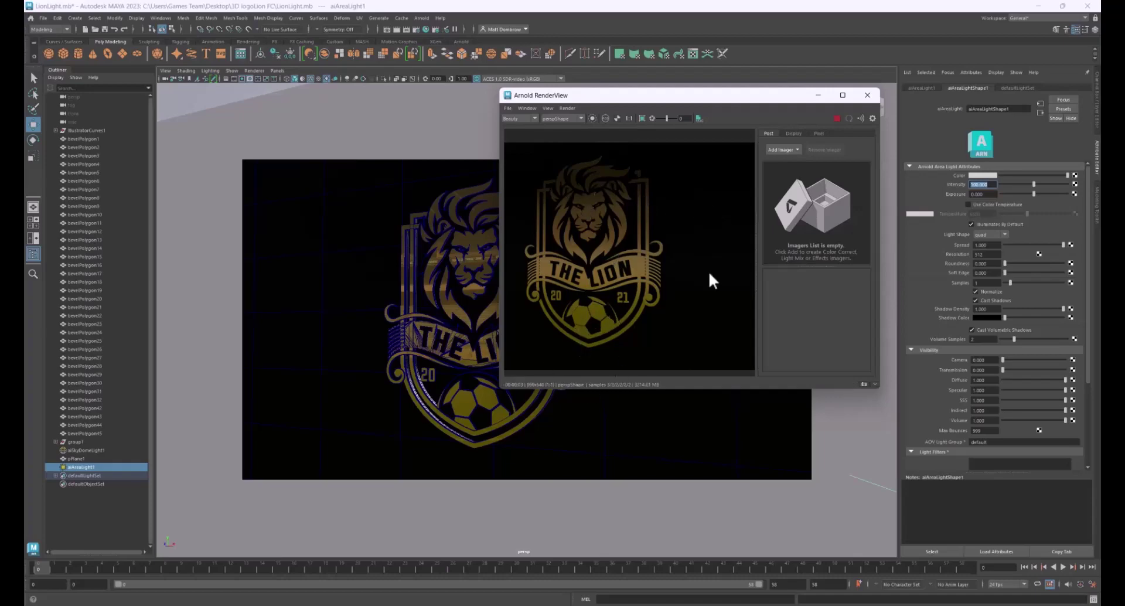
left_click(867, 93)
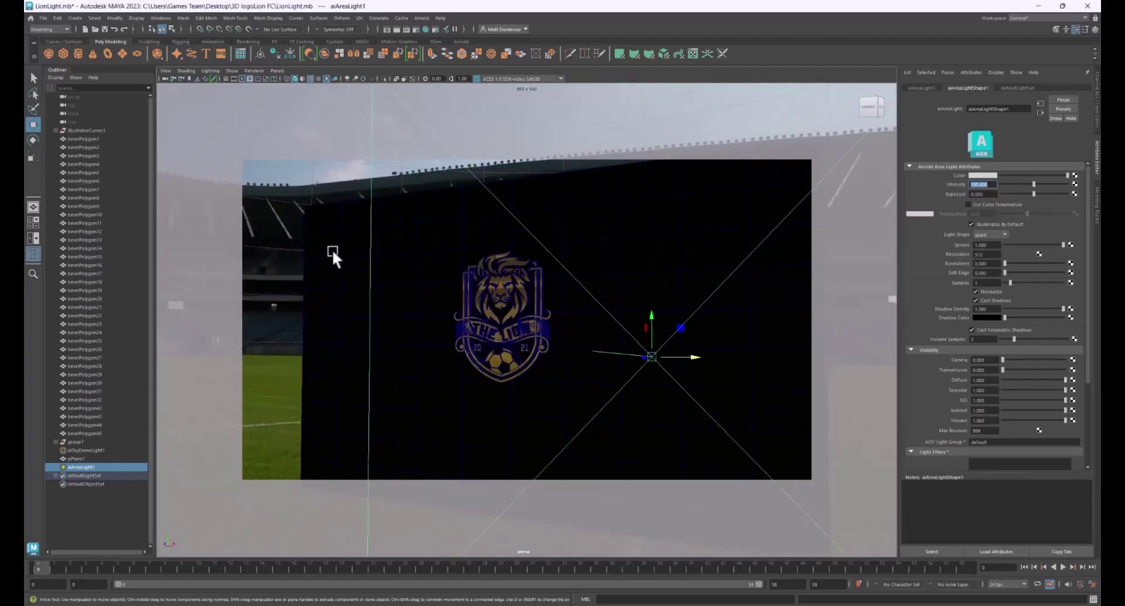
Assign a new aiStandardSurface material to the backdrop plane, render a test frame and close the render.
left_click(328, 249)
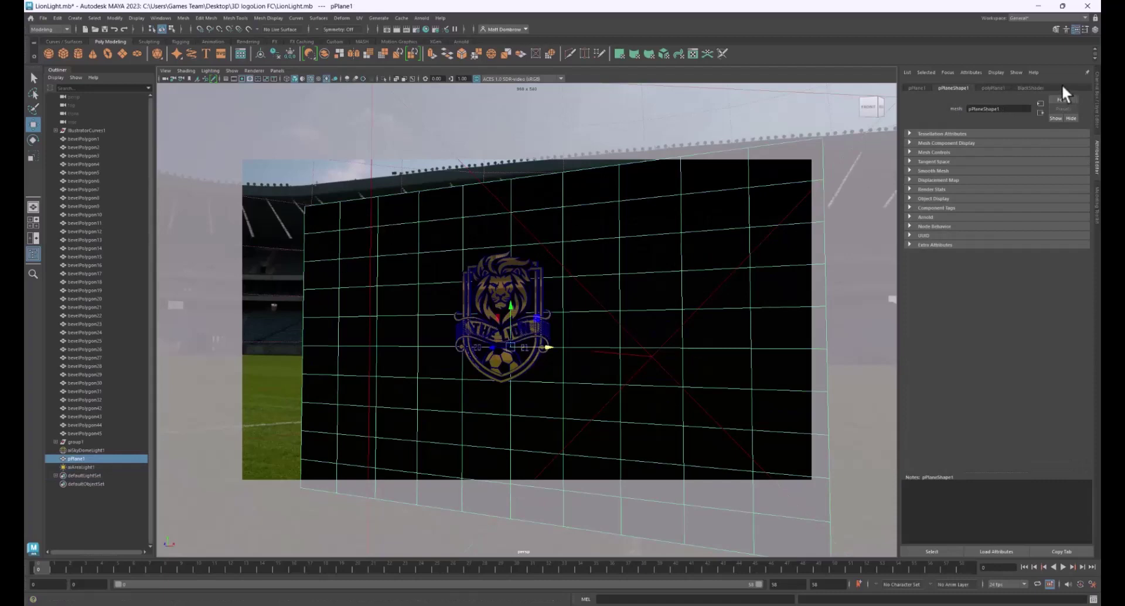
right_click_drag(311, 215, 311, 429)
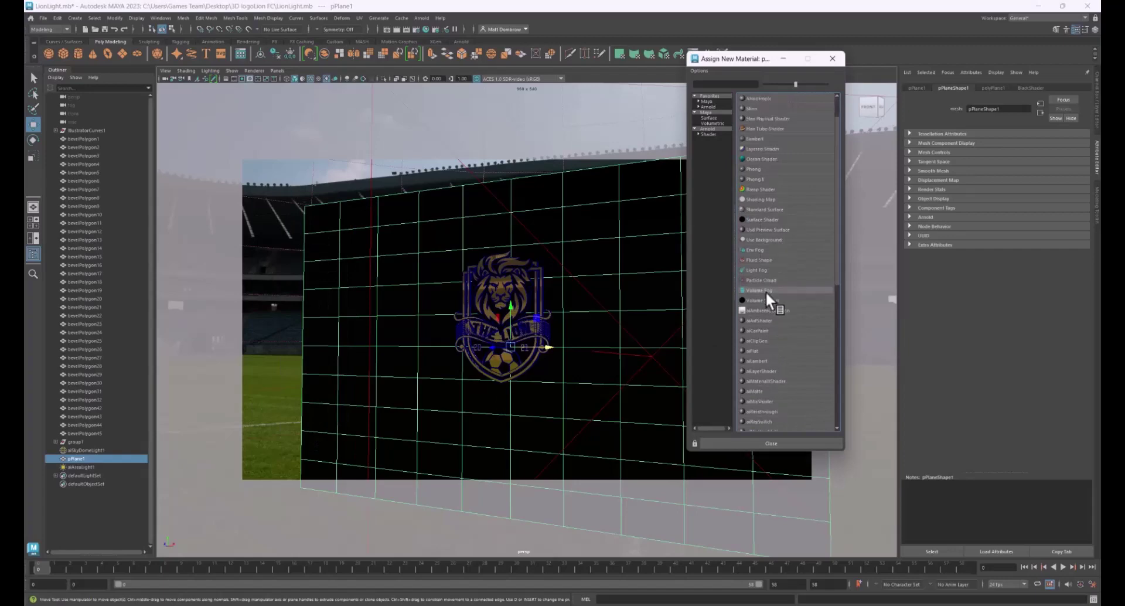
scroll(783, 397, "down", 4)
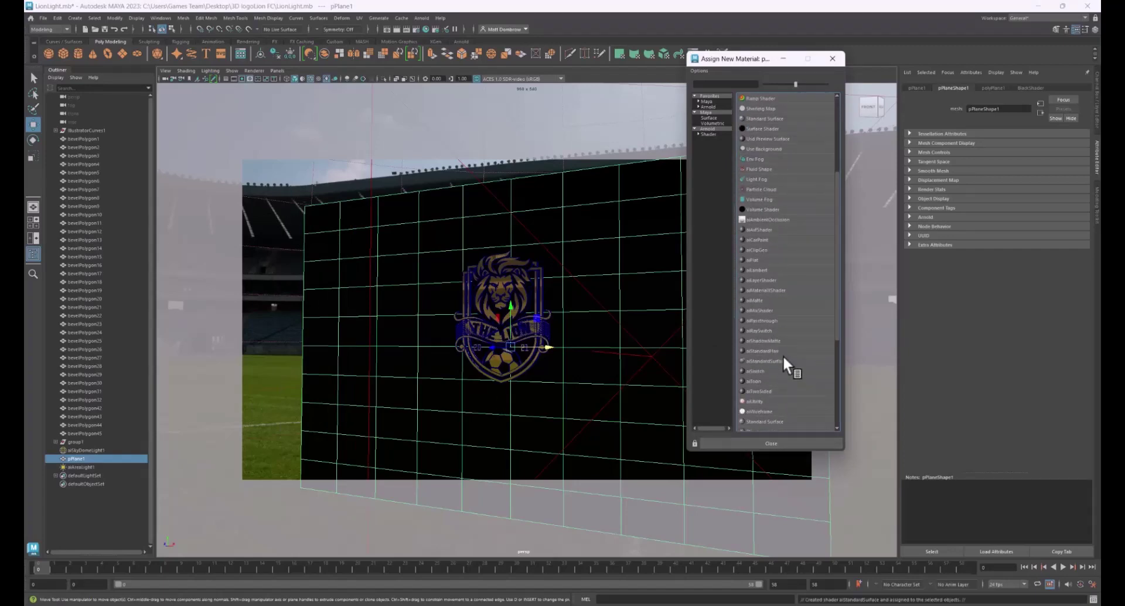
left_click(778, 360)
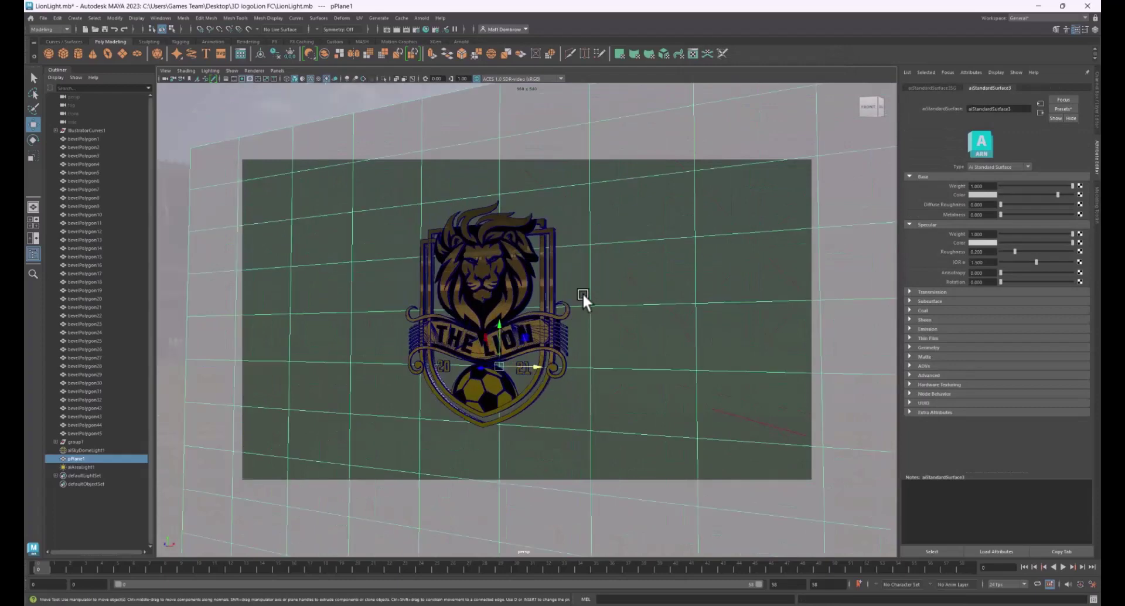
left_click(395, 28)
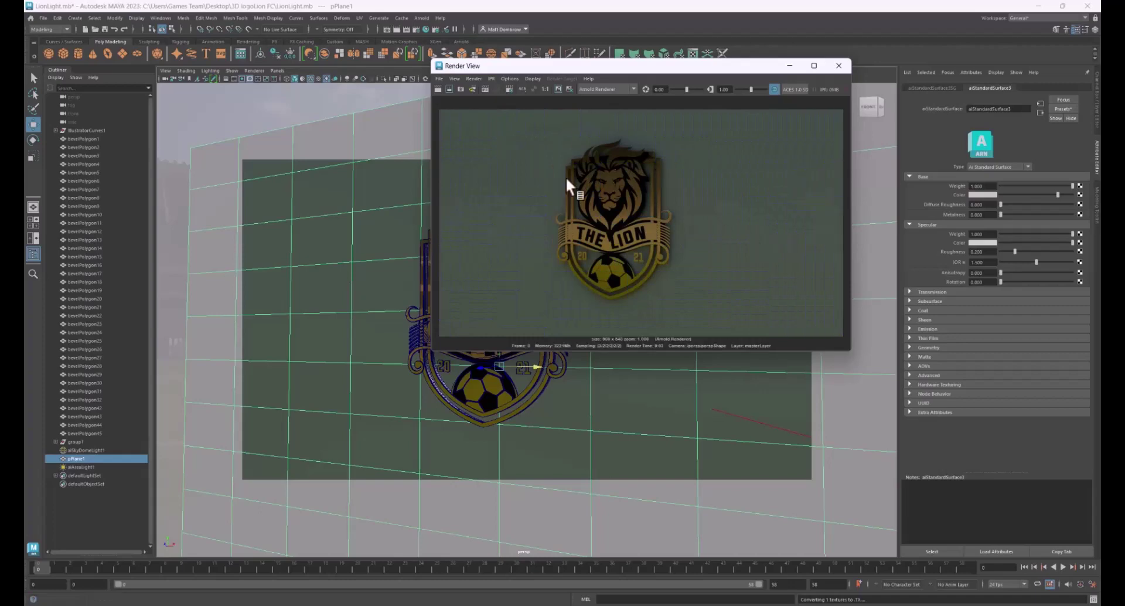
left_click(838, 66)
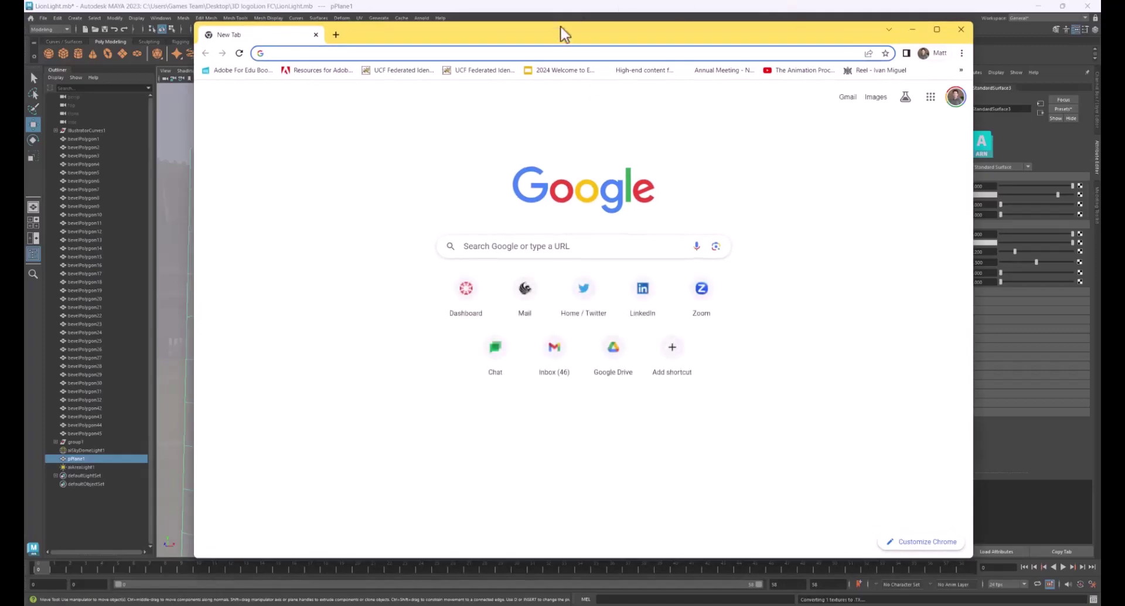
Map the backdrop material's base color to a file texture using the JPG image in the Desktop's 3D logoLion FC folder.
left_click_drag(556, 40, 1100, 16)
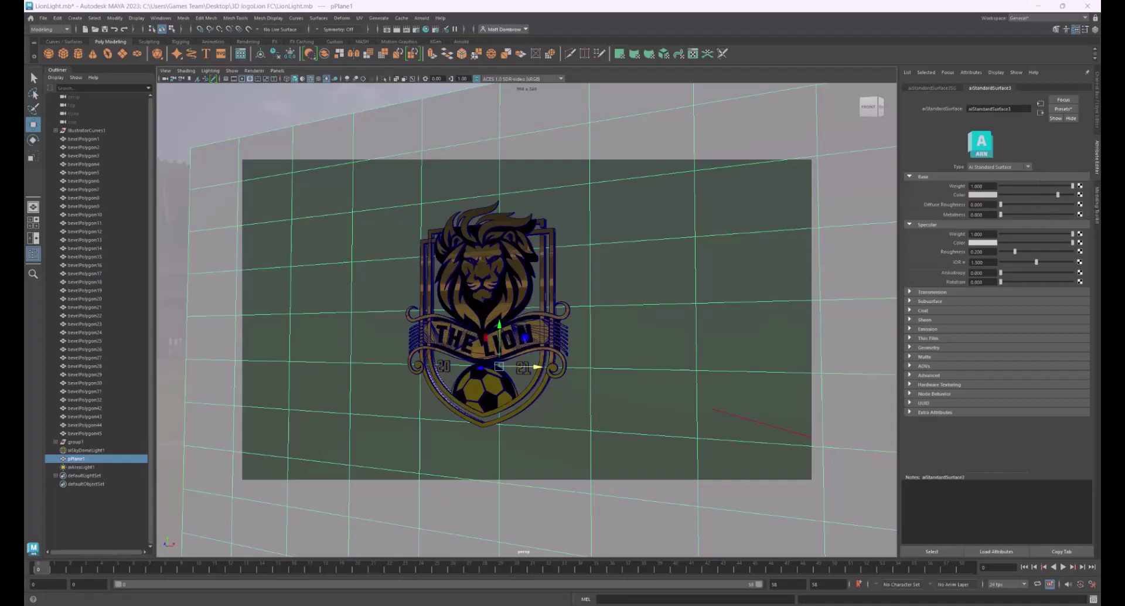
left_click_drag(836, 97, 802, 96)
left_click(758, 160)
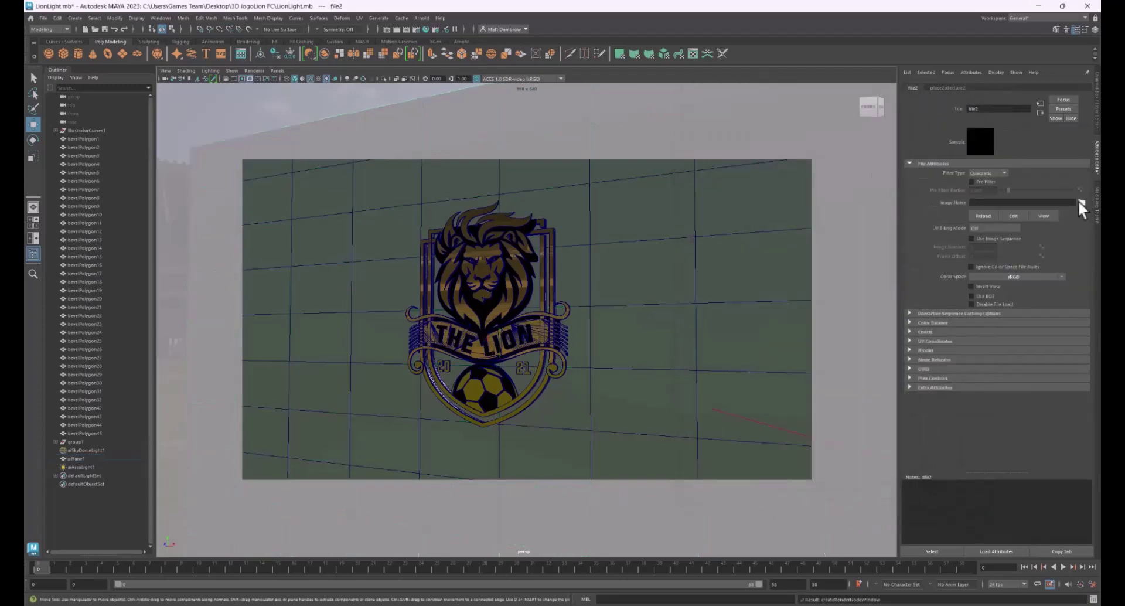
left_click(1081, 202)
left_click(248, 148)
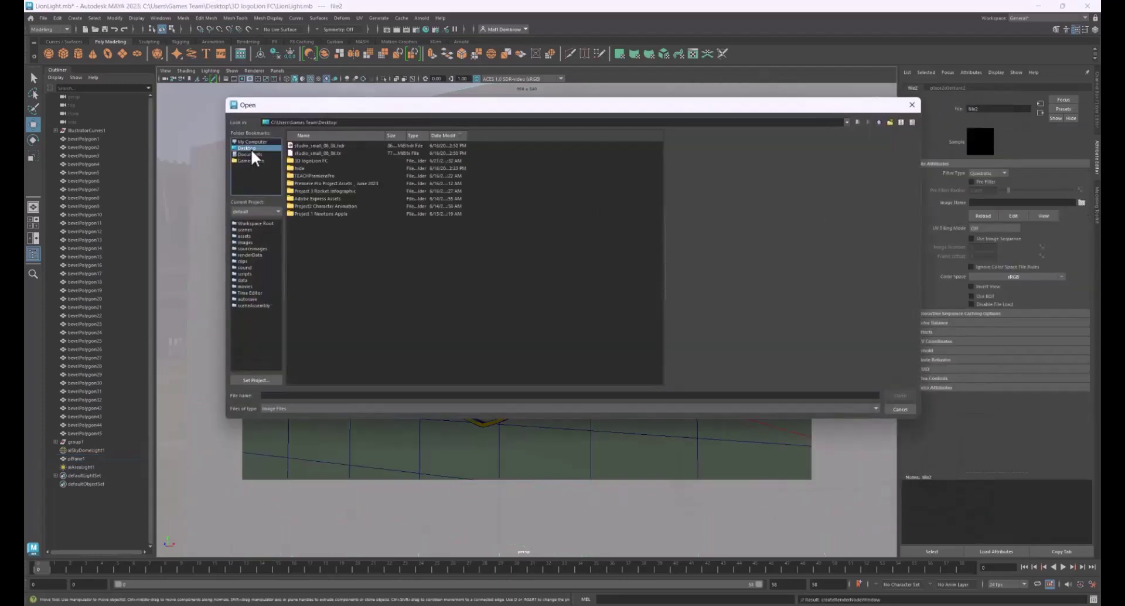
double_click(309, 161)
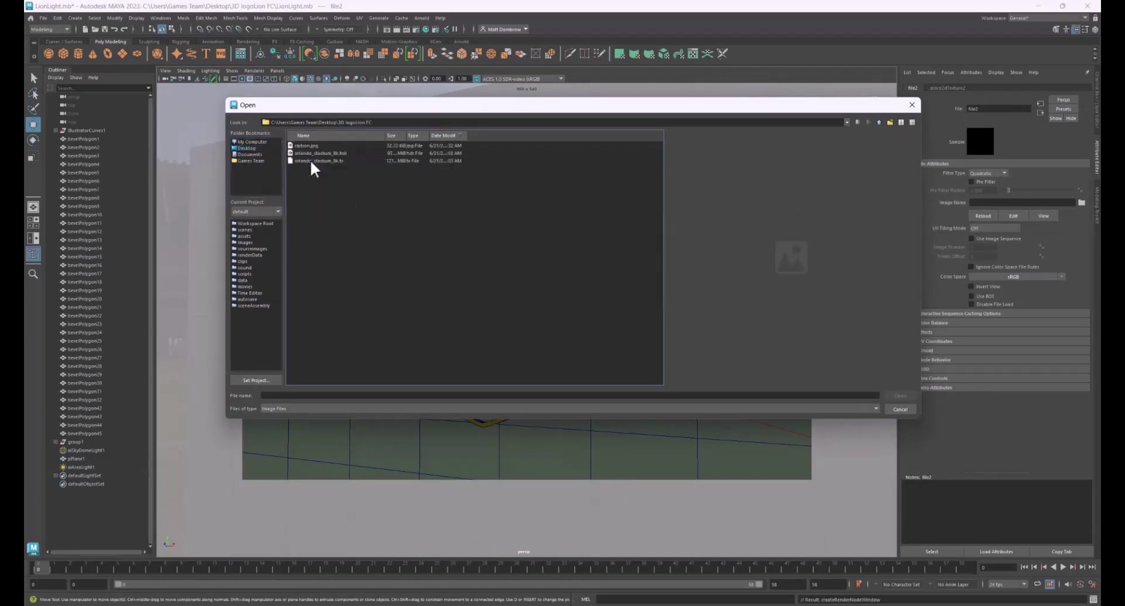
left_click(307, 146)
double_click(307, 146)
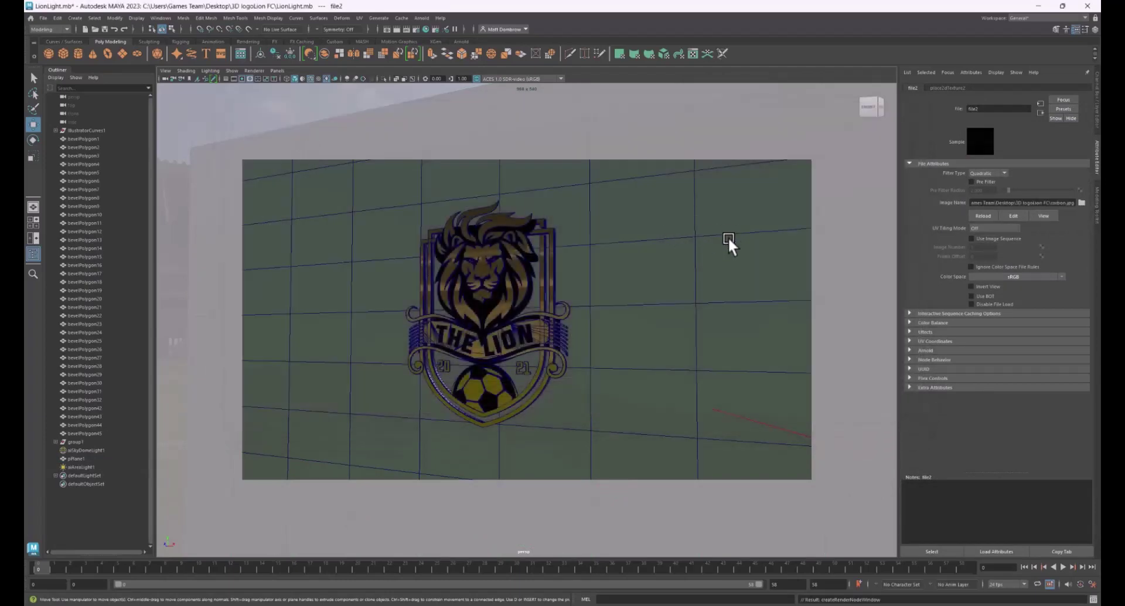
Select the backdrop plane and view it in the viewport with textures and all scene lights switched on.
left_click(694, 255)
key("6")
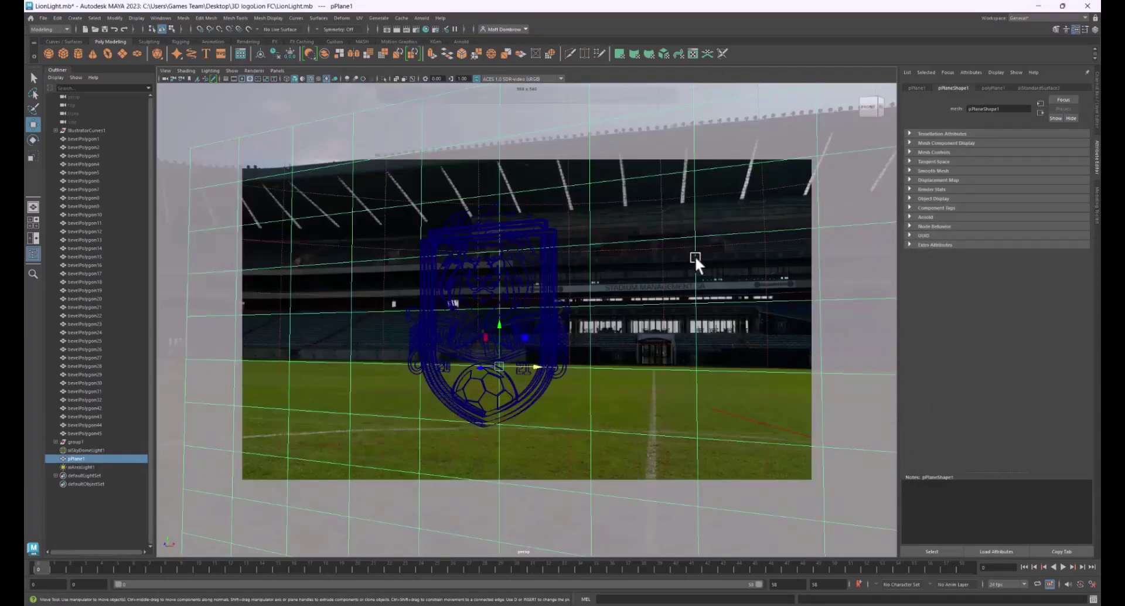
key("7")
key("7")
key("7")
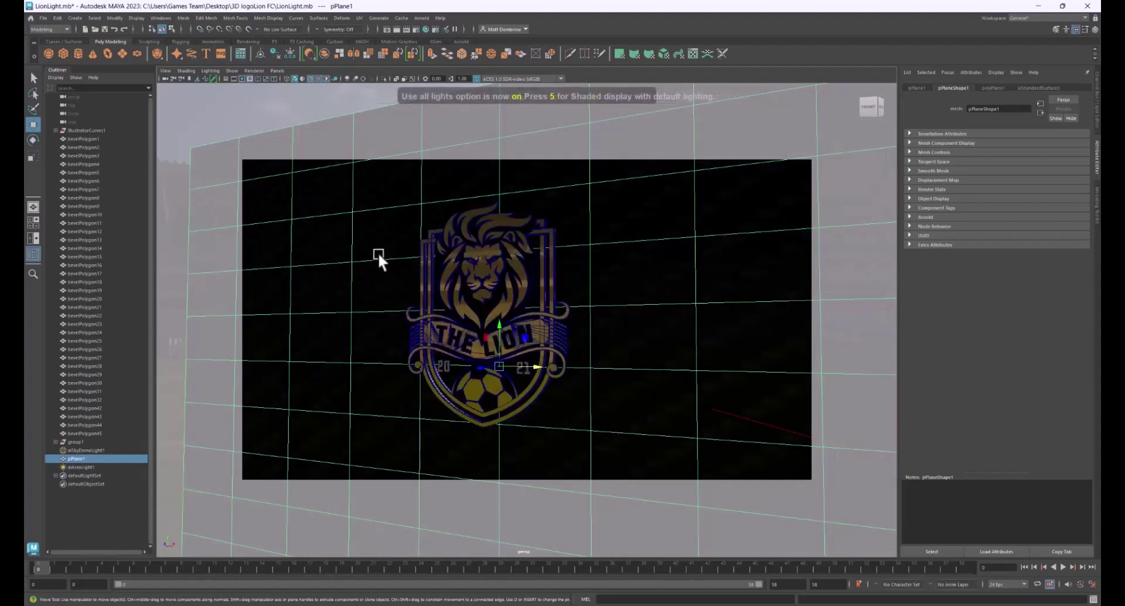
Set the backdrop texture's Repeat UV to 10 by 10 in its 2D placement node.
left_click(1035, 87)
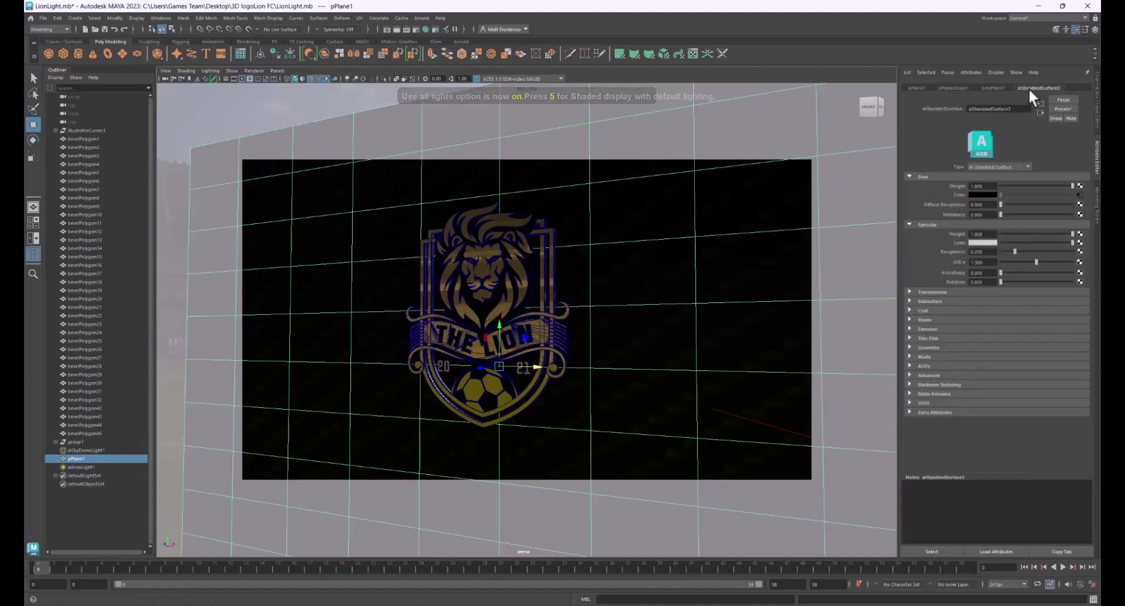
left_click(1079, 193)
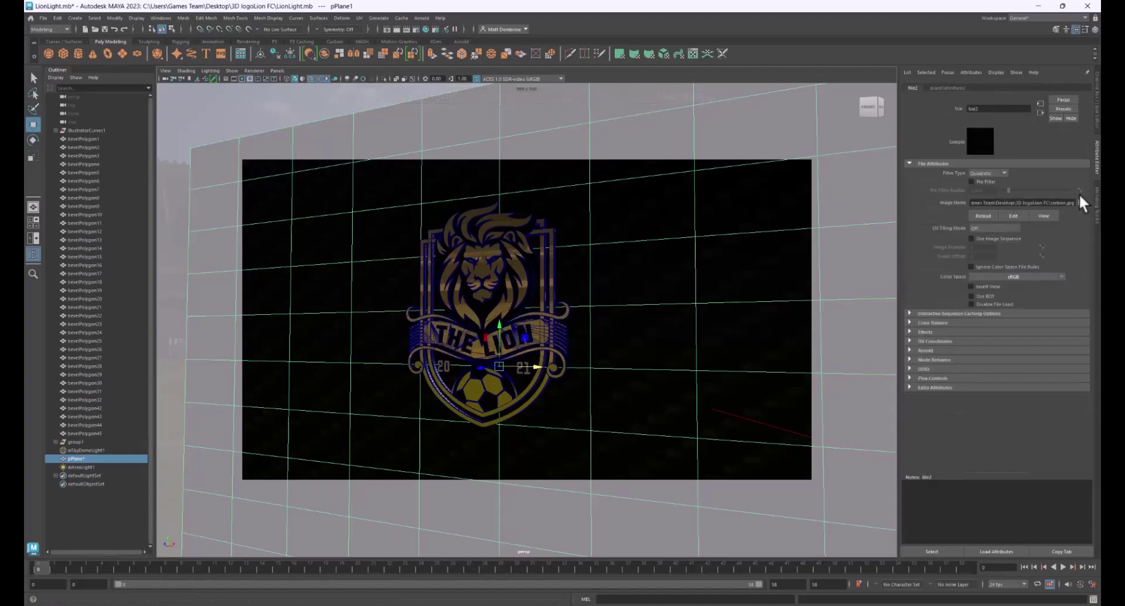
left_click(944, 88)
left_click(982, 237)
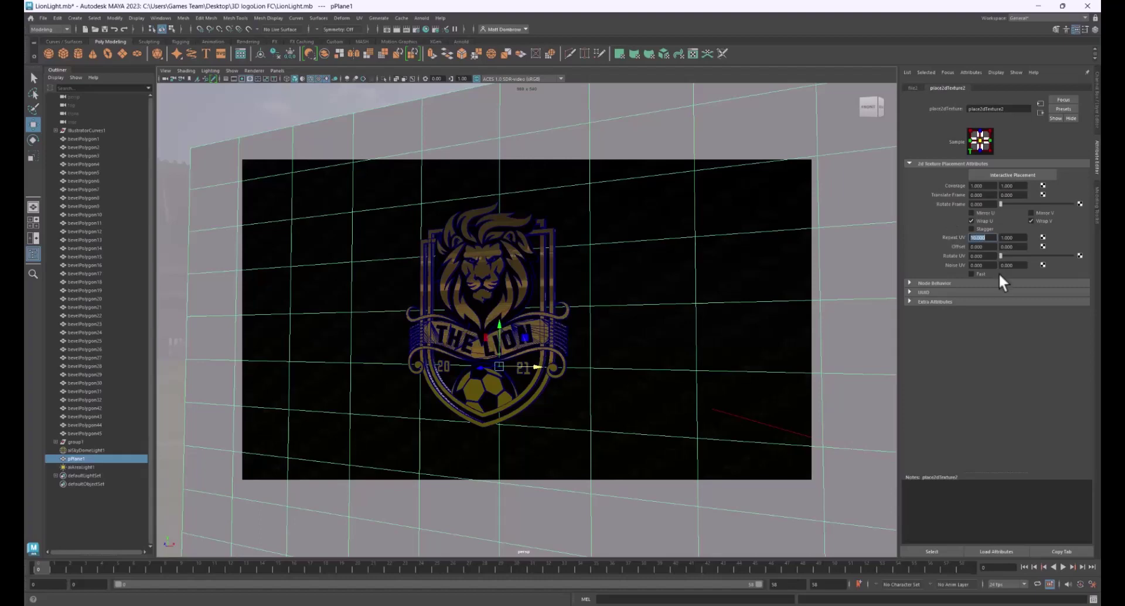
key("Tab")
type("10")
key("Return")
Render the scene in Arnold RenderView and raise the sky dome light's intensity to about 3.5.
left_click(419, 17)
left_click(420, 34)
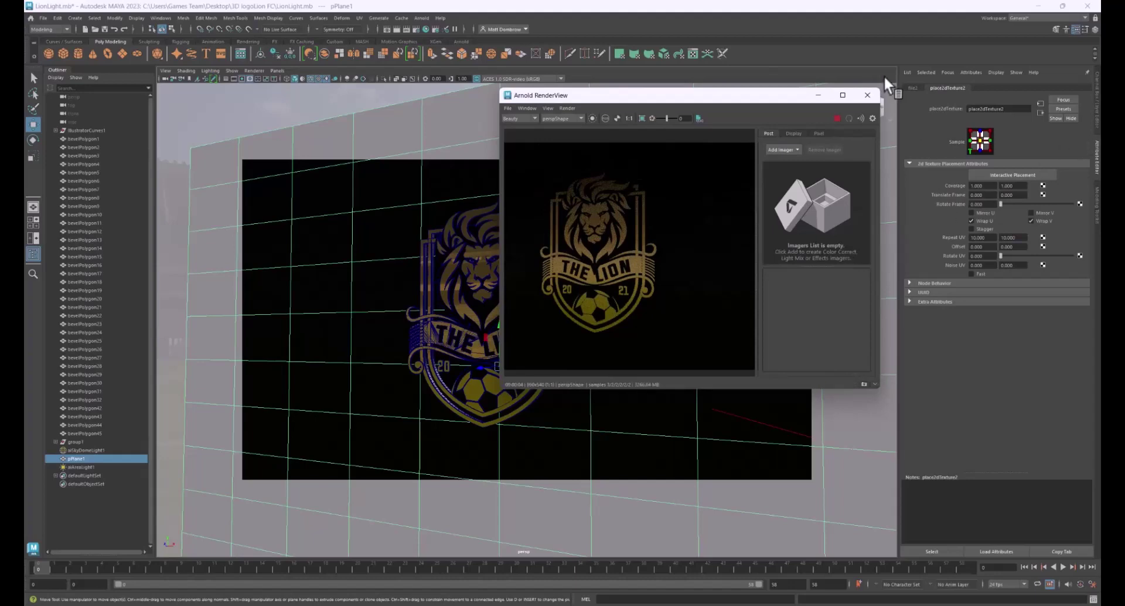
left_click(259, 116)
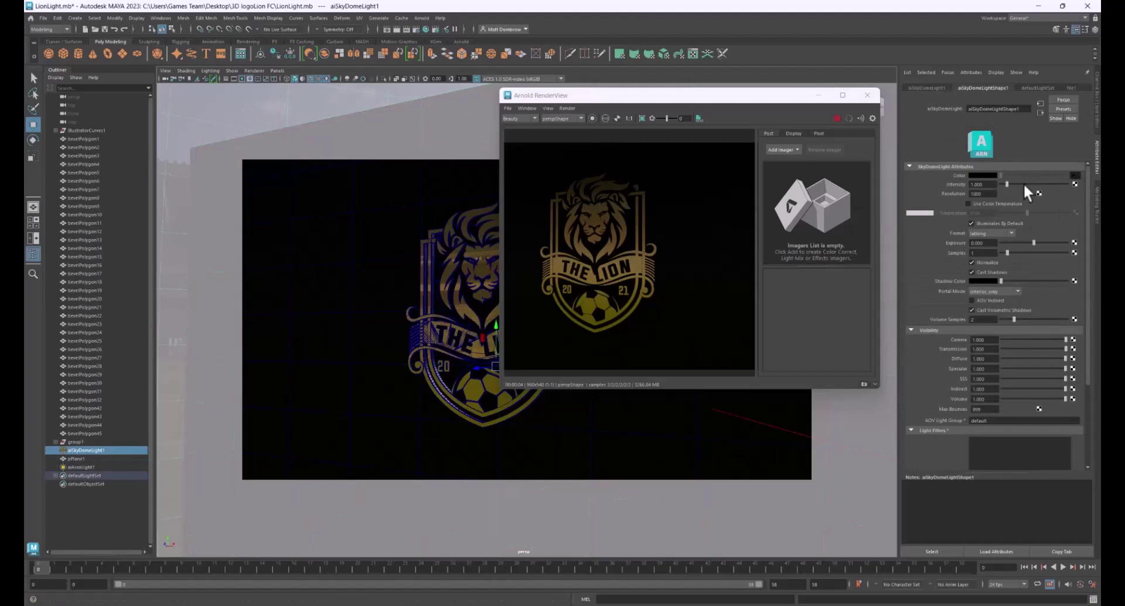
left_click_drag(1008, 184, 1022, 184)
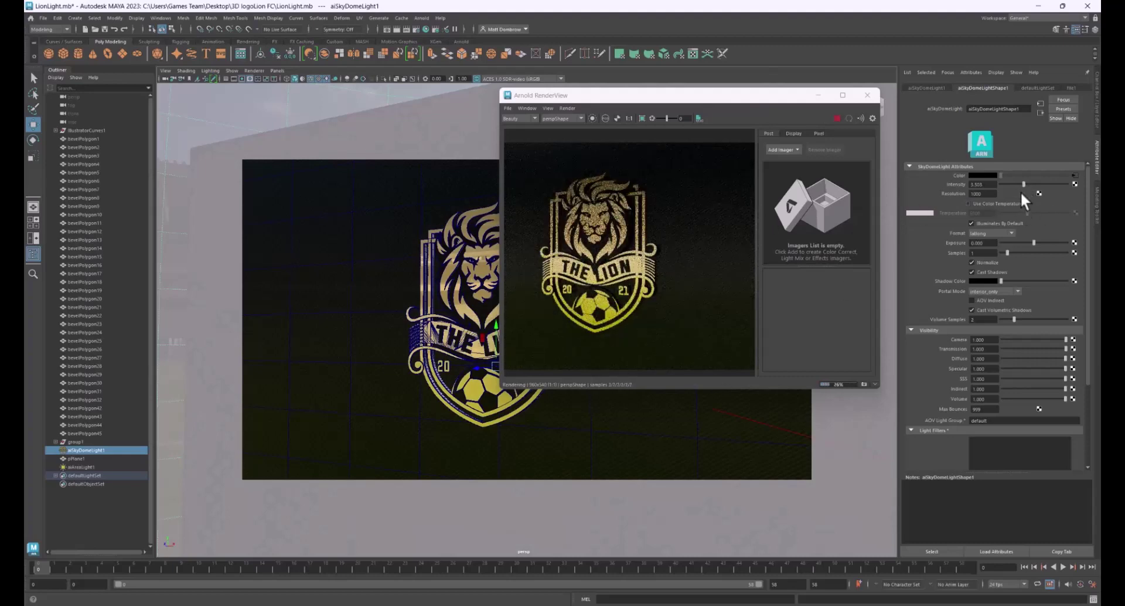
Raise the Color Balance exposure of the sky dome's HDR file texture to about 1.15 and close the render window.
left_click(1074, 175)
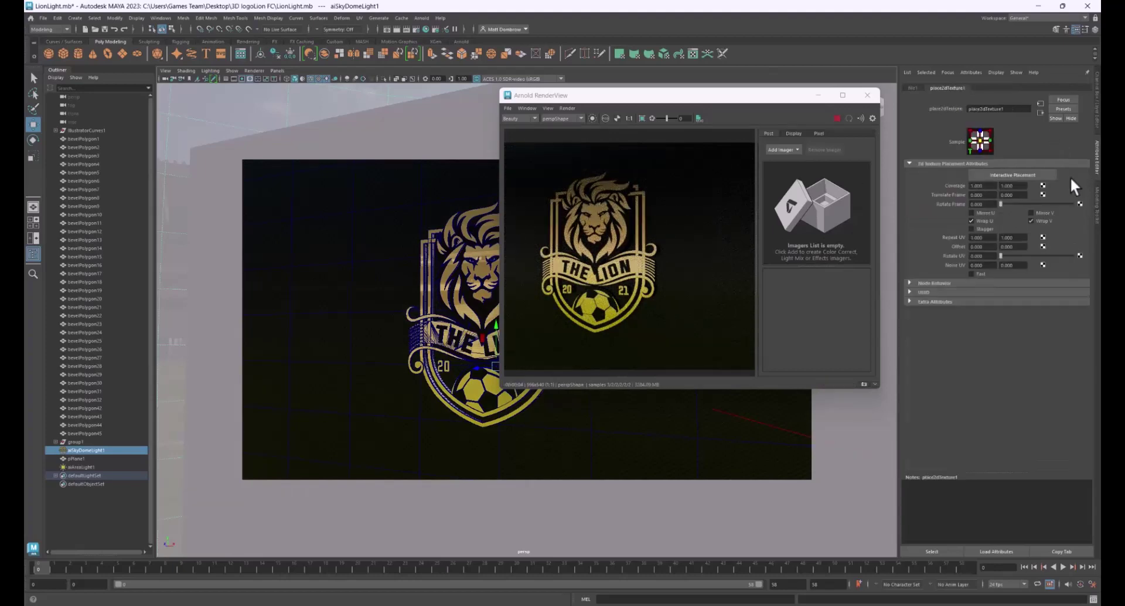
left_click(914, 88)
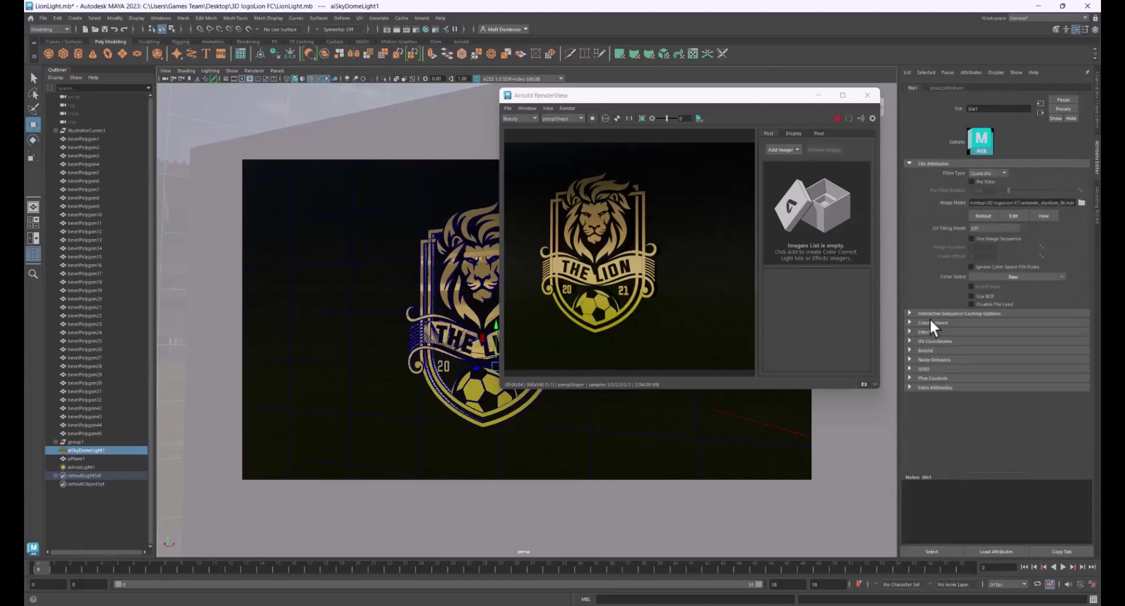
left_click(930, 322)
left_click_drag(1037, 332, 1079, 350)
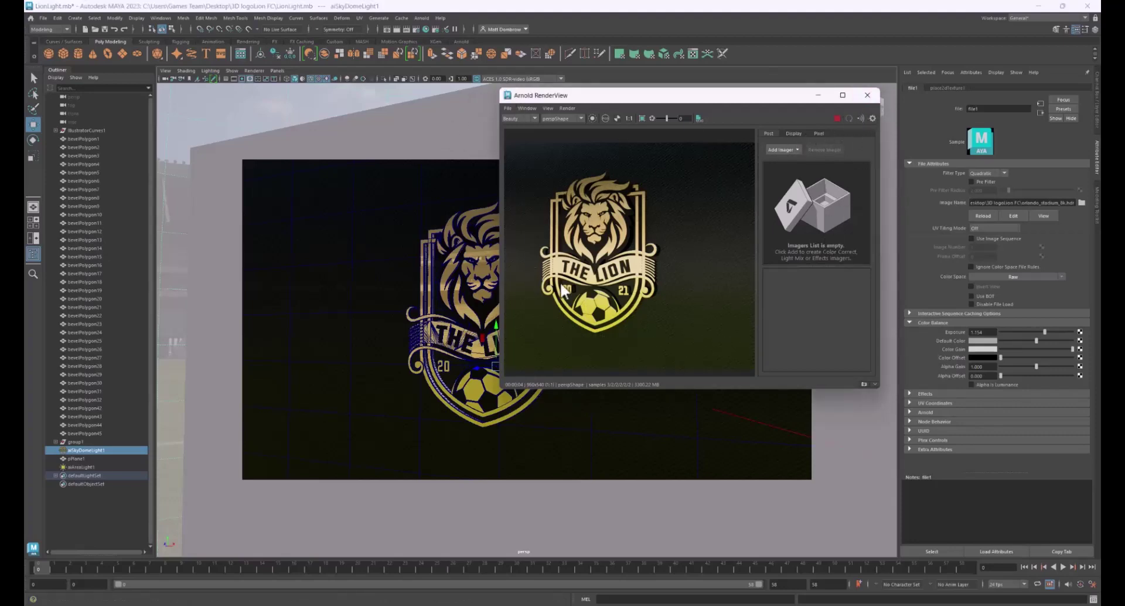
left_click(867, 95)
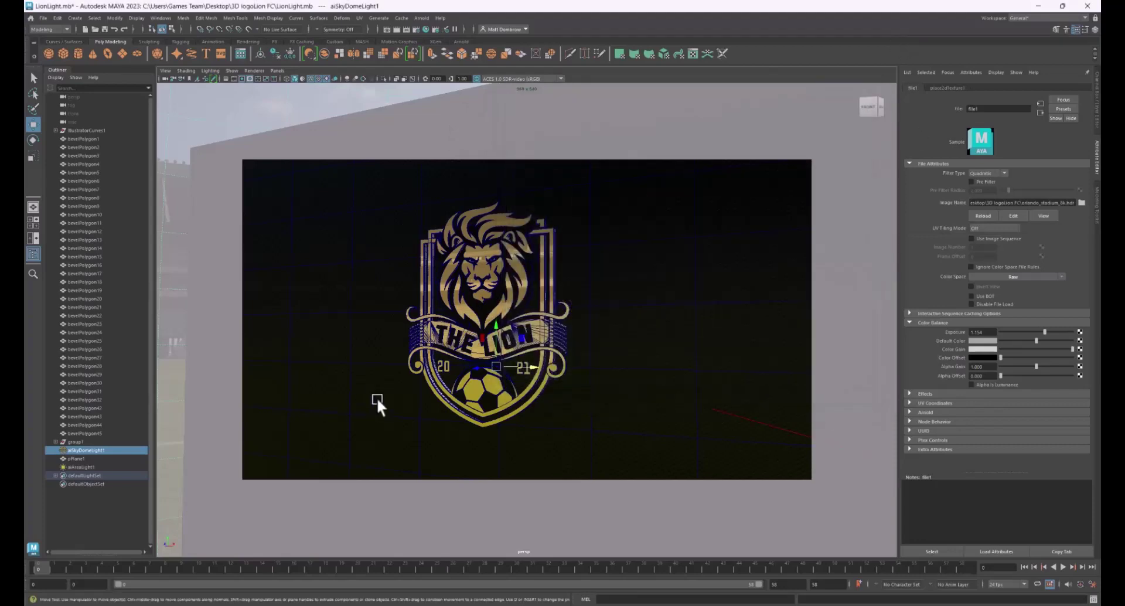
Group all the bevel polygon meshes that make up the lion logo and save the scene.
left_click_drag(550, 342, 567, 336, "alt")
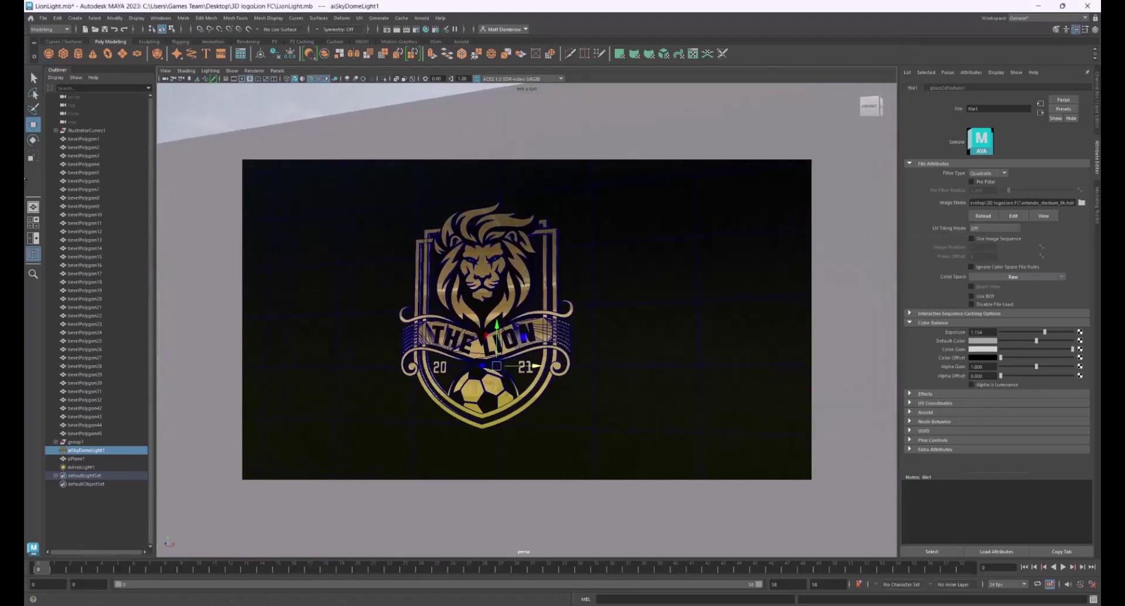
left_click(83, 139)
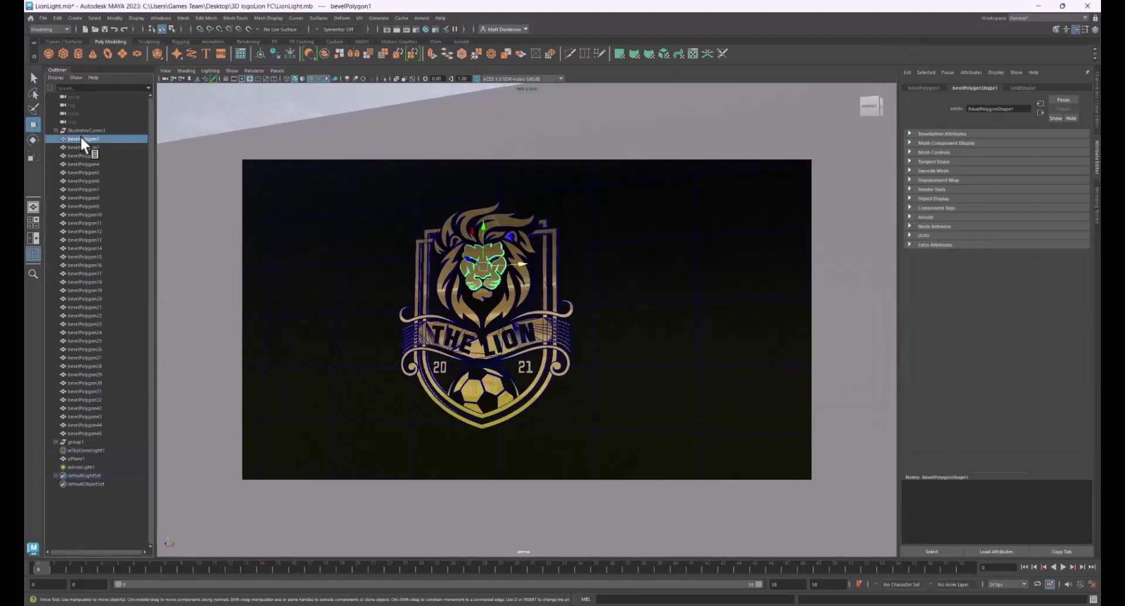
left_click(80, 431, "shift")
key("ctrl+g")
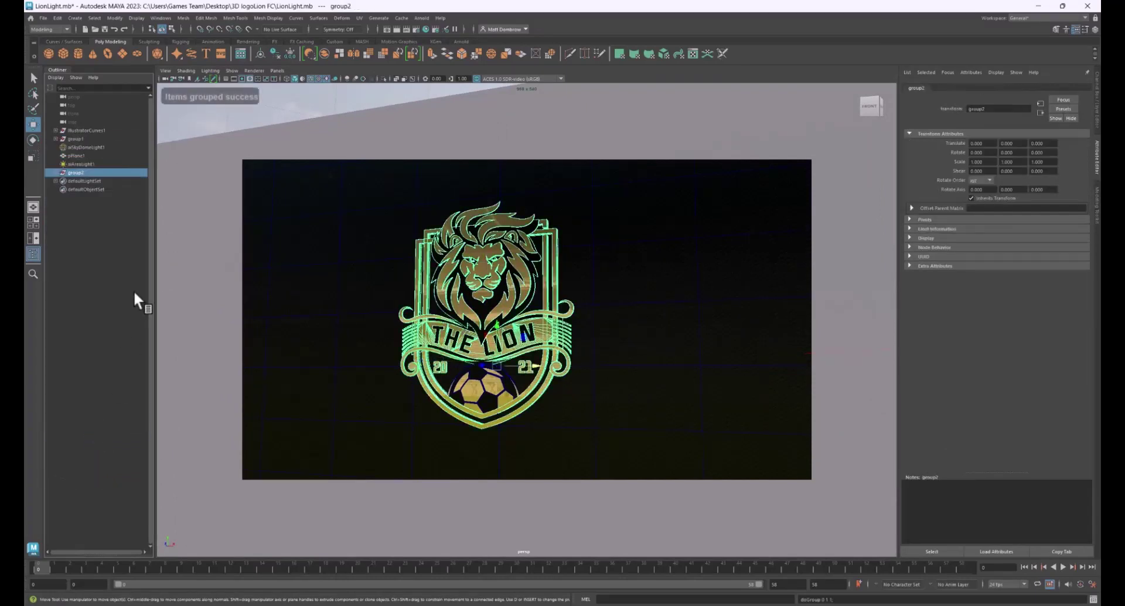
key("ctrl+s")
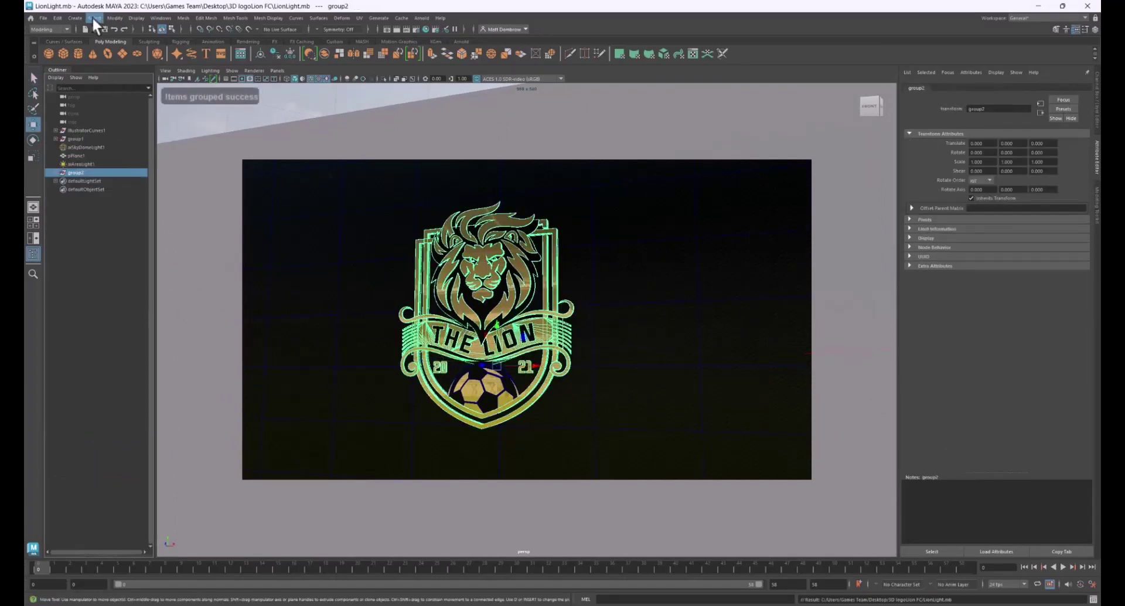
Duplicate the grouped lion logo, move the copy along X to the main logo's right and scale it uniformly to about 0.56.
left_click(73, 18)
mouse_move(93, 18)
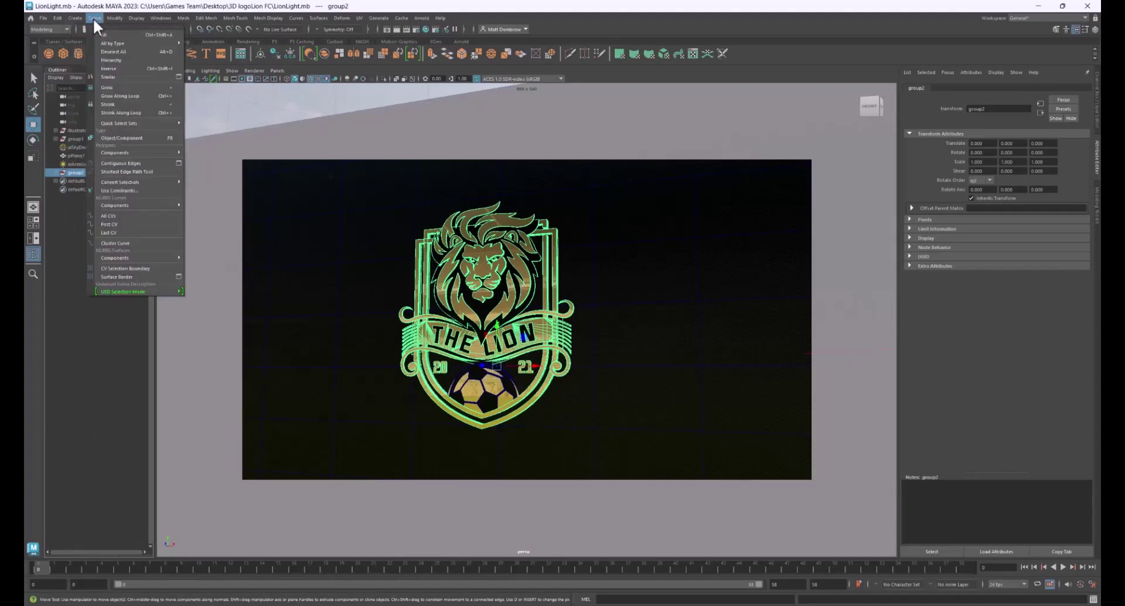
left_click(474, 291)
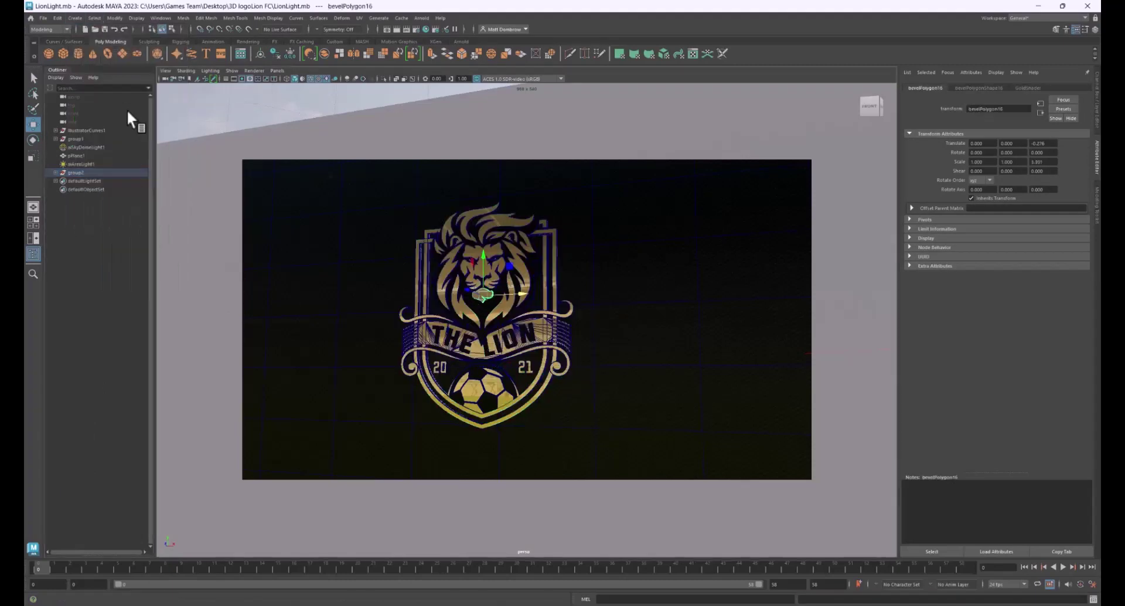
left_click(76, 172)
key("ctrl+g")
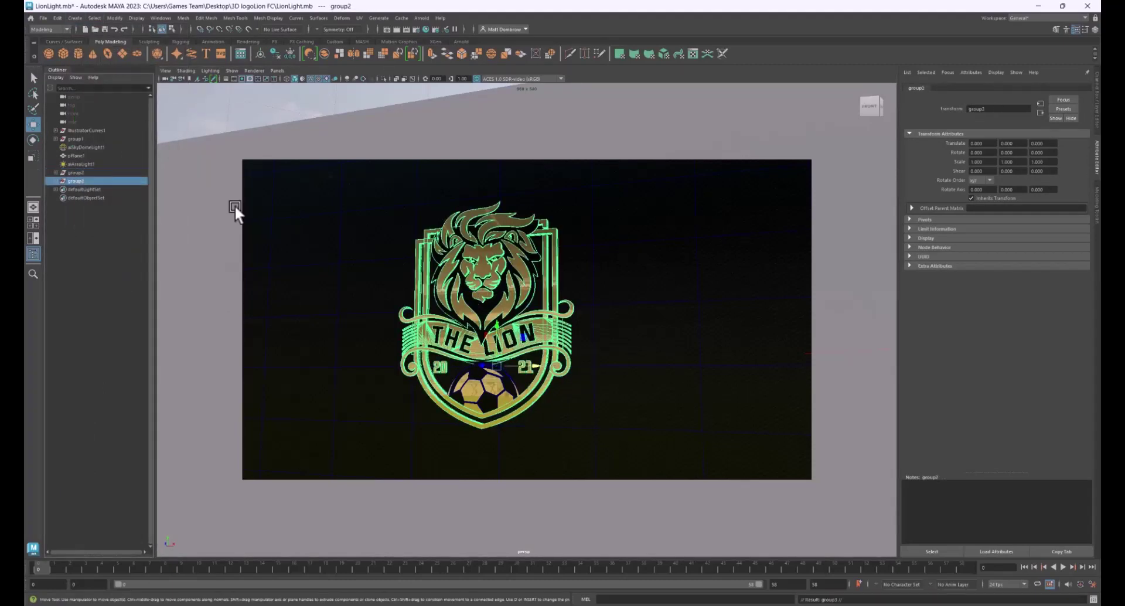
left_click_drag(534, 366, 596, 356)
key("r")
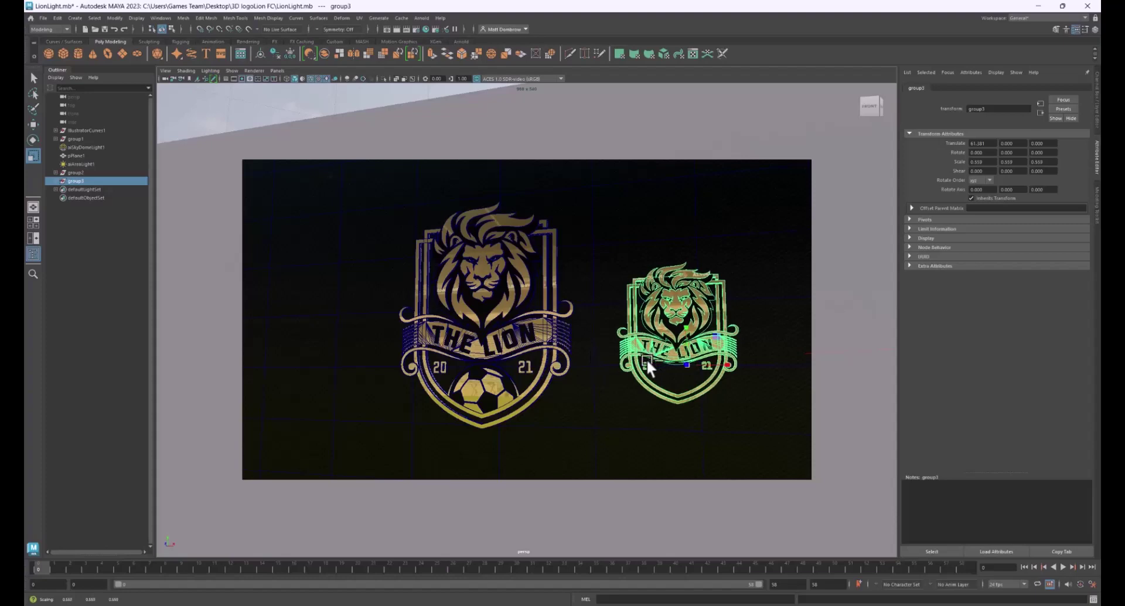
Duplicate the small lion logo and move the copy along X to the left side of the main logo.
key("ctrl+d")
key("w")
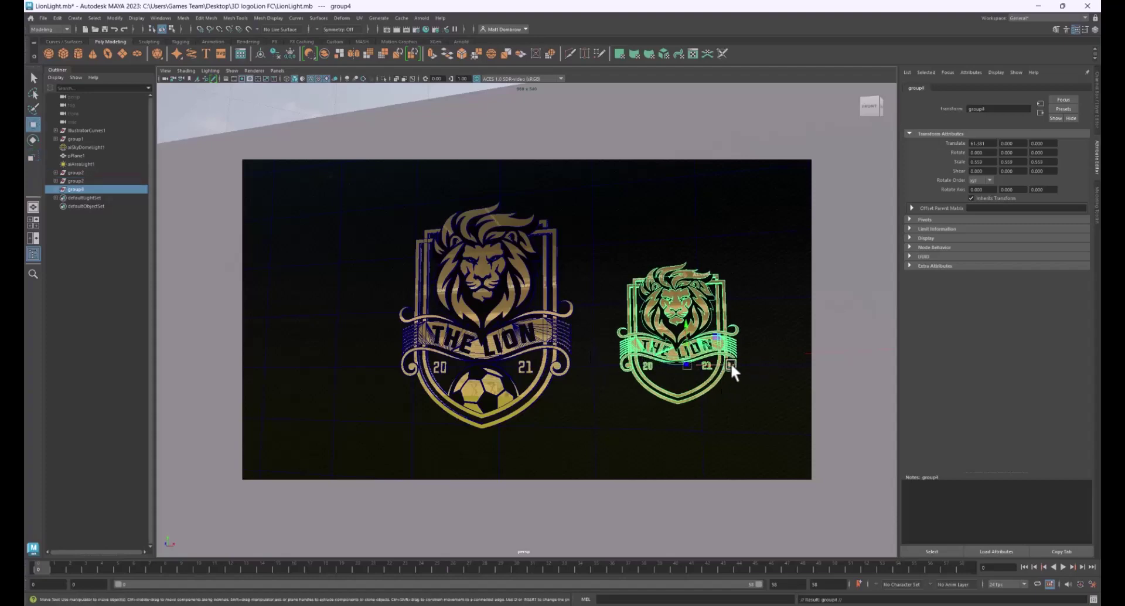
left_click_drag(729, 362, 363, 353)
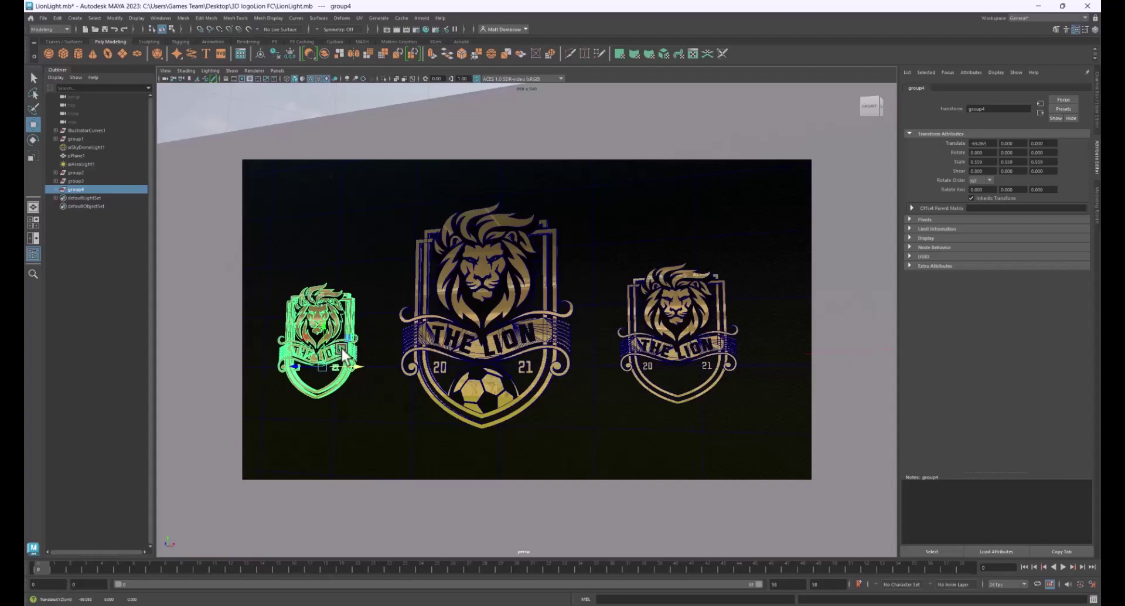
Duplicate both small logos twice, placing one pair above them and the other about 60 units below.
left_click(80, 180, "shift")
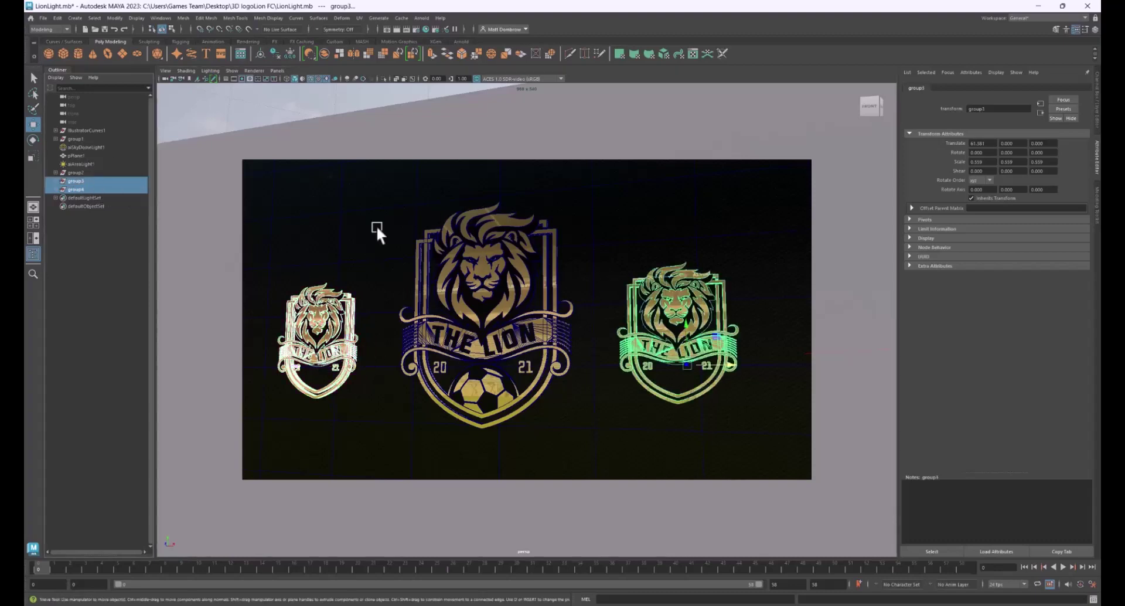
key("ctrl+d")
left_click_drag(687, 325, 673, 525)
key("ctrl+d")
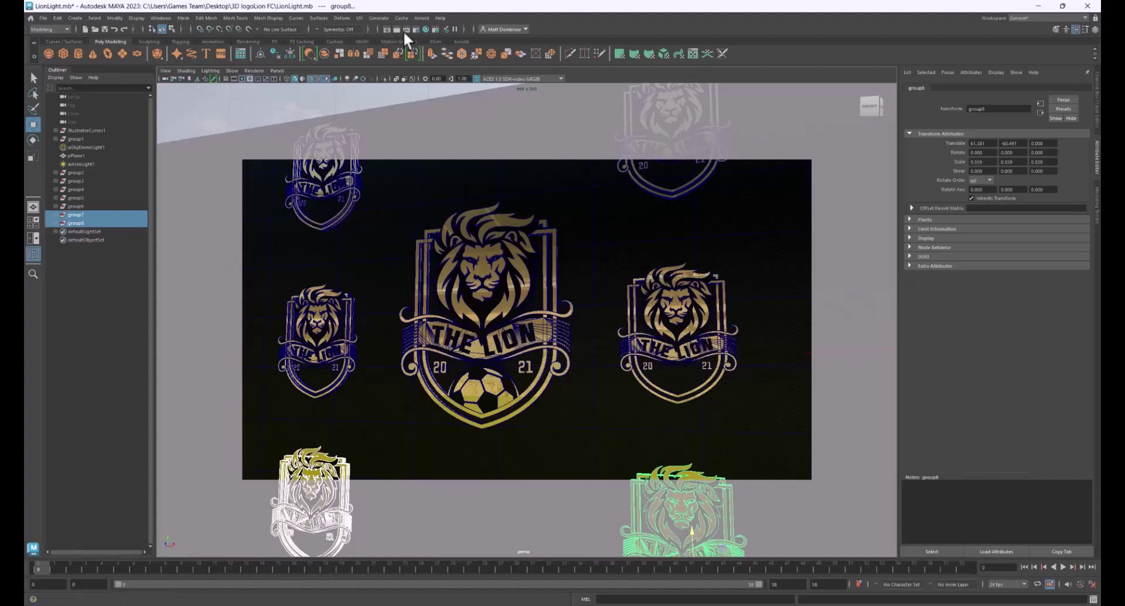
Set the Arnold area light's intensity to 1000 and render the scene in Arnold RenderView.
left_click(116, 163)
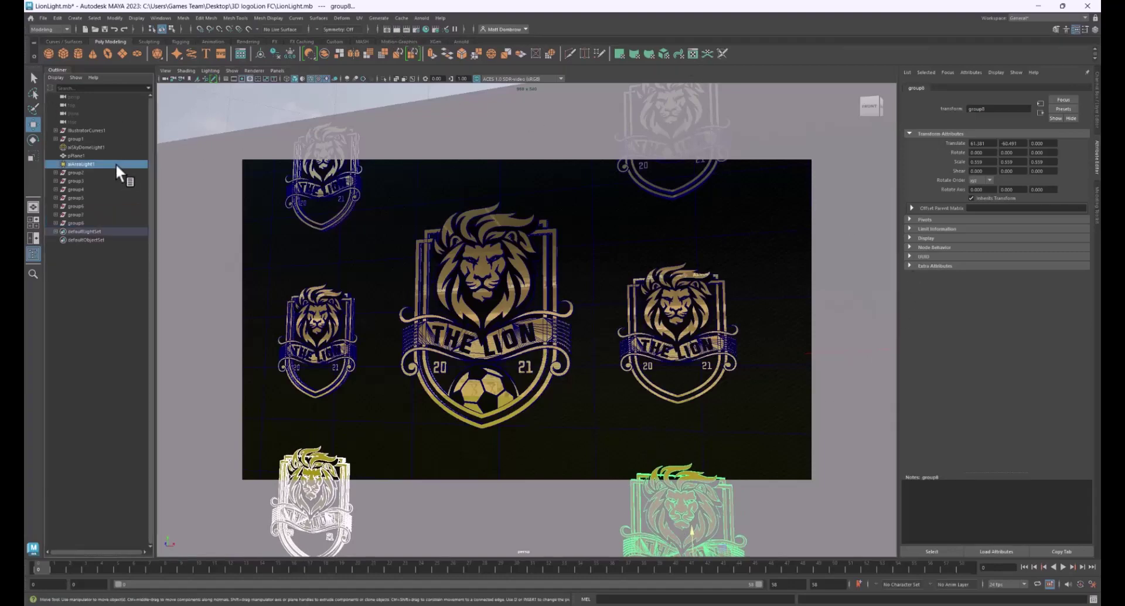
left_click(978, 87)
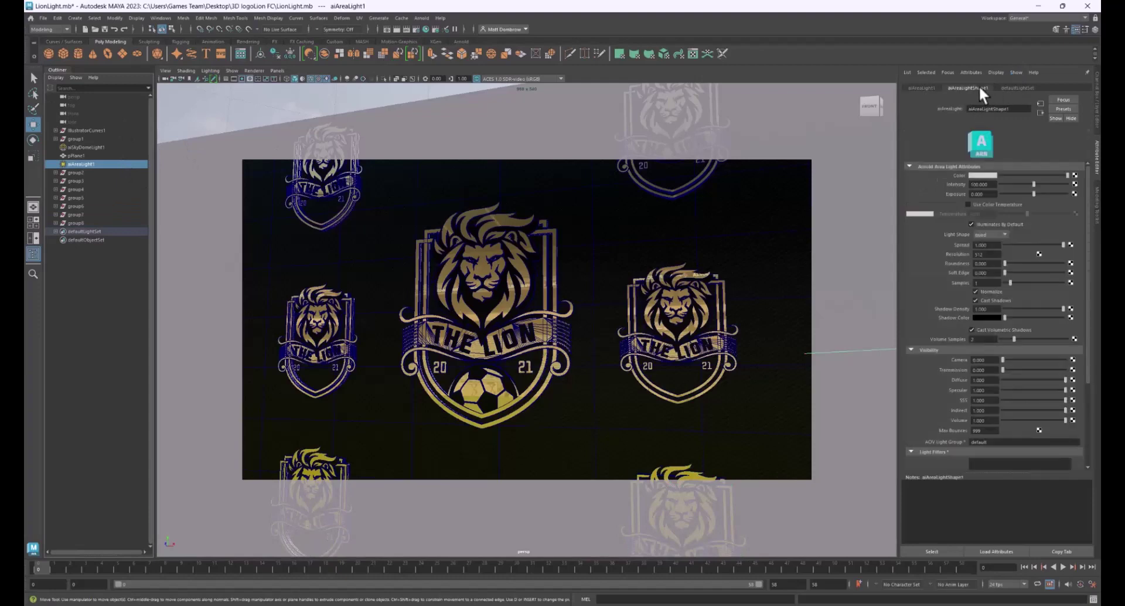
double_click(982, 185)
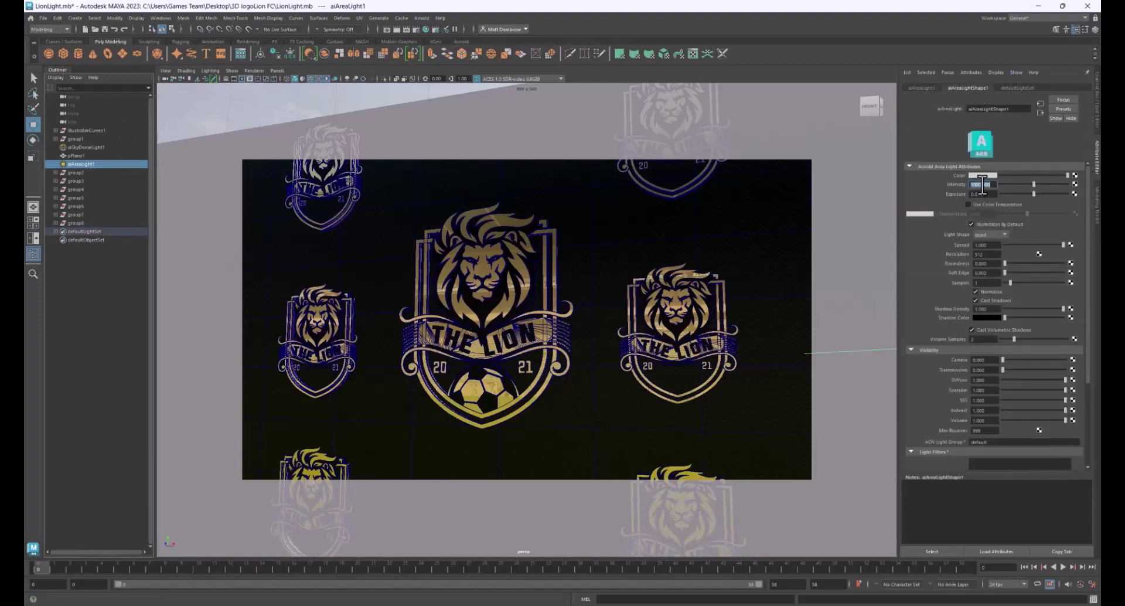
left_click(992, 195)
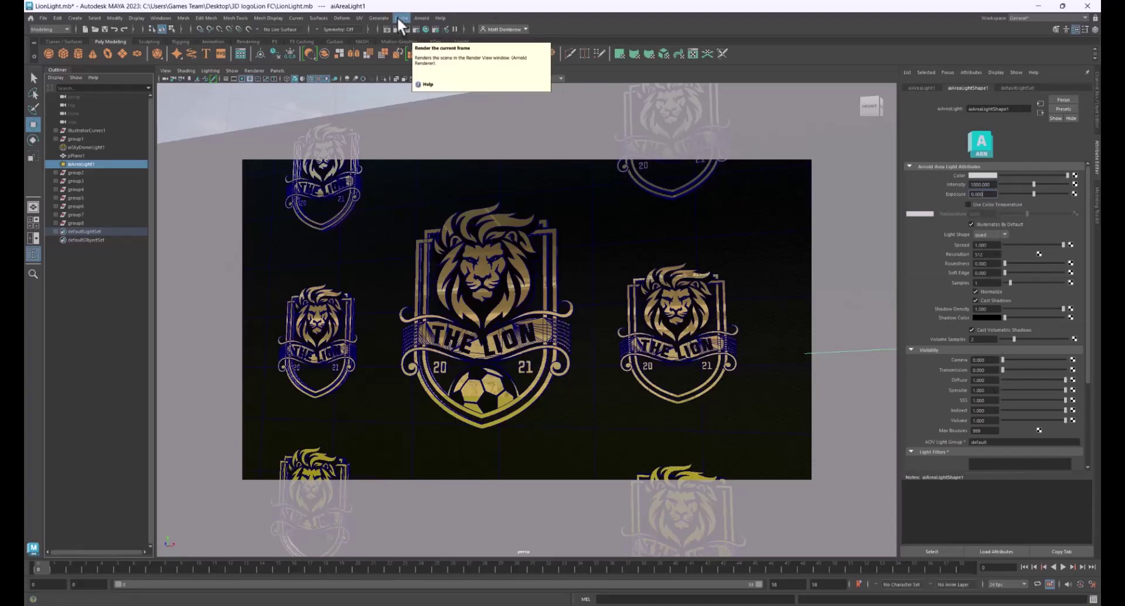
left_click(423, 17)
left_click(427, 34)
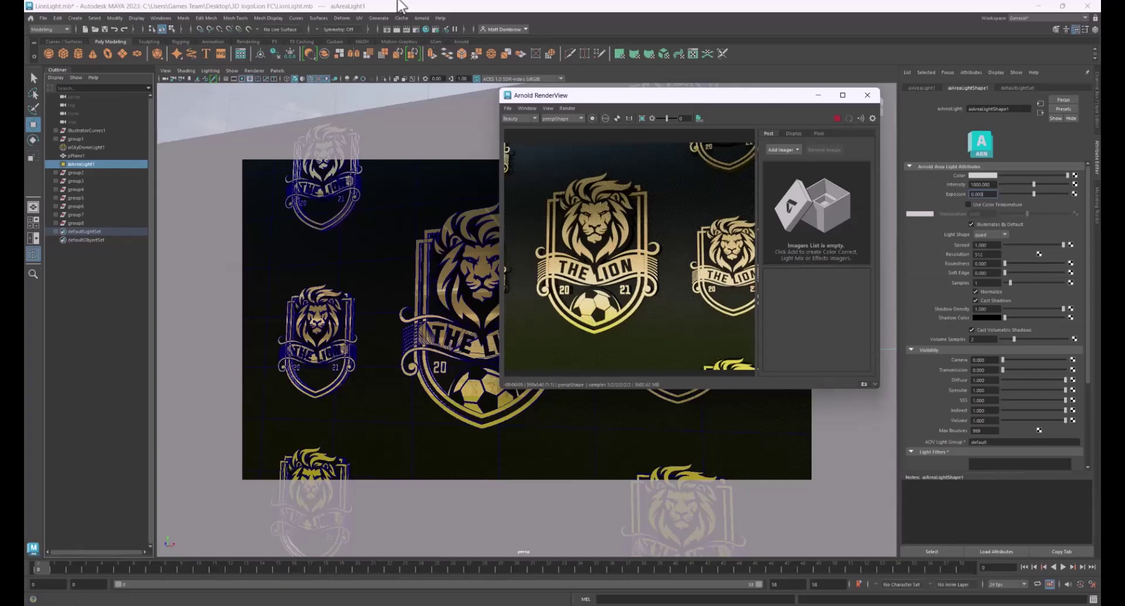
Open the render settings and try a higher Camera (AA) sampling value, then restore it to 3.
left_click(416, 27)
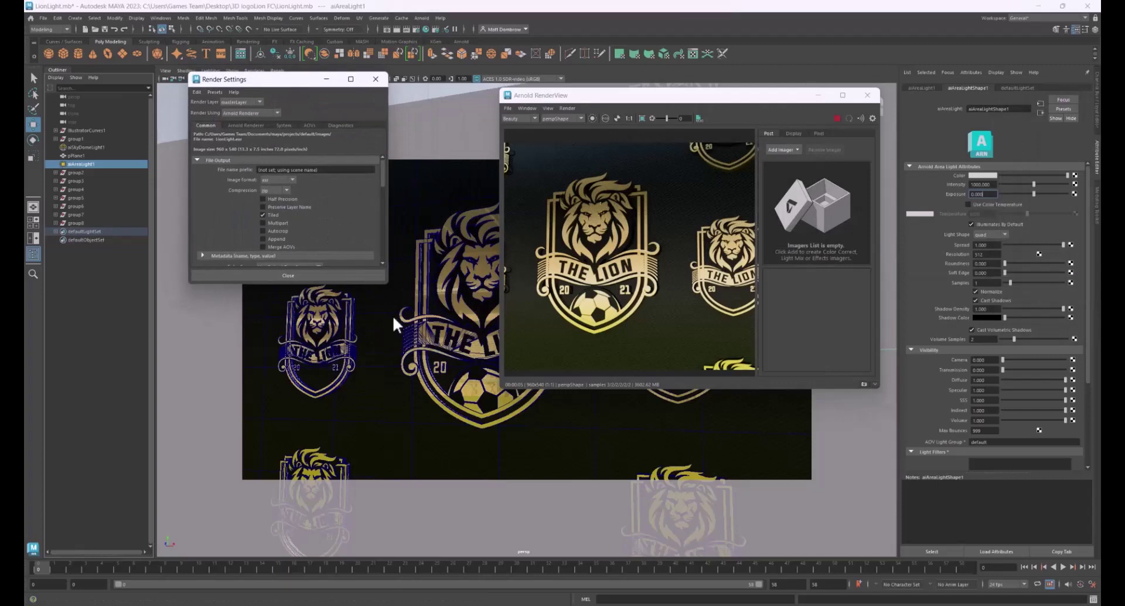
left_click_drag(386, 285, 433, 446)
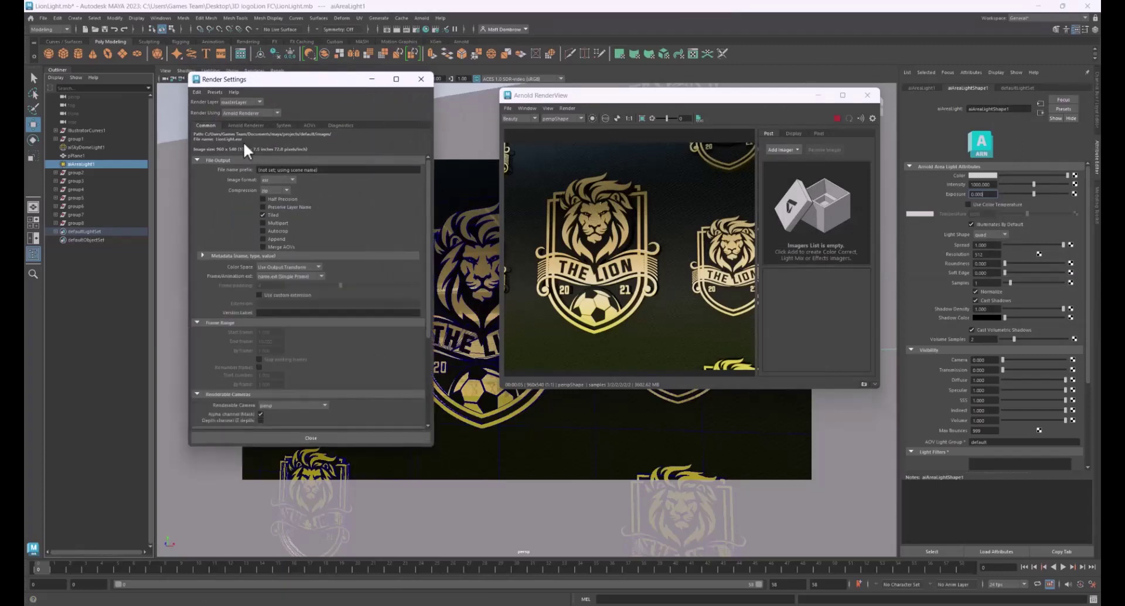
left_click(238, 126)
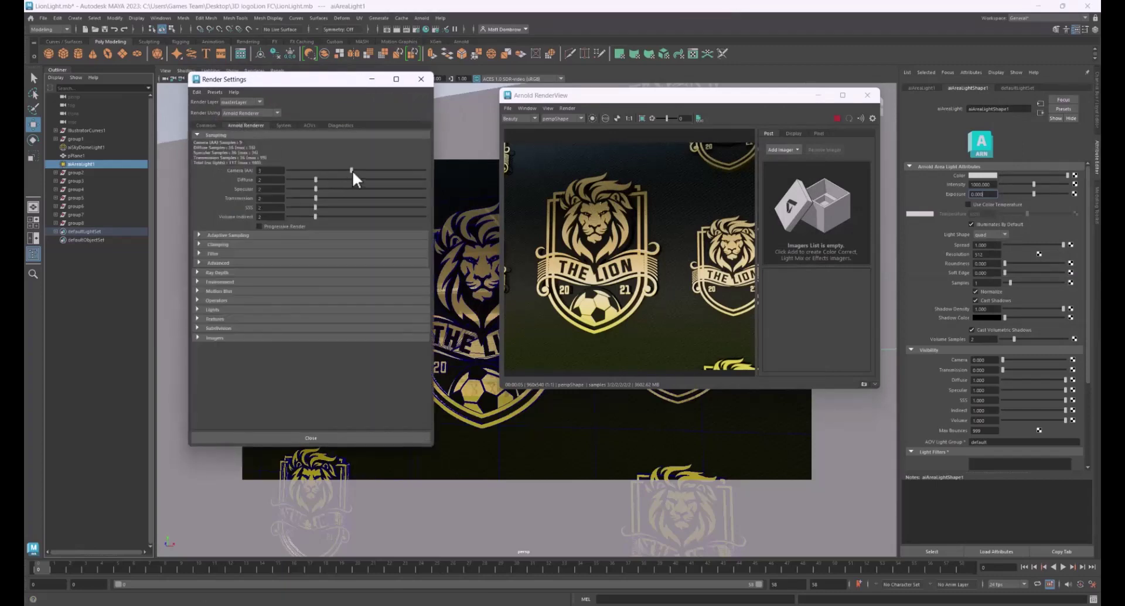
left_click_drag(354, 171, 361, 171)
left_click_drag(357, 171, 349, 168)
Set the render image size preset to HD_1080 and close the render settings.
left_click(214, 126)
scroll(320, 410, "down", 3)
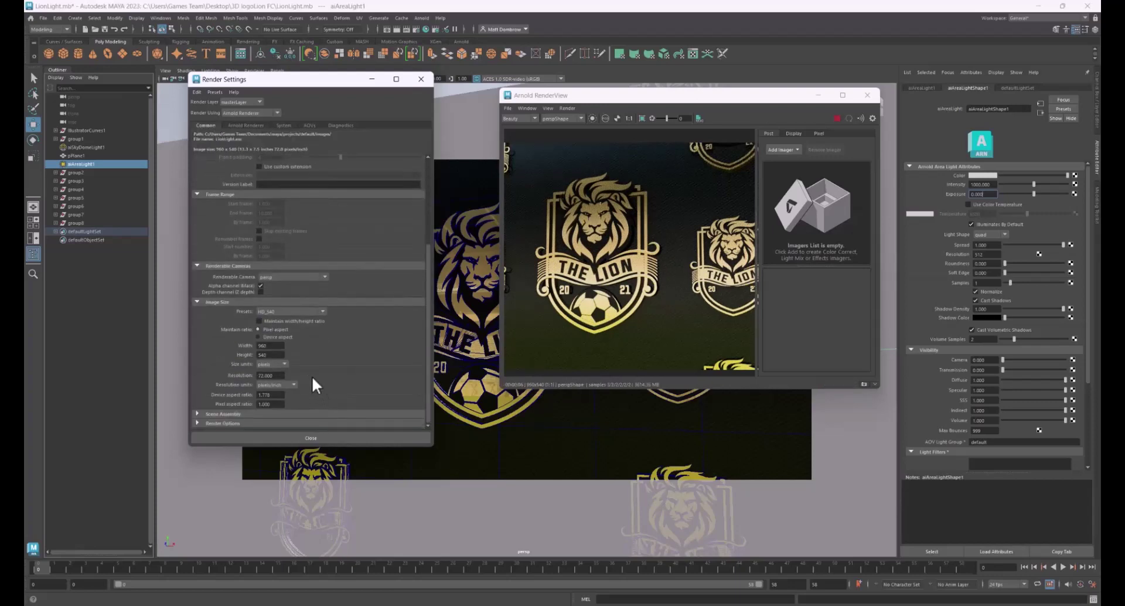
left_click(291, 311)
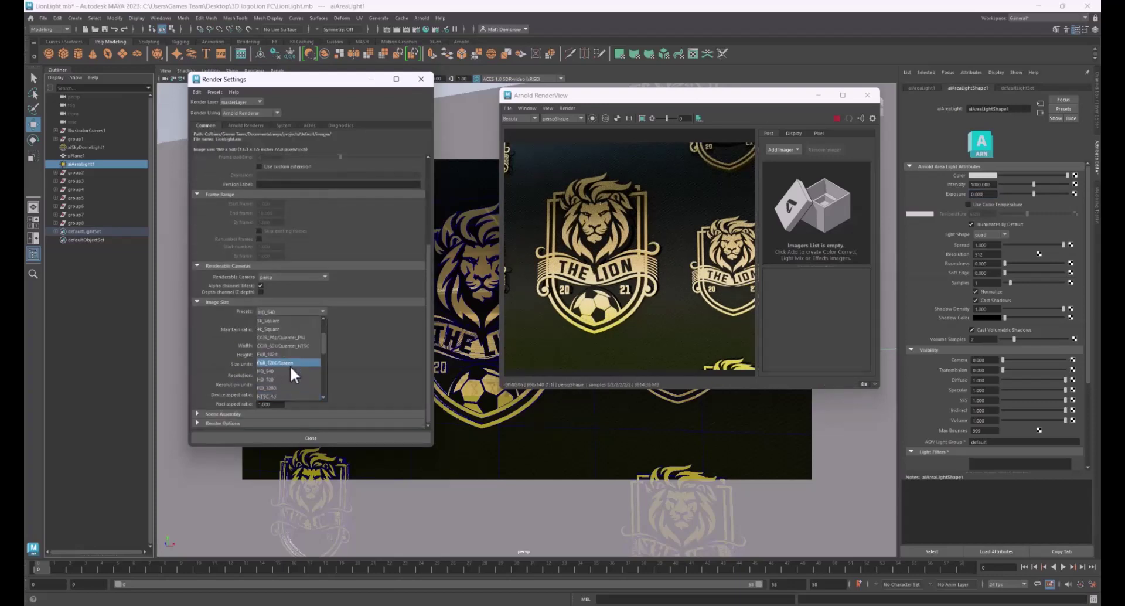
left_click(289, 388)
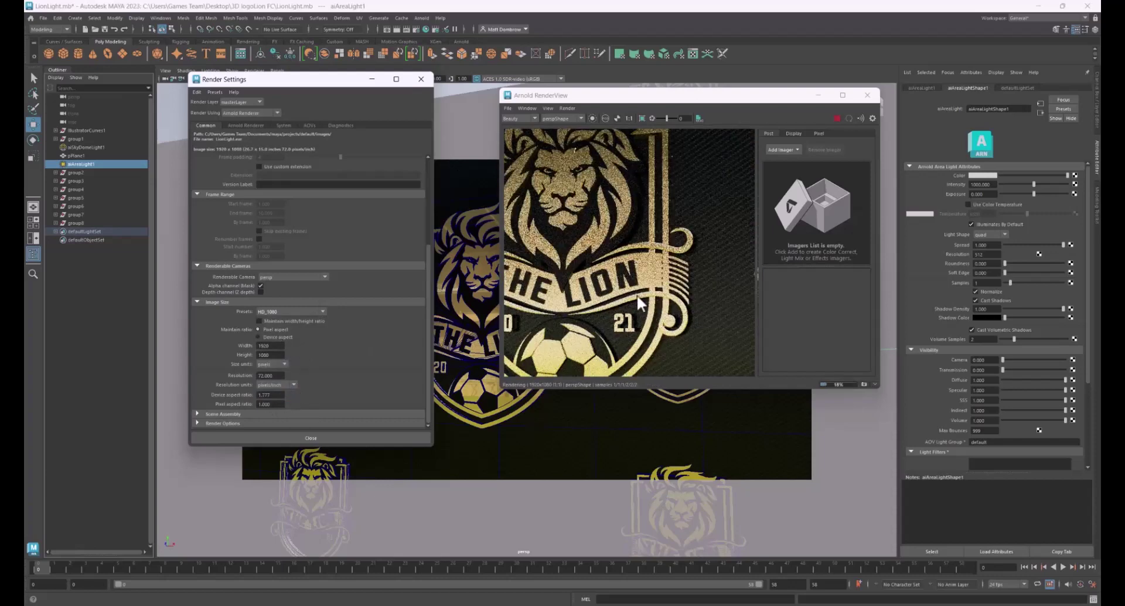
left_click(310, 438)
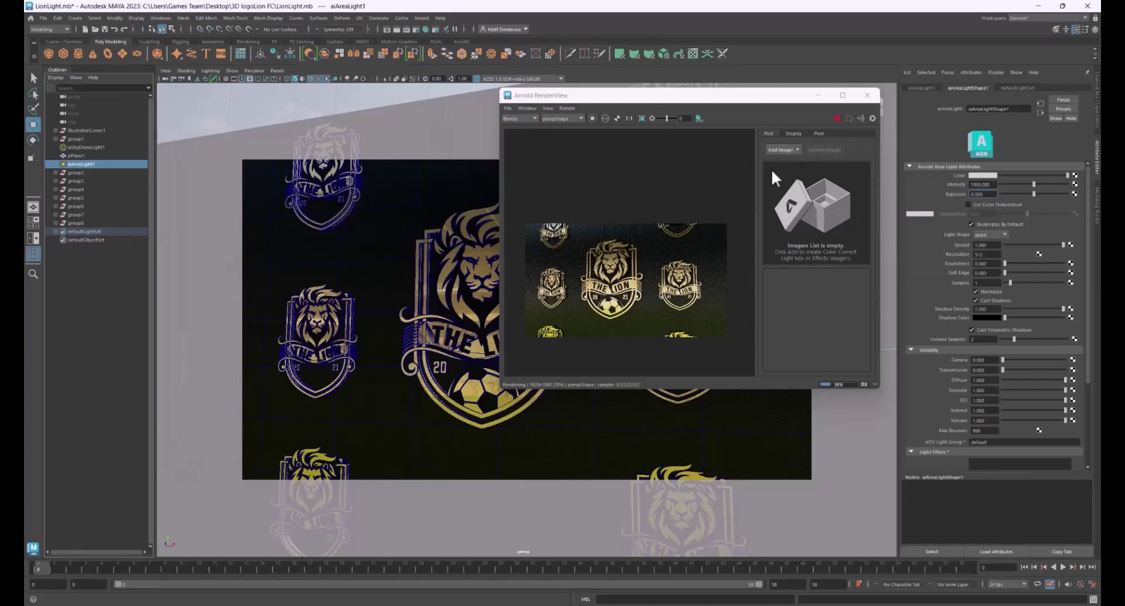
Stop the running render, add a Denoiser Noice imager and render the scene again.
left_click(795, 149)
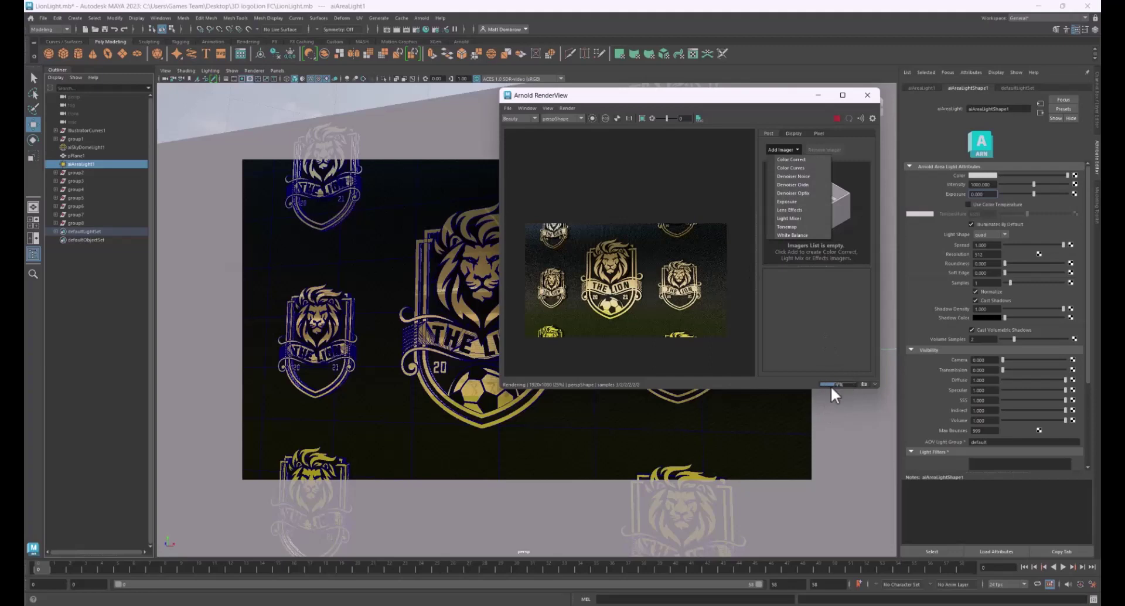
left_click(836, 119)
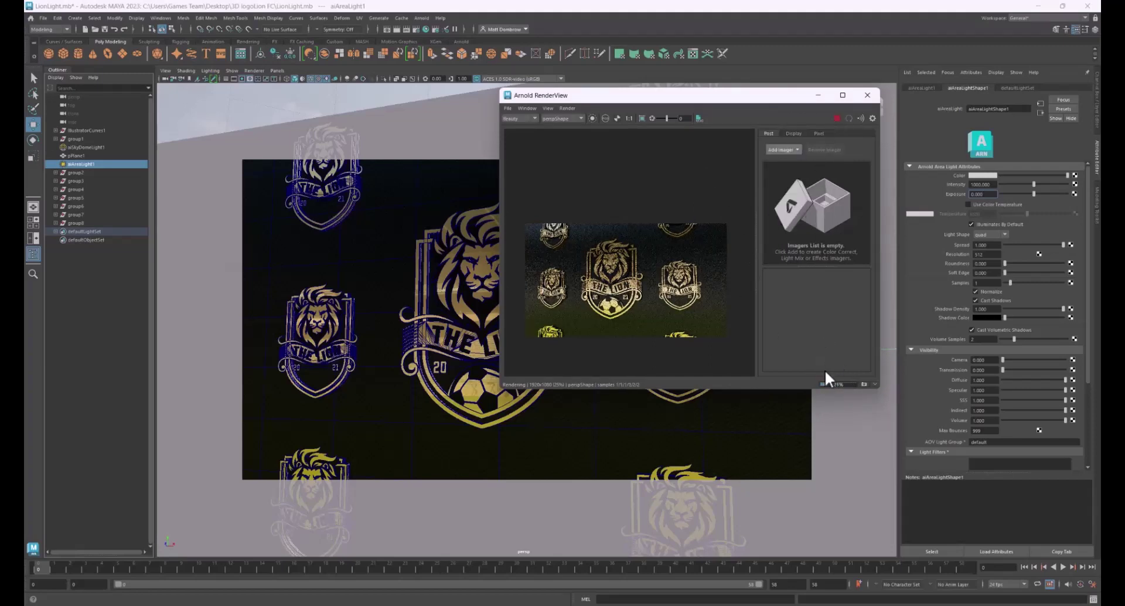
left_click(836, 118)
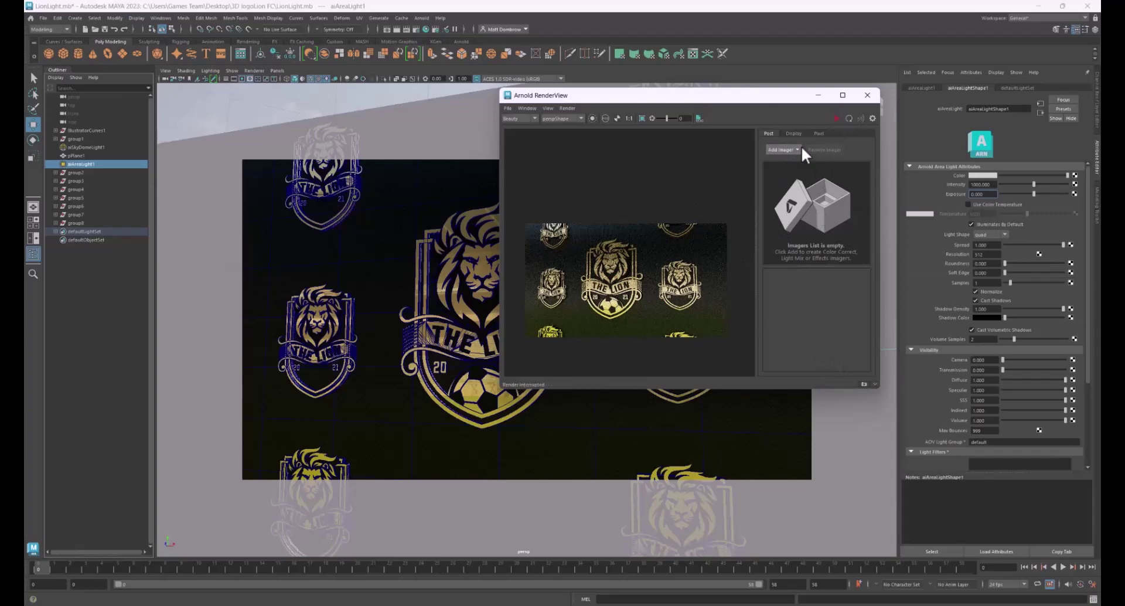
left_click(782, 150)
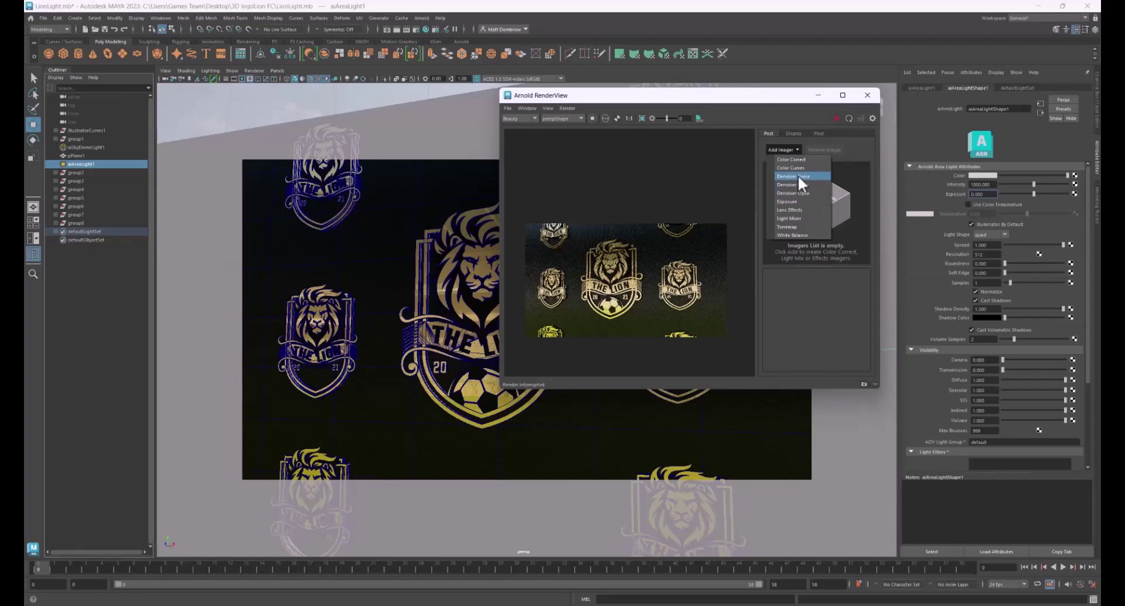
left_click(799, 176)
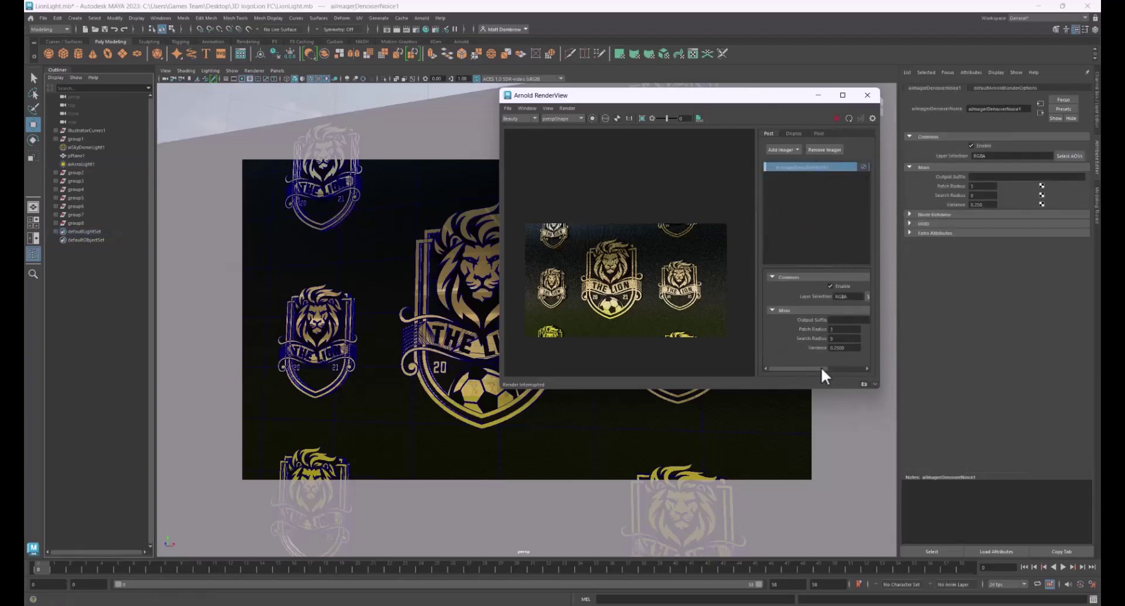
left_click(848, 119)
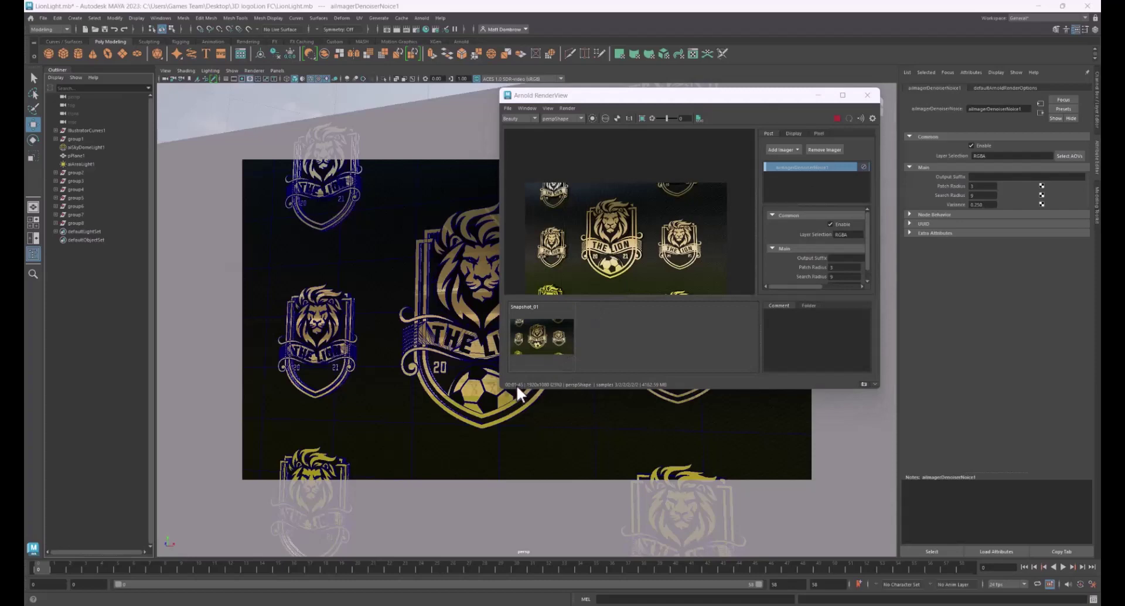
Save the rendered image as FinalImage.jpg in the Desktop folder 3D logoLion FC and inspect it up close in the image viewer.
left_click(508, 108)
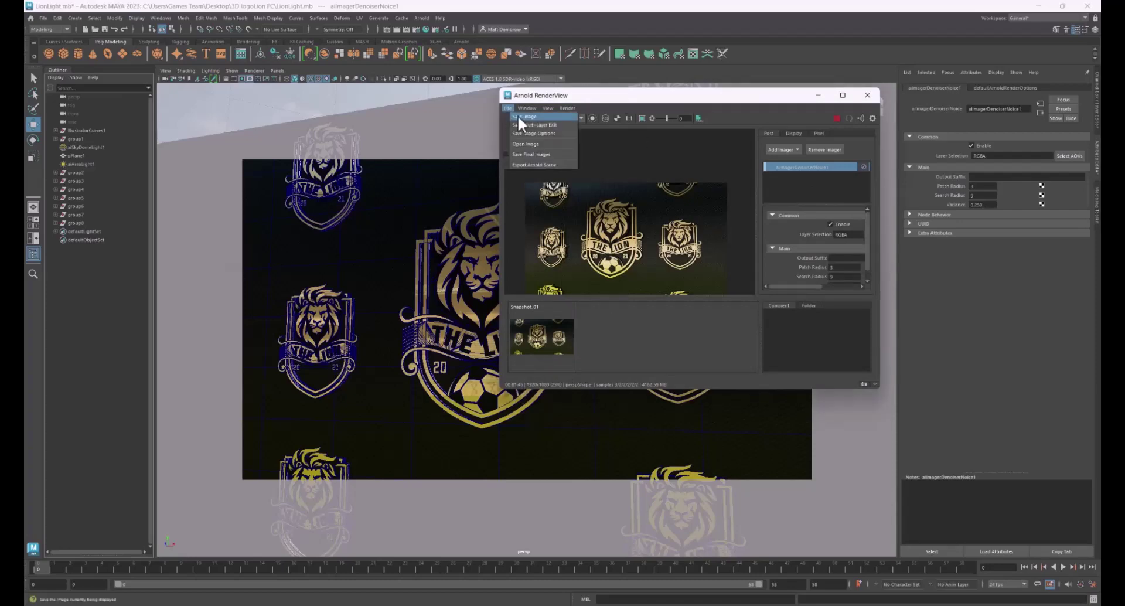
left_click(518, 115)
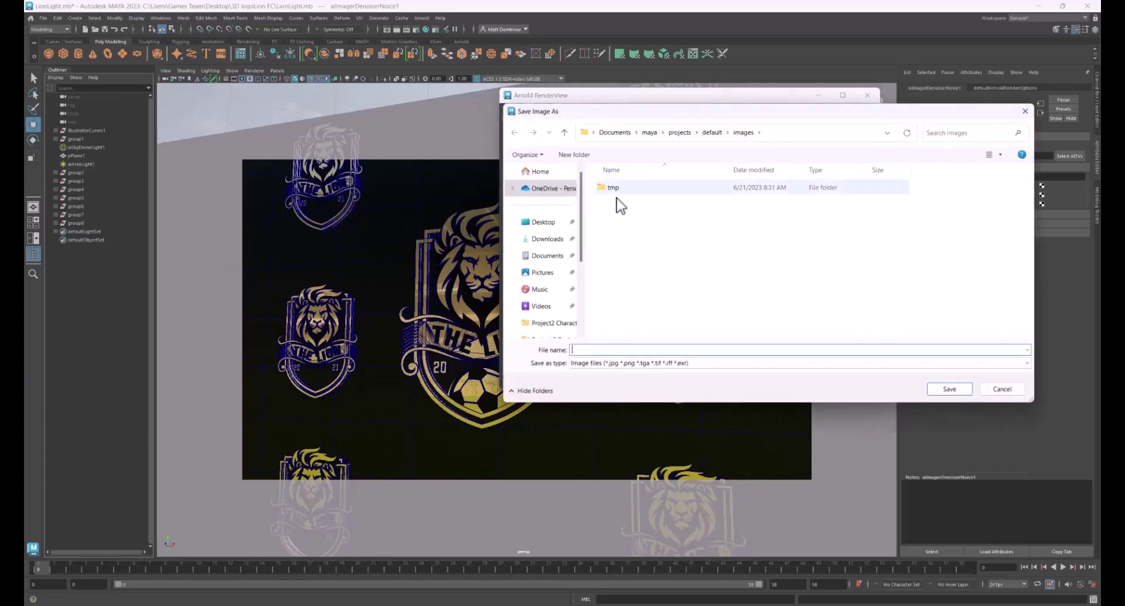
left_click(541, 222)
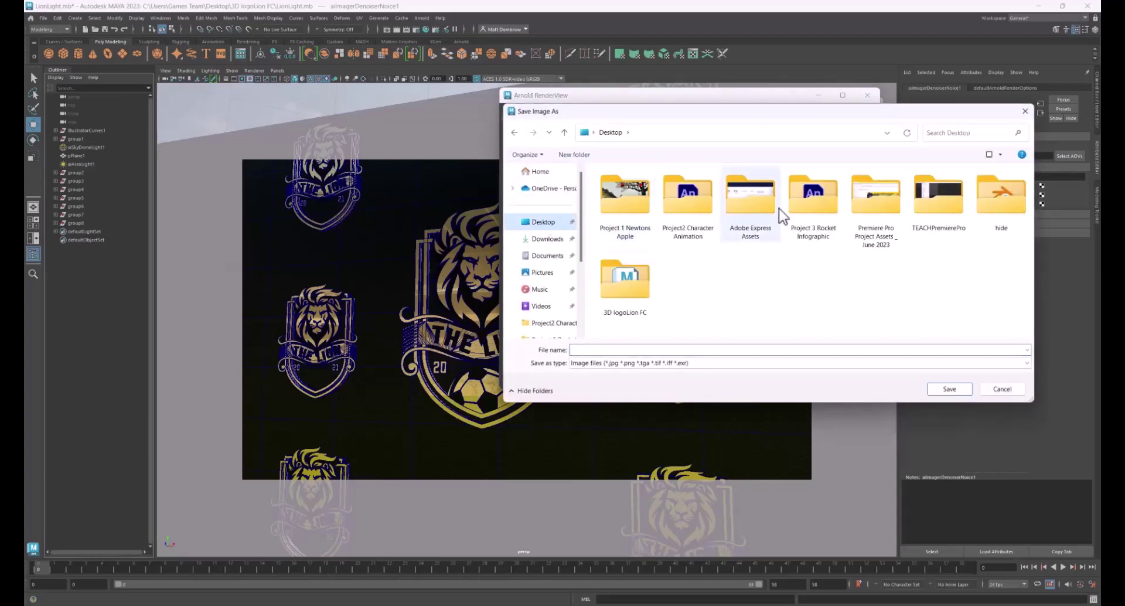
double_click(624, 280)
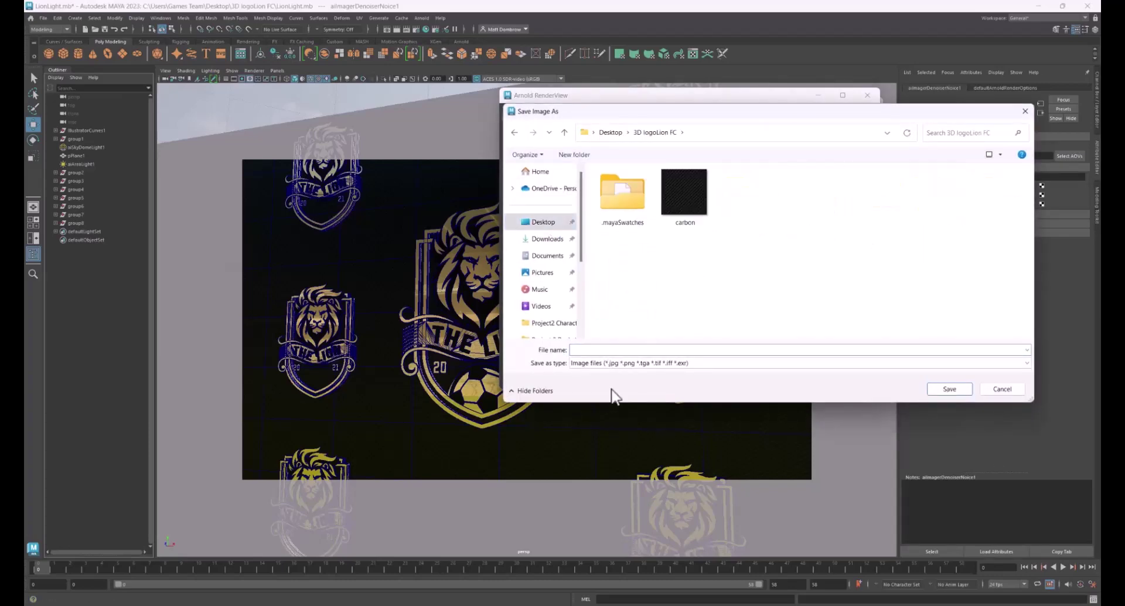
left_click(605, 349)
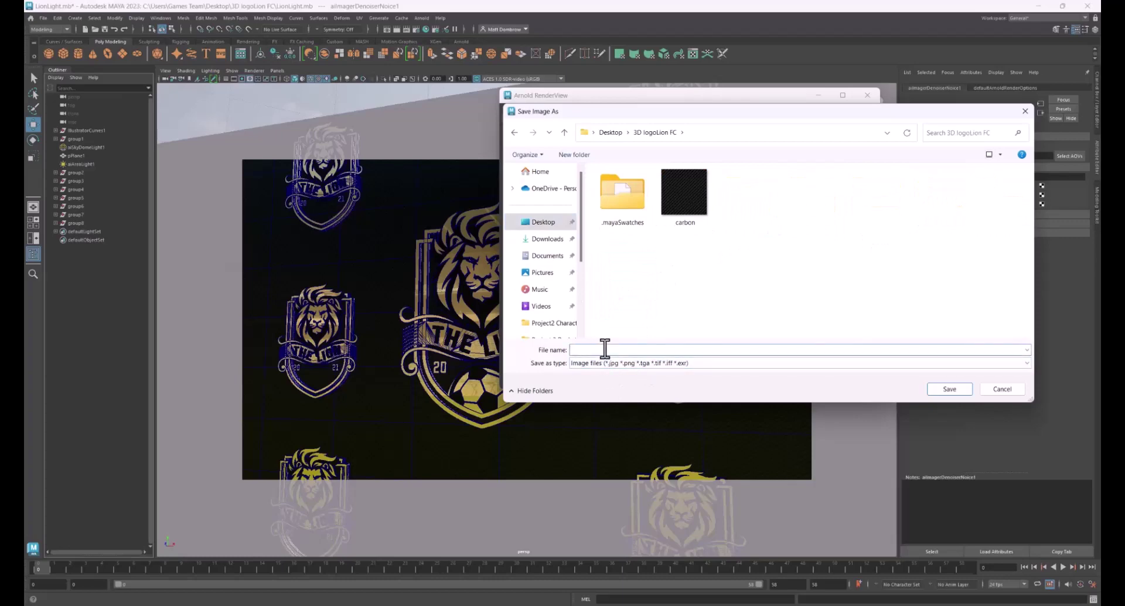
type("FinalImage.jpg")
left_click(948, 389)
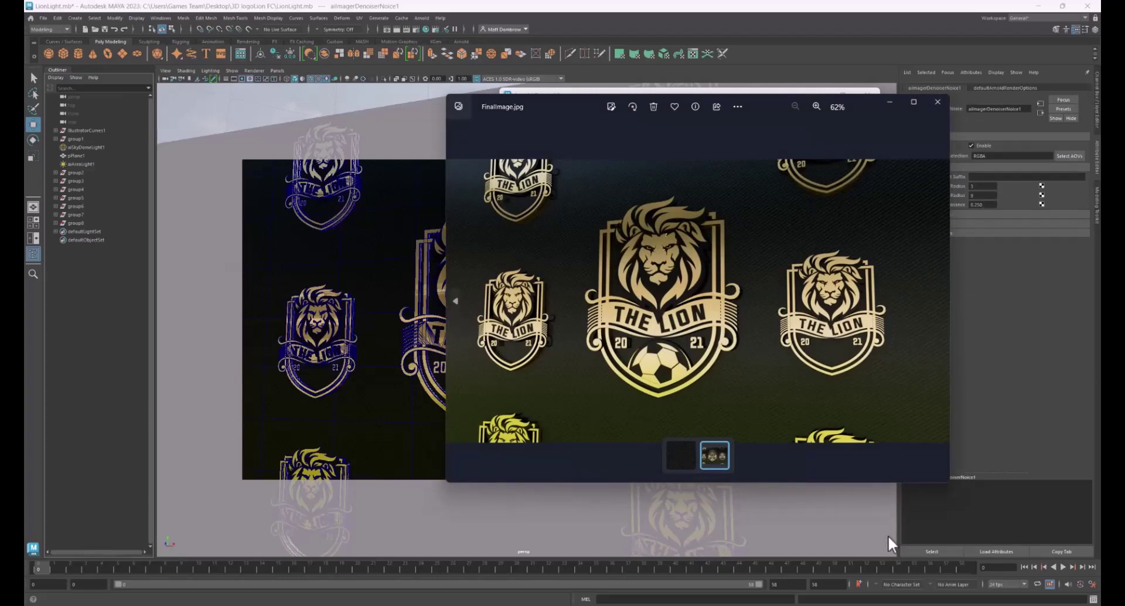
scroll(654, 372, "up", 3)
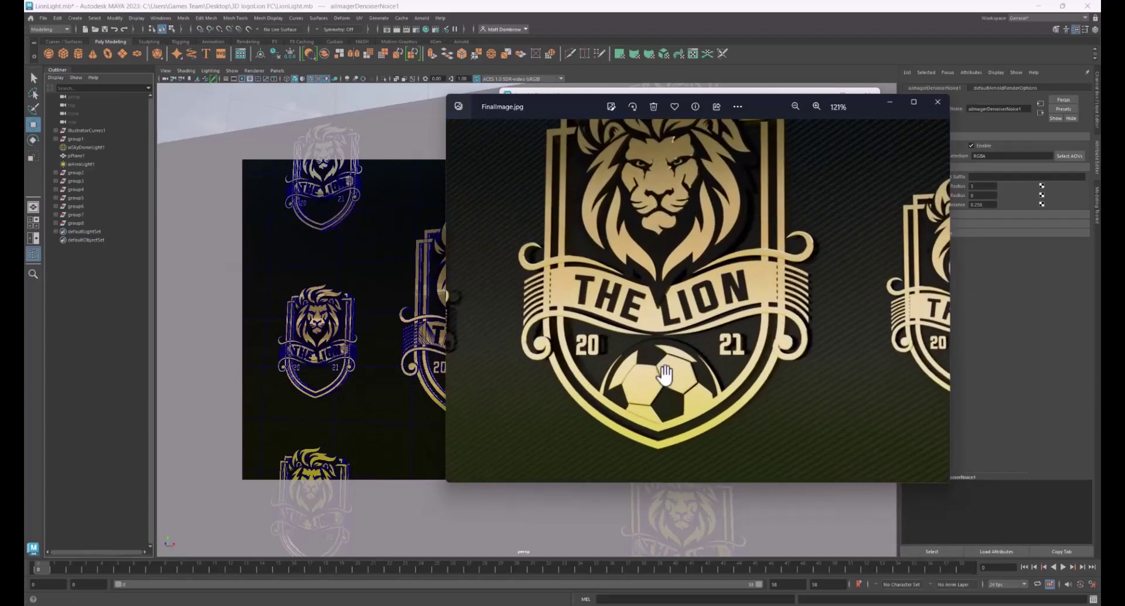
scroll(656, 373, "down", 3)
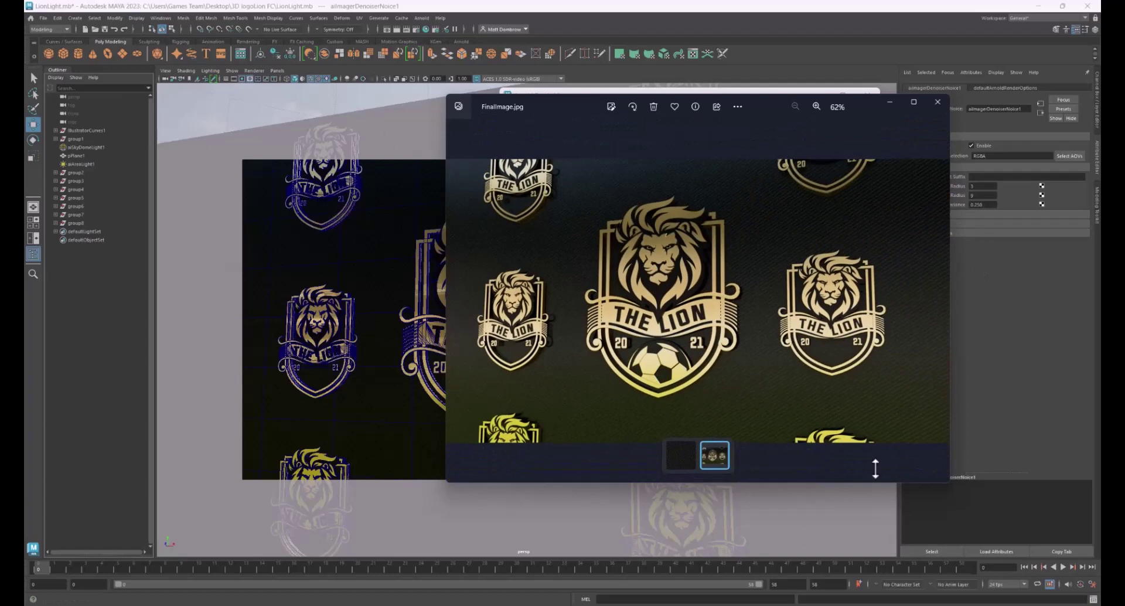